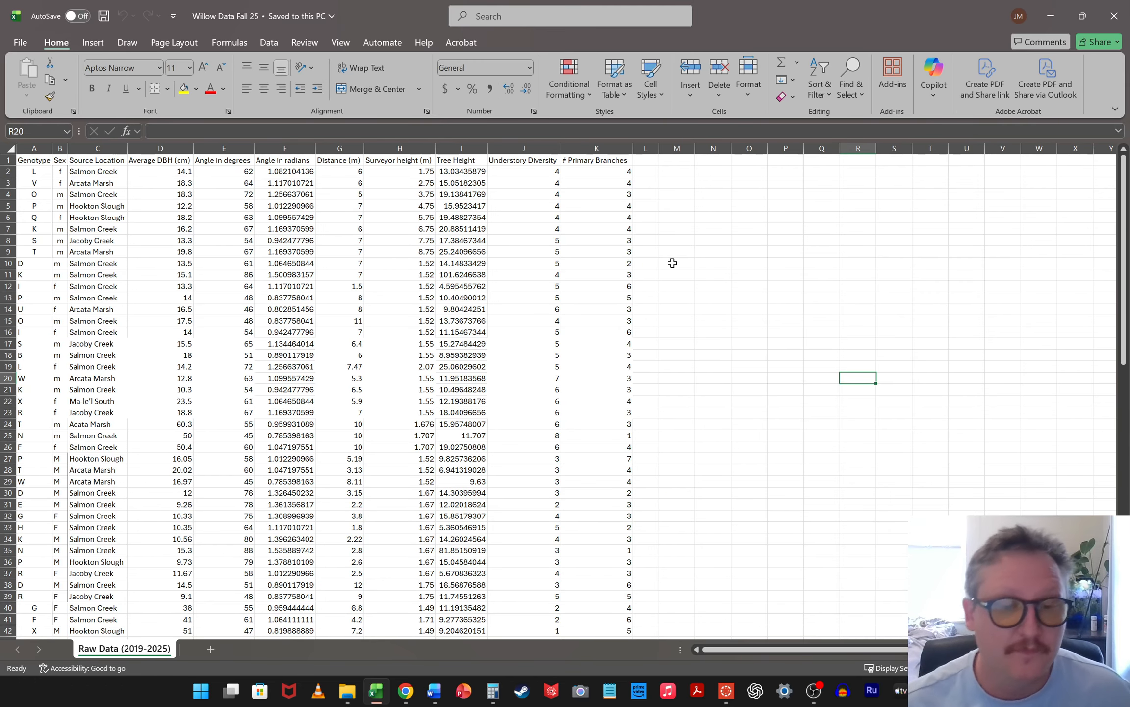
Switch to Chrome to review the search results for the Real Statistics Resource Pack, and return to the Excel workbook
click(408, 697)
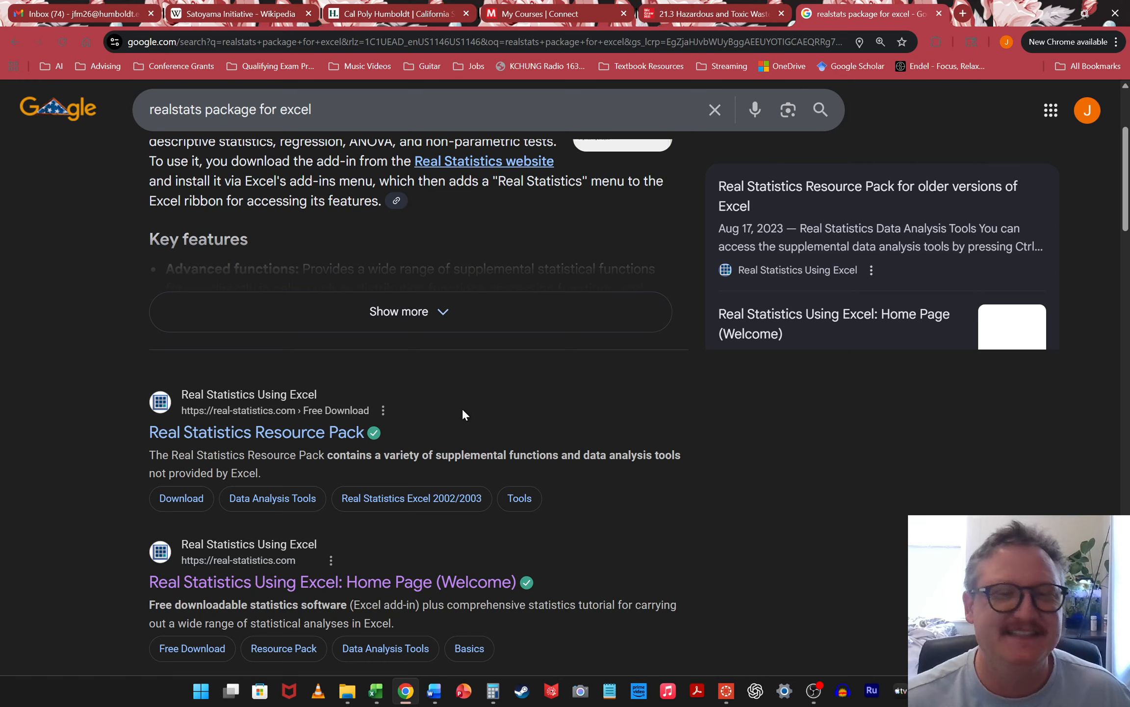
scroll(520, 381, down, 2)
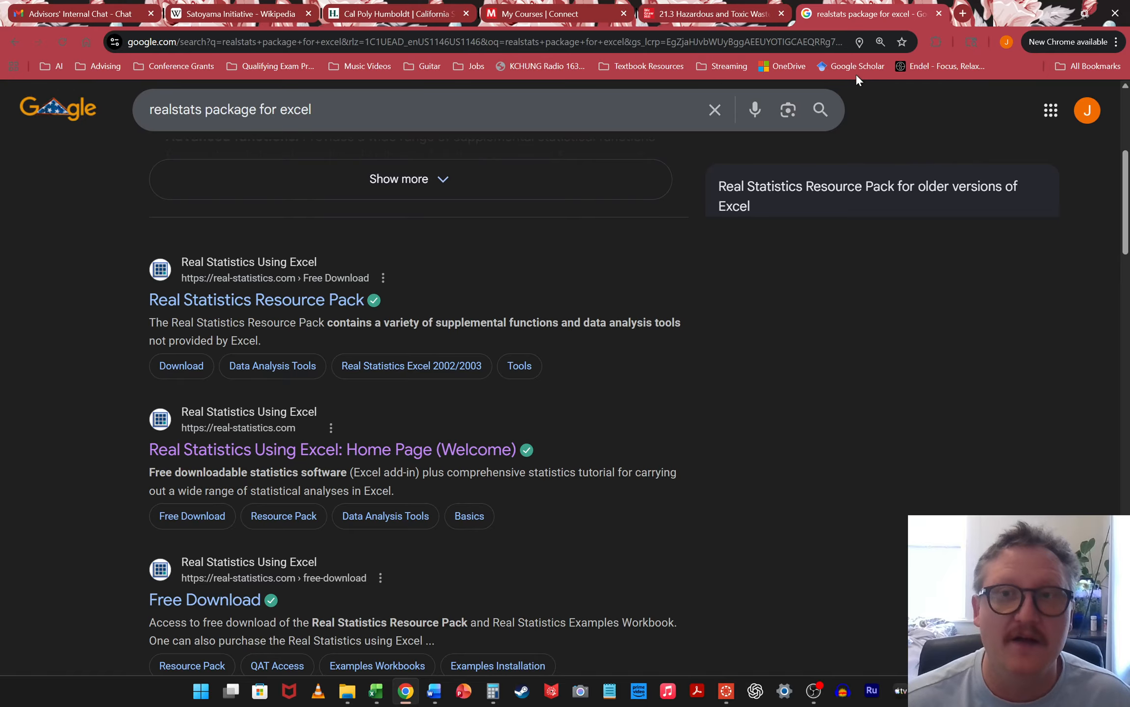
click(1055, 14)
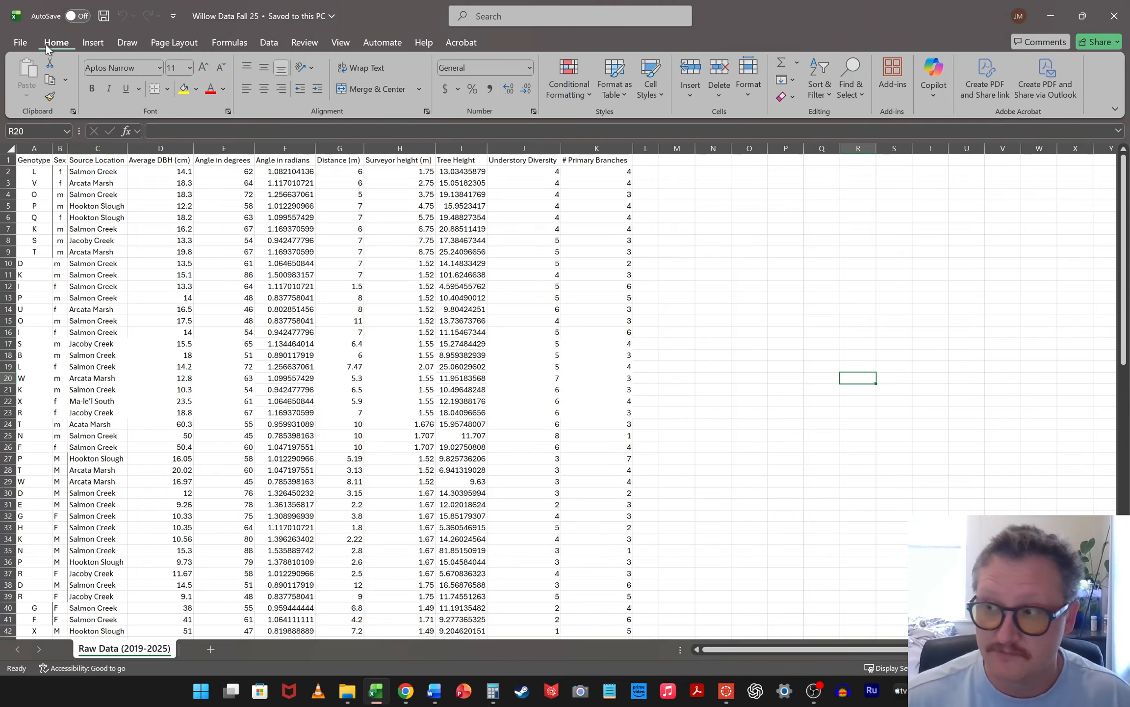
Open the Trusted Locations settings in Excel's Trust Center and start adding a new trusted location
click(21, 43)
click(37, 656)
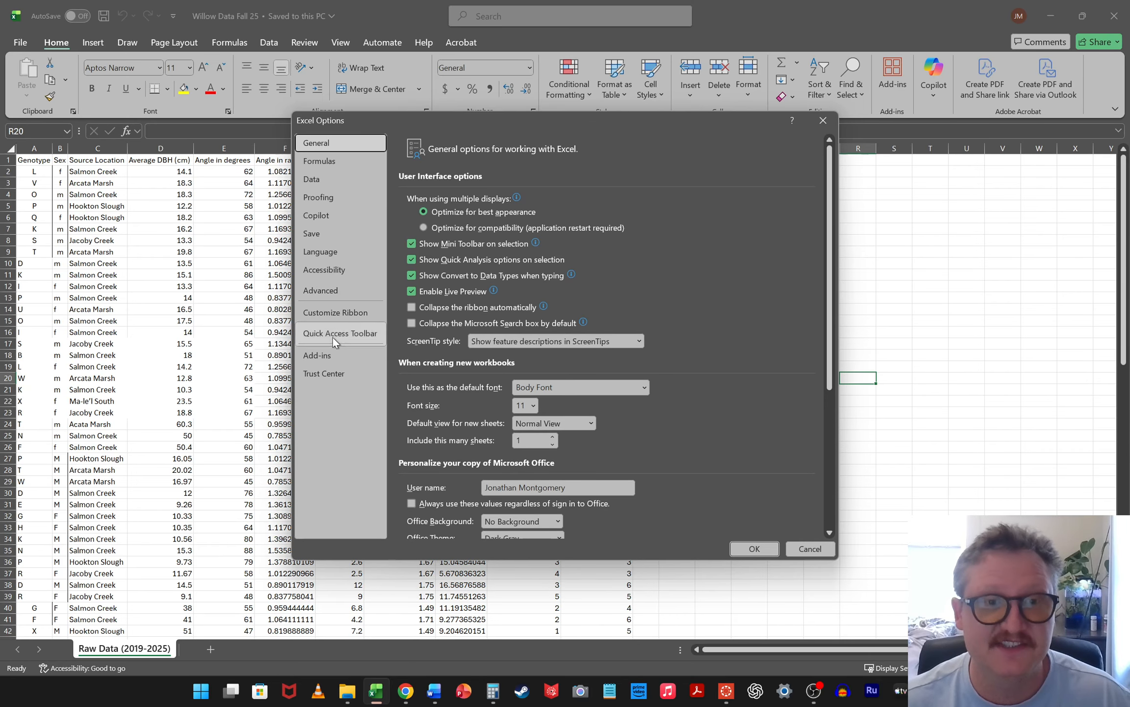
click(319, 379)
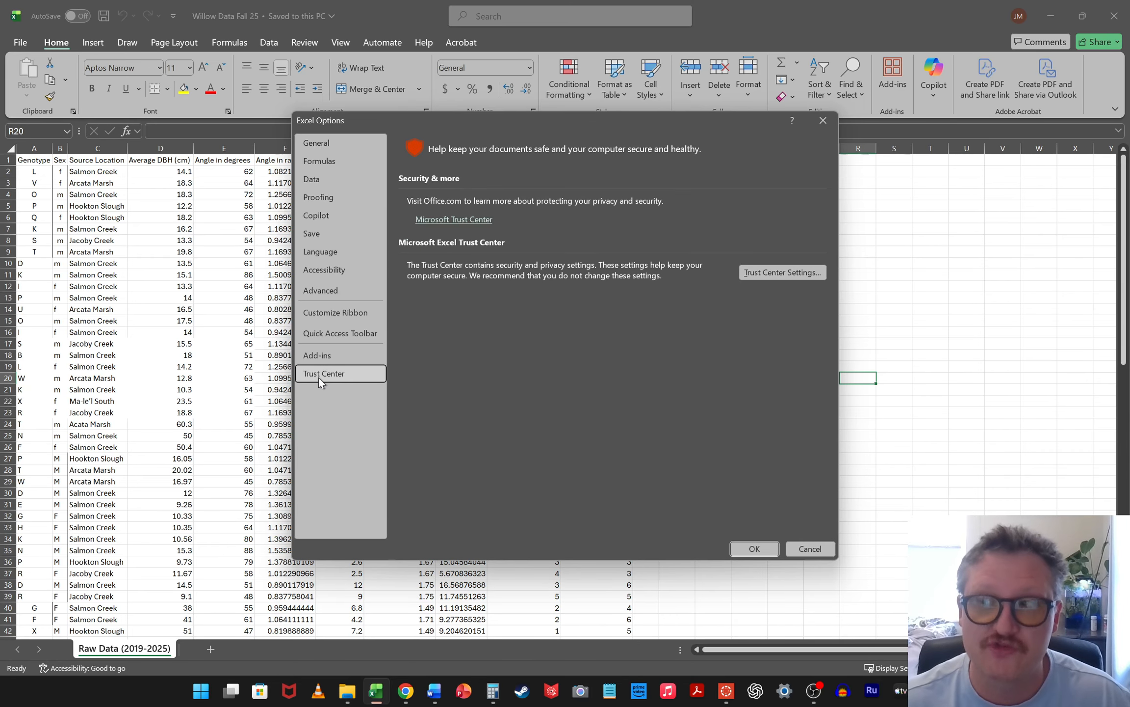
click(775, 272)
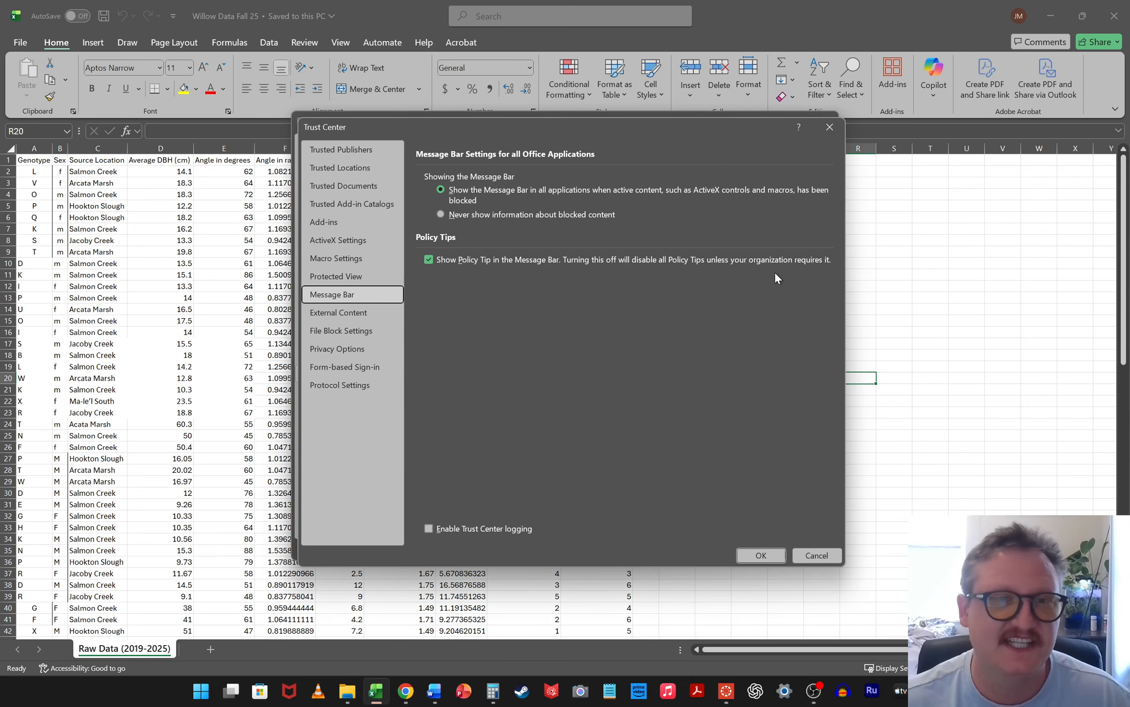
click(309, 169)
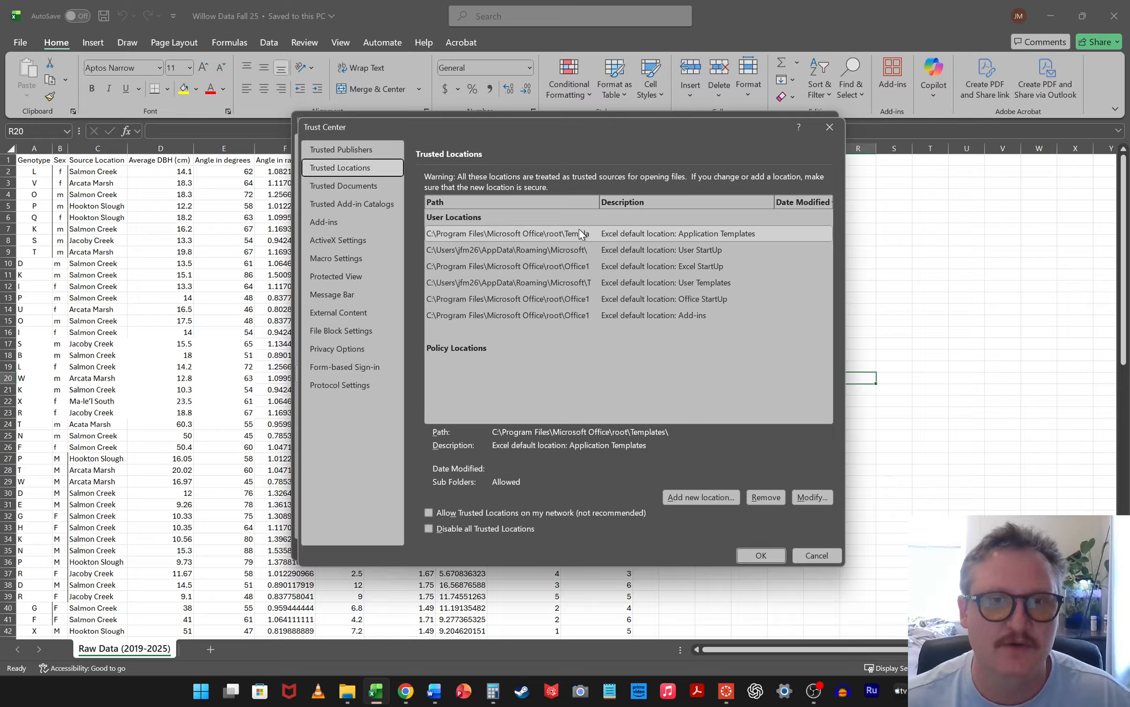
click(694, 499)
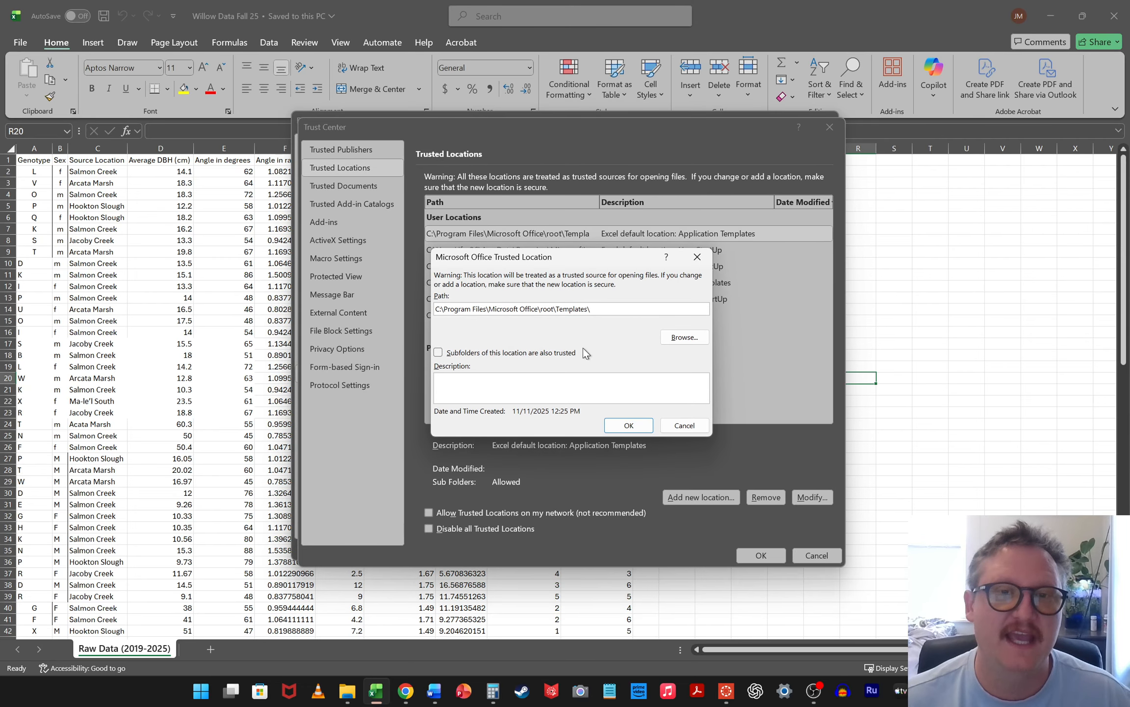
Browse to the Downloads folder as a possible trusted location, and close all the option dialogs without adding it
click(690, 338)
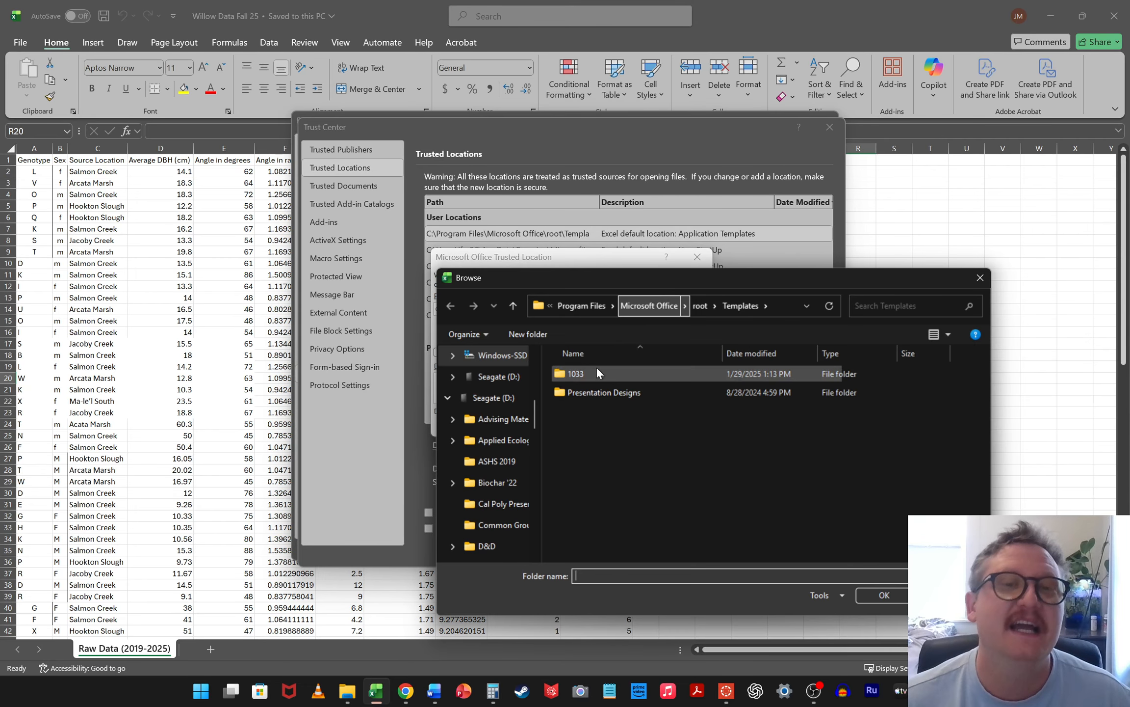
scroll(510, 414, up, 15)
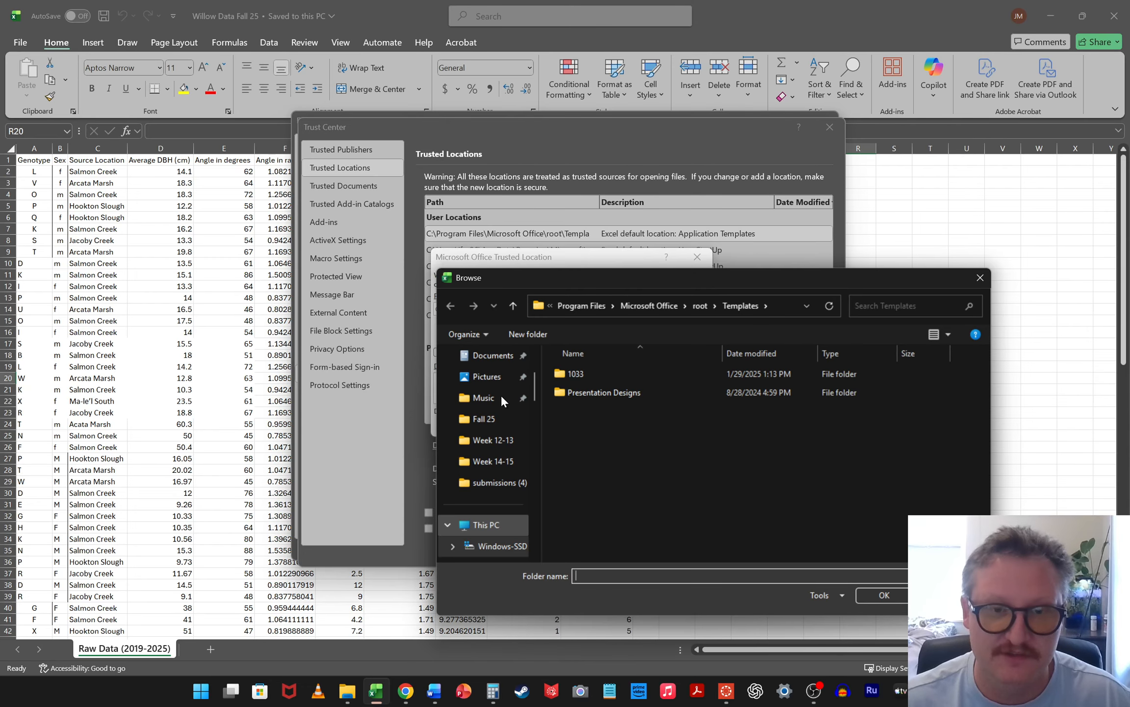
click(493, 444)
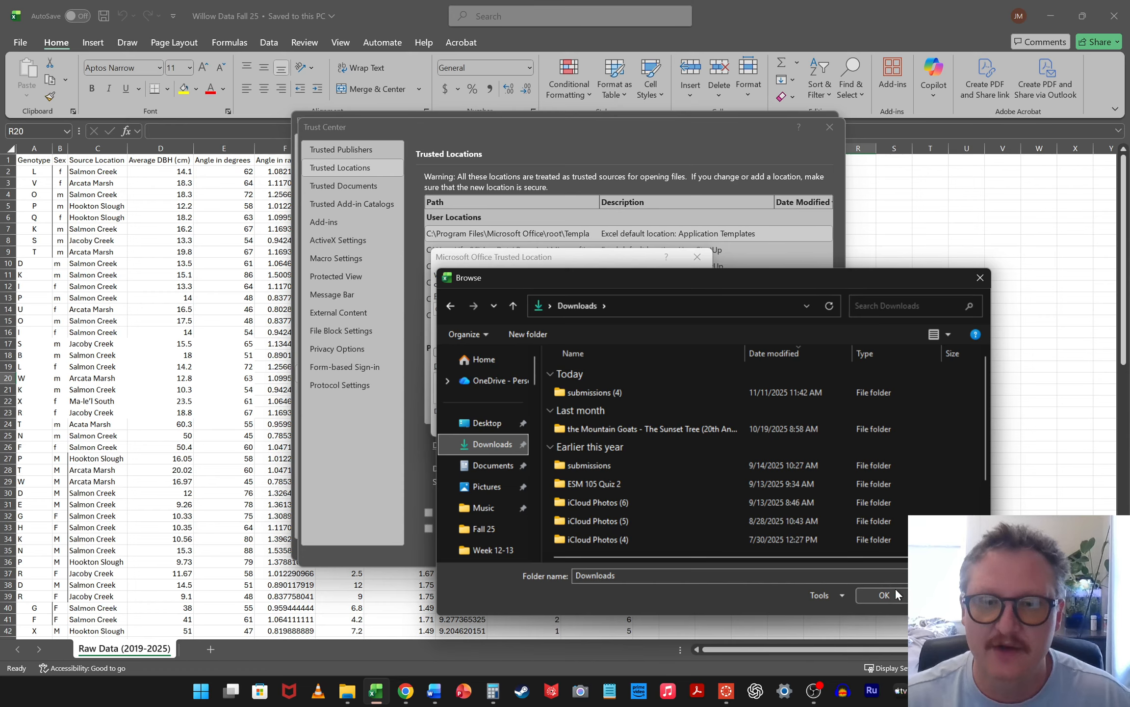
click(980, 279)
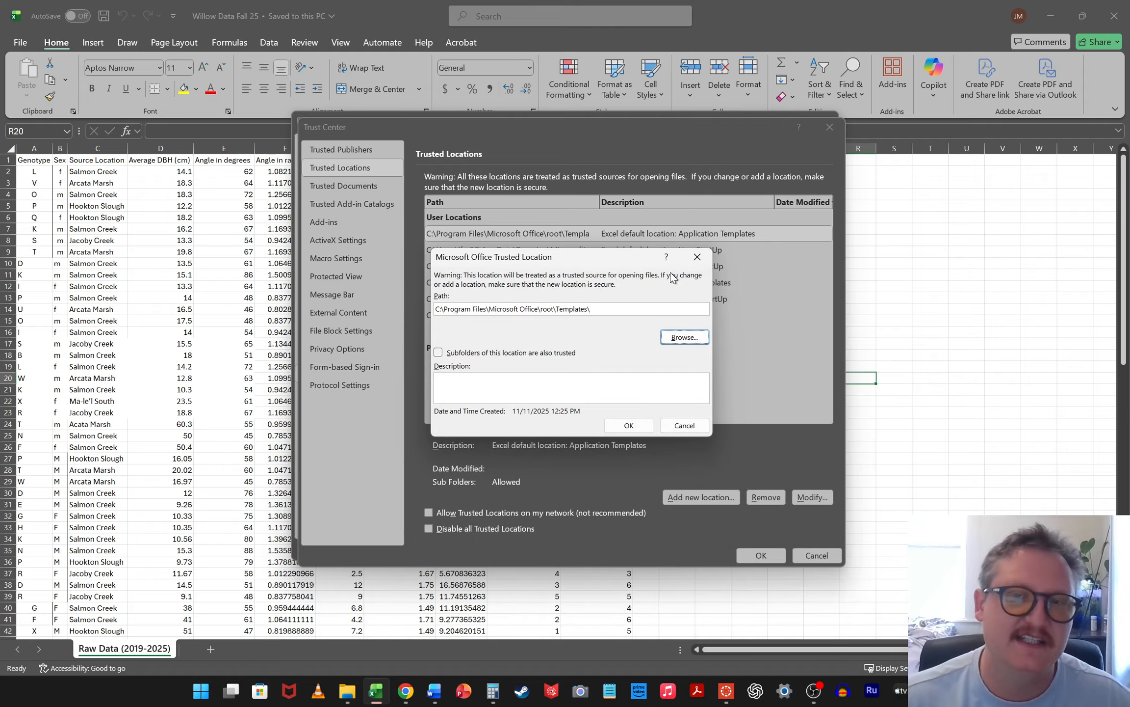
click(696, 259)
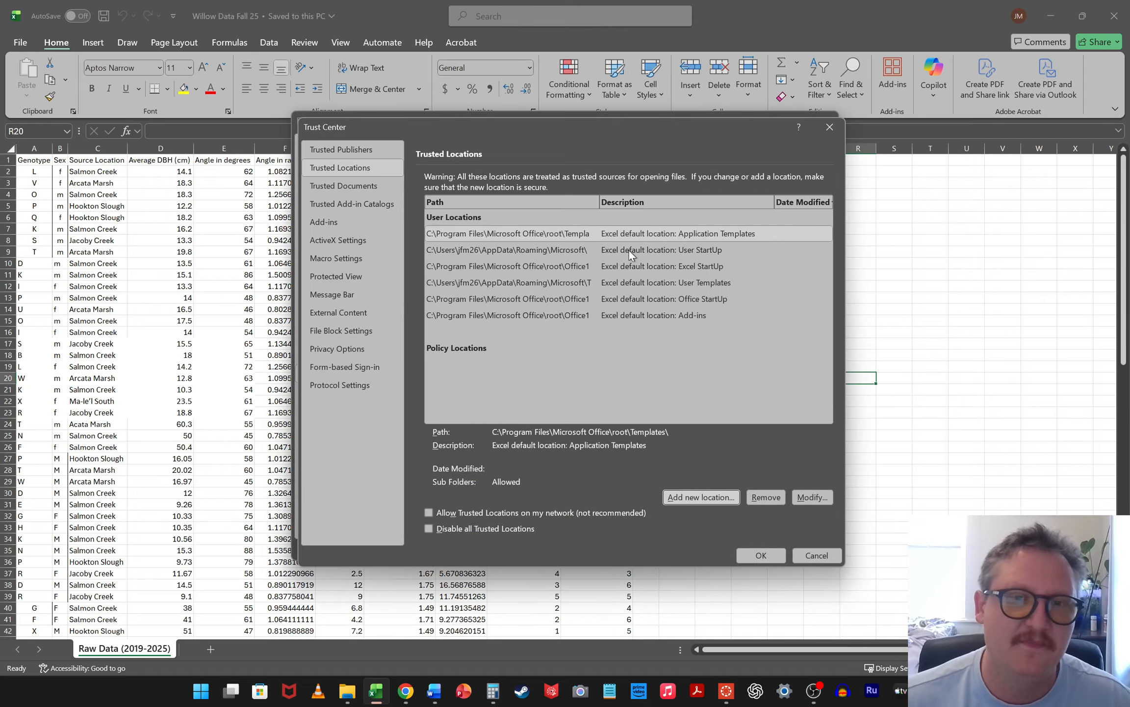
click(828, 128)
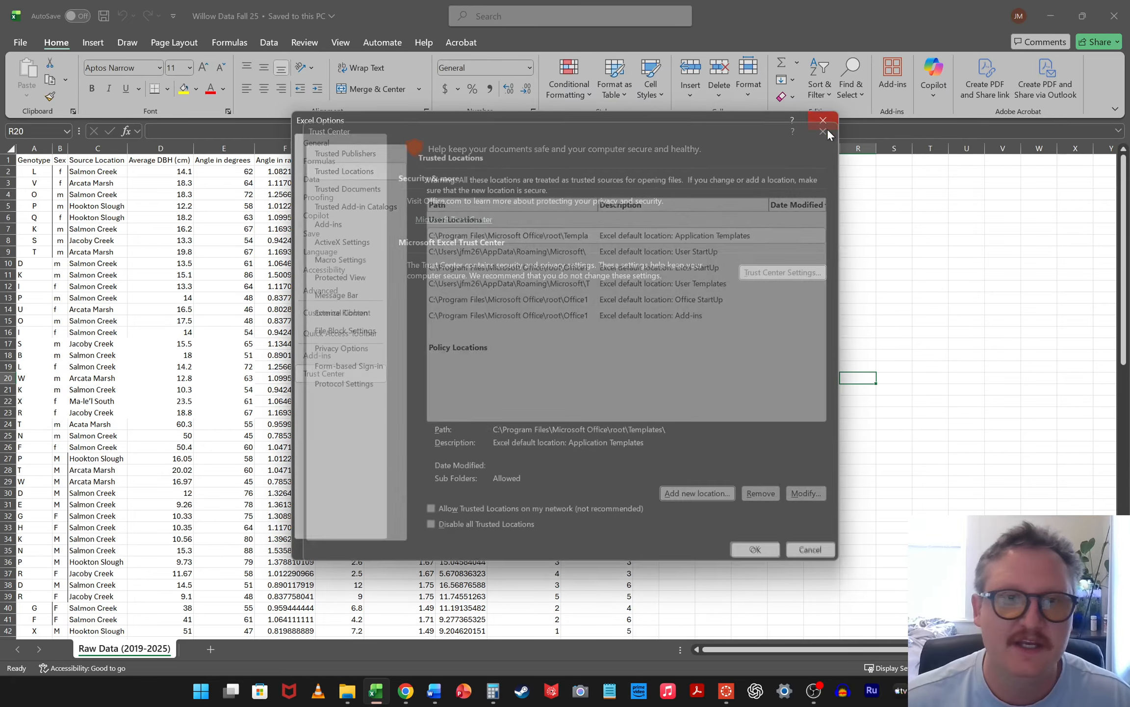
click(824, 121)
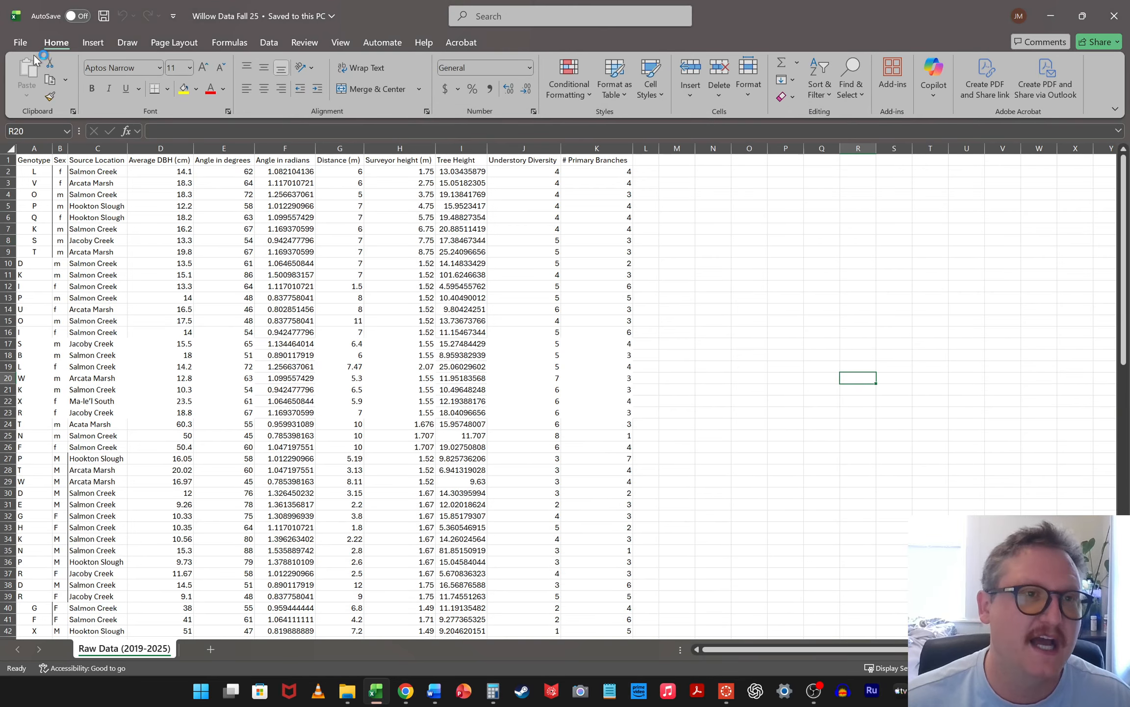
Open the list of available Excel add-ins from the add-in management options
click(20, 43)
click(43, 651)
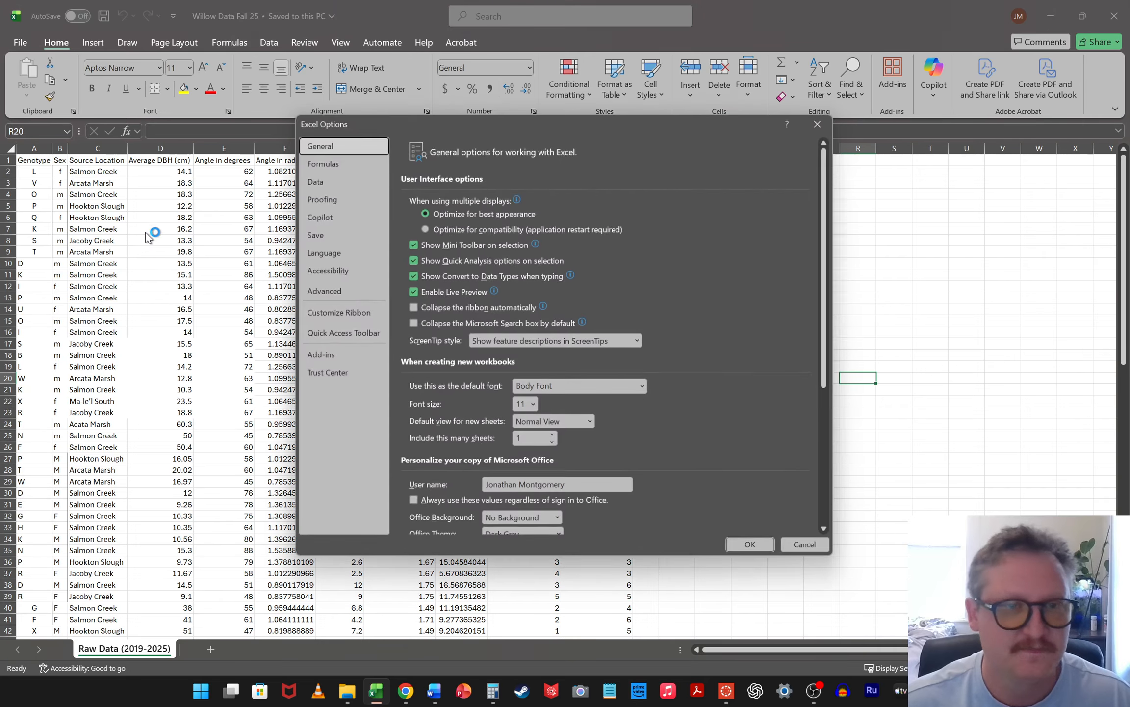
click(336, 361)
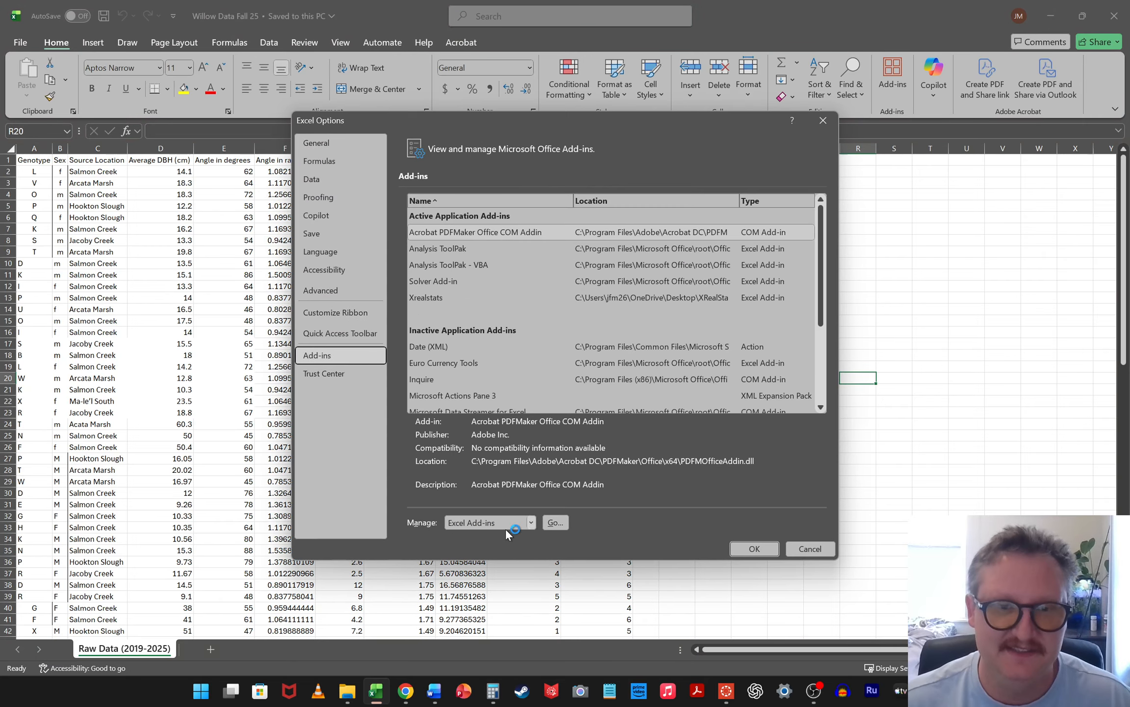
click(565, 526)
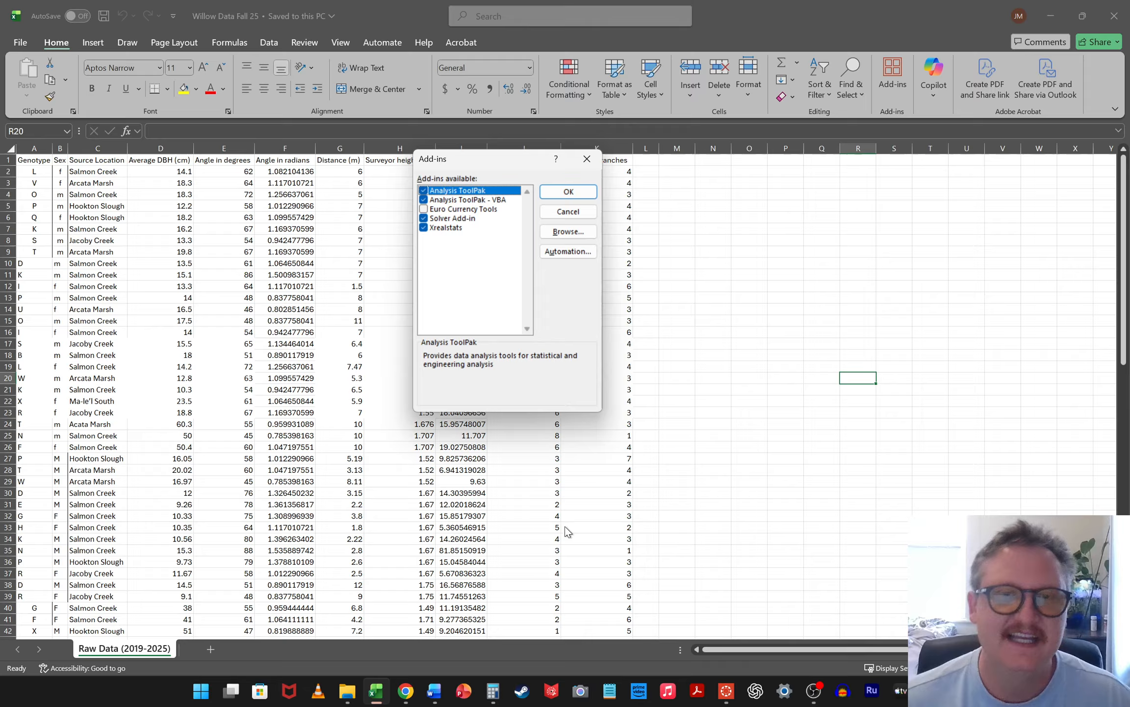
Look in the Downloads folder for an add-in file, cancel browsing, and accept the add-in list with Xrealstats enabled
click(568, 231)
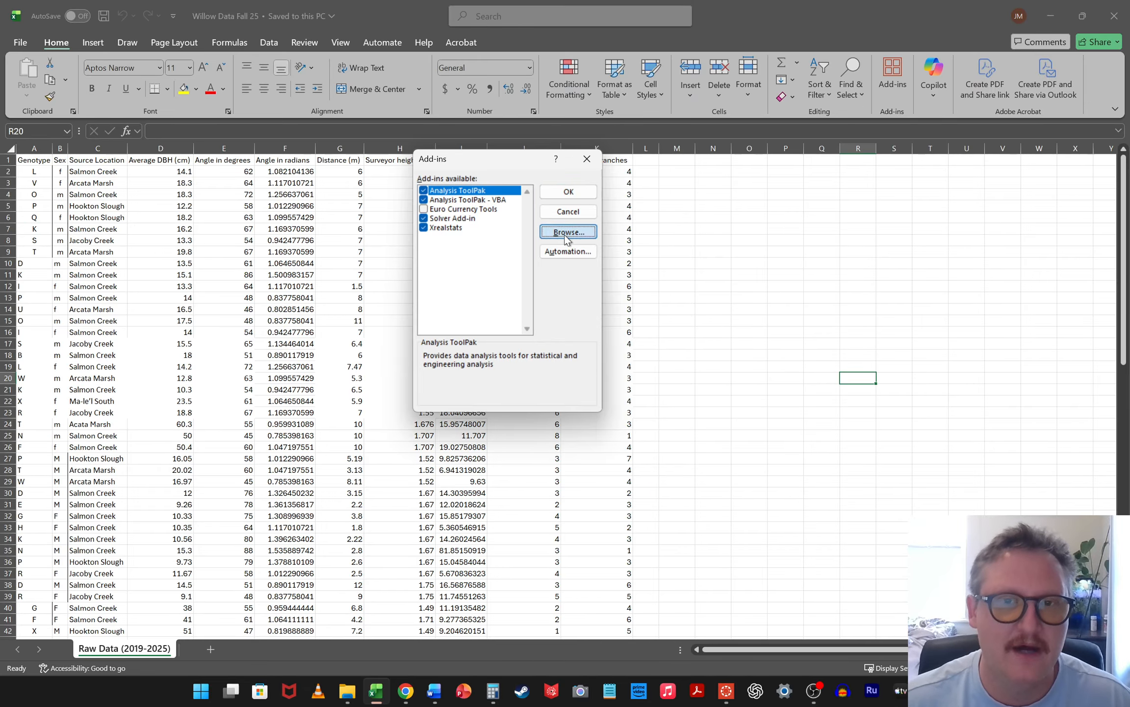
scroll(468, 328, up, 5)
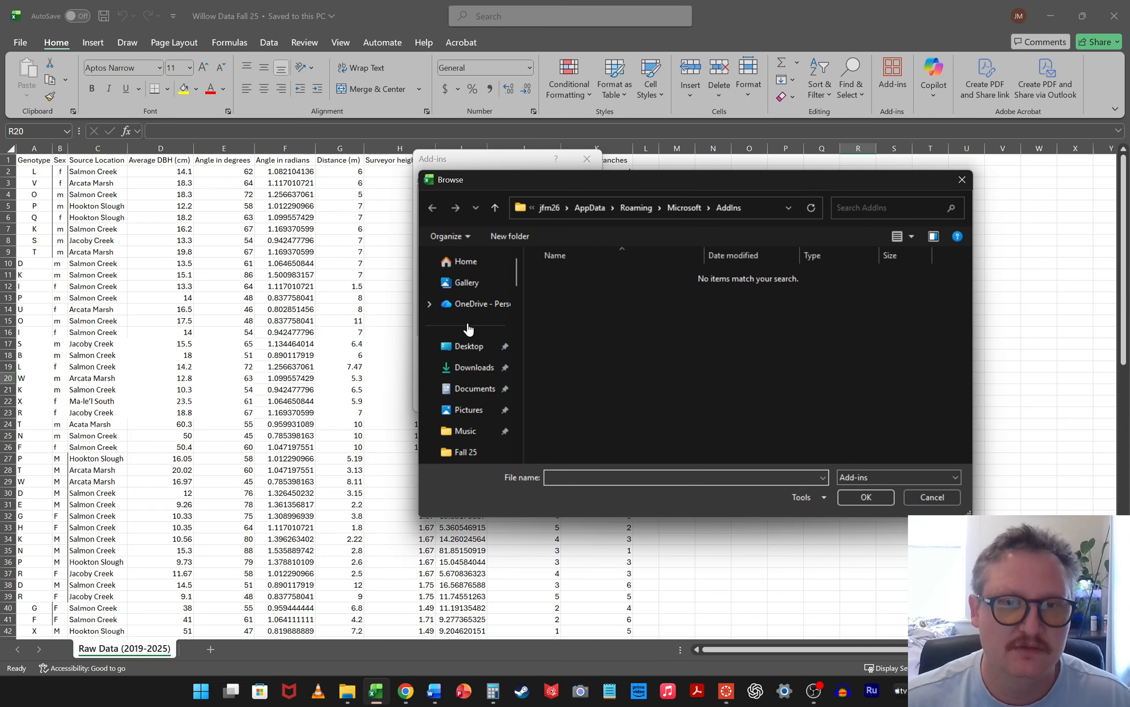
click(477, 369)
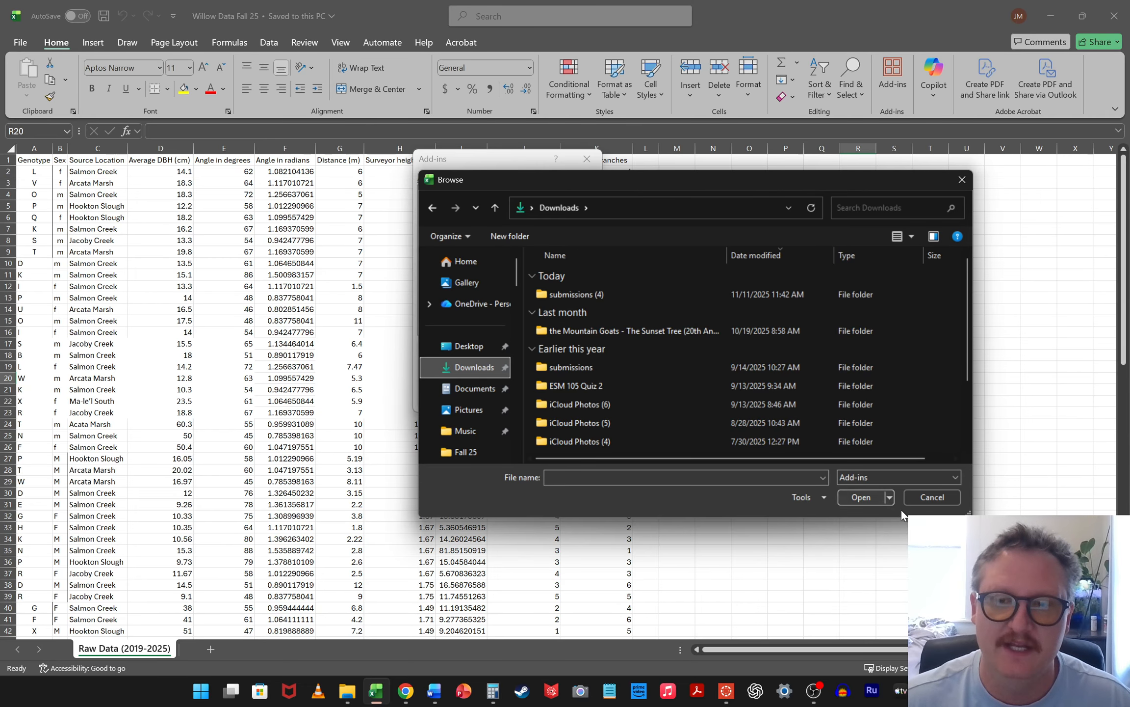
click(962, 179)
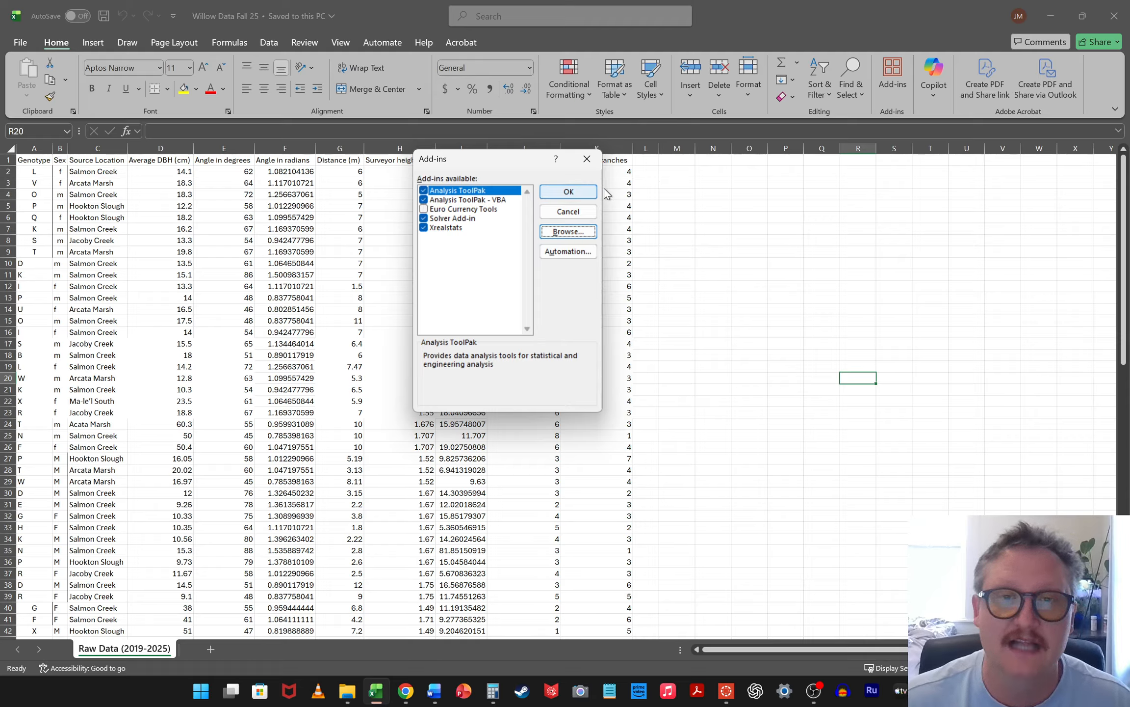
click(579, 193)
Open the Real Statistics tool list from an empty cell to check that the add-in is available, and close it
click(753, 217)
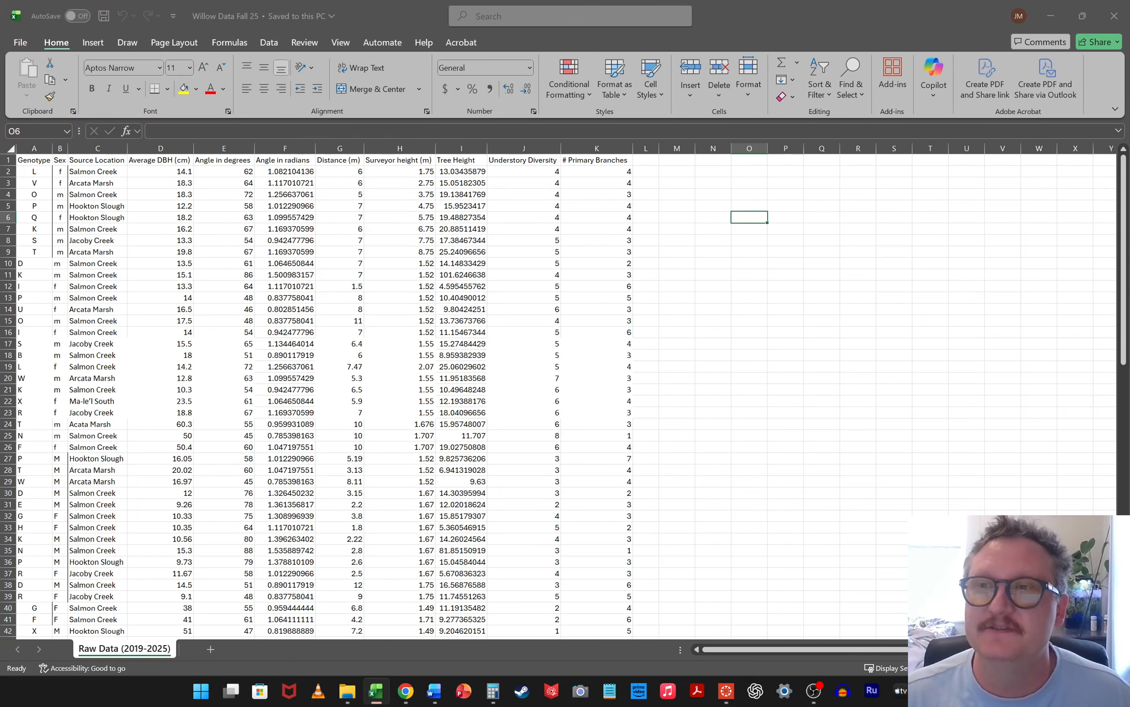
key(ctrl+m)
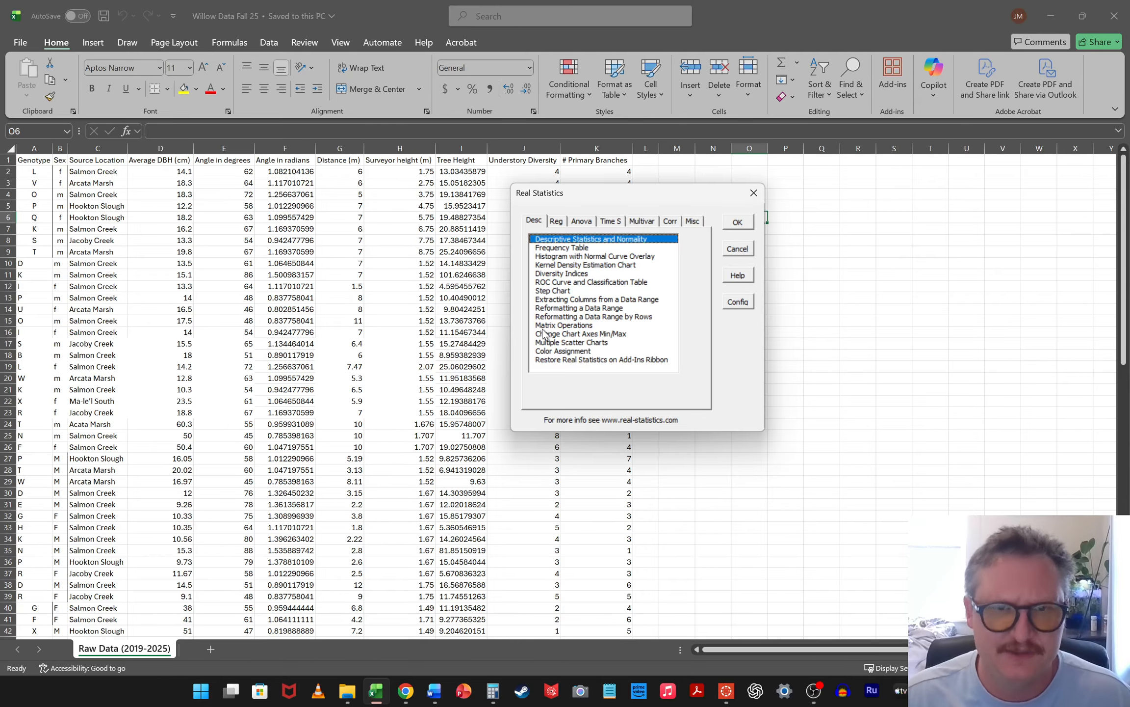
click(754, 197)
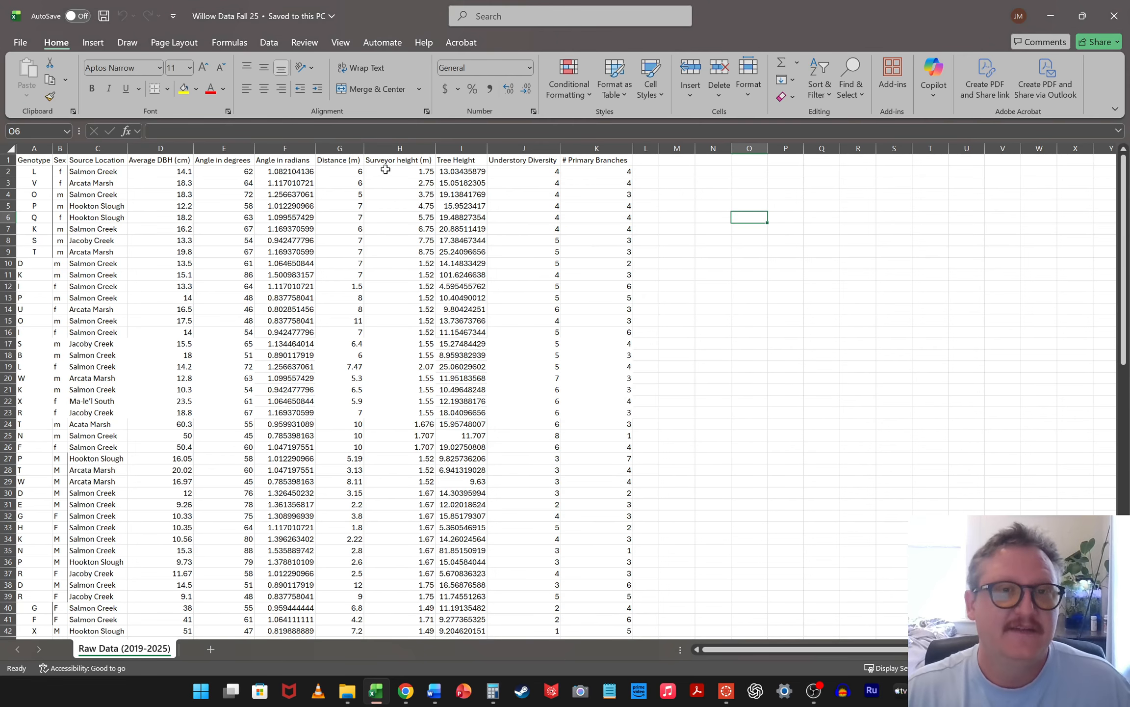
Highlight the Average DBH, Tree Height and Understory Diversity columns together to review the measured variables, and clear the selection
click(153, 149)
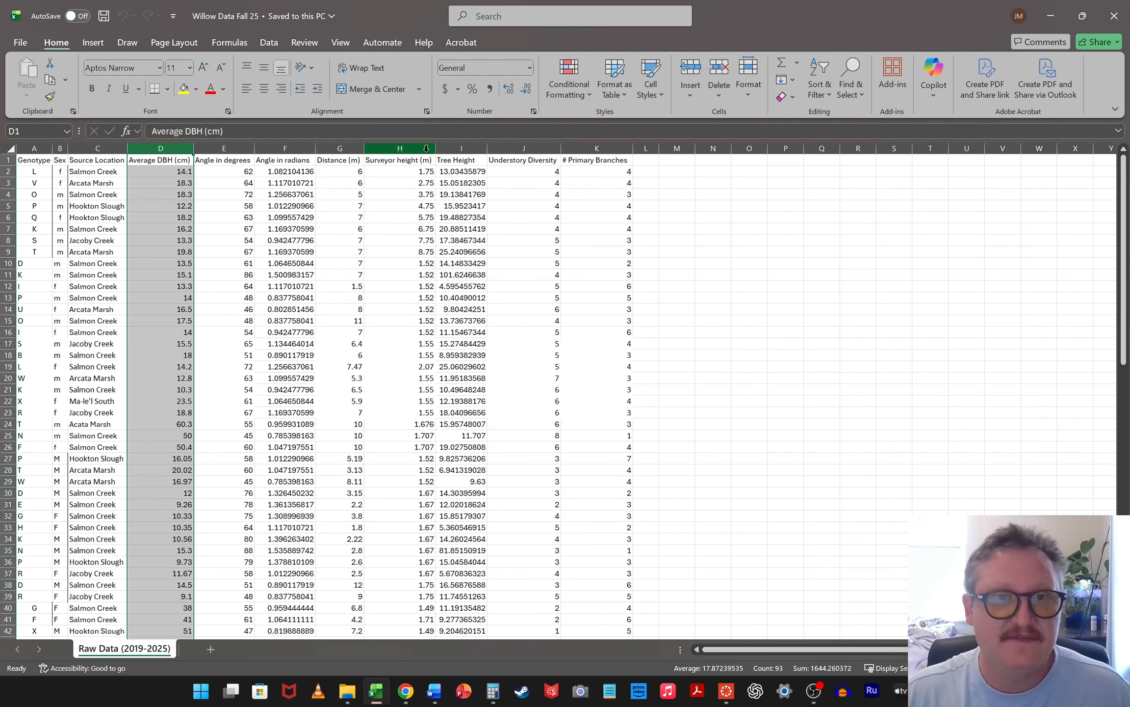
ctrl+click(457, 150)
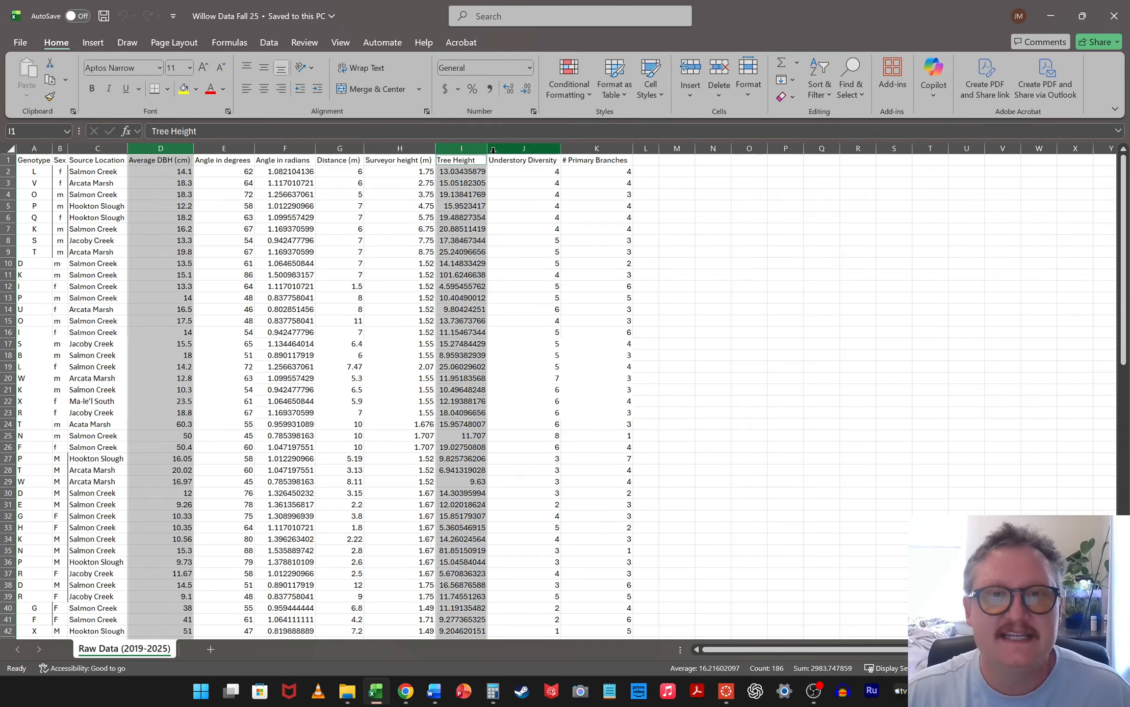
ctrl+click(538, 149)
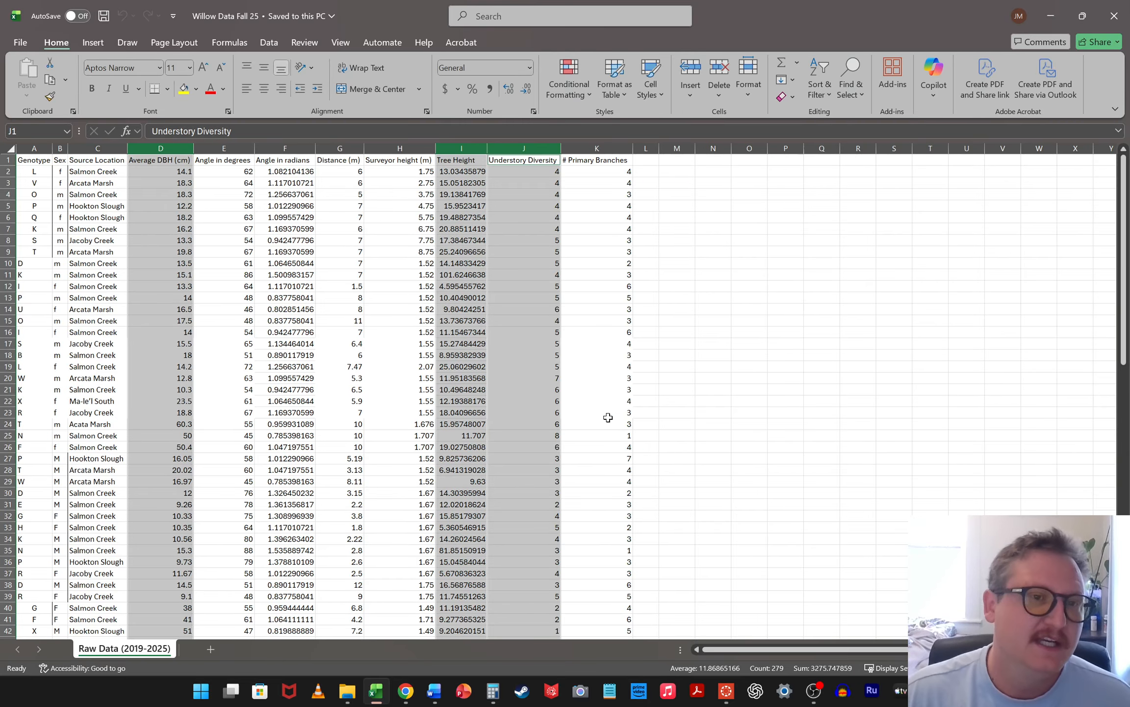
click(813, 353)
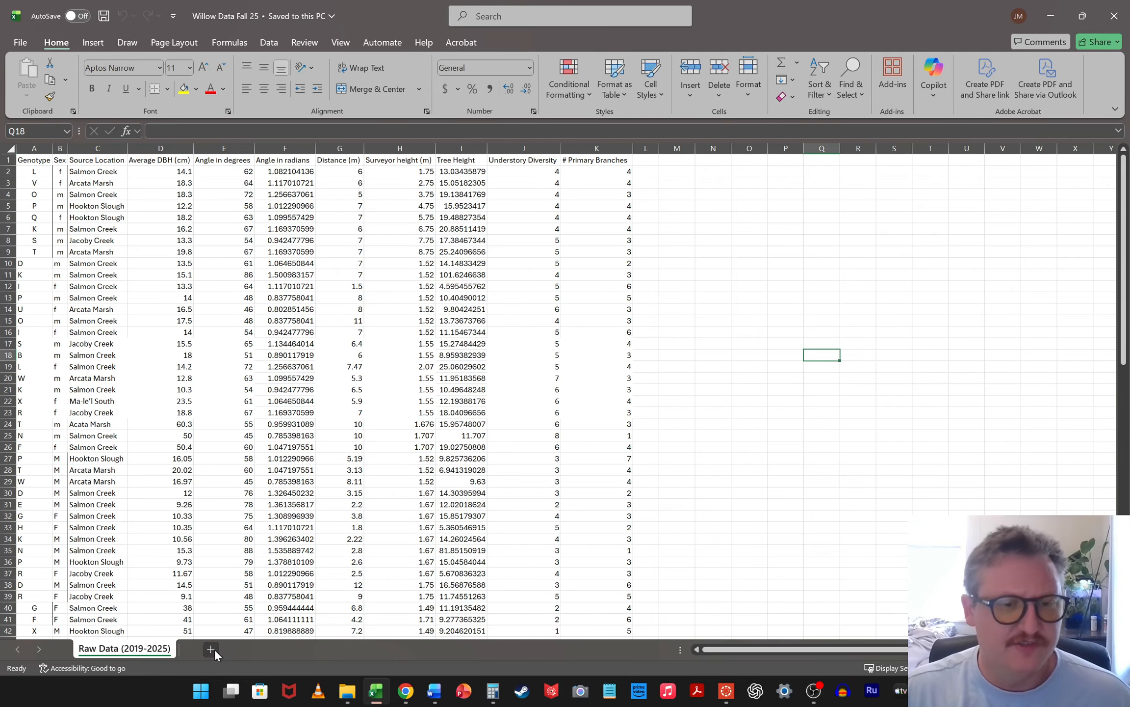
Add a new worksheet after the raw data sheet and name it "Effect of Sex"
click(211, 649)
double_click(205, 649)
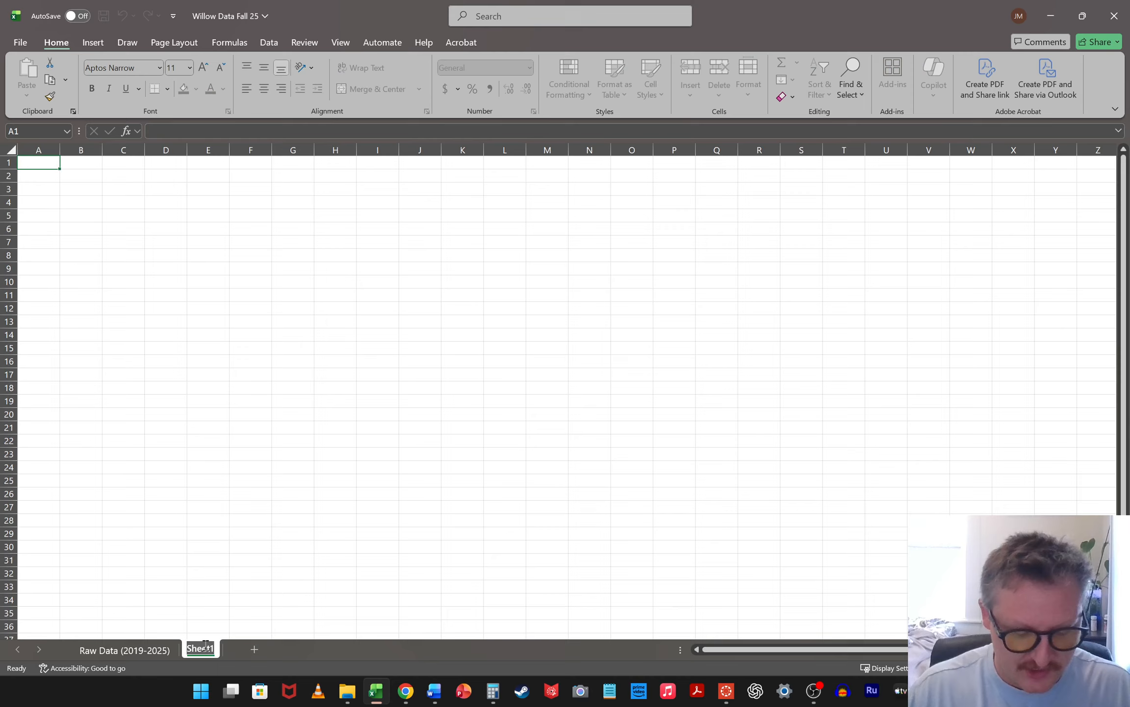
text(Effect of )
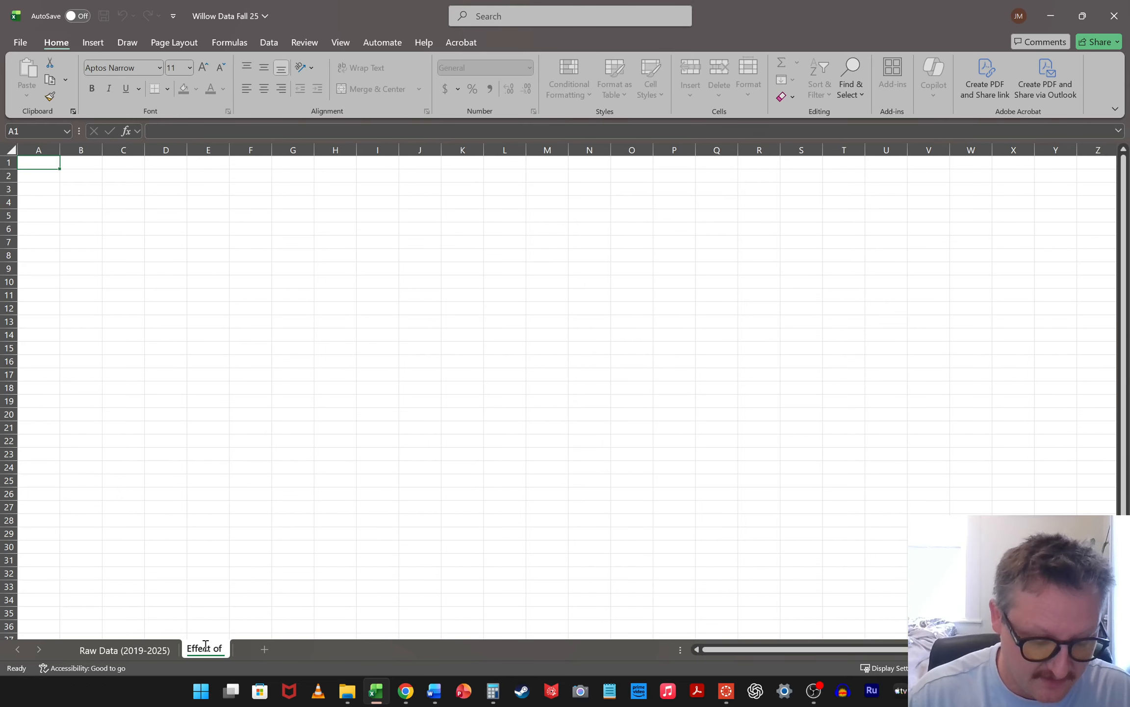
text(Sex)
click(360, 530)
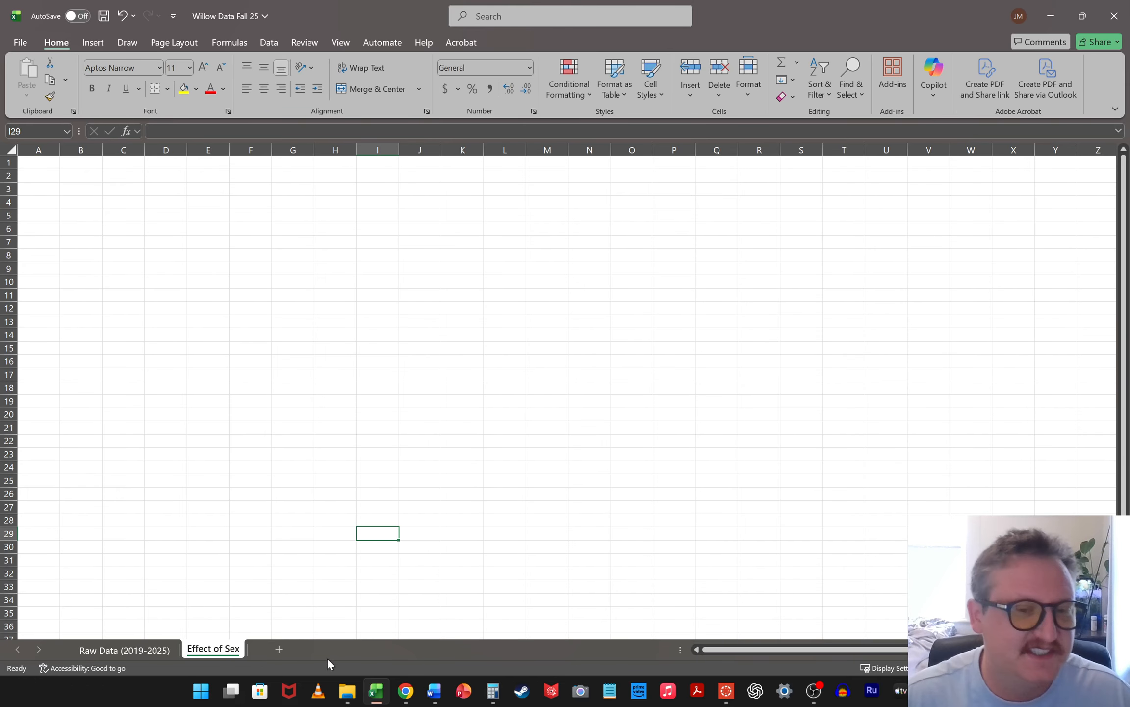
Add a new worksheet after "Effect of Sex" and name it "Effect of Location"
click(325, 650)
double_click(276, 652)
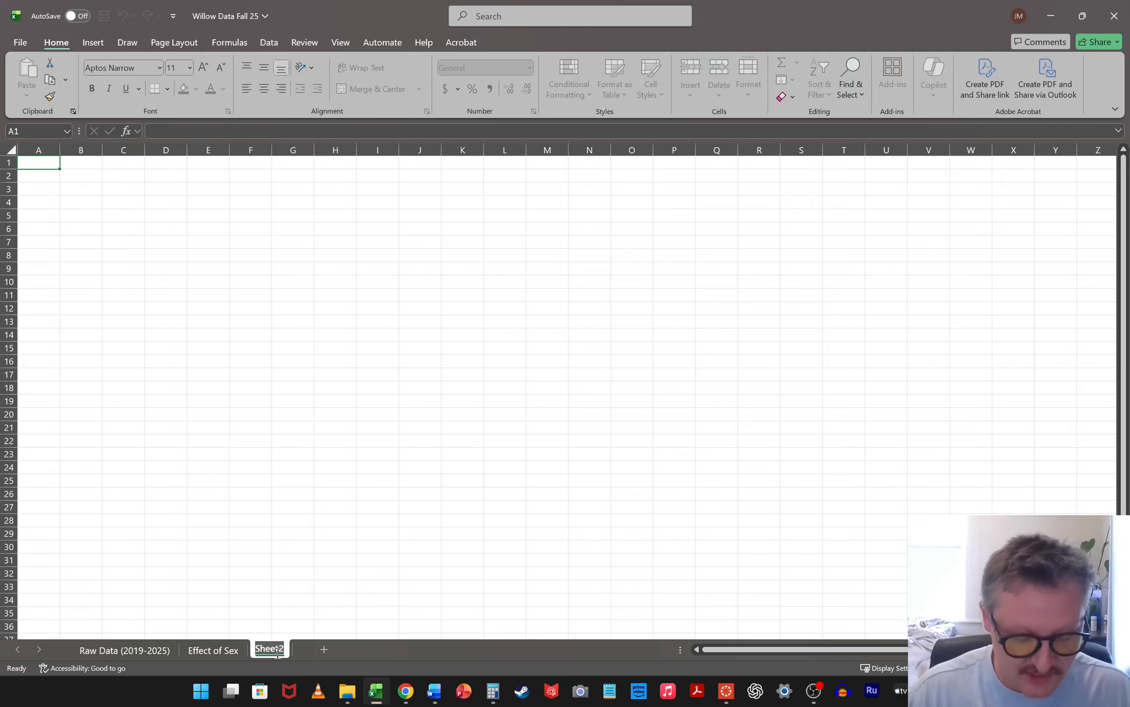
text(Effect)
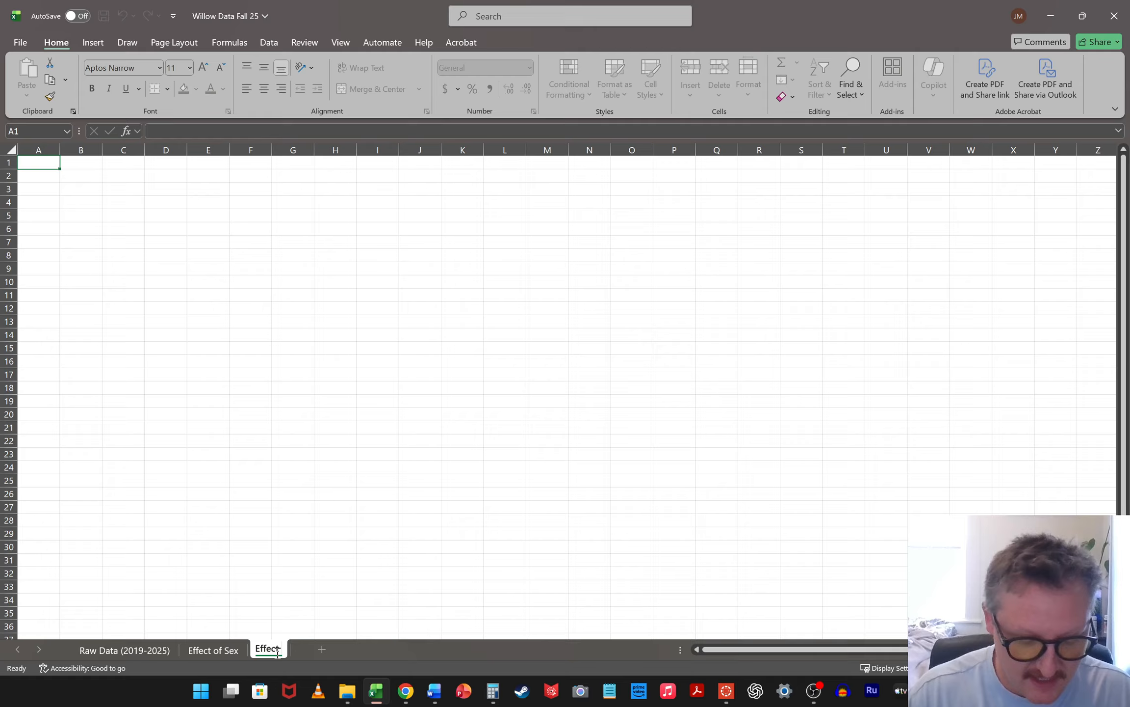
text( of Location)
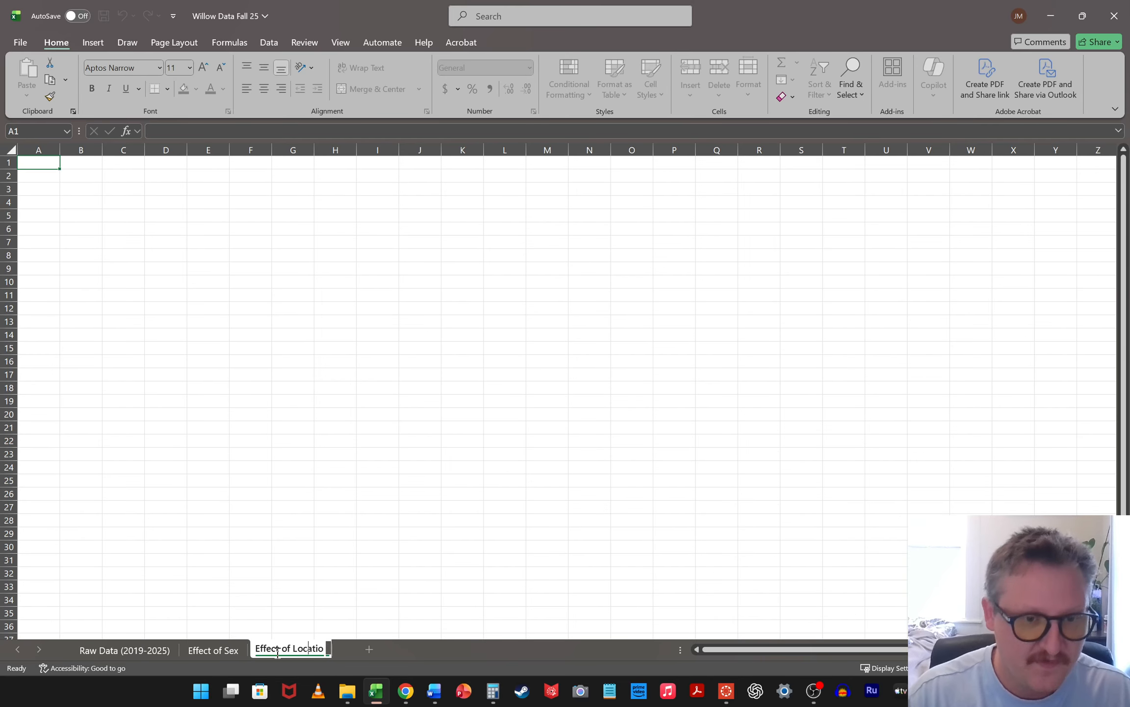
Add another worksheet after "Effect of Location" and name it "Effect of Genotype"
click(370, 648)
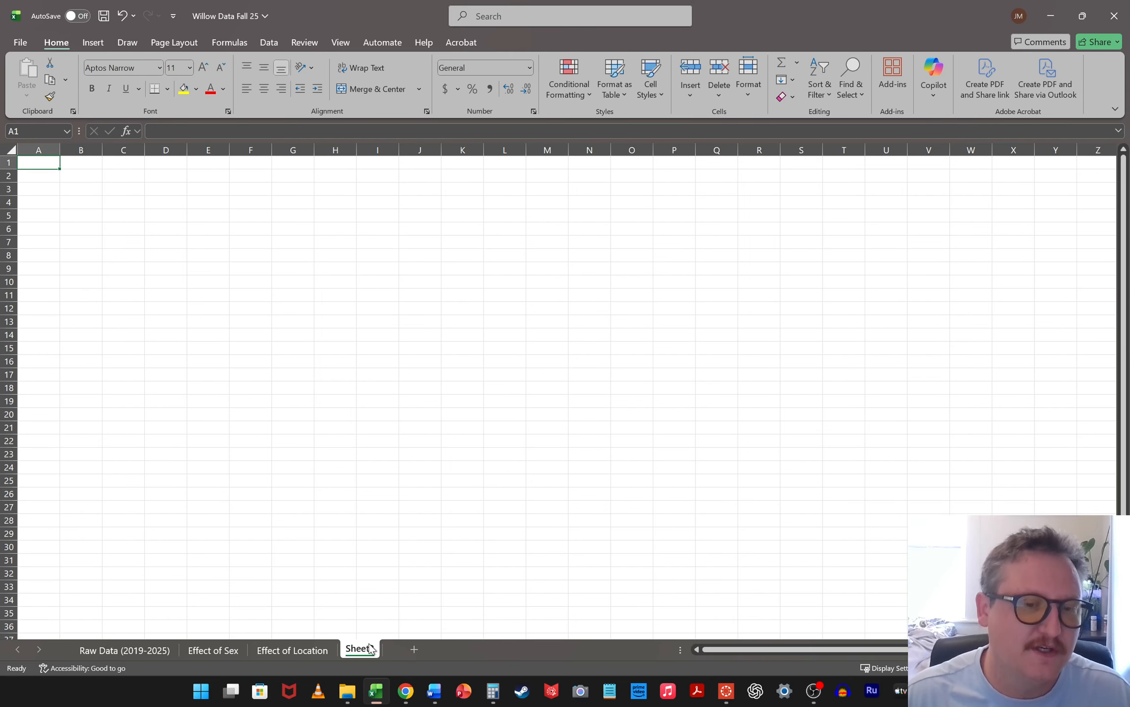
double_click(363, 650)
text(Effect of )
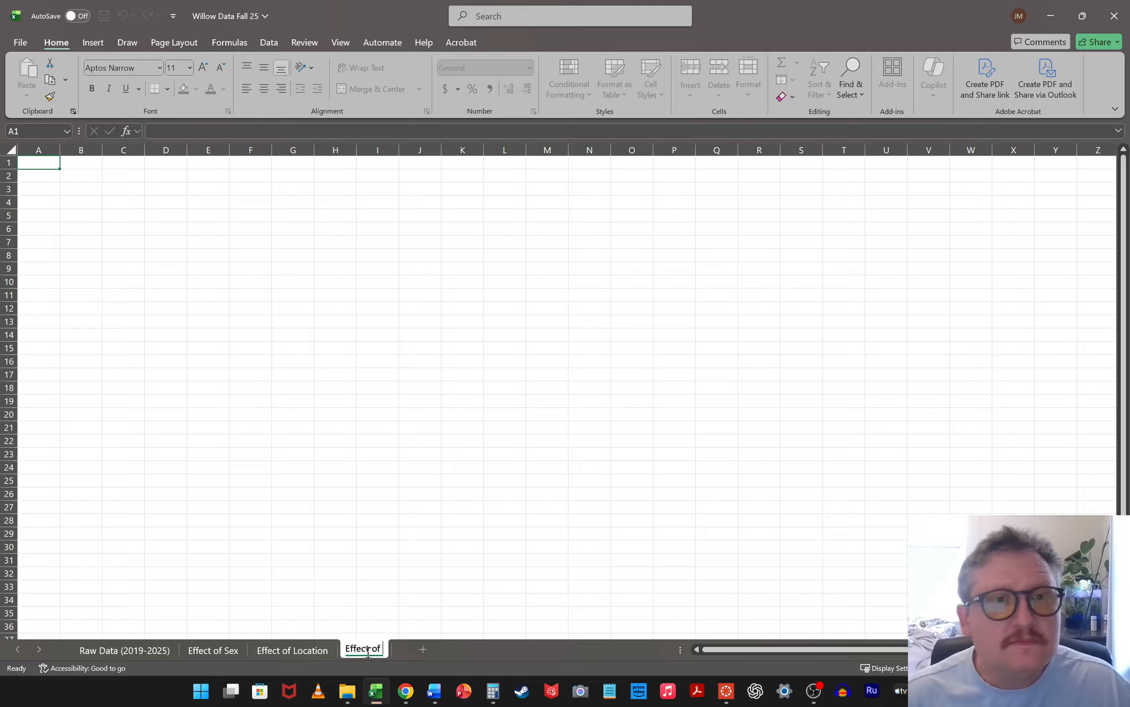
text(Genotype)
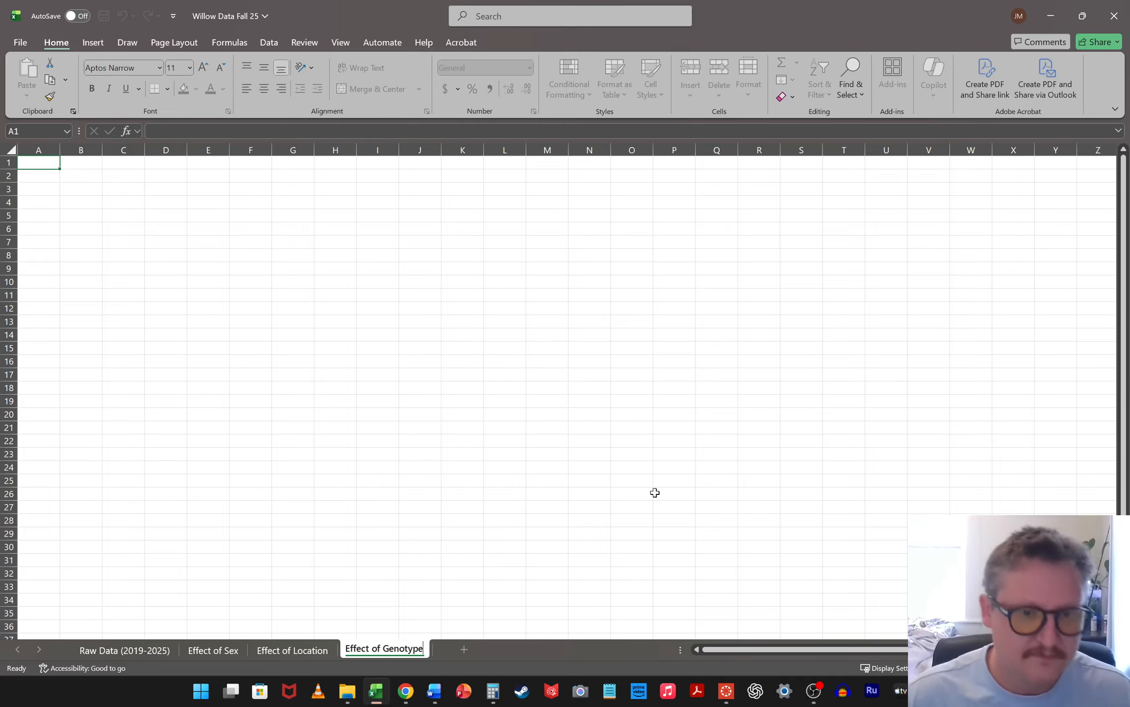
click(466, 533)
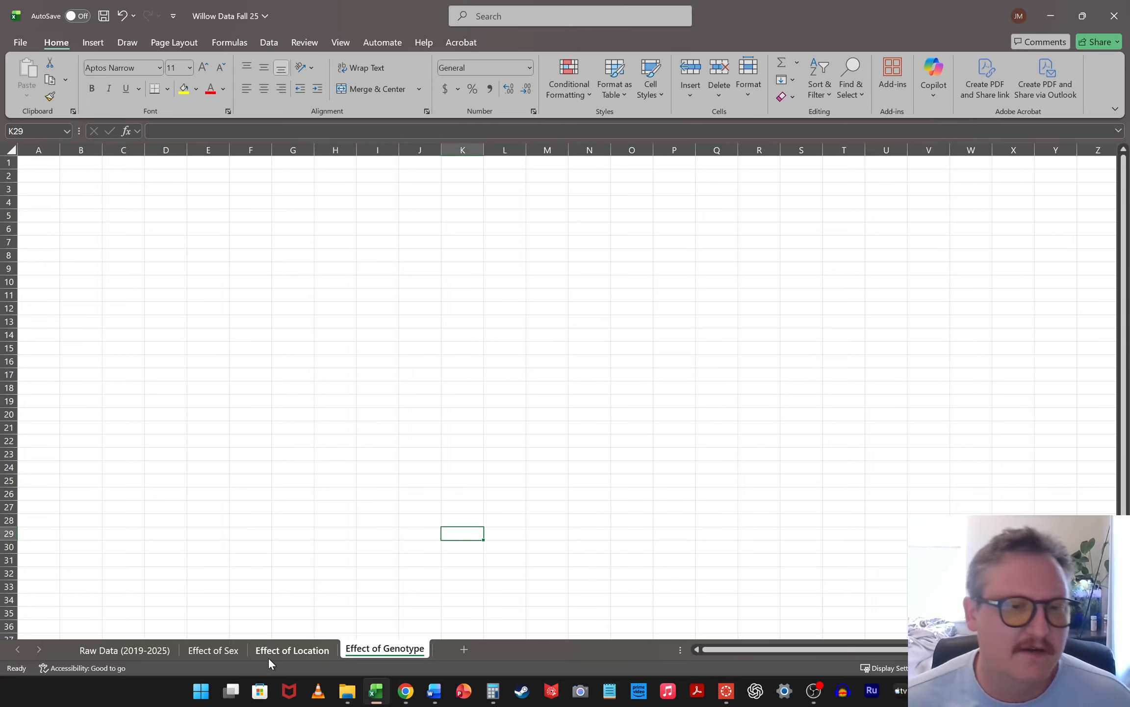
Return to the Raw Data (2019-2025) worksheet and look over its data columns
click(151, 650)
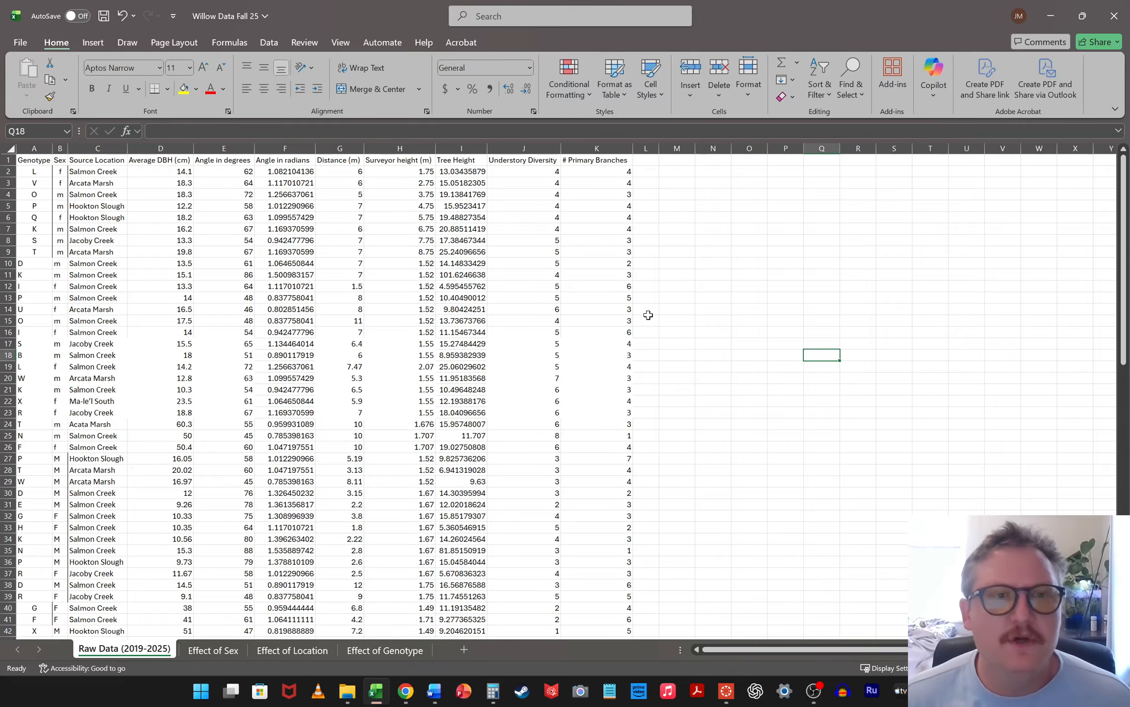
click(677, 367)
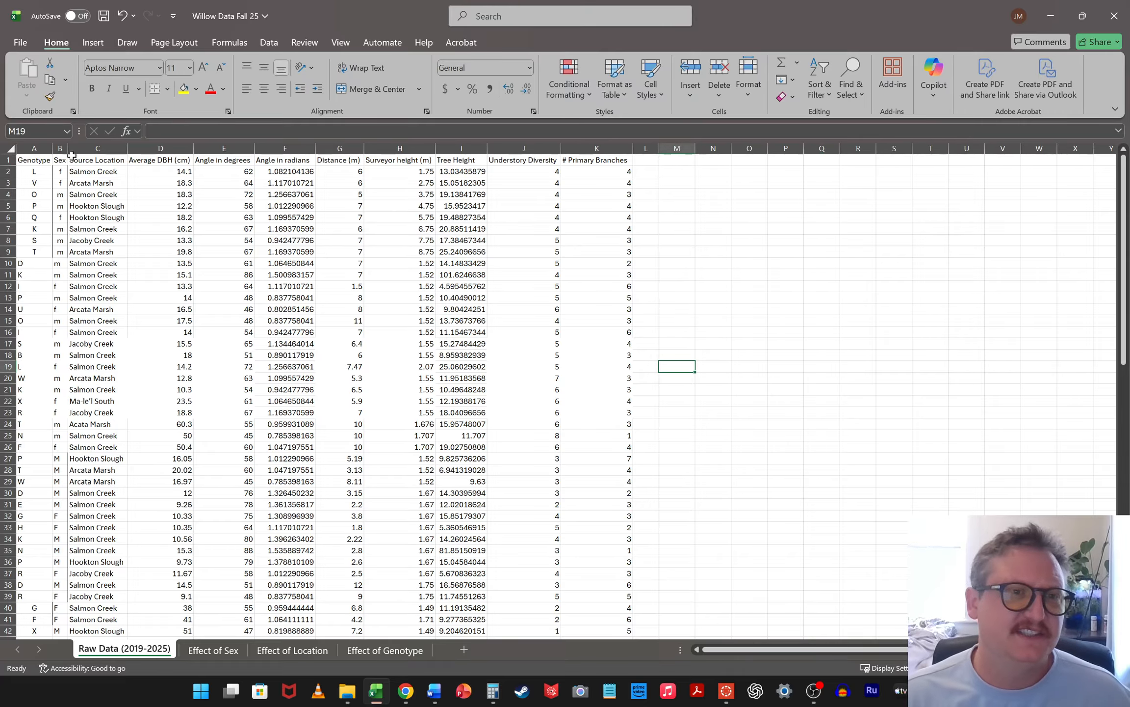
scroll(177, 290, up, 3)
scroll(457, 329, down, 2)
scroll(469, 332, up, 1)
Switch to the Word lab handout, check the tree height and DBH comparisons between sex, and return to the Excel workbook
click(434, 690)
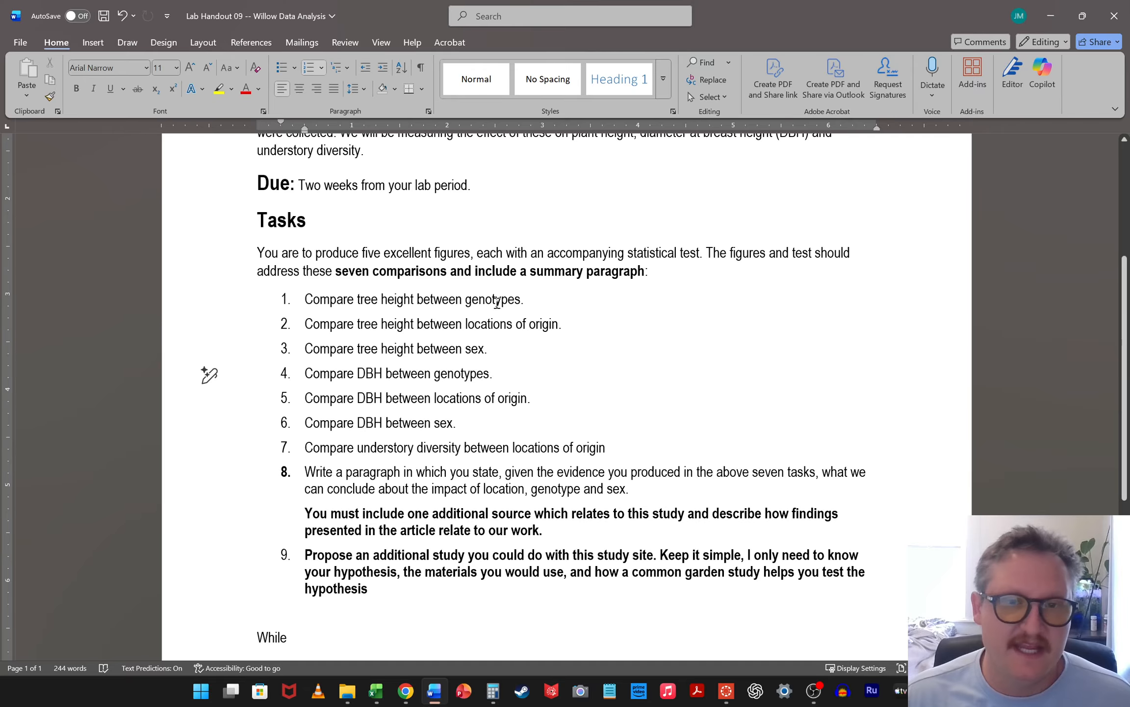
click(480, 343)
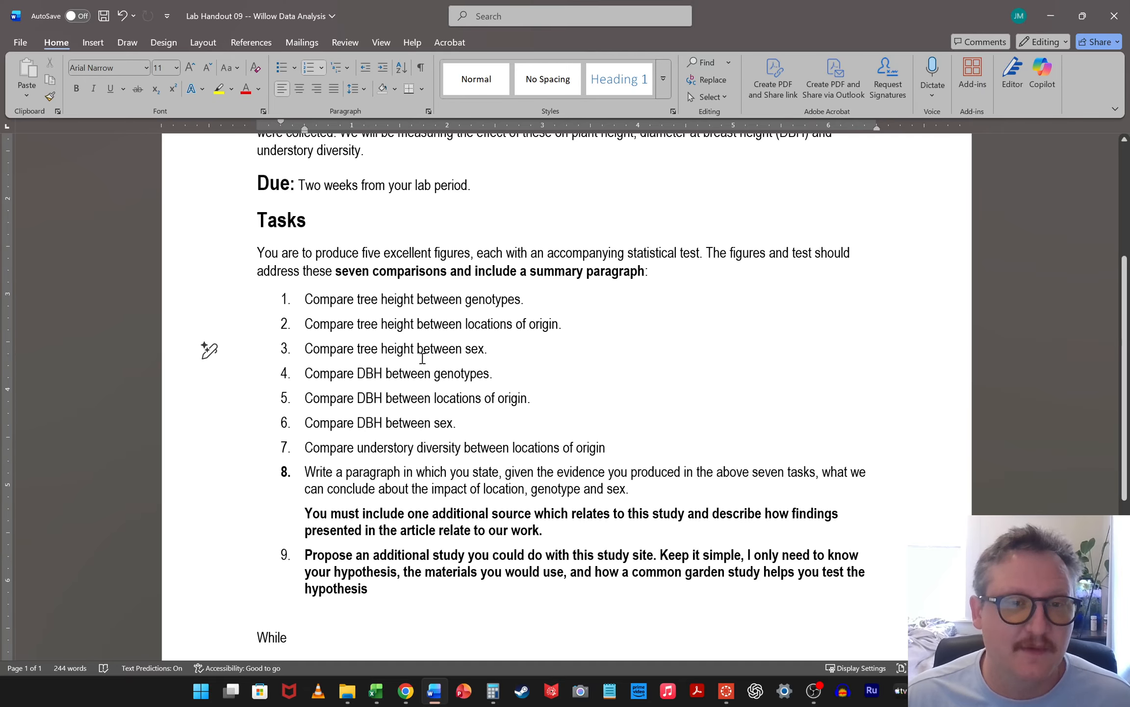
click(405, 423)
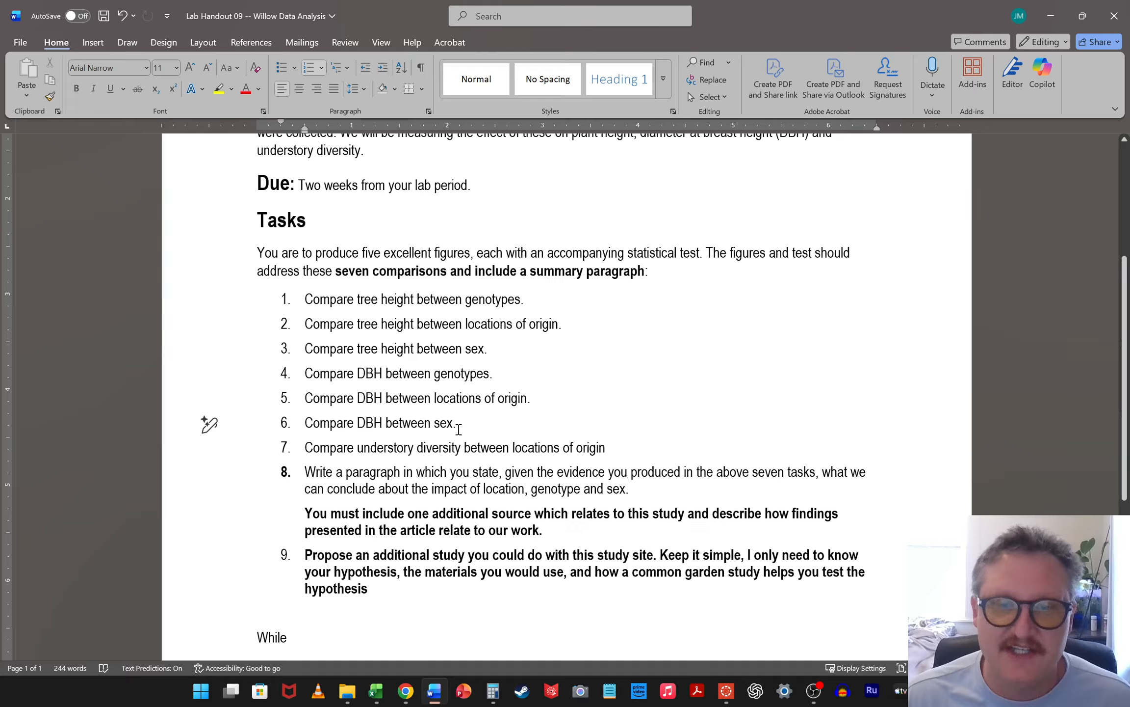
click(1050, 15)
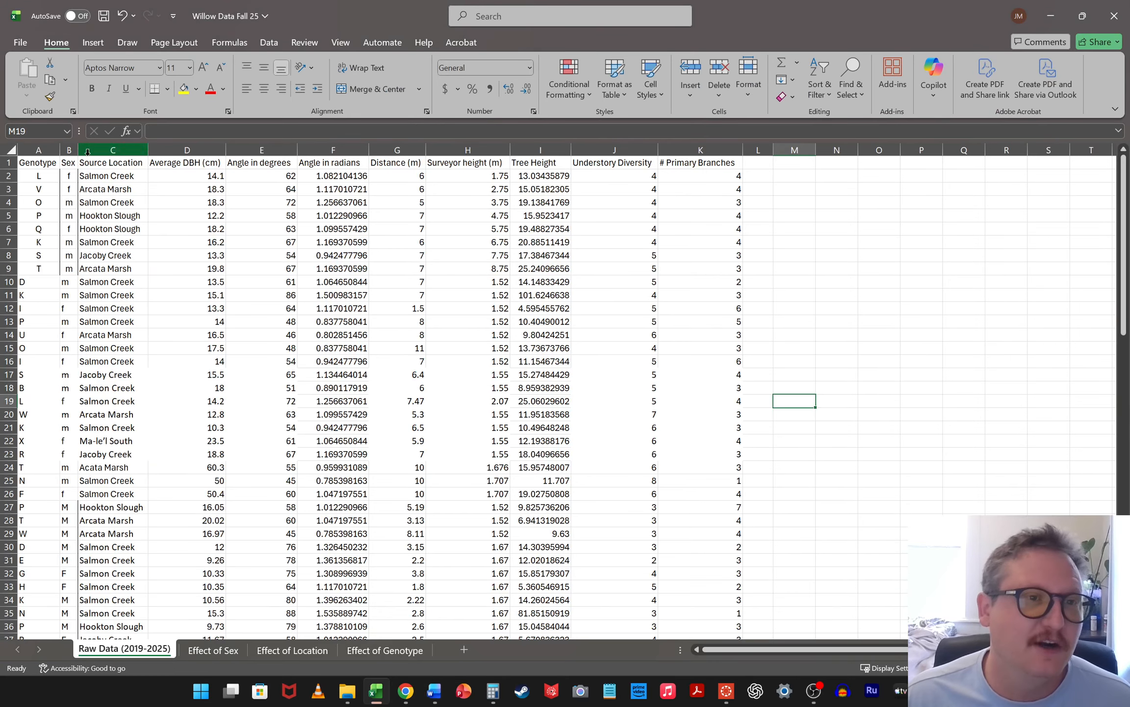
Copy the Sex, Average DBH (cm) and Tree Height columns from the raw data into the "Effect of Sex" sheet, starting at A1
click(65, 146)
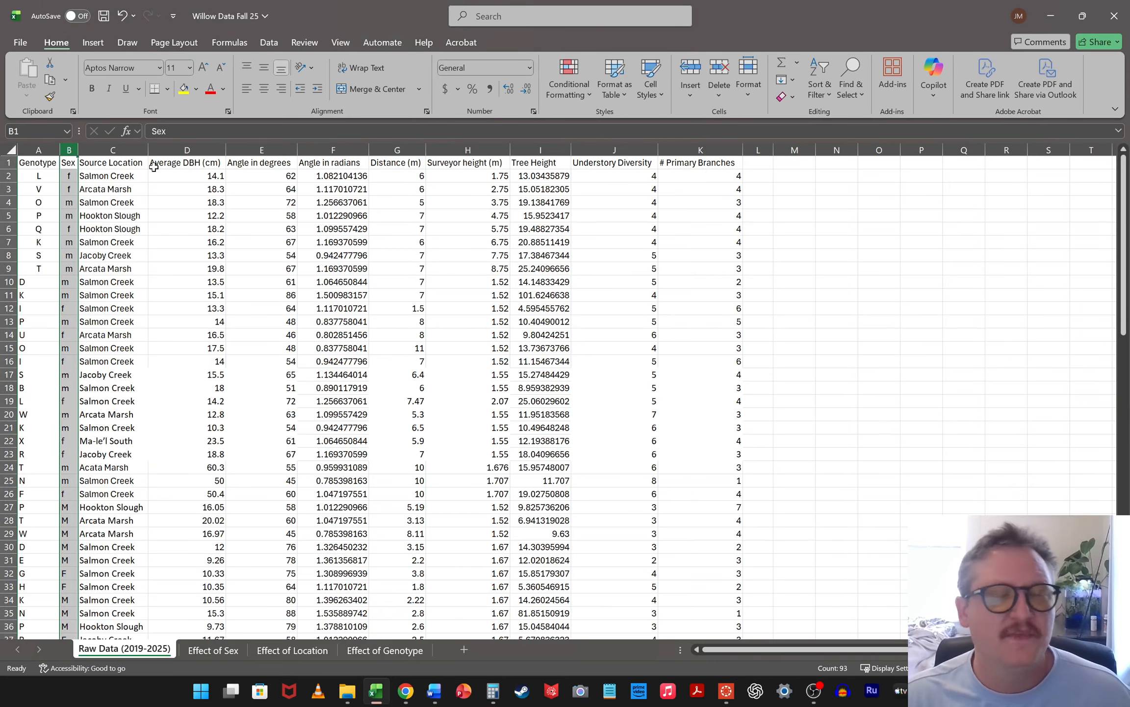
click(197, 146)
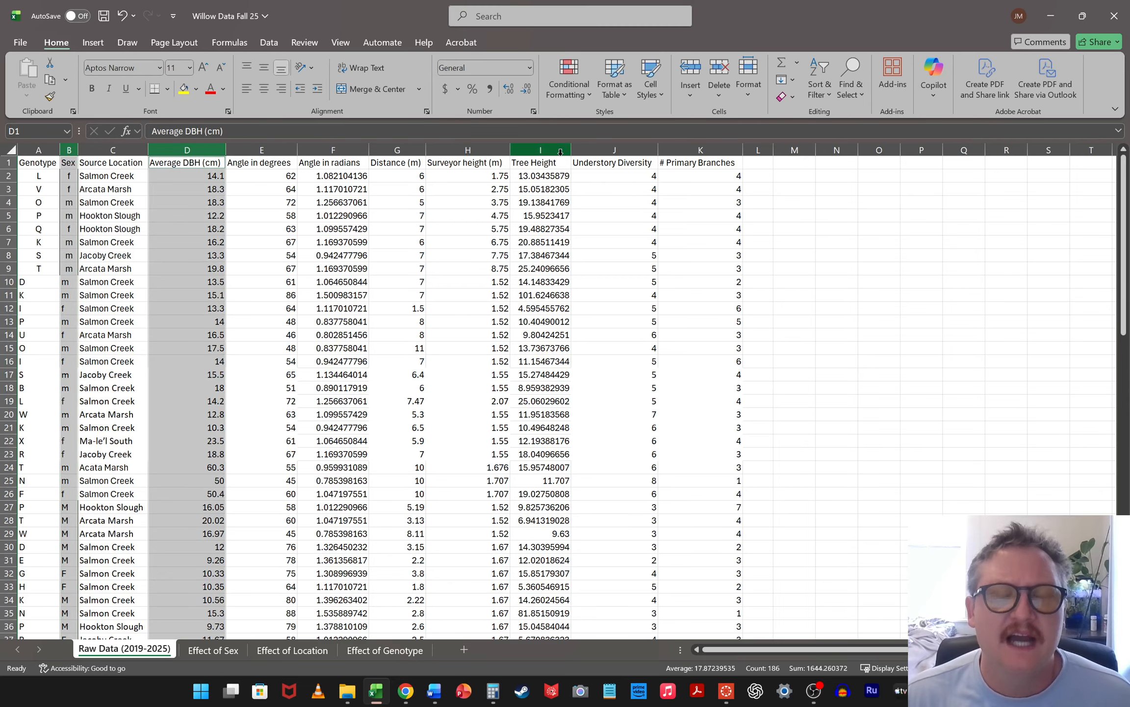
ctrl+click(542, 147)
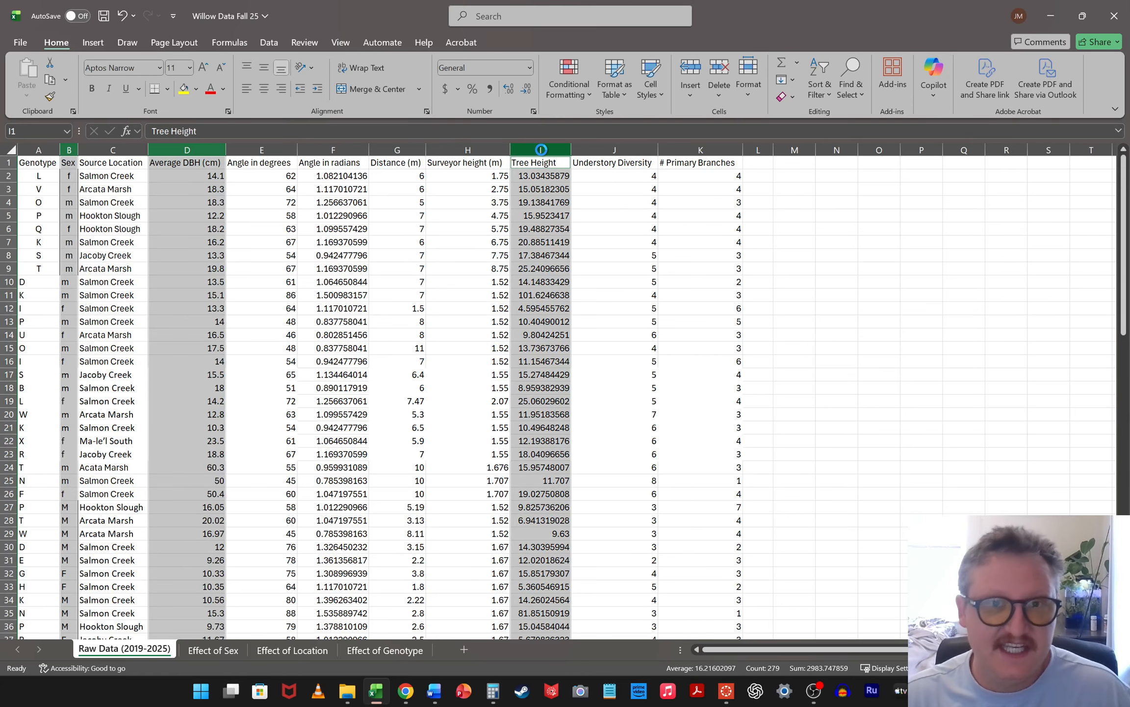
key(ctrl+c)
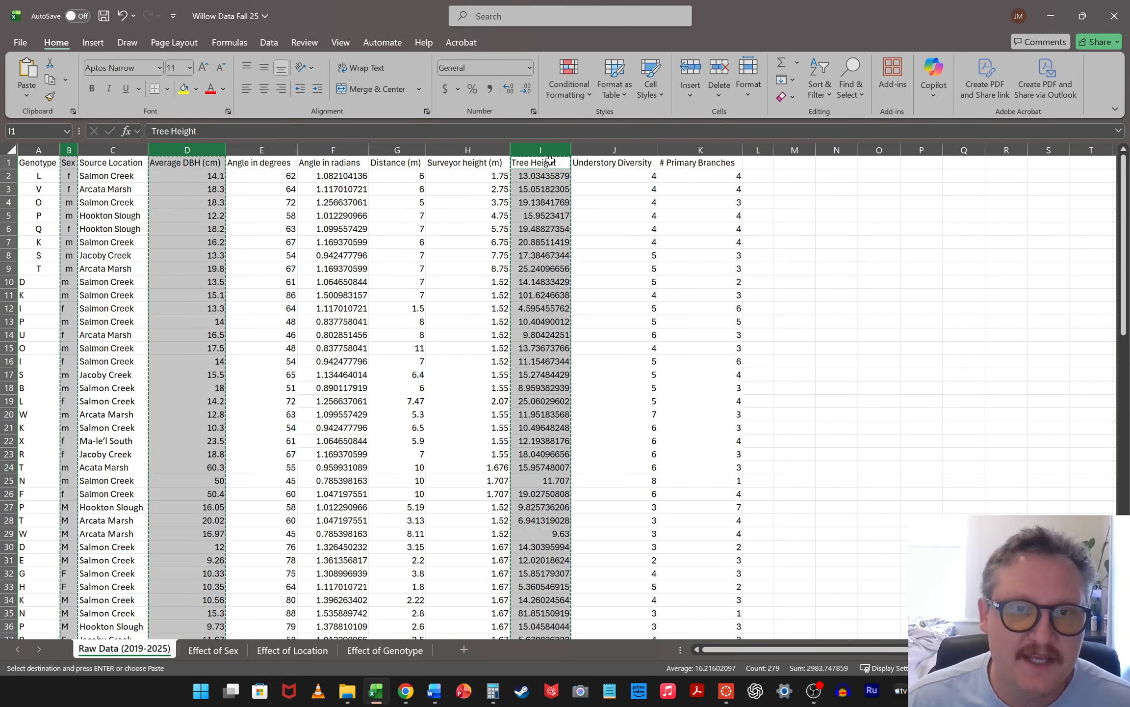
click(216, 651)
click(50, 165)
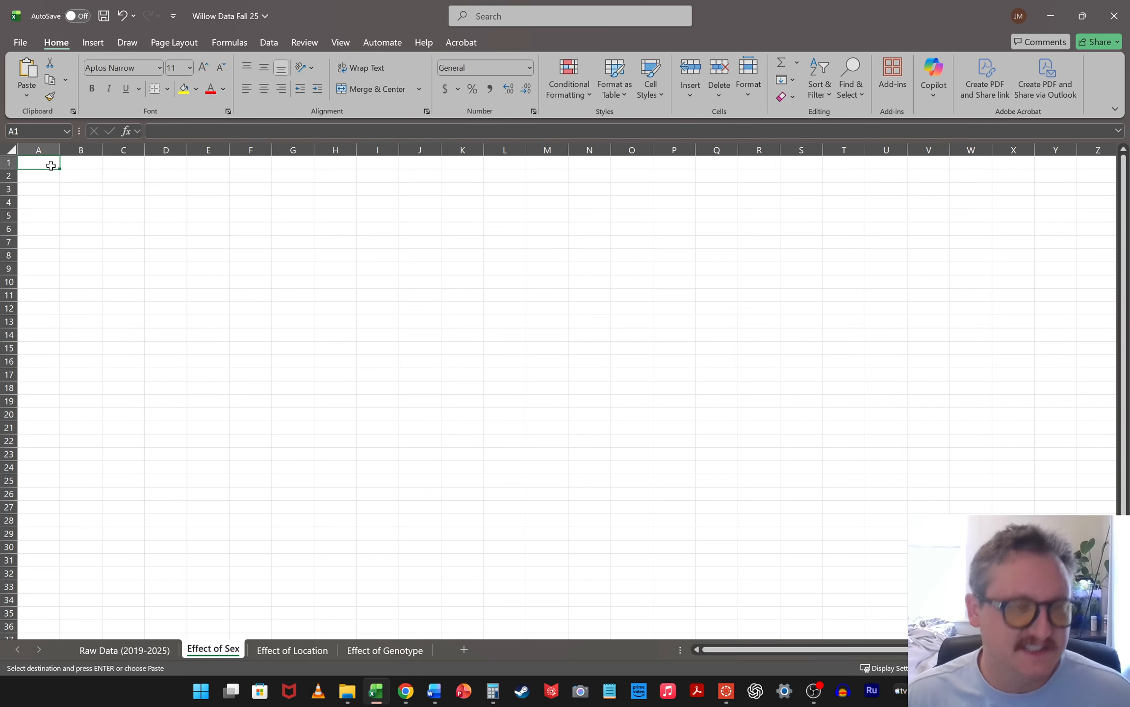
key(ctrl+v)
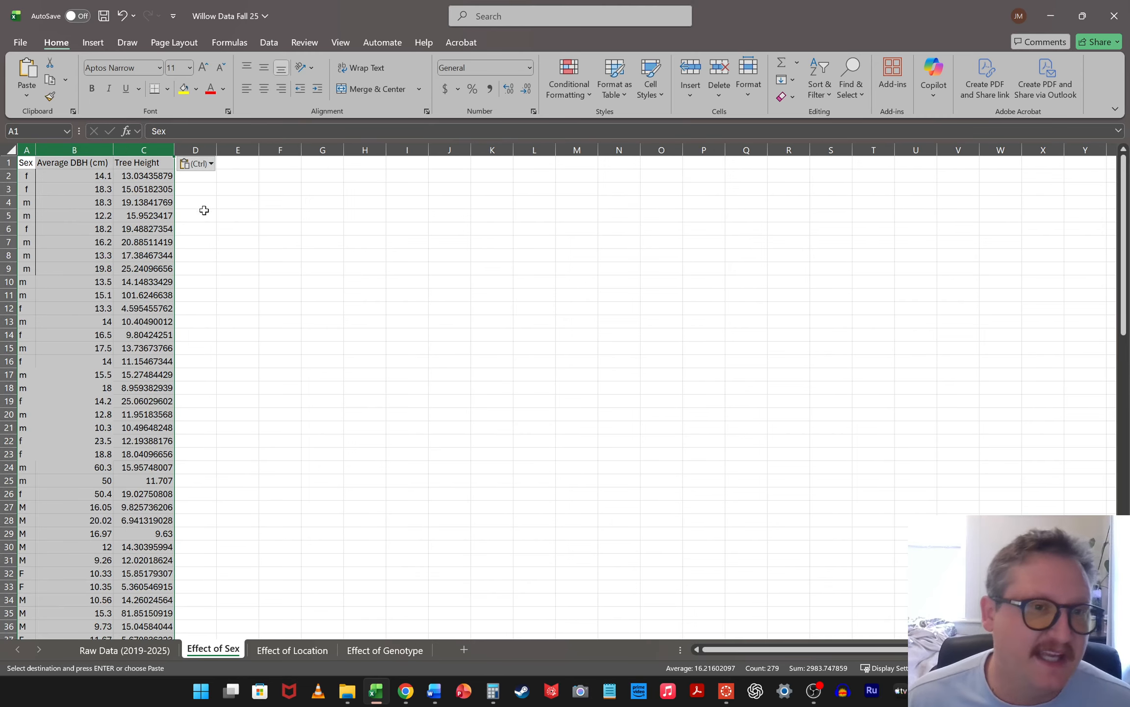
click(220, 297)
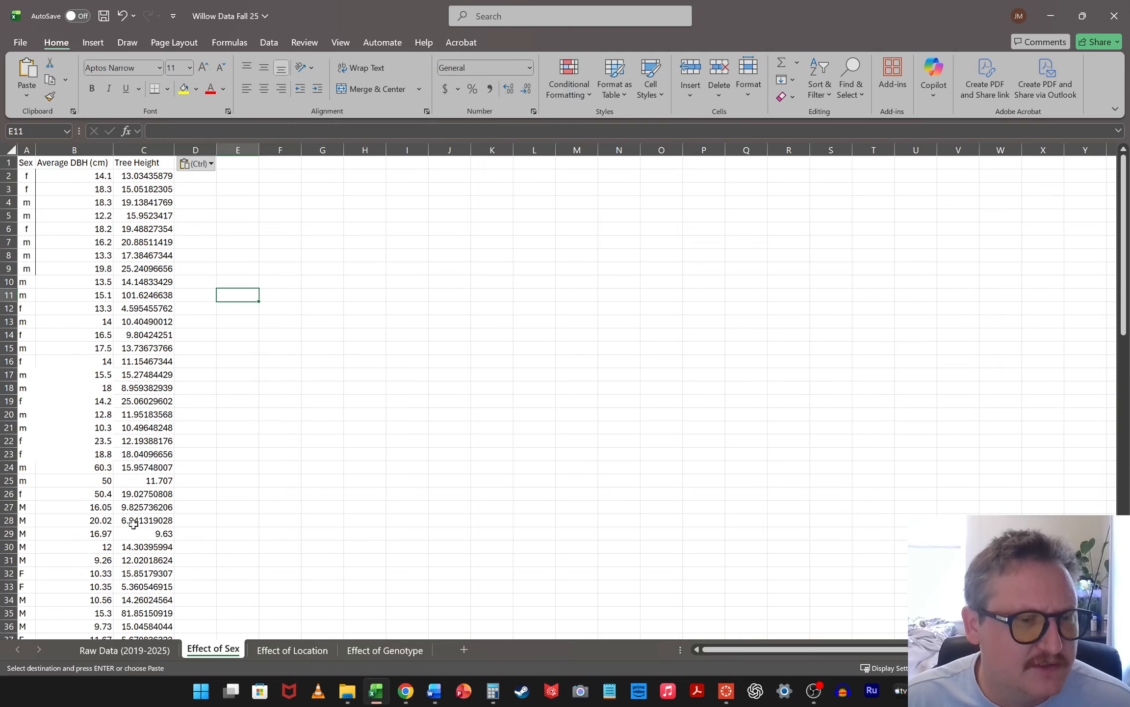
Copy the raw data's Source Location, Average DBH (cm), Tree Height and Understory Diversity columns into the "Effect of Location" sheet, starting at A1
click(128, 650)
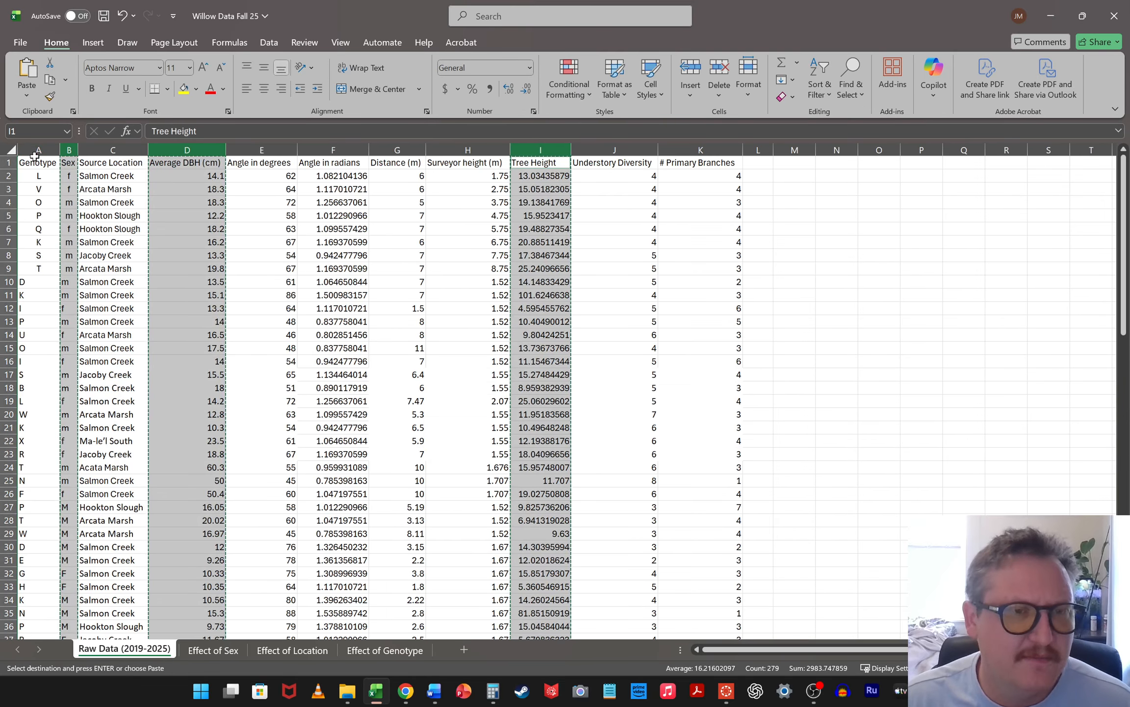
click(113, 149)
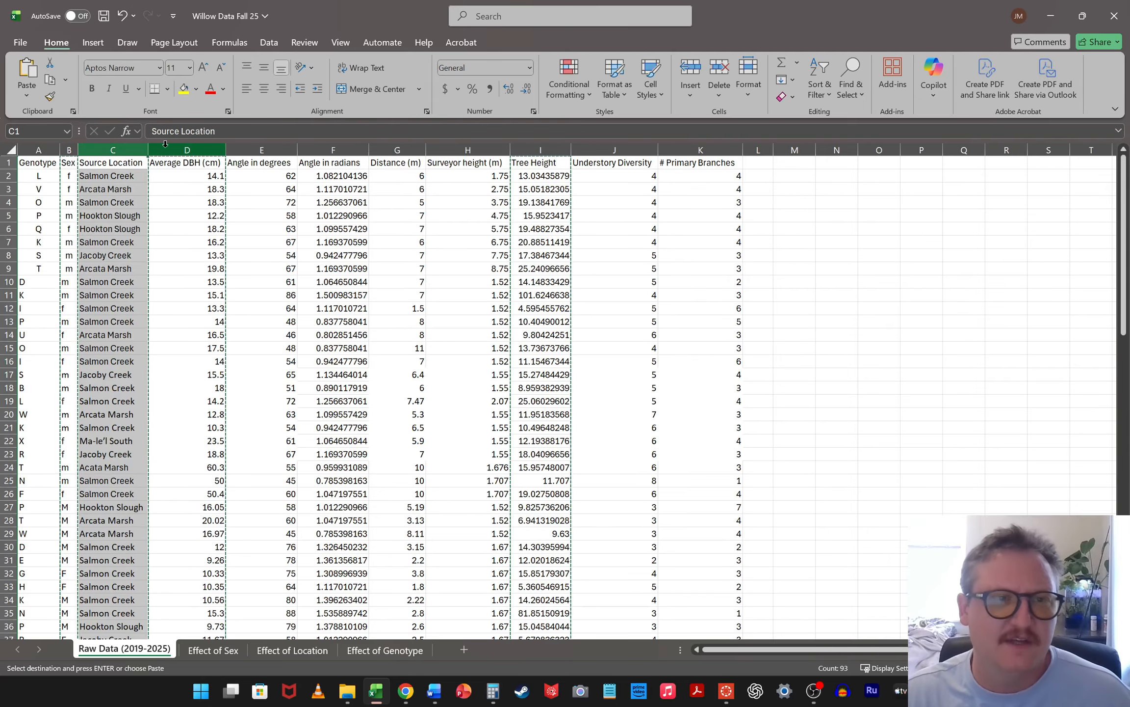
double_click(911, 229)
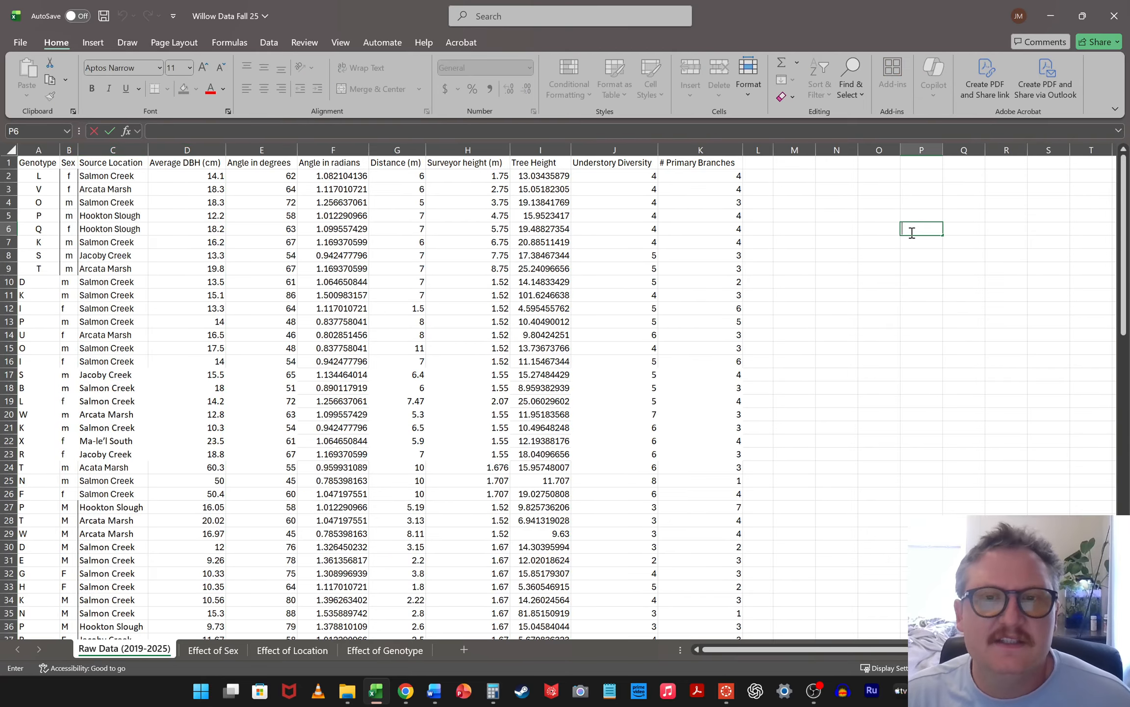
click(127, 142)
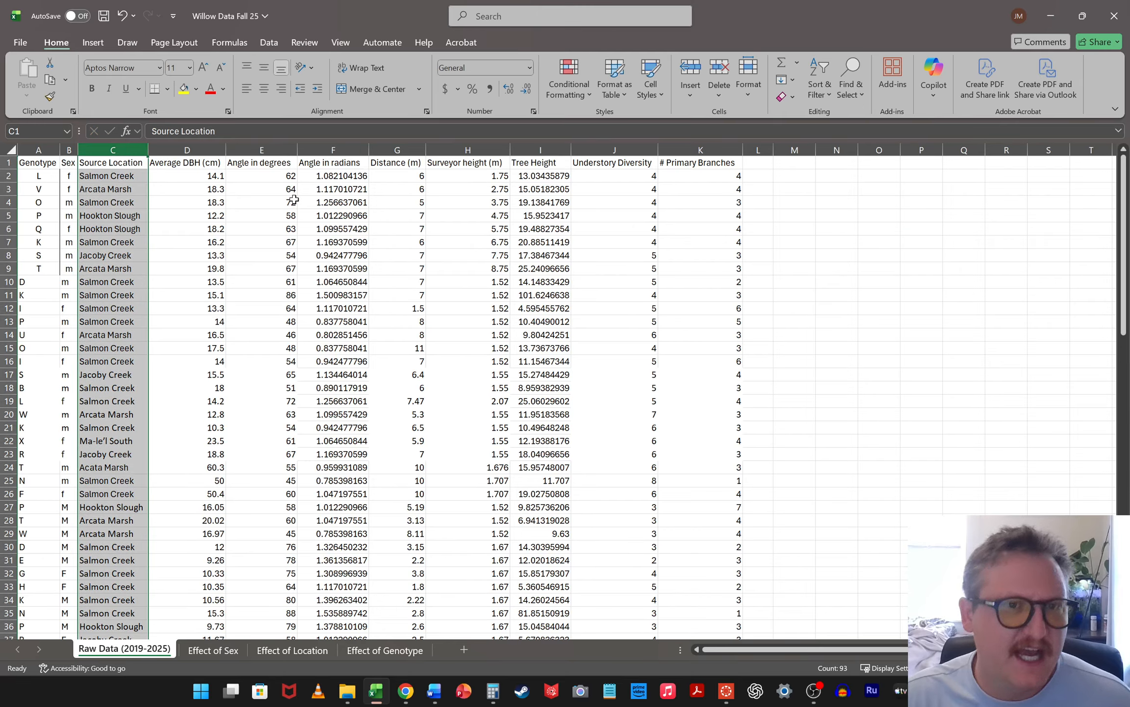
ctrl+click(191, 143)
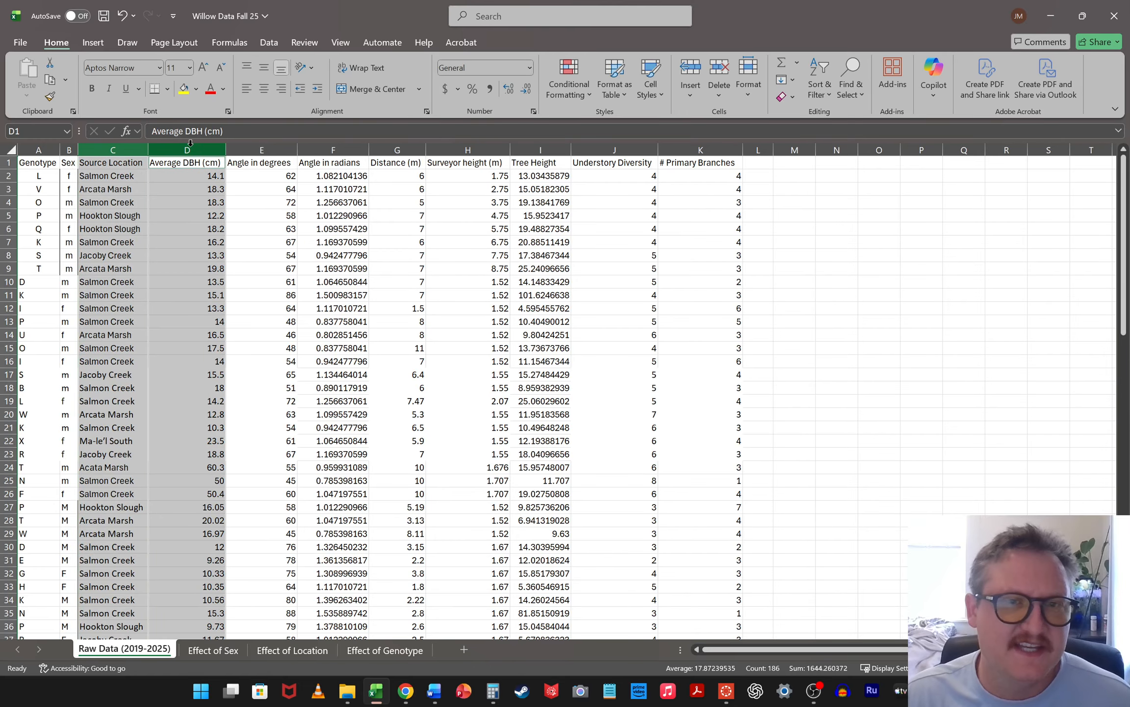
ctrl+click(531, 147)
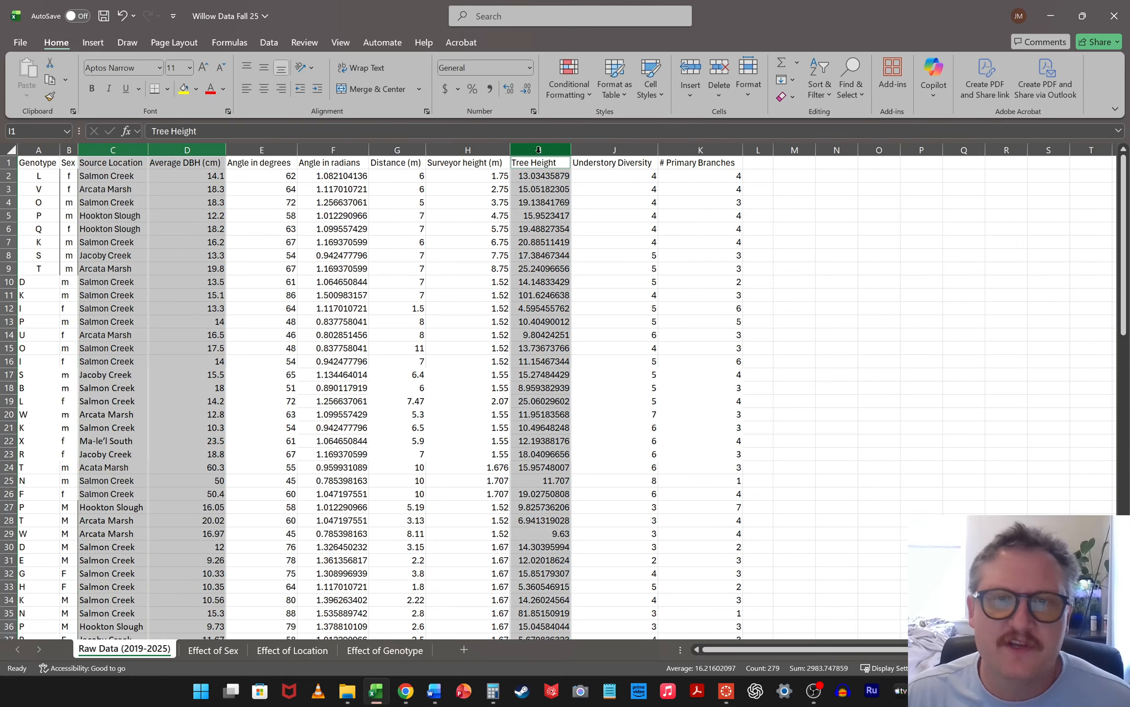
ctrl+click(650, 149)
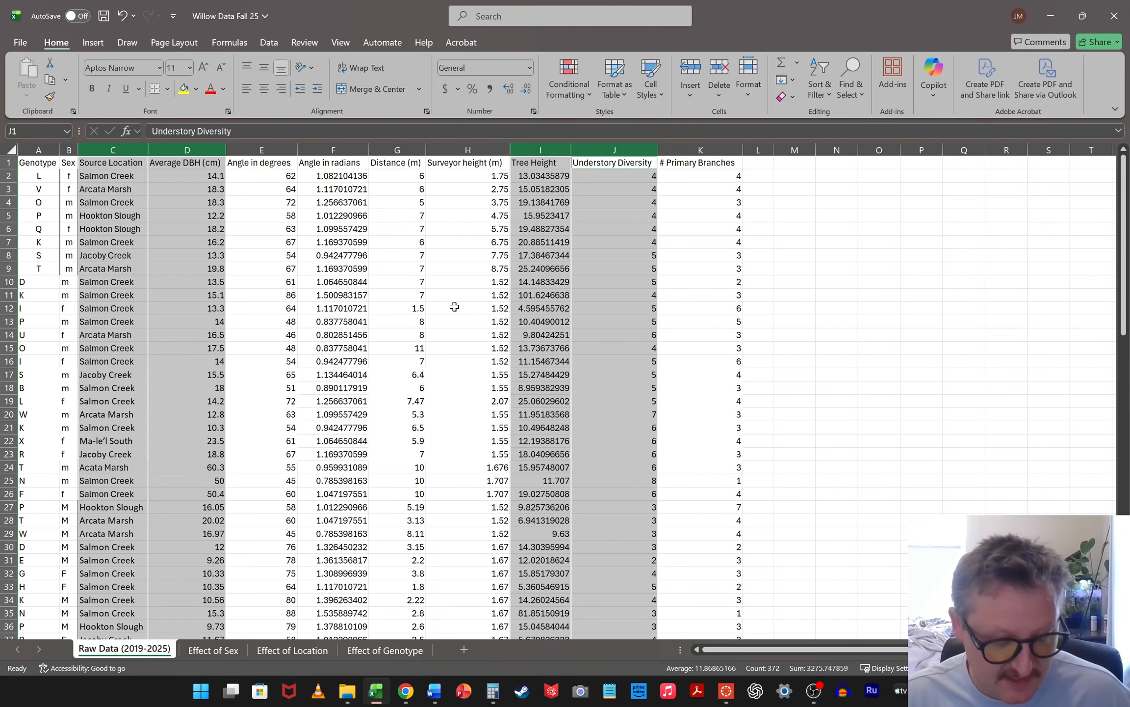
key(ctrl+c)
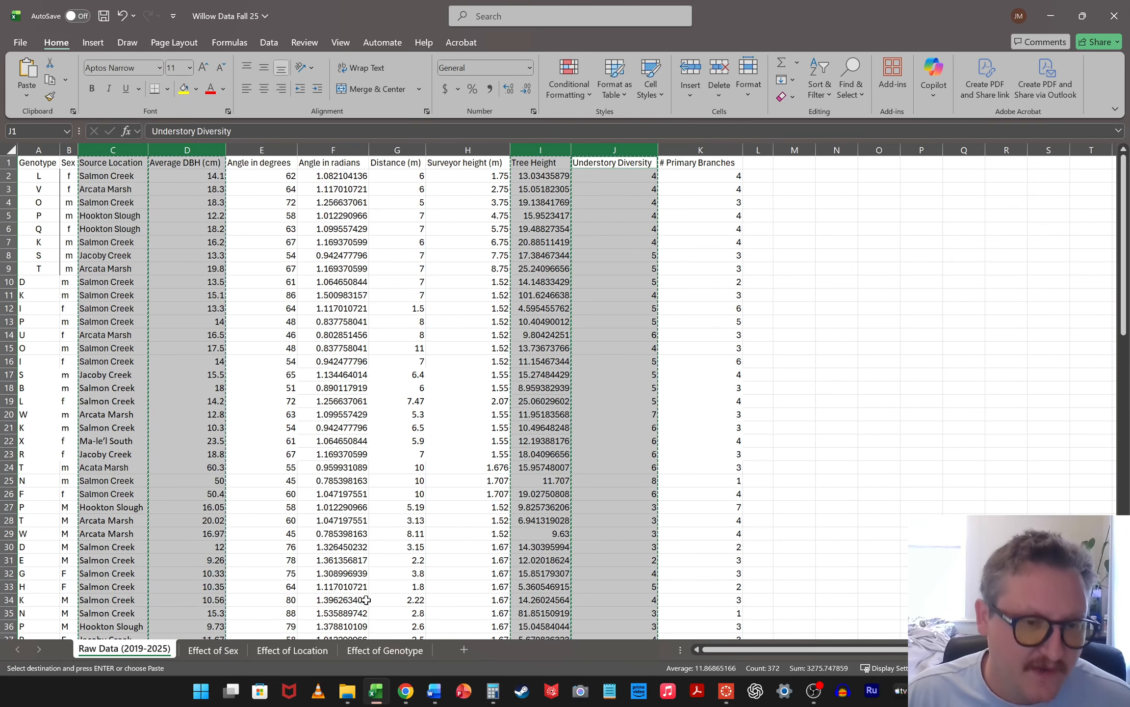
click(294, 650)
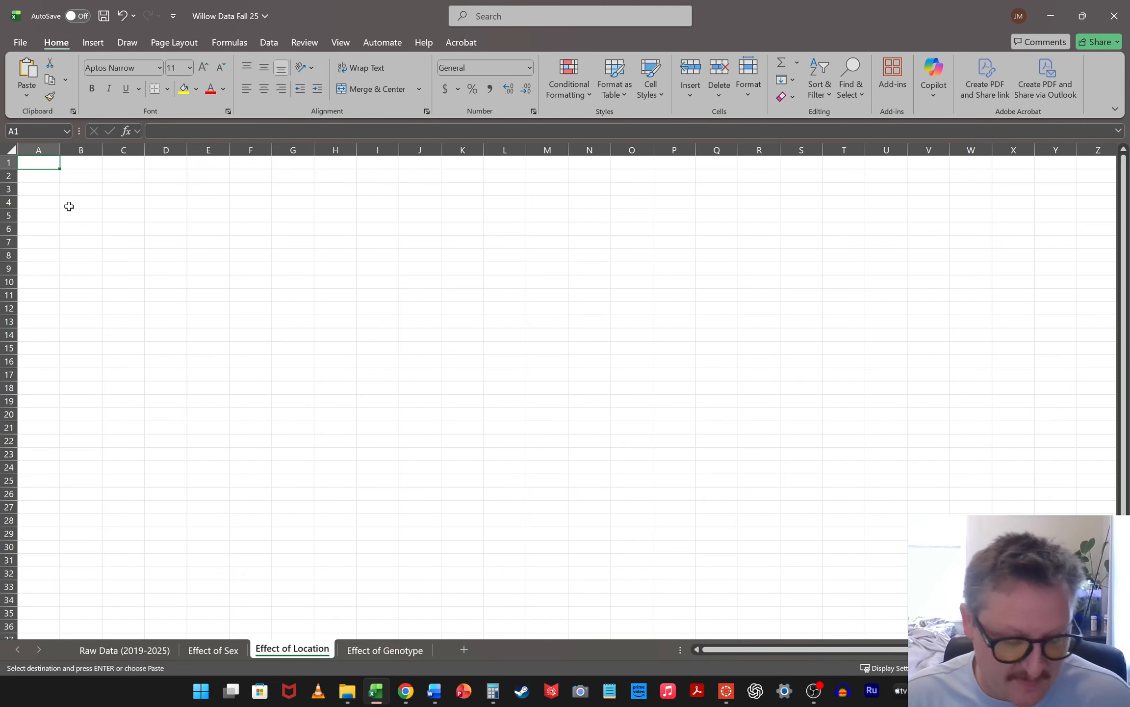
key(ctrl+v)
click(485, 284)
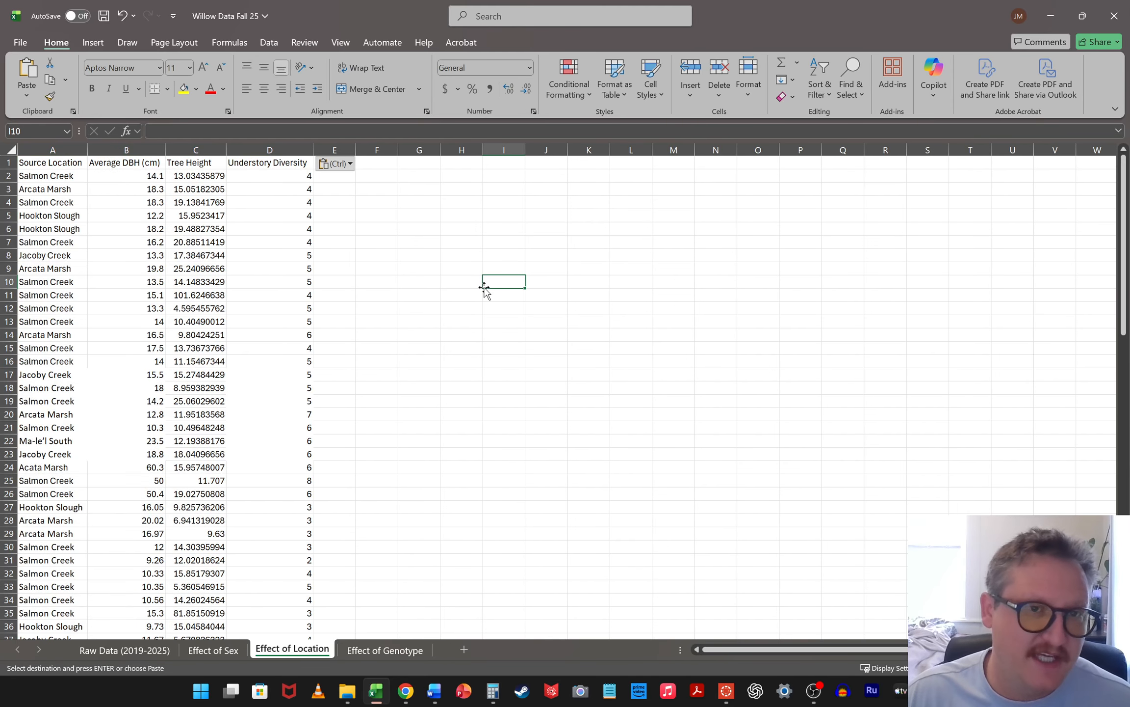
Check the "Effect of Genotype" sheet, return to the Raw Data (2019-2025) worksheet and clear the previous copy selection
click(374, 659)
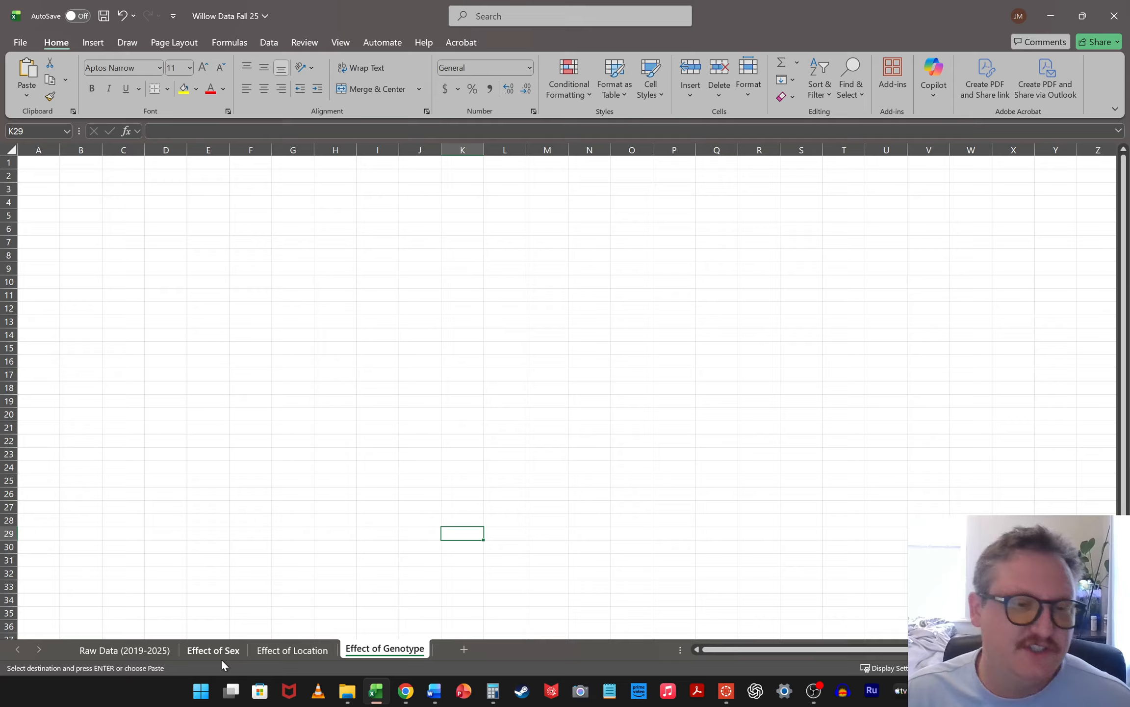
click(161, 651)
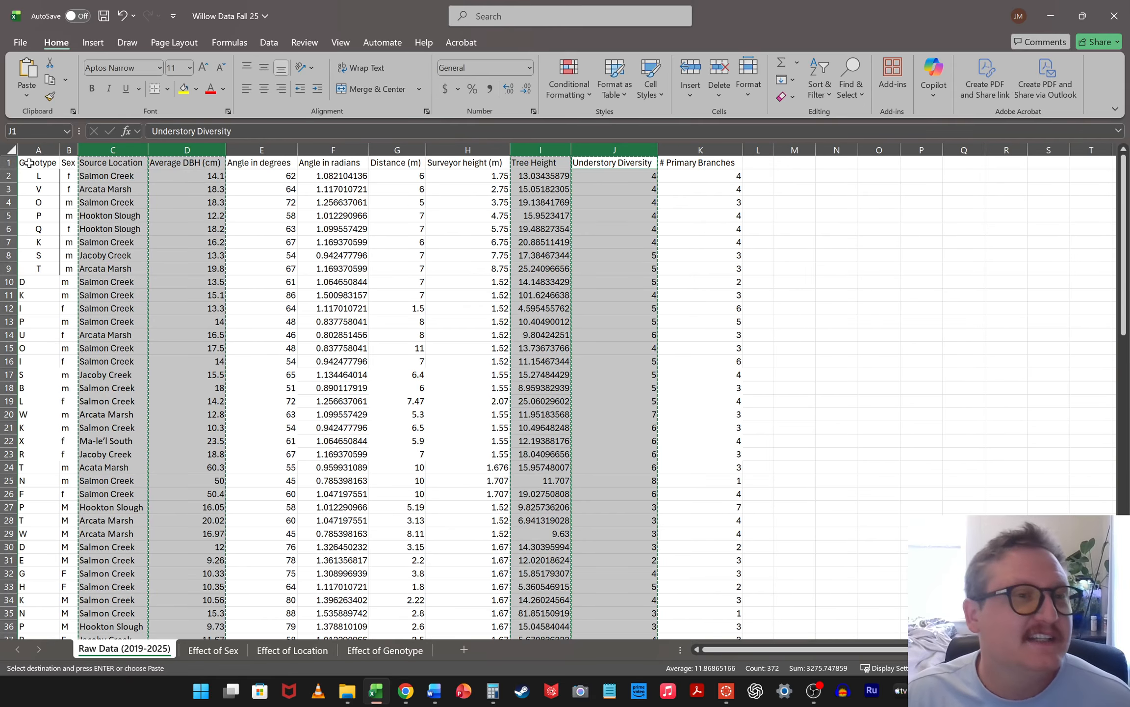
click(43, 147)
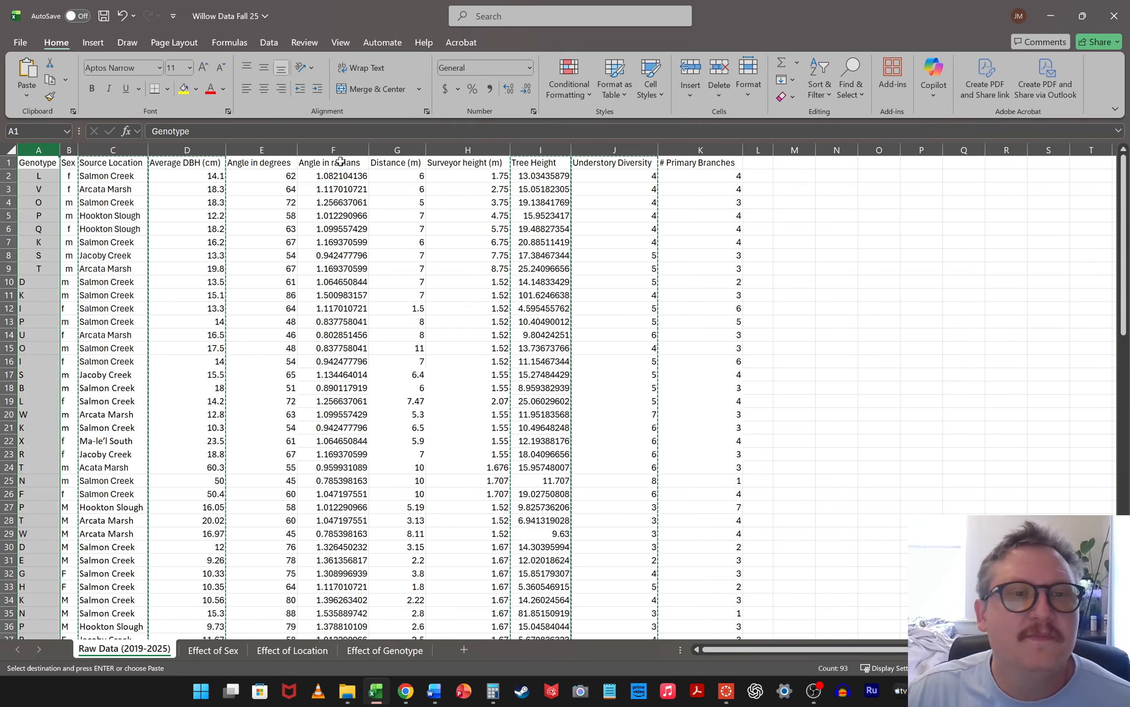
click(883, 266)
key(Escape)
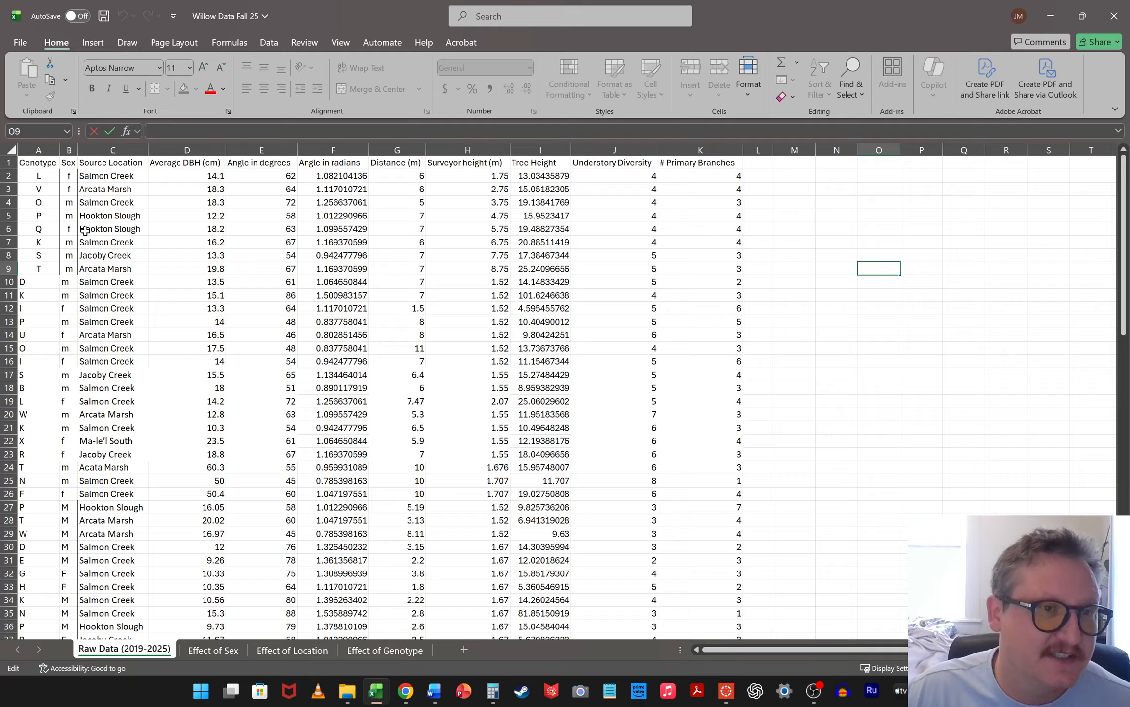
Copy the raw data's Genotype, Average DBH (cm), Tree Height and Understory Diversity columns into the "Effect of Genotype" sheet, starting at A1
click(40, 149)
click(290, 150)
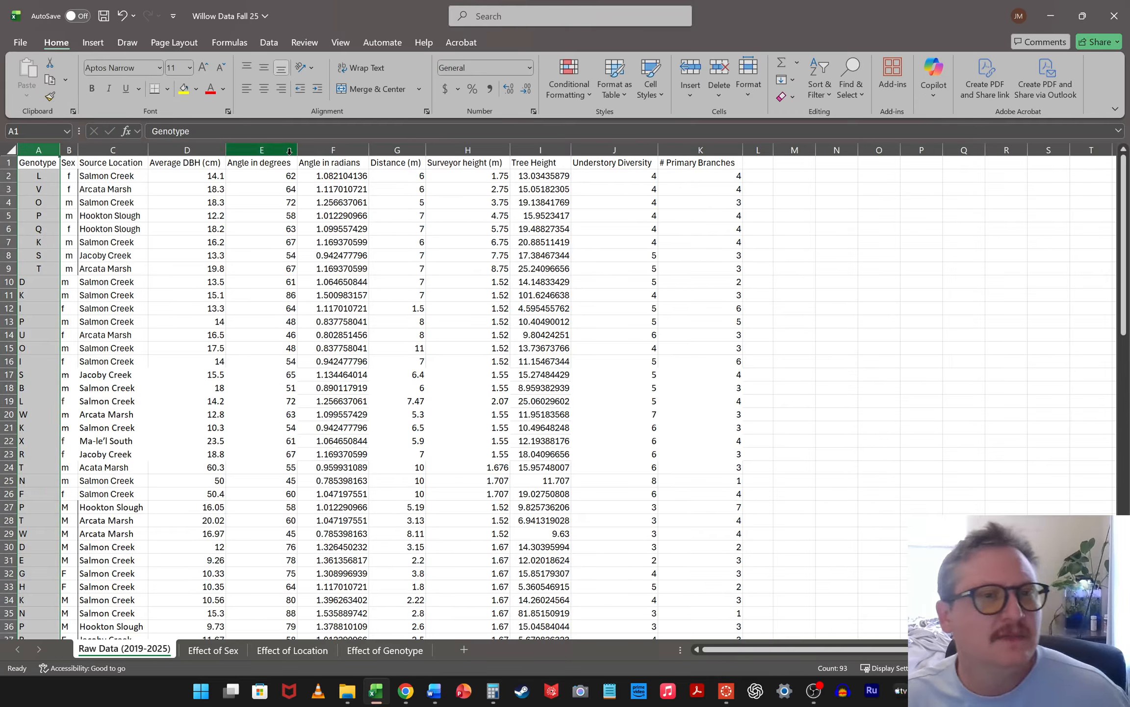
ctrl+click(208, 146)
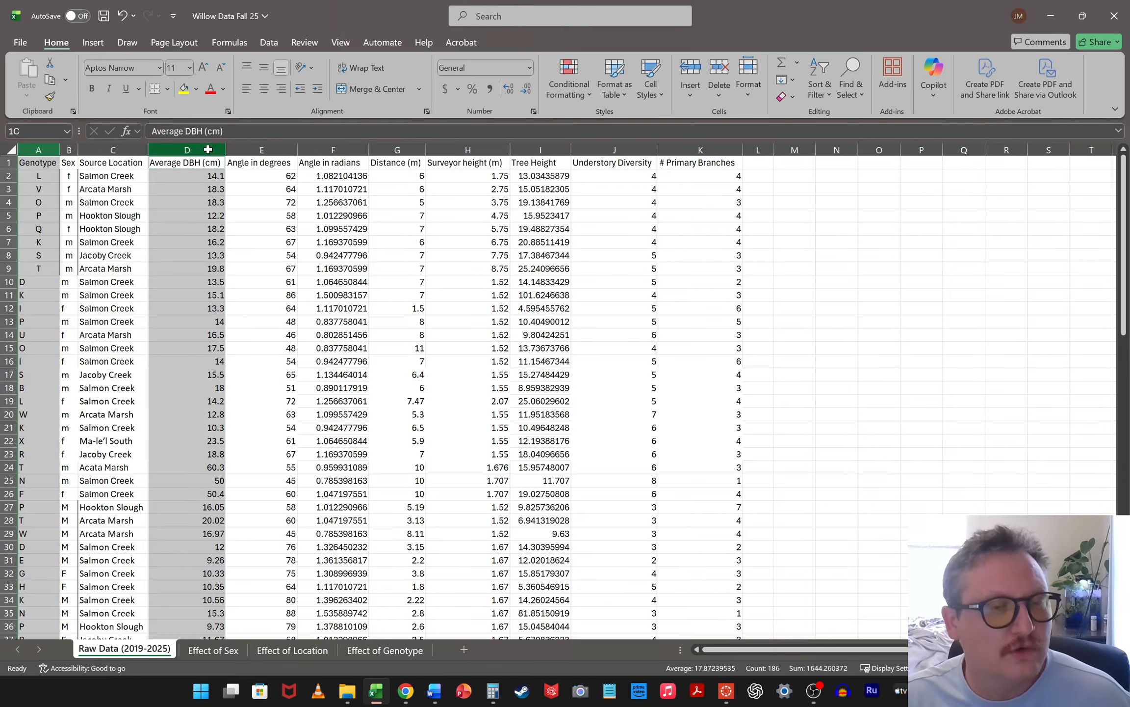
ctrl+click(561, 150)
ctrl+click(603, 148)
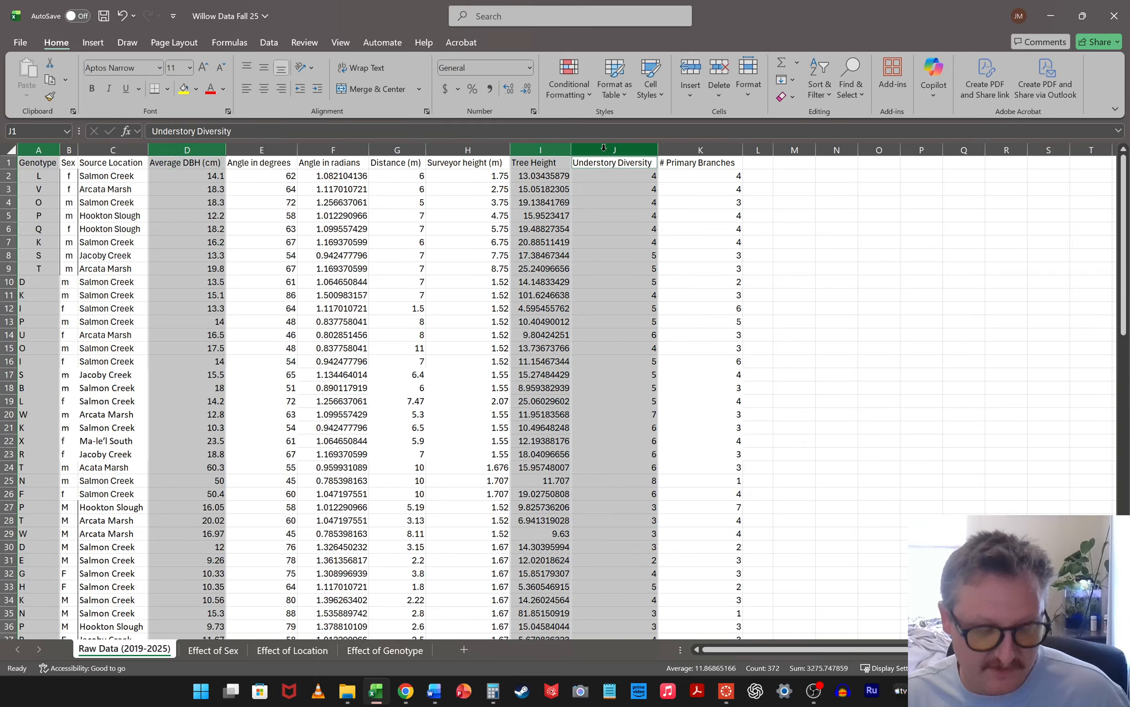
key(ctrl+c)
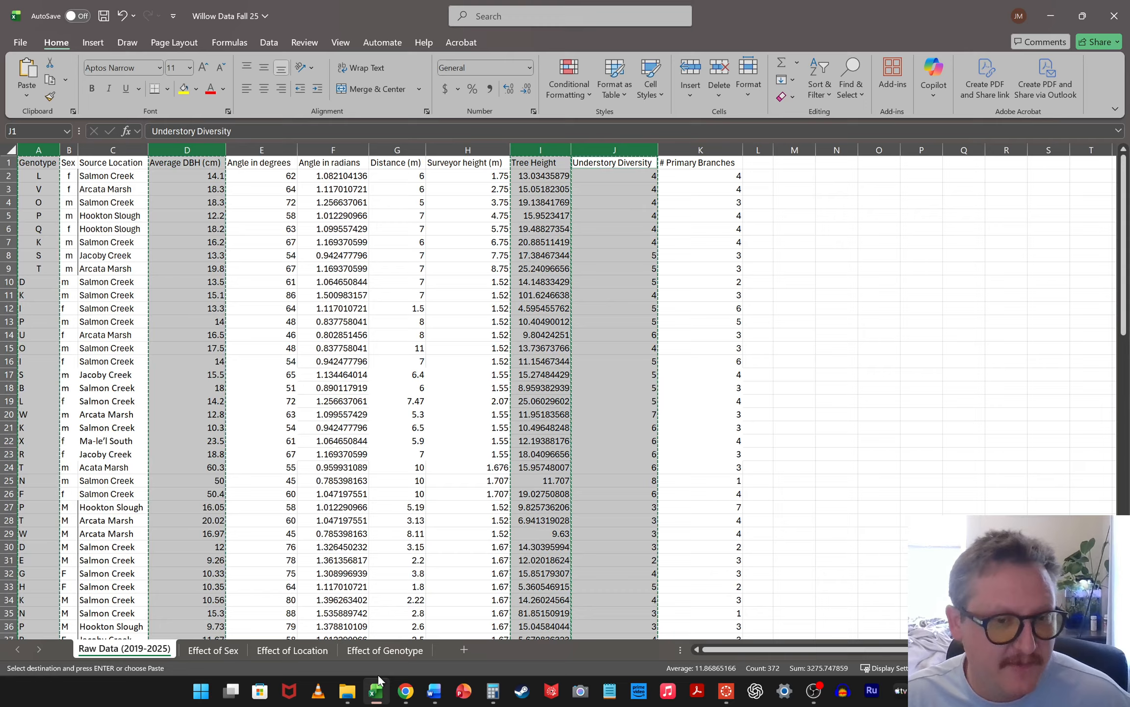
click(383, 649)
click(52, 163)
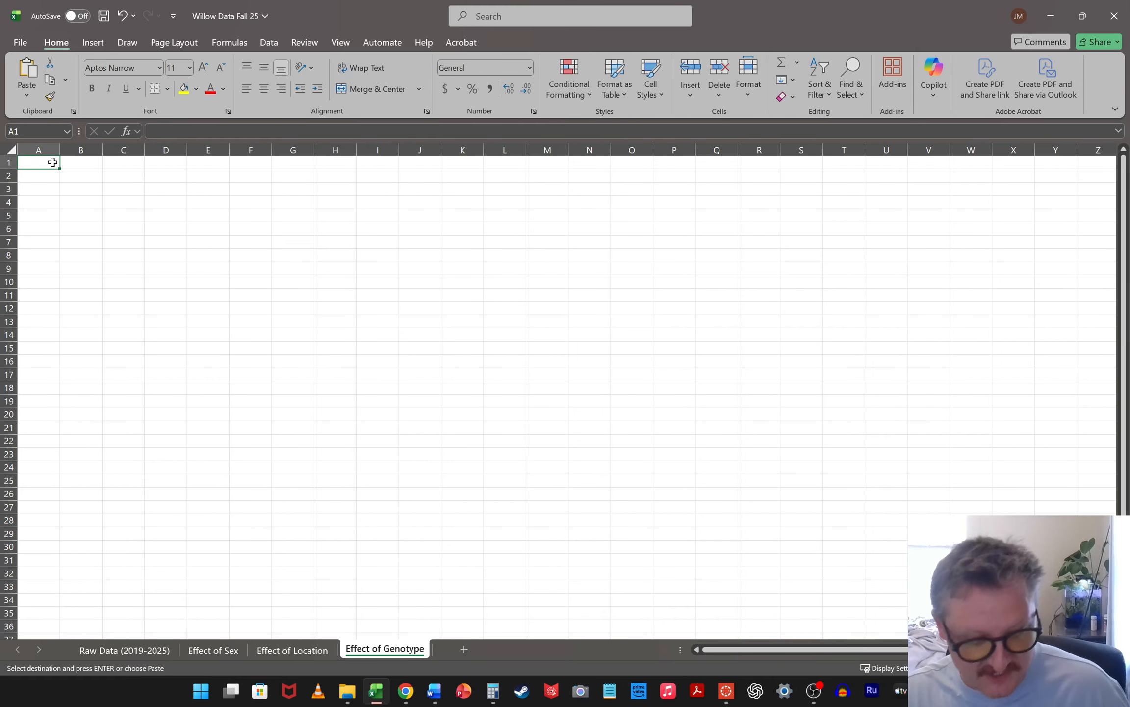
key(ctrl+v)
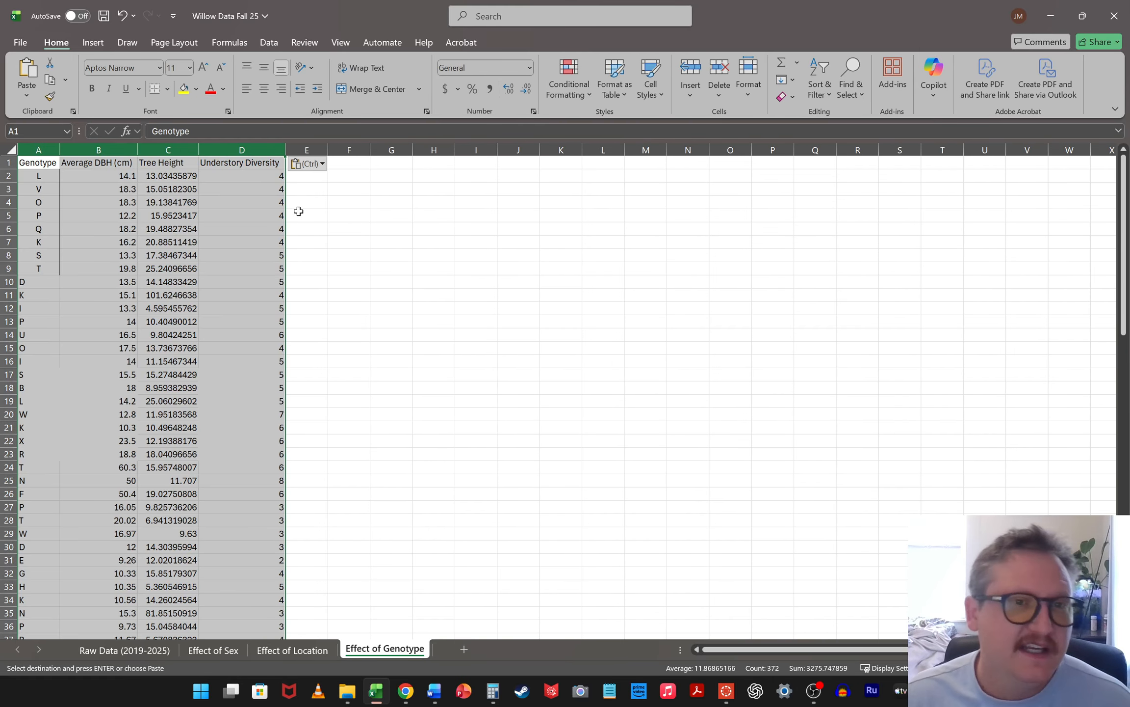
click(374, 240)
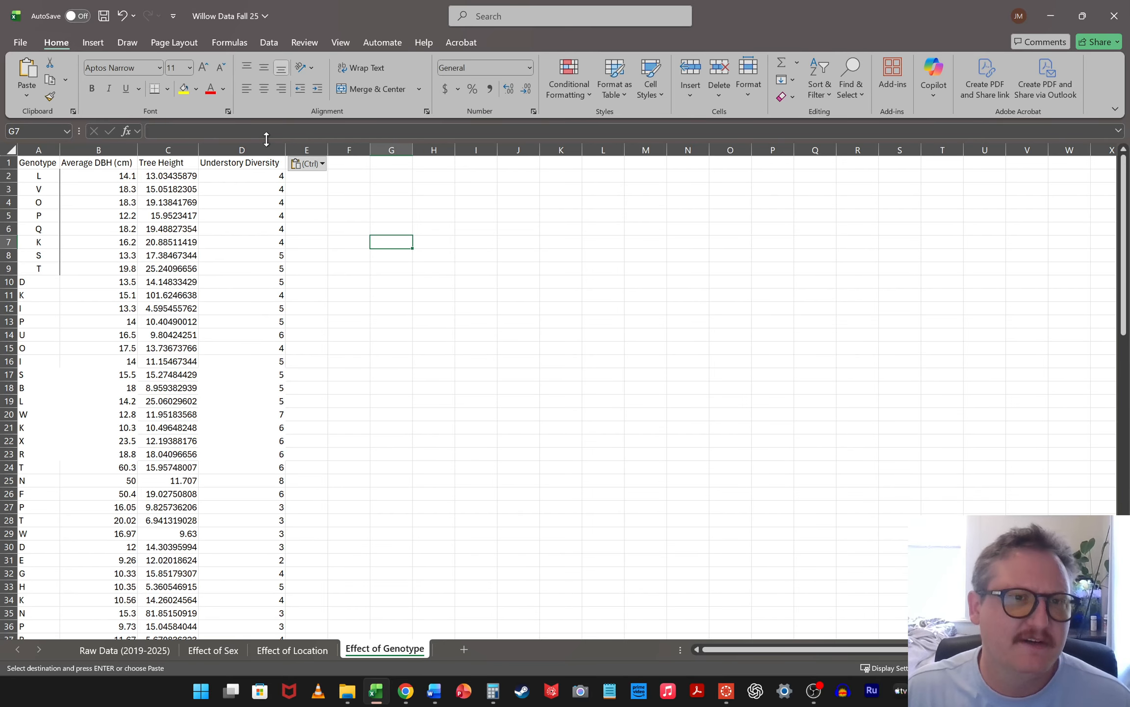
Delete the Understory Diversity column from the "Effect of Genotype" sheet
click(252, 148)
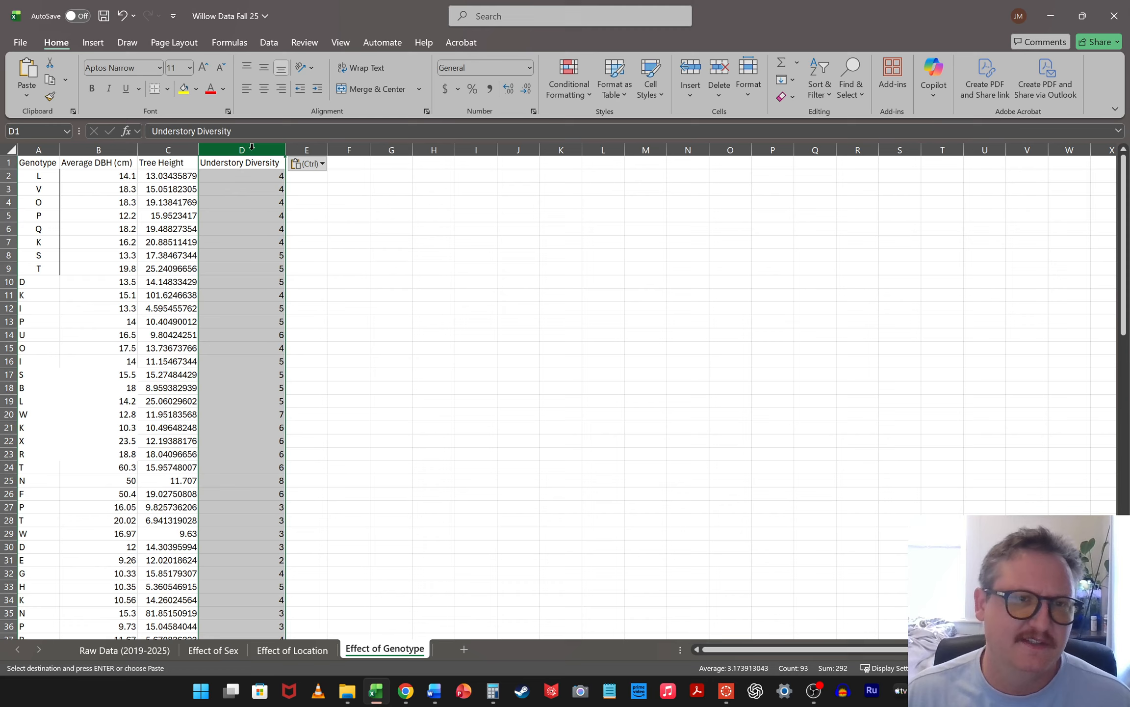
right_click(252, 148)
click(308, 294)
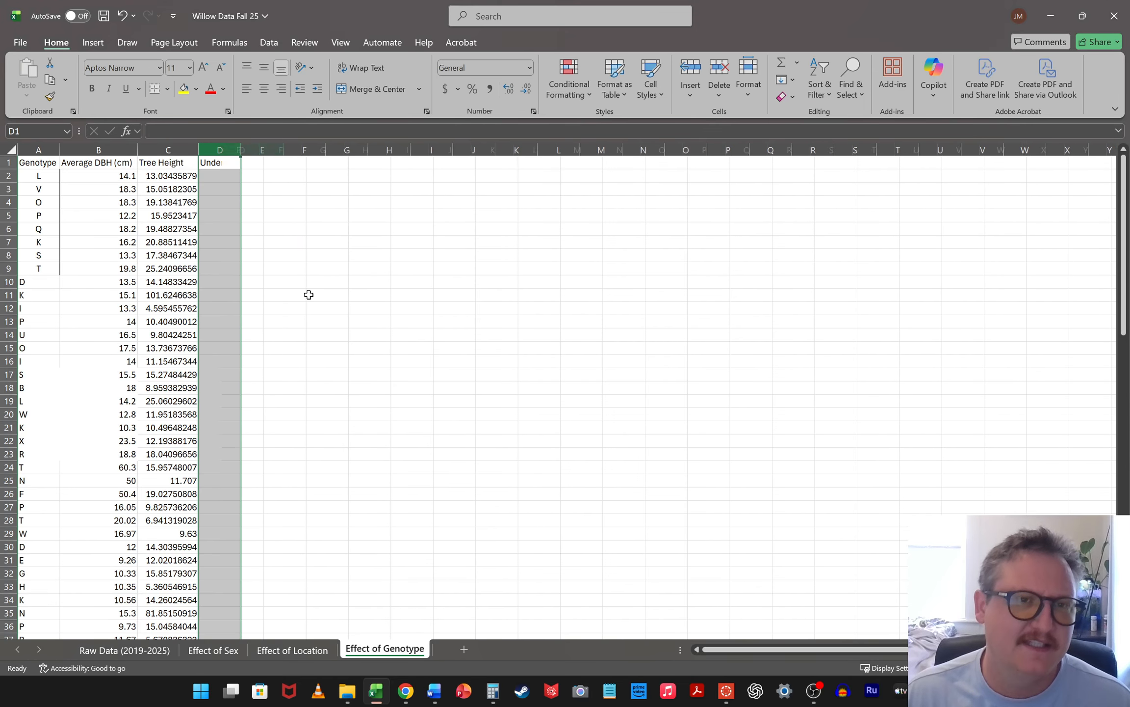
click(443, 272)
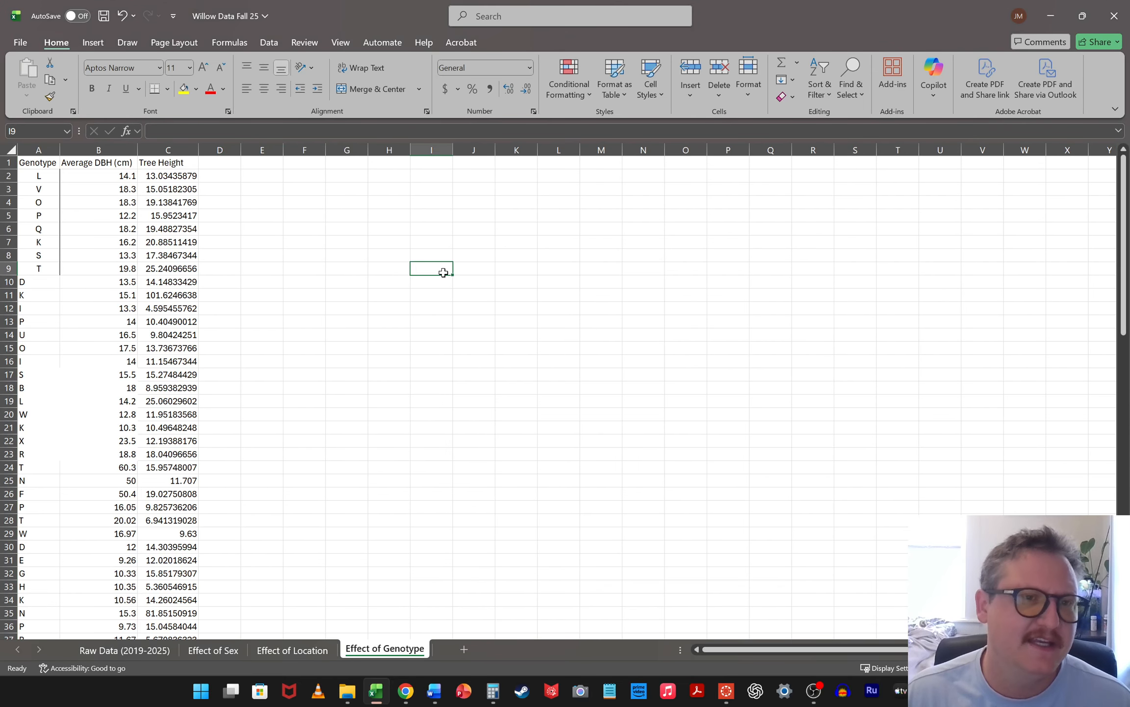
Review the copied columns on the "Effect of Sex", "Effect of Location" and "Effect of Genotype" sheets, ending on "Effect of Sex"
click(221, 647)
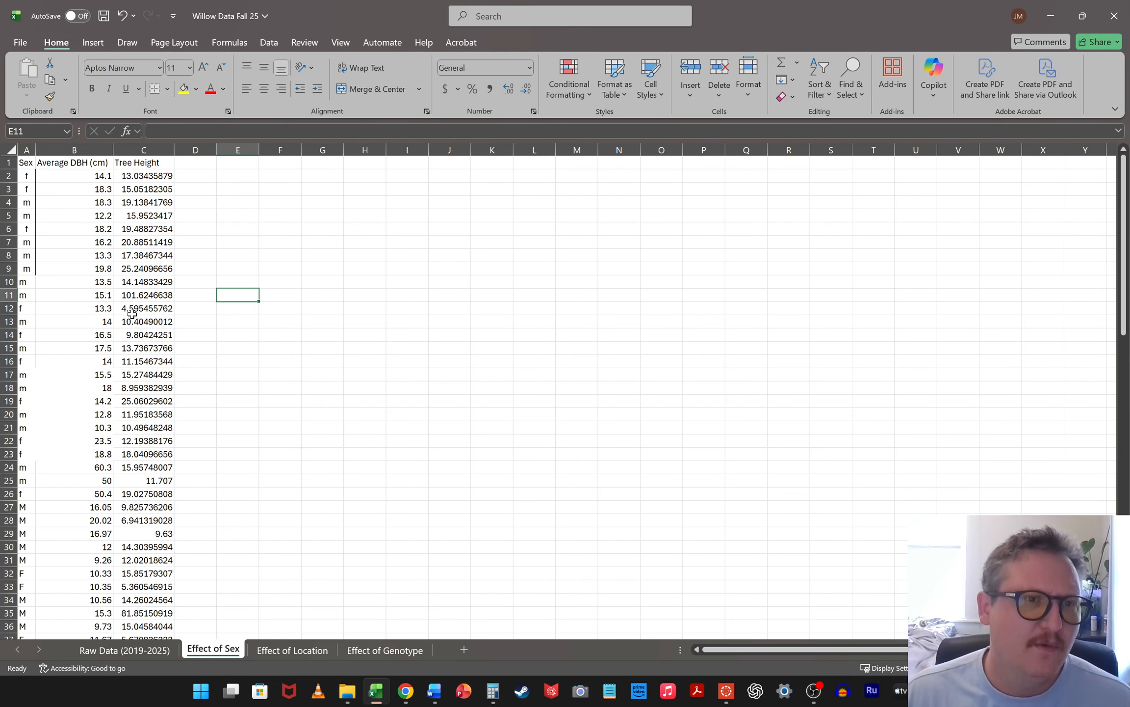
drag(27, 146, 144, 150)
click(280, 229)
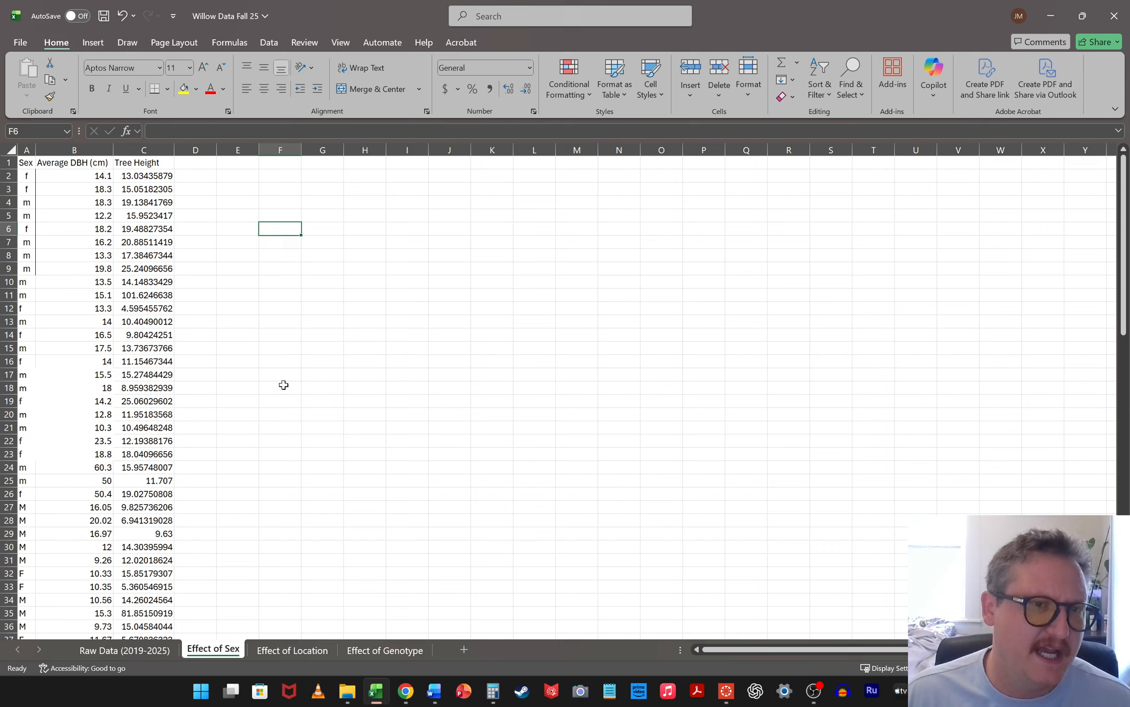
click(291, 652)
click(386, 652)
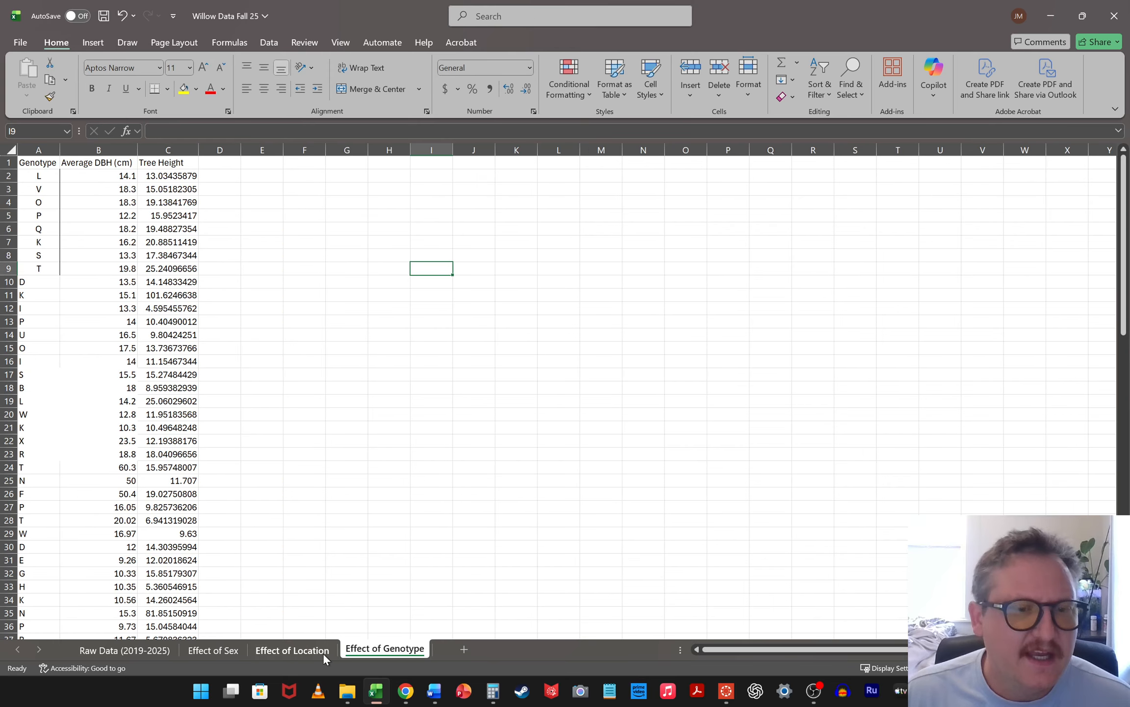
click(276, 648)
click(412, 650)
click(323, 651)
click(373, 655)
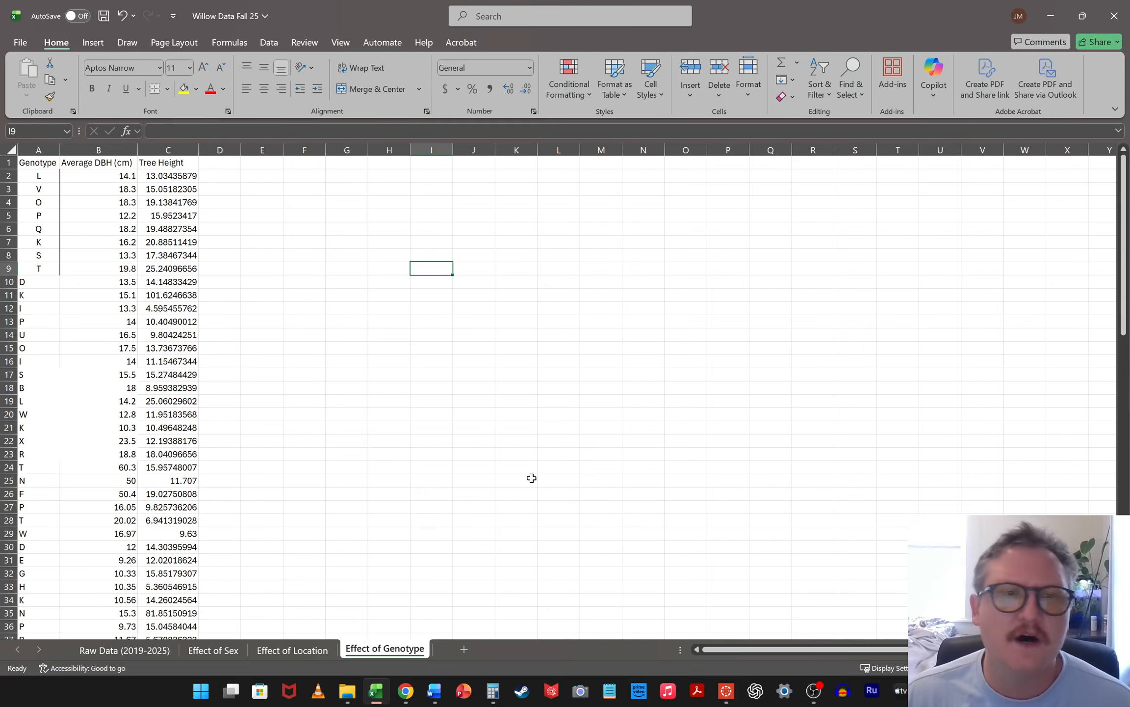
click(274, 653)
click(354, 653)
click(292, 651)
click(198, 649)
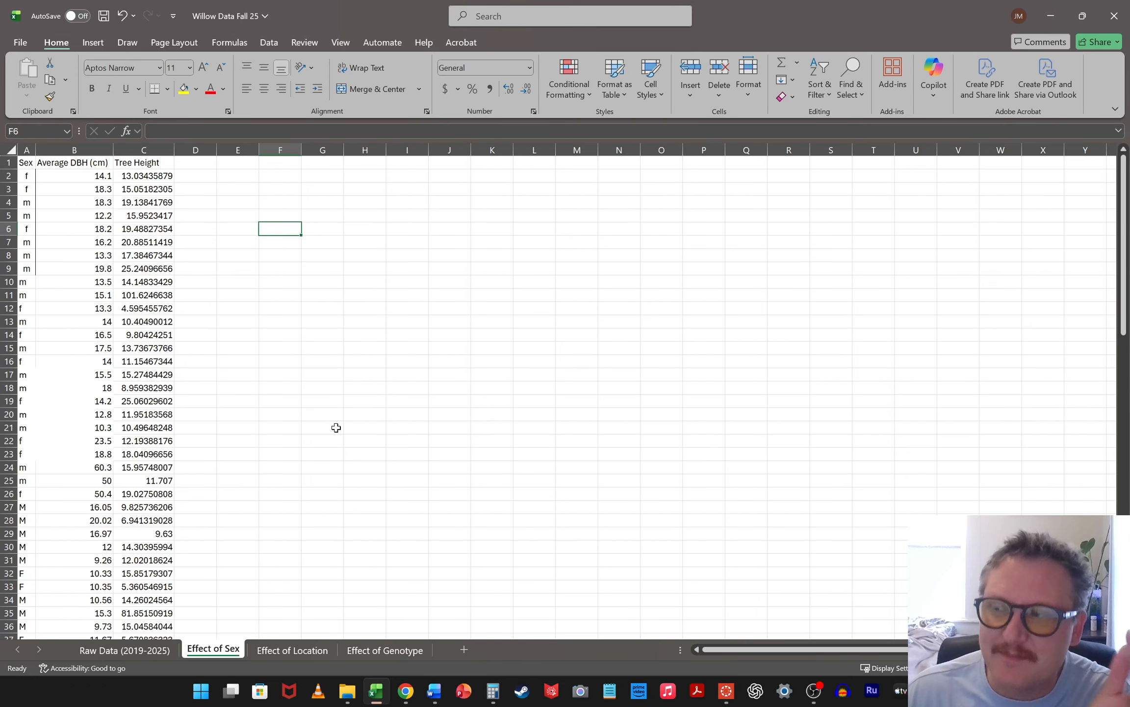
Merge and center cells F1:G1 on the "Effect of Sex" sheet and enter the heading "DBH (cm)"
click(310, 336)
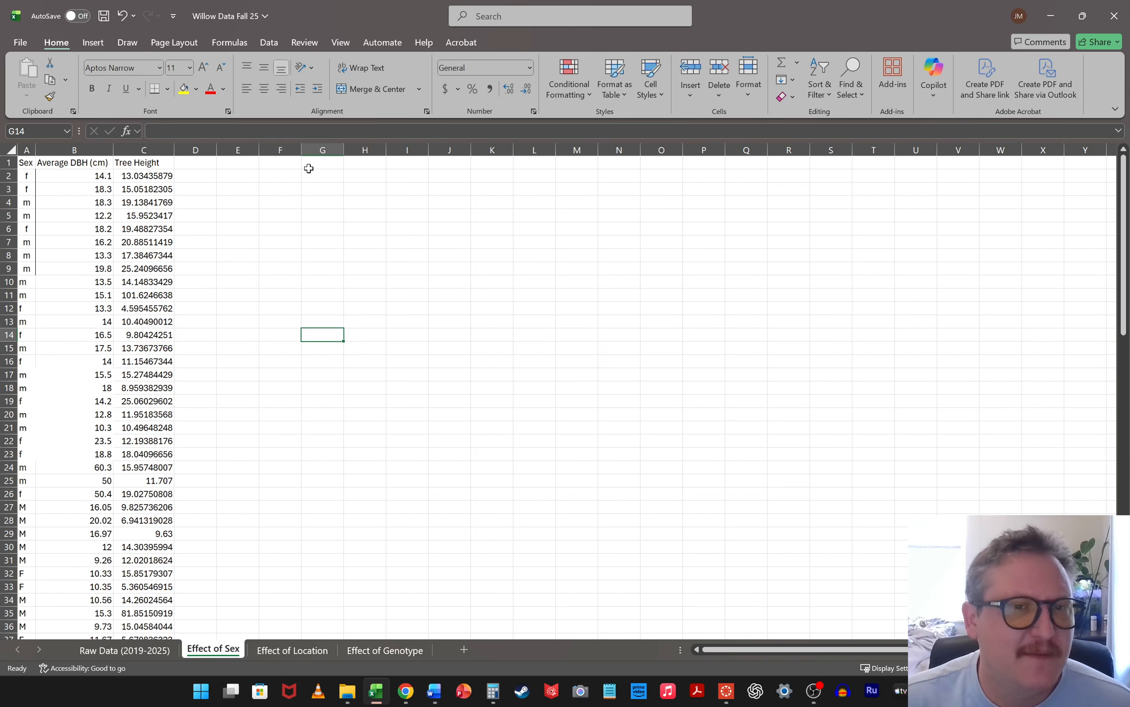
drag(277, 163, 324, 162)
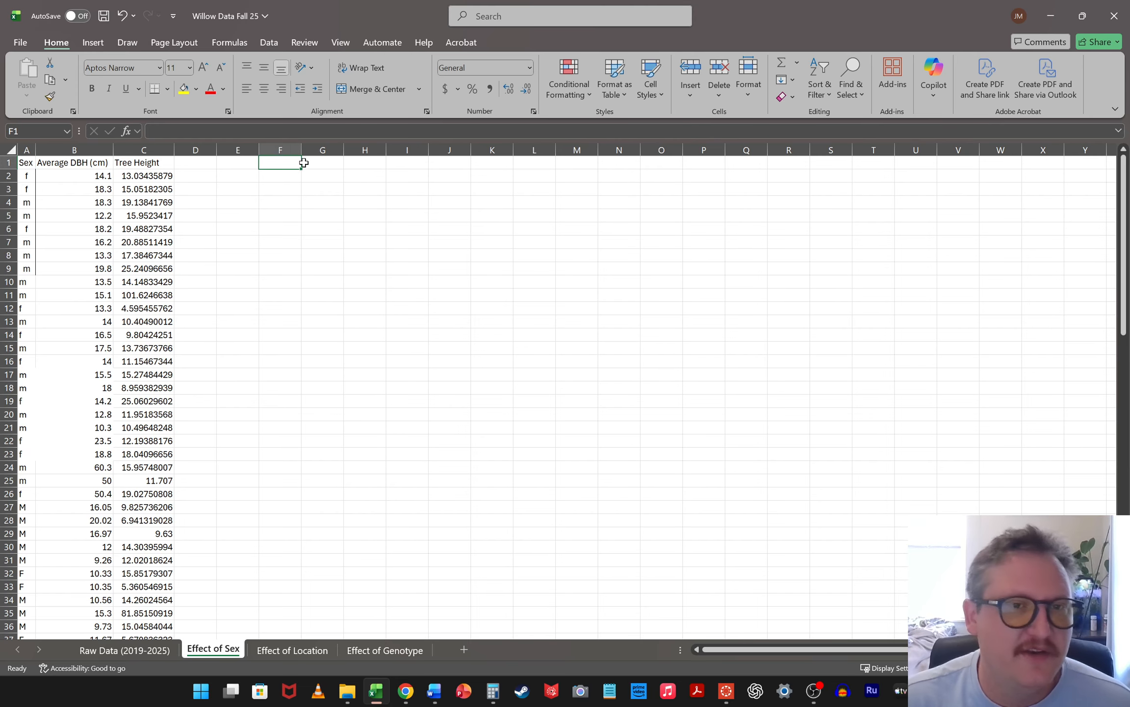
click(382, 89)
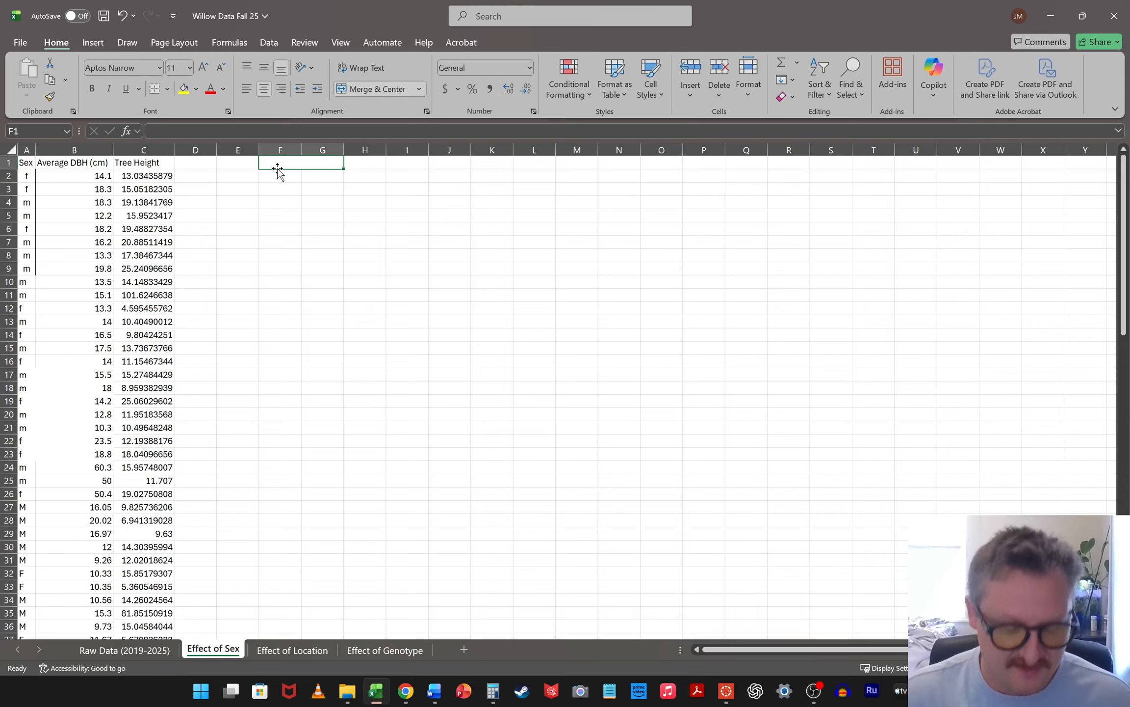
text(DBH (cm))
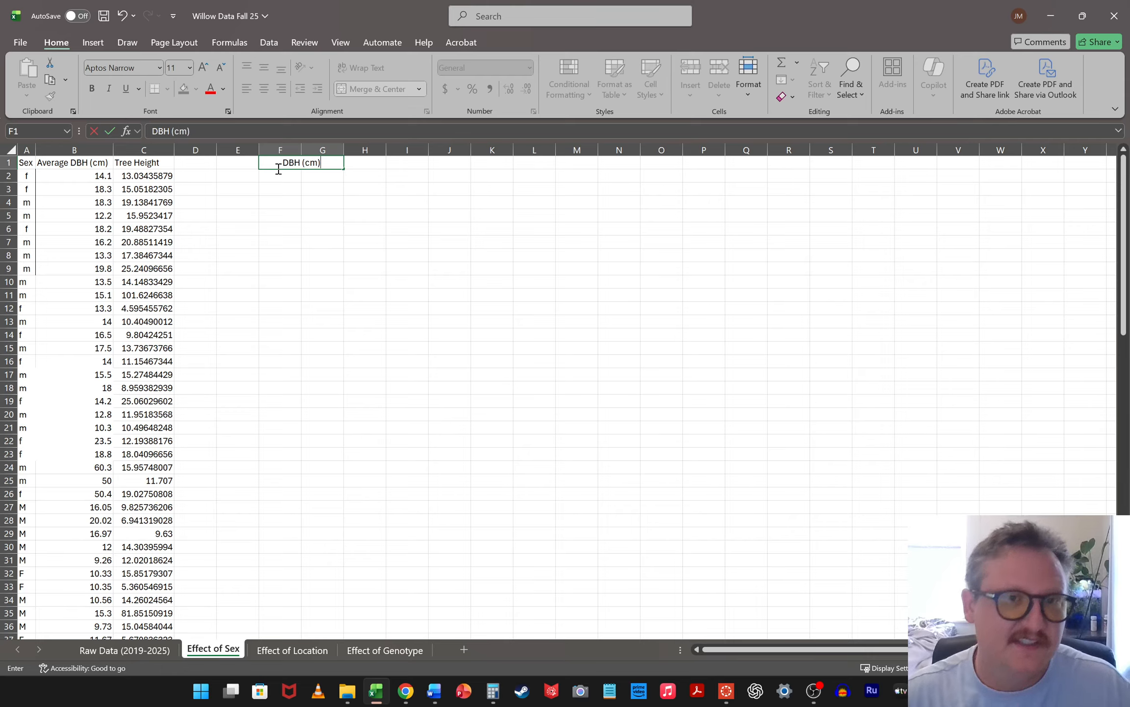
click(298, 230)
Enter the subheadings "Female" in F2 and "Male" in G2 under the DBH (cm) heading
click(285, 179)
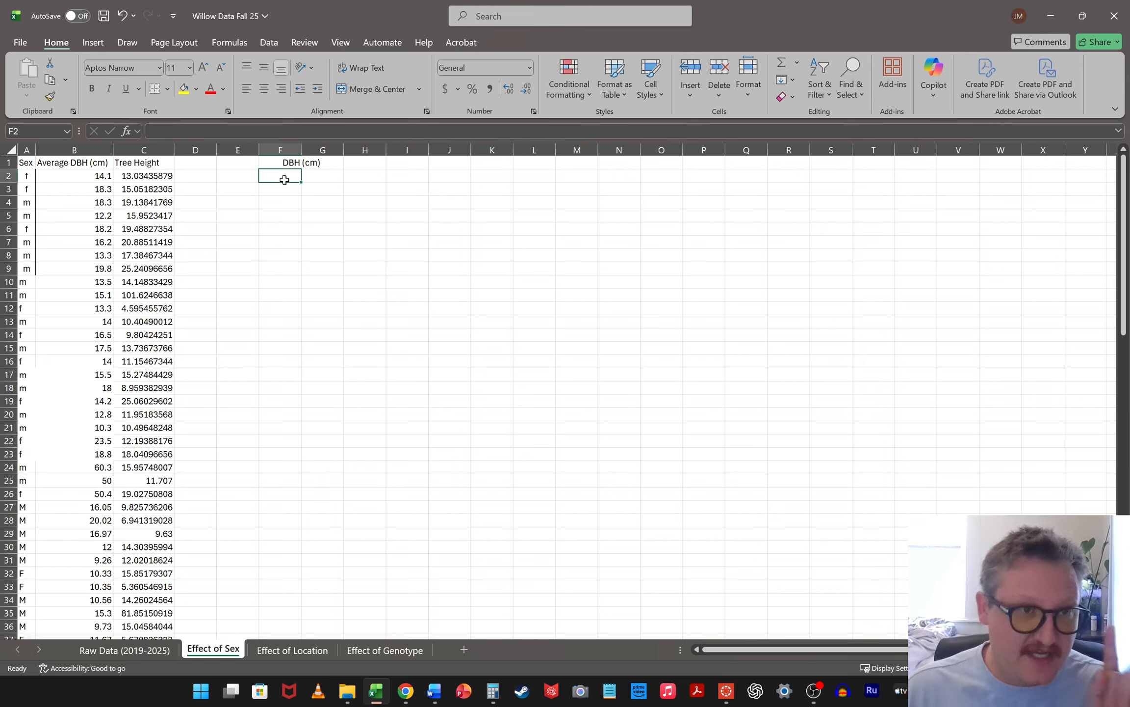
text(Female)
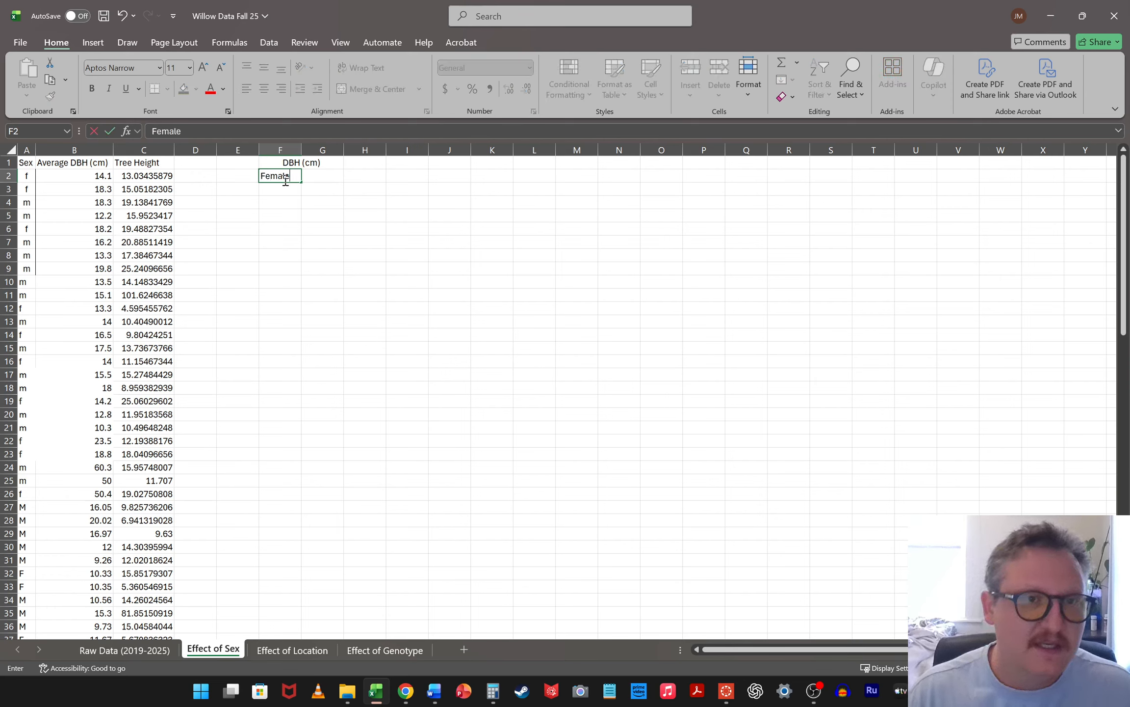
key(Tab)
text(Mal)
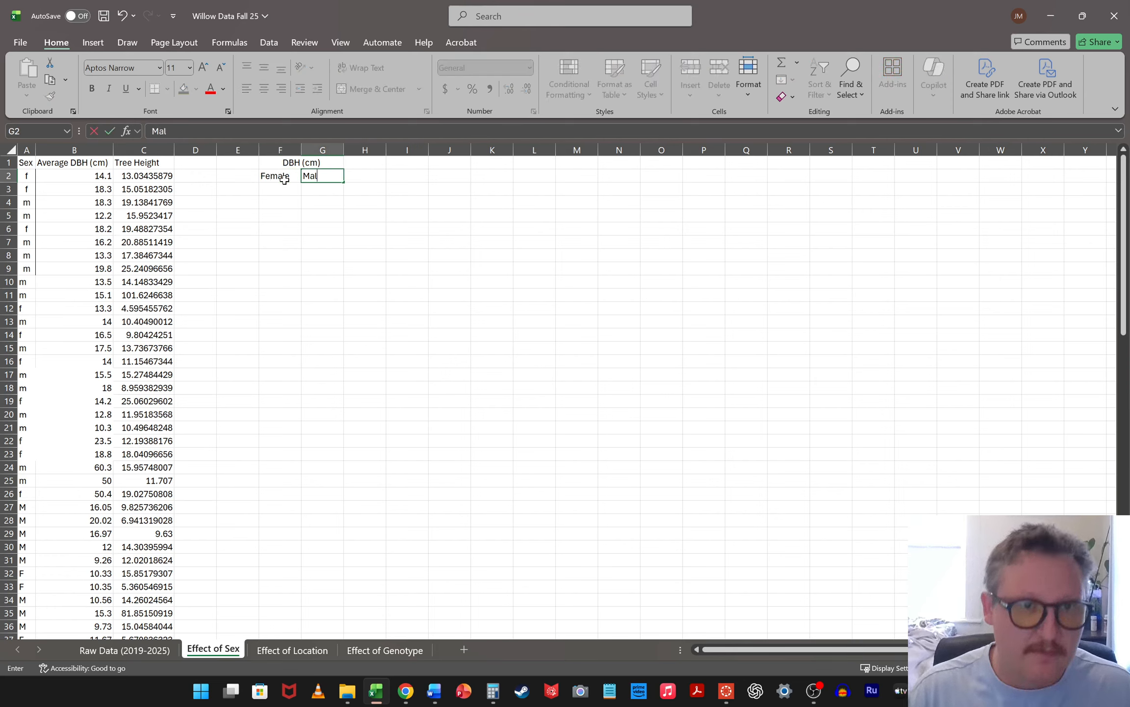
click(493, 319)
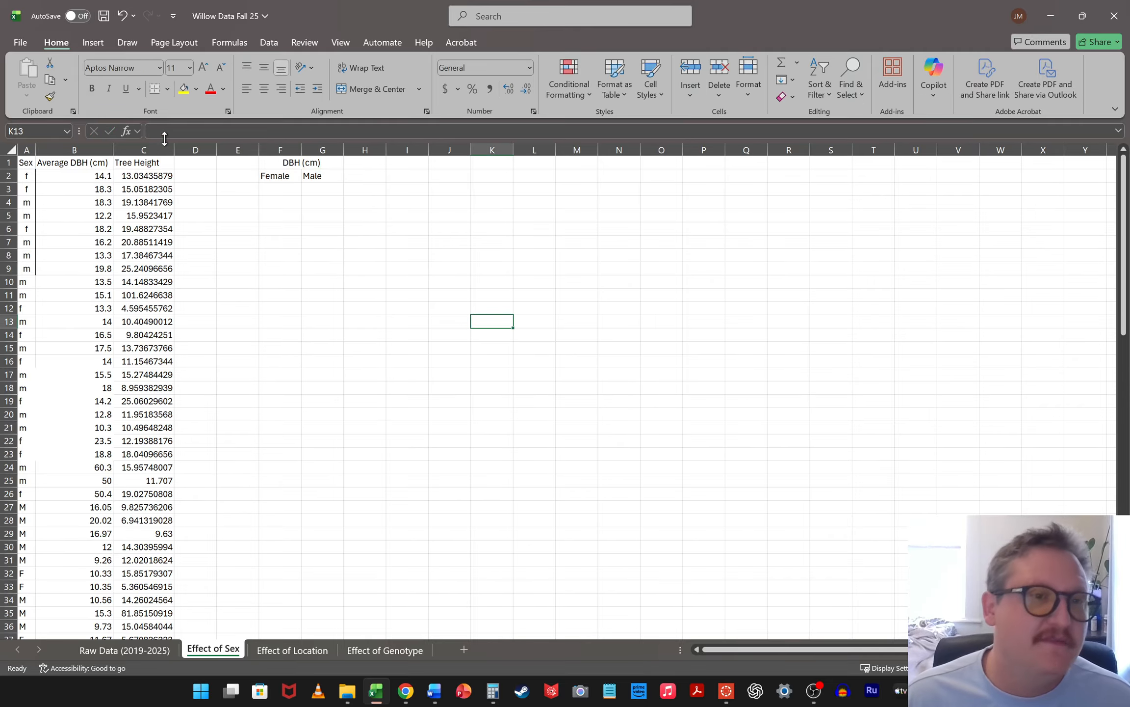
Sort columns A to C of the "Effect of Sex" sheet by Sex, on cell values from A to Z, keeping the header row
drag(26, 151, 142, 151)
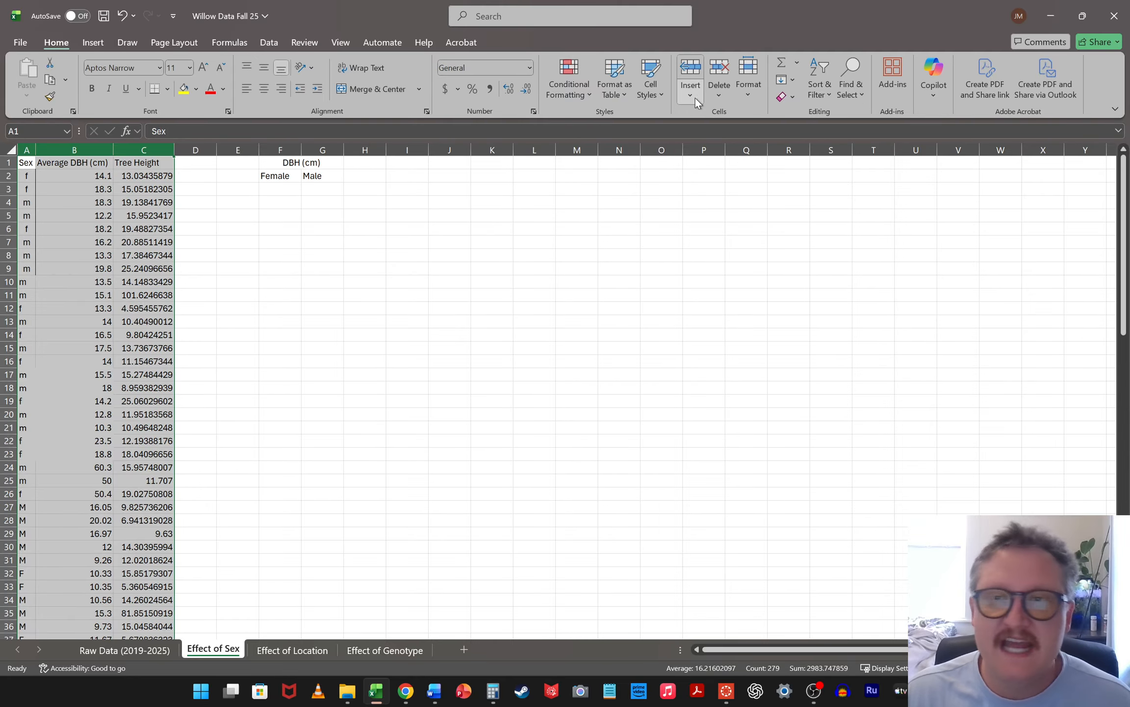
click(827, 92)
click(856, 154)
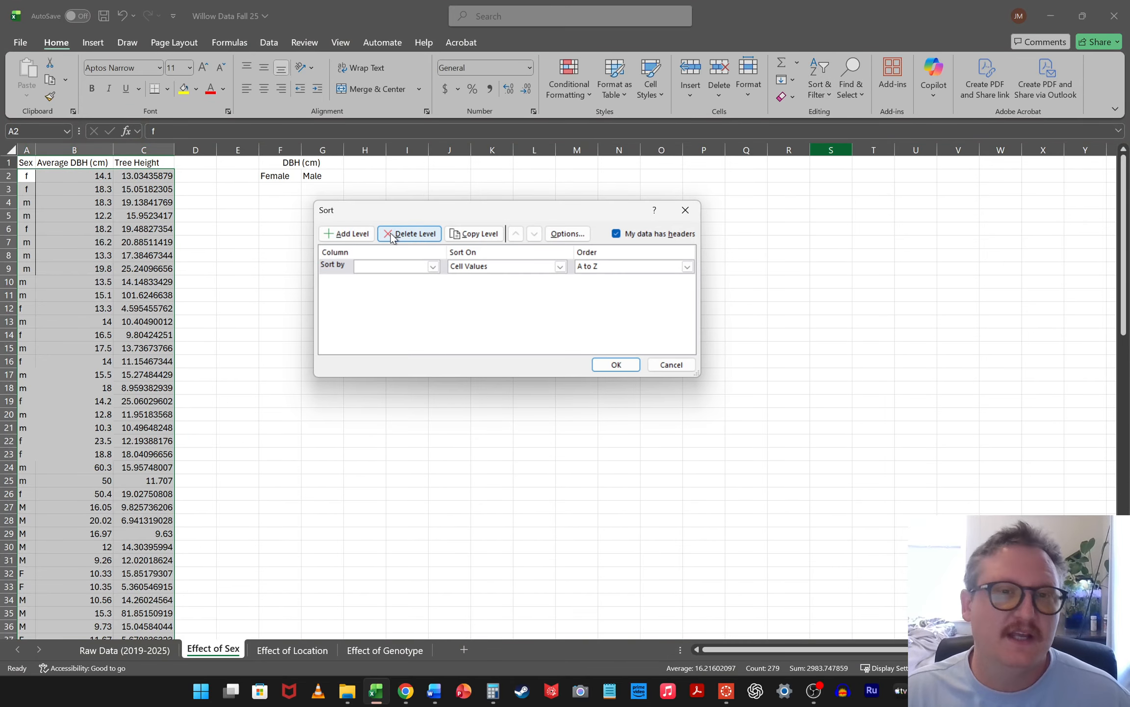
click(386, 267)
click(386, 278)
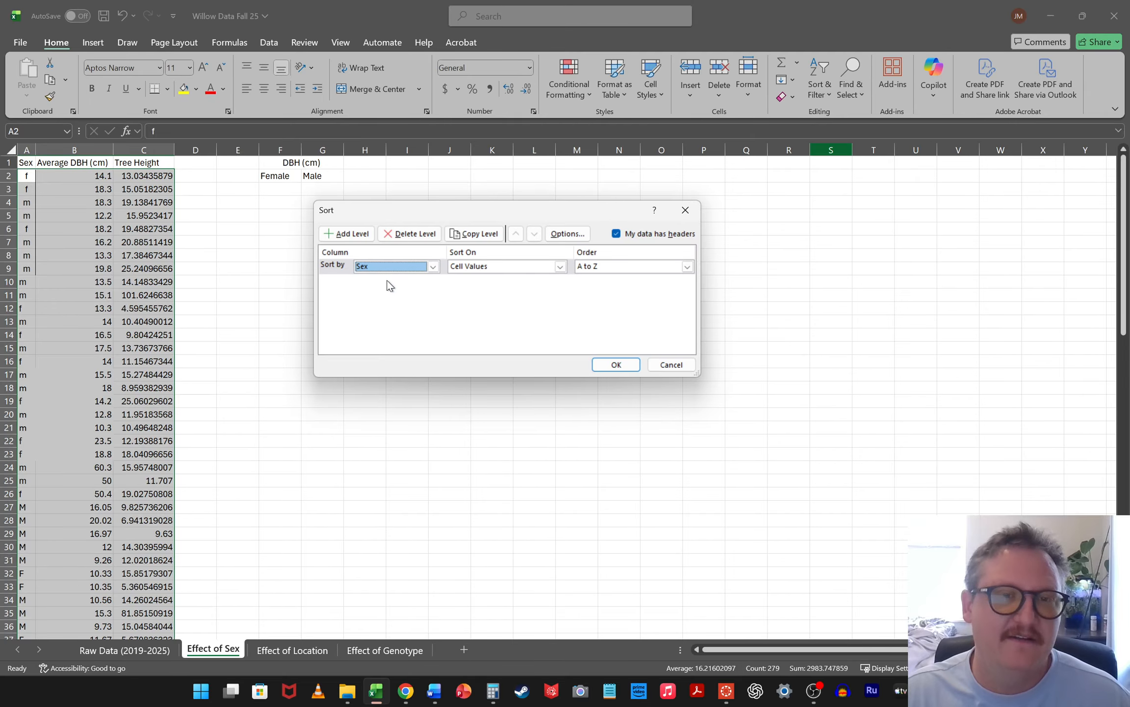
click(616, 364)
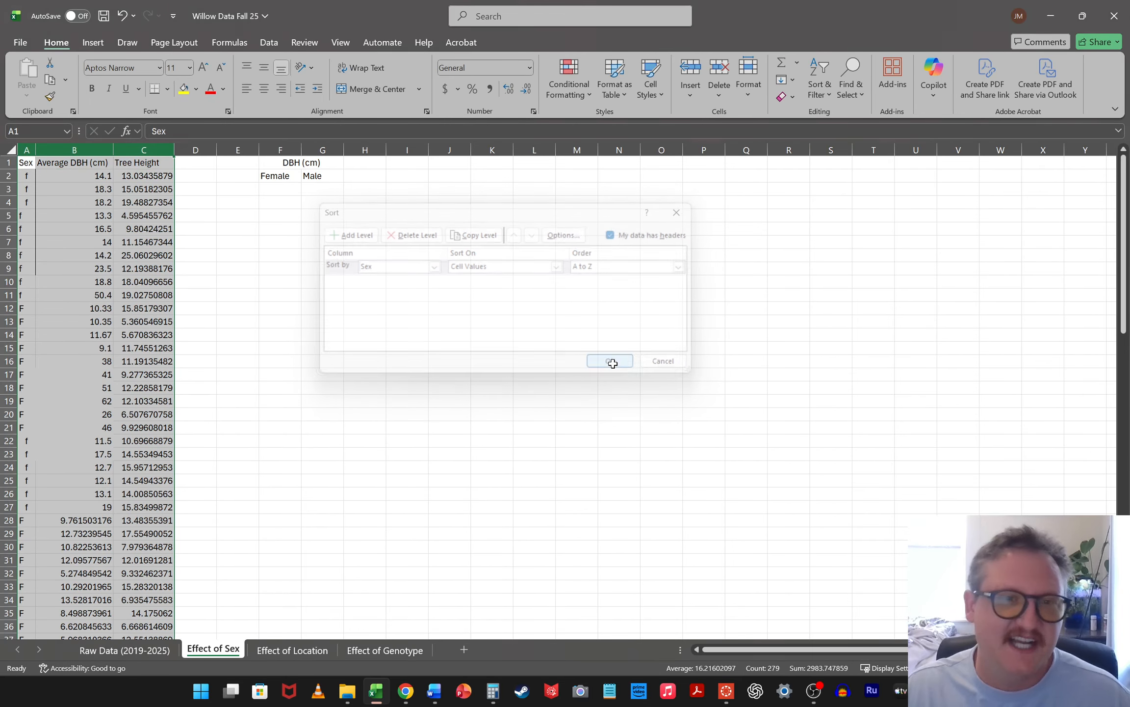
click(237, 322)
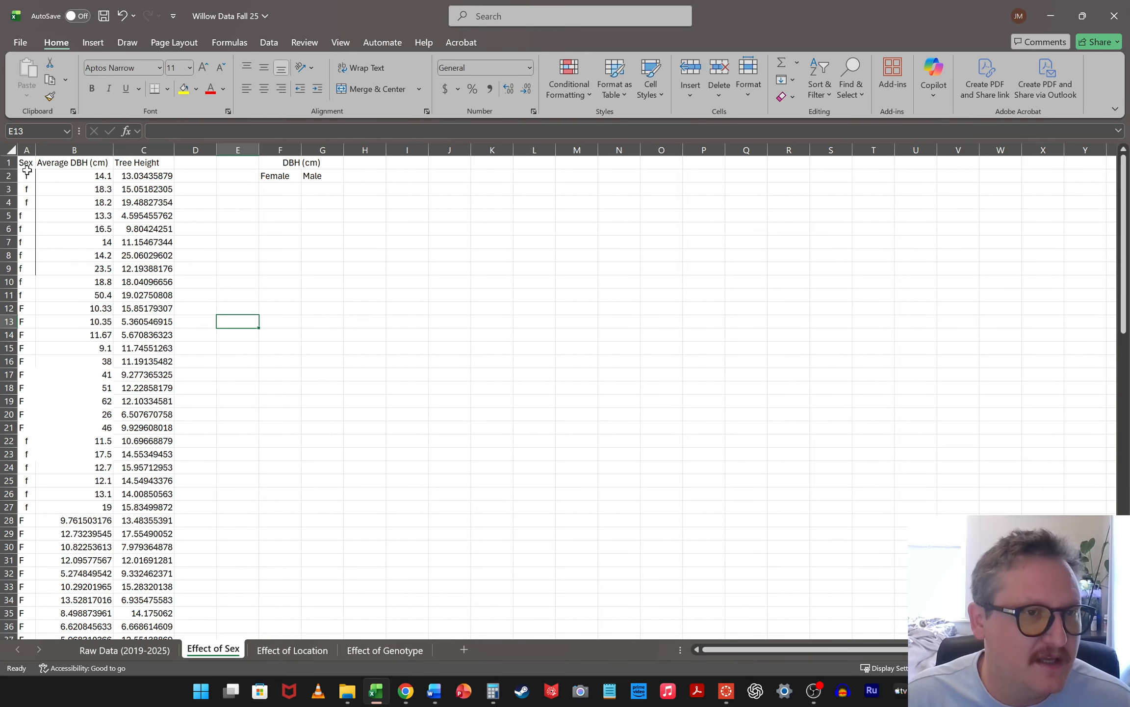
Look over the female and male row groups in the sorted data, and return to the first Average DBH value in B2
drag(27, 170, 73, 635)
scroll(84, 483, down, 7)
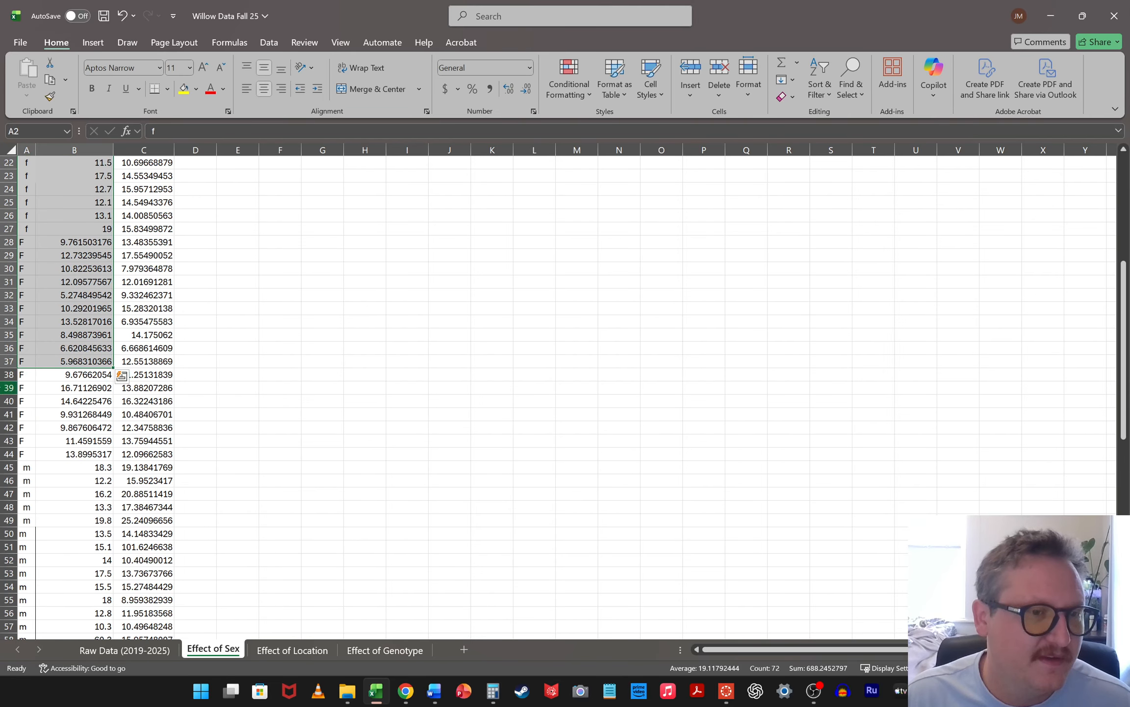
drag(27, 467, 27, 636)
scroll(385, 437, up, 8)
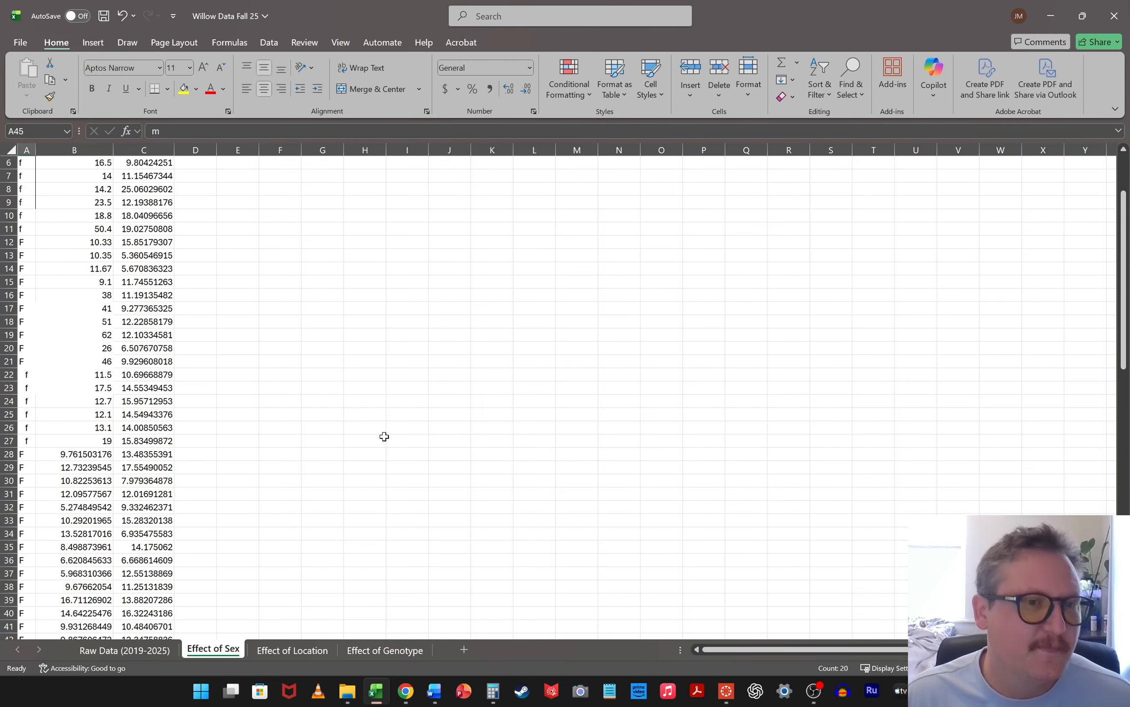
scroll(384, 436, up, 2)
click(78, 178)
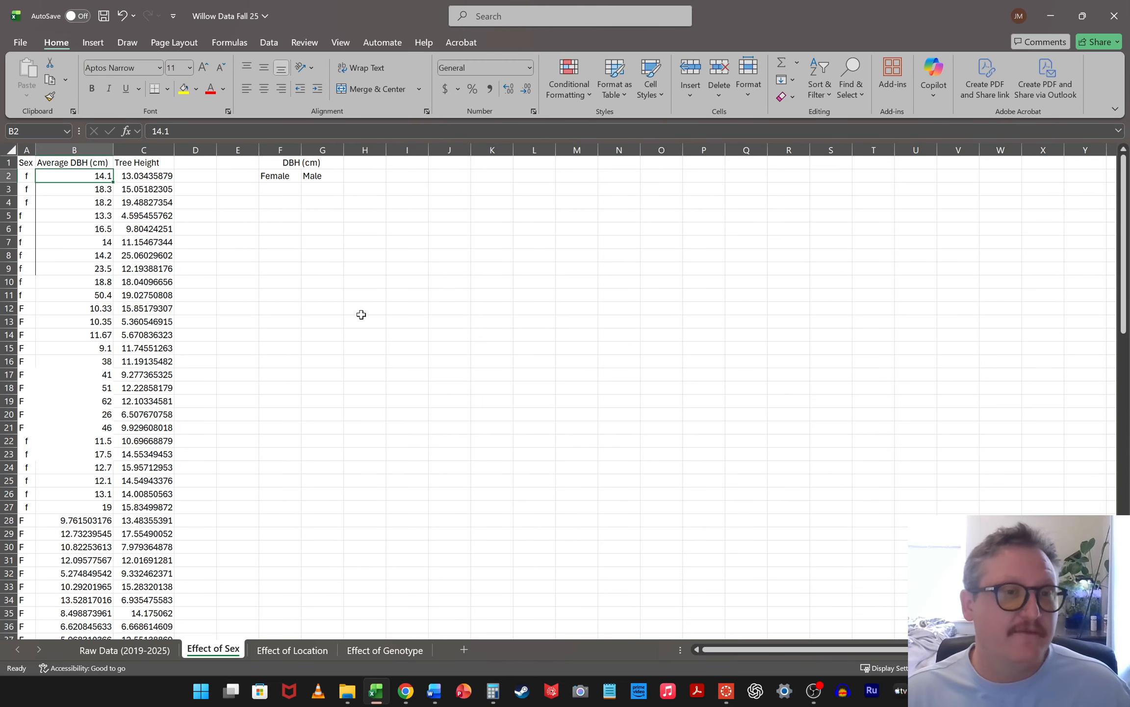
Copy the female Average DBH values in B2:B44 into the Female column starting at F3
scroll(98, 343, down, 5)
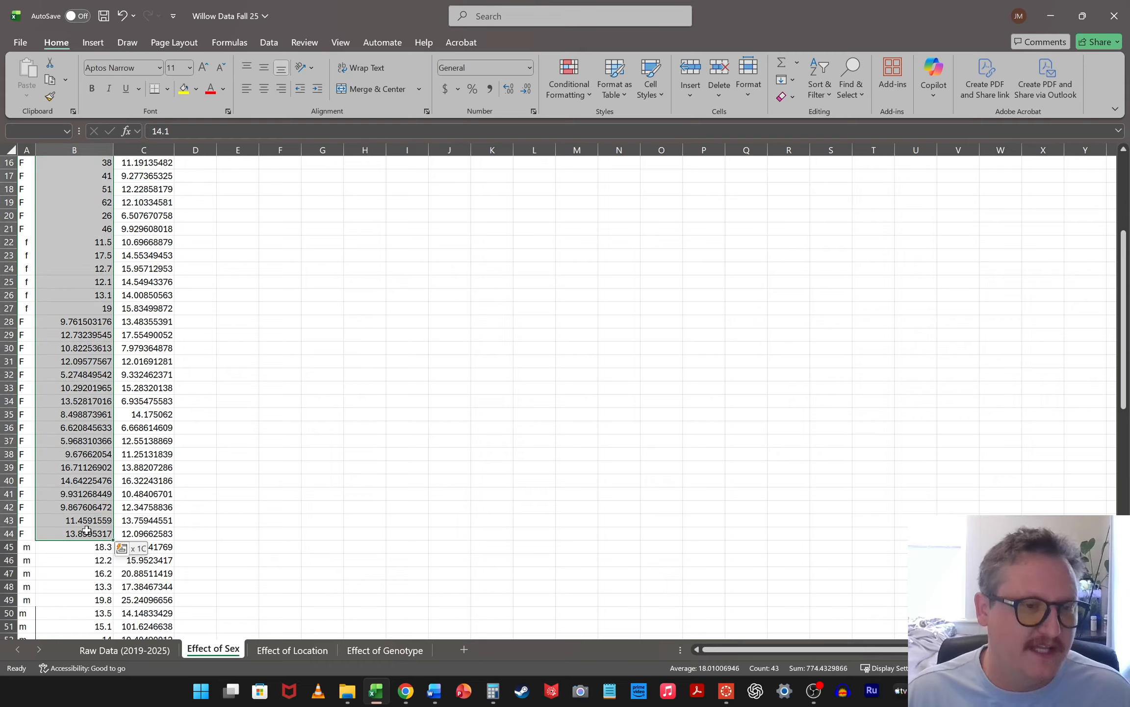
shift+click(81, 531)
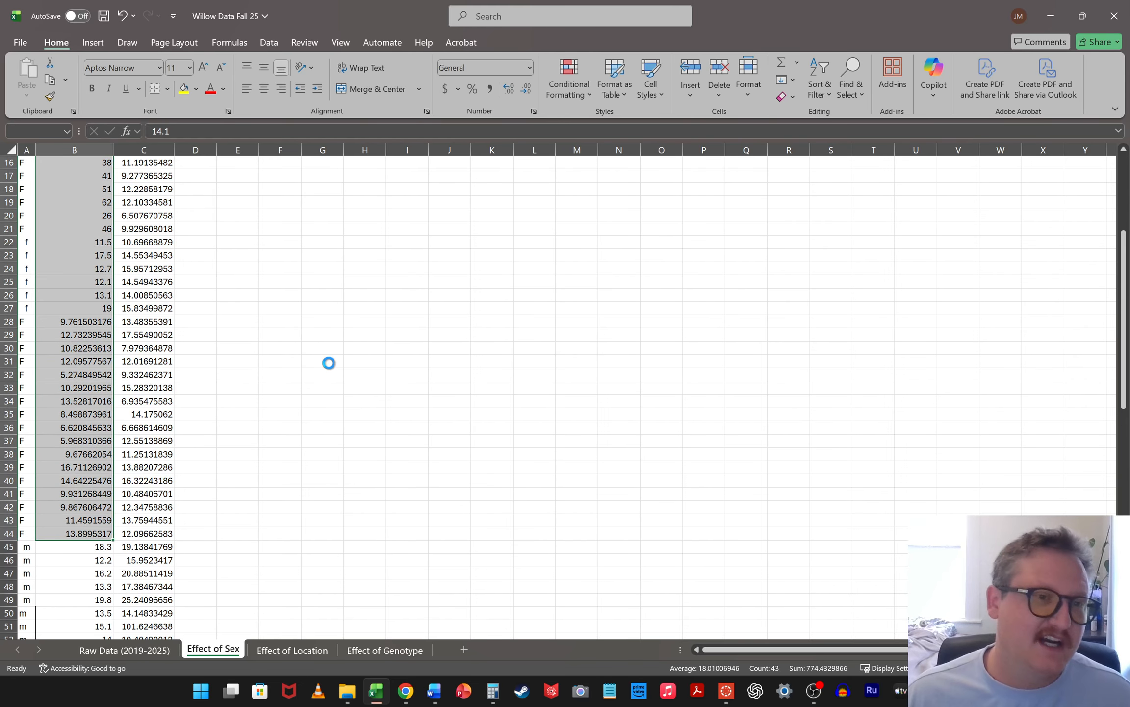
key(ctrl+c)
scroll(250, 387, up, 5)
click(279, 187)
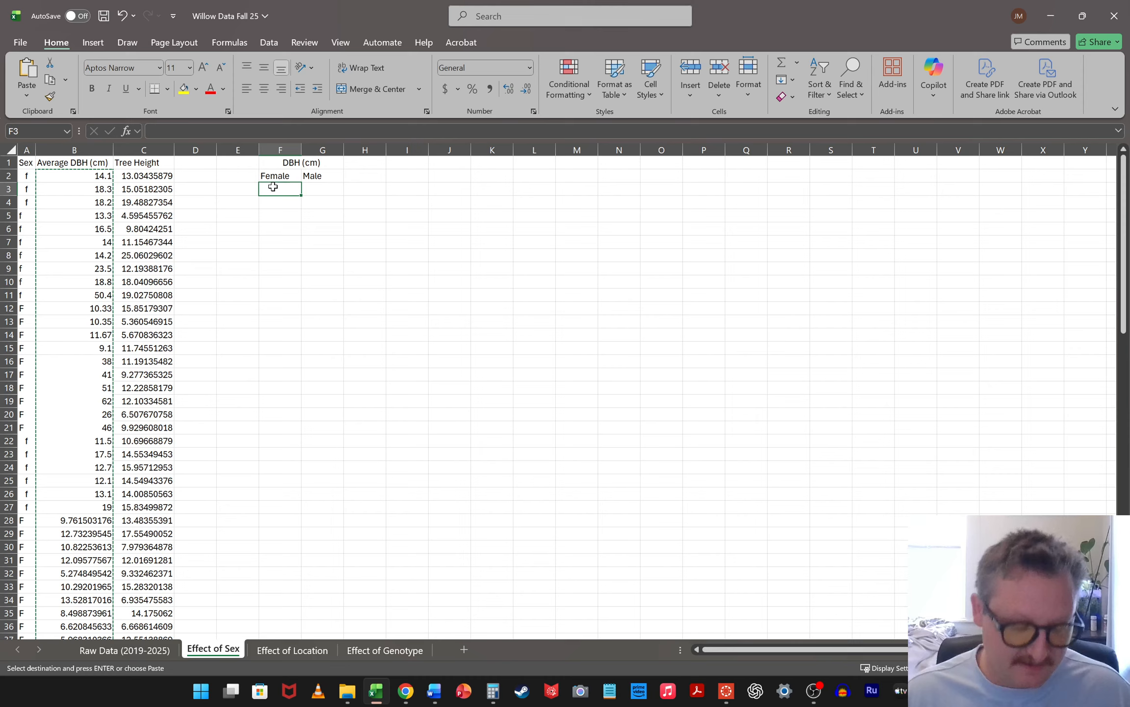
key(ctrl+v)
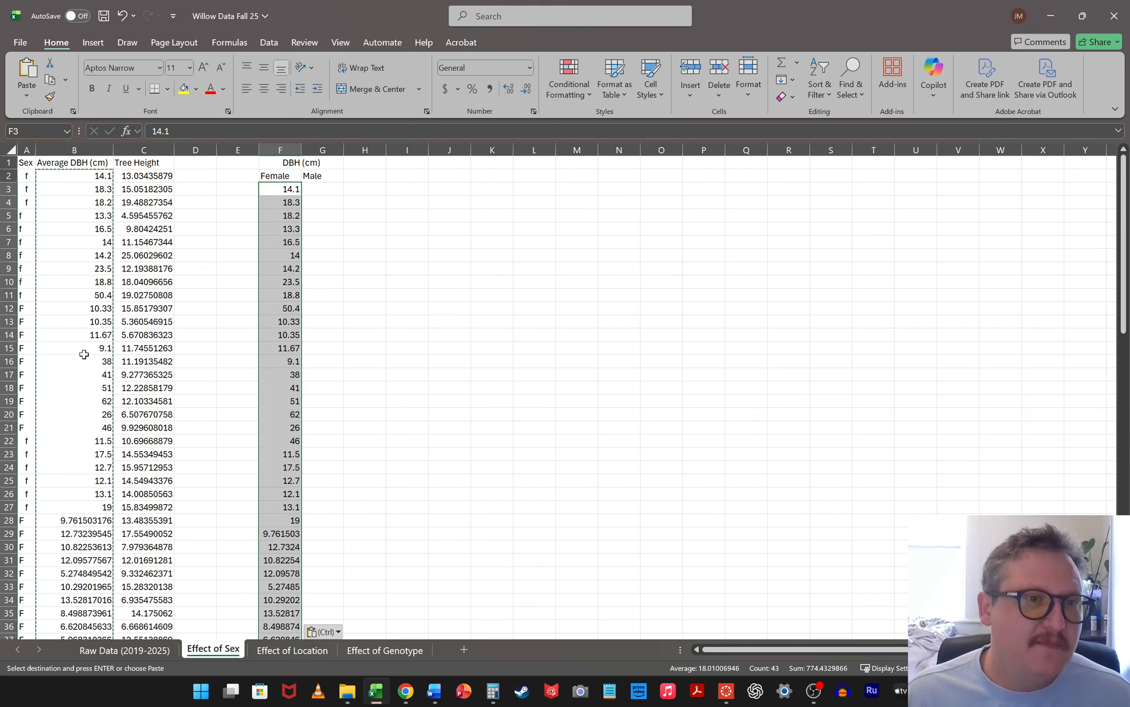
Copy the male Average DBH values, from B45 to the end of the data, into the Male column starting at G3
scroll(84, 353, down, 12)
drag(90, 272, 72, 464)
scroll(381, 332, up, 17)
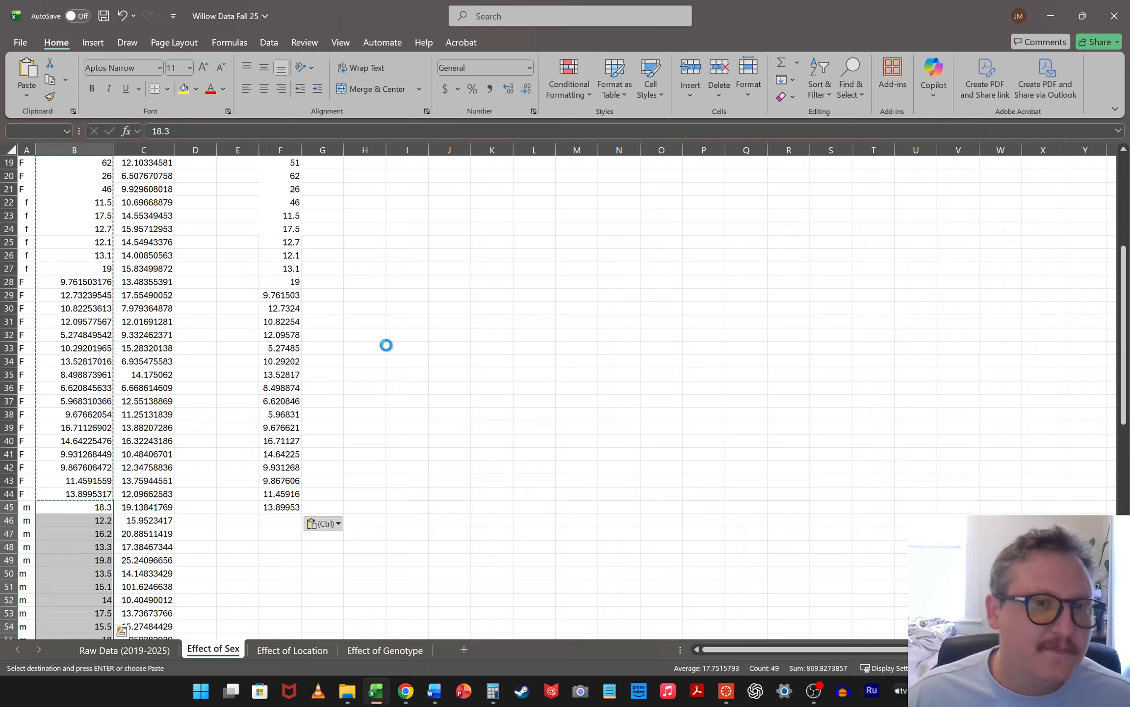
scroll(404, 373, up, 6)
click(332, 188)
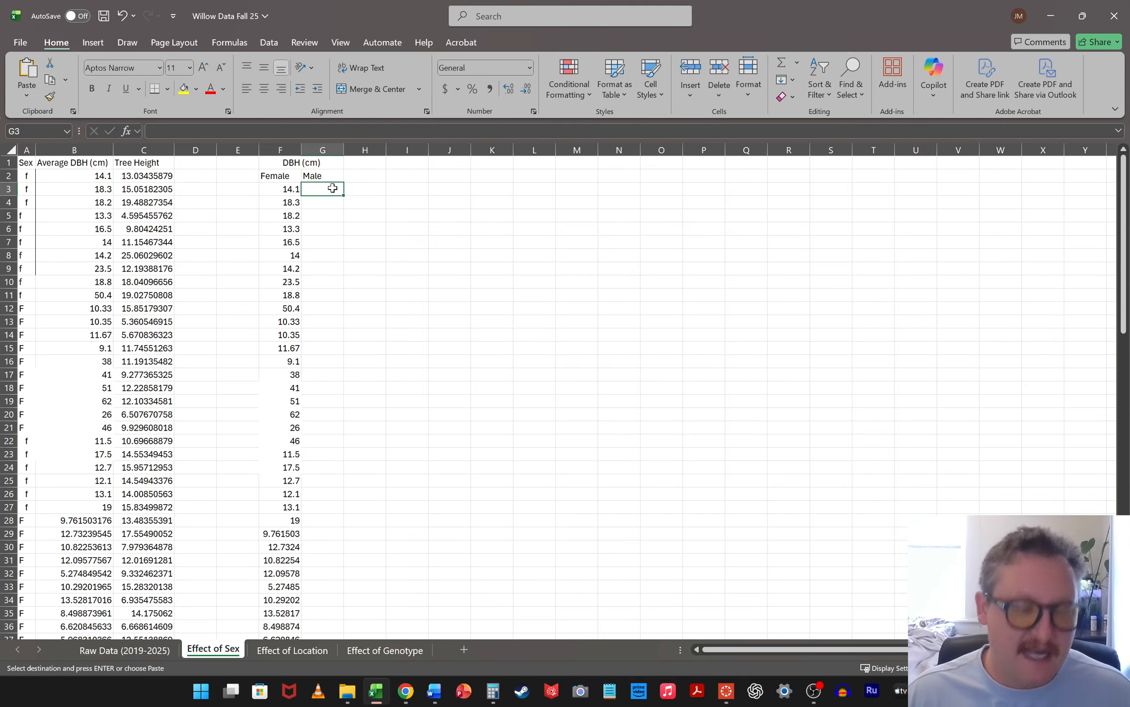
key(ctrl+v)
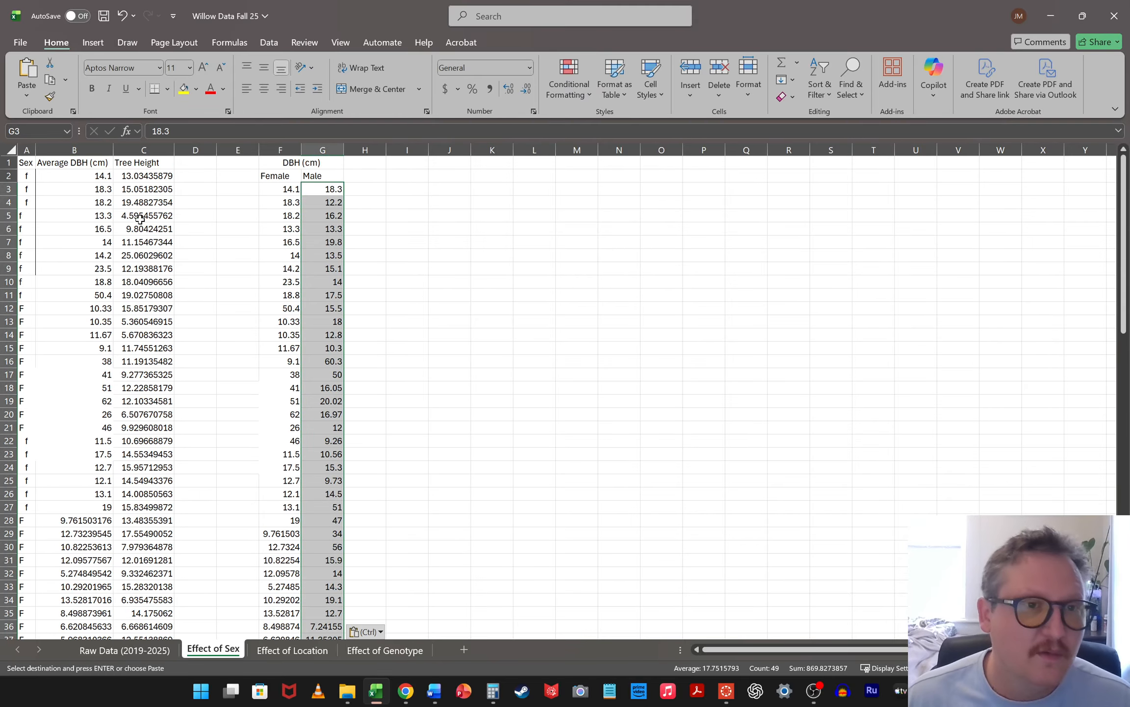
Look at the data on the "Effect of Location" sheet and return to the "Effect of Sex" sheet
click(140, 202)
click(293, 650)
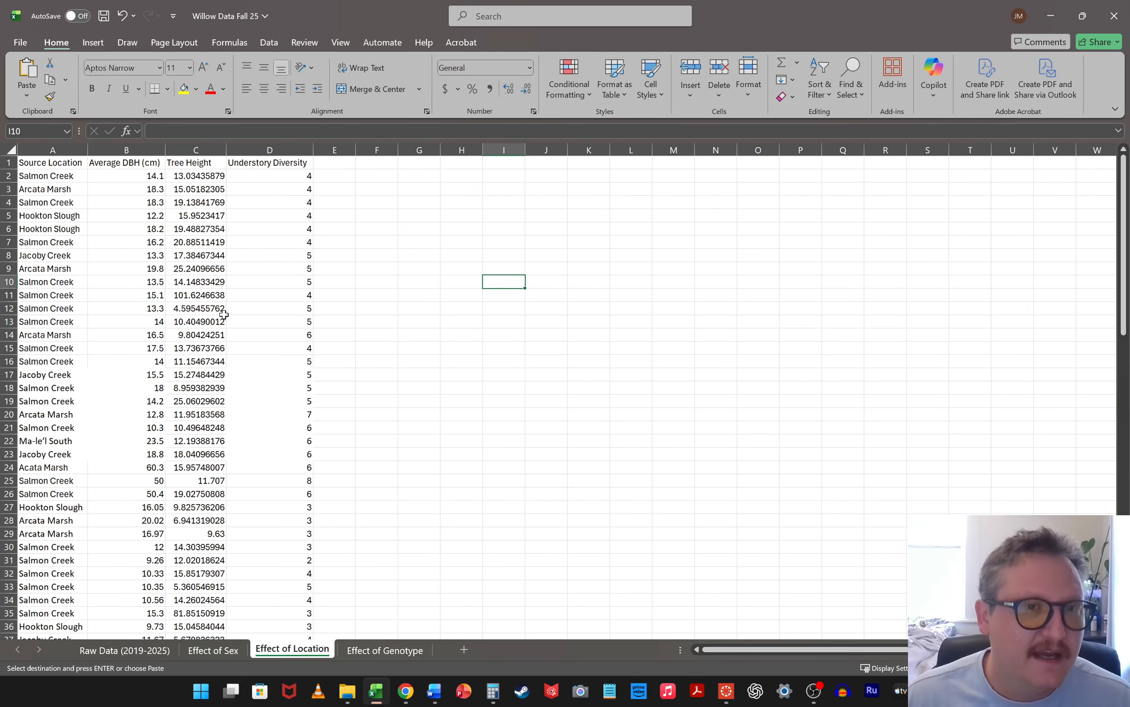
click(221, 255)
click(254, 268)
click(213, 650)
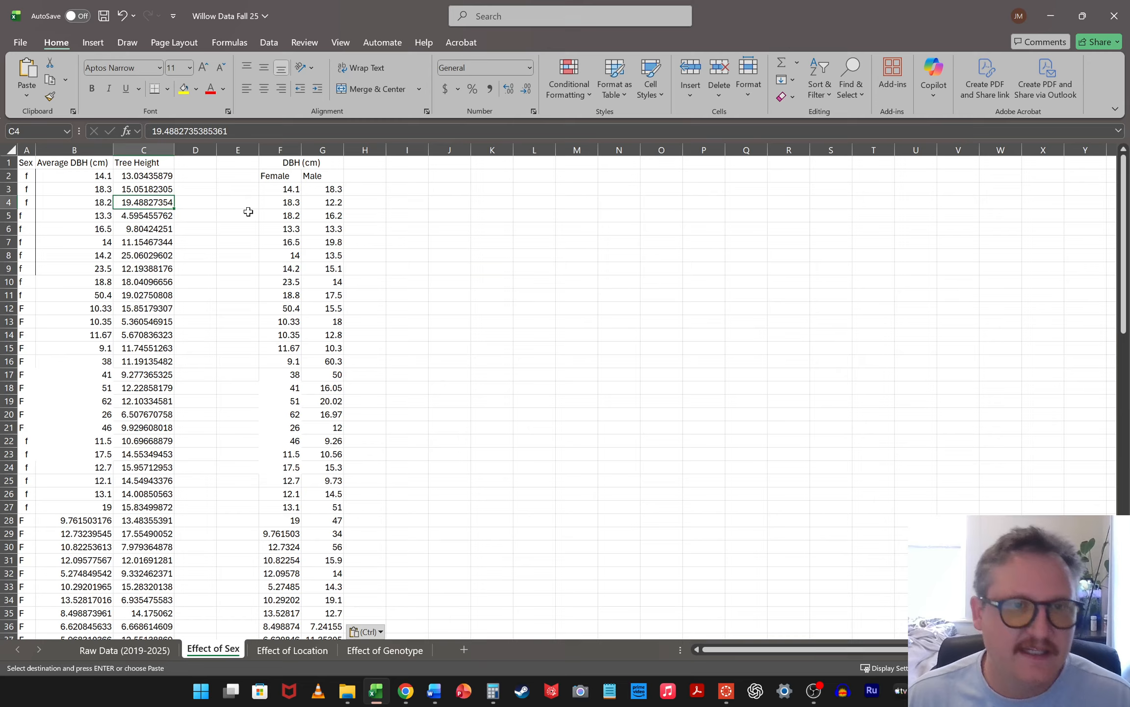
Label the summary rows beneath the DBH data with "average" in E52 and "std err" in E53
click(520, 336)
scroll(378, 408, down, 6)
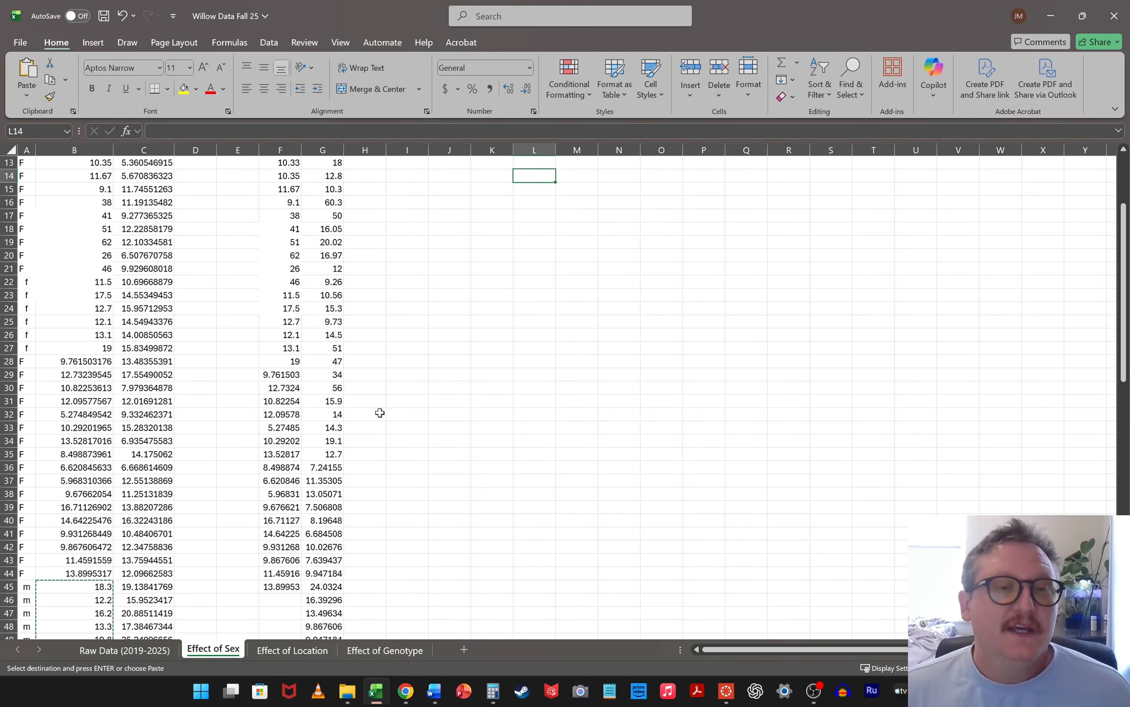
ctrl+scroll(341, 411, down, 2)
scroll(177, 402, up, 6)
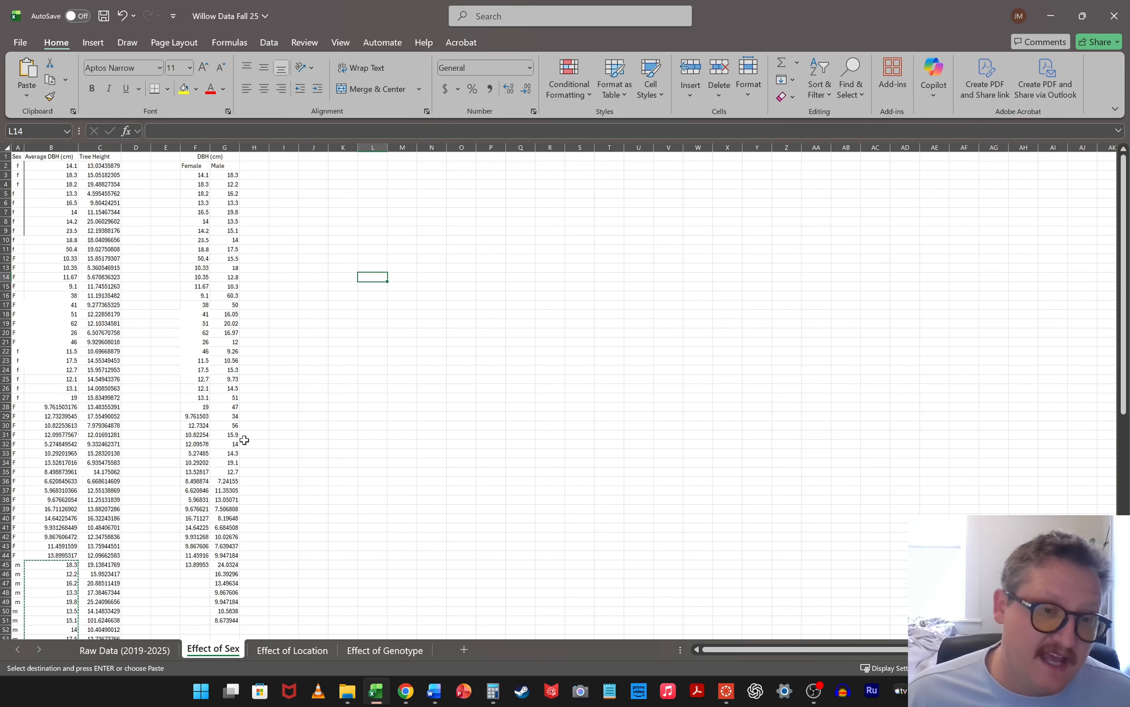
ctrl+scroll(244, 440, up, 3)
scroll(404, 391, down, 5)
click(307, 559)
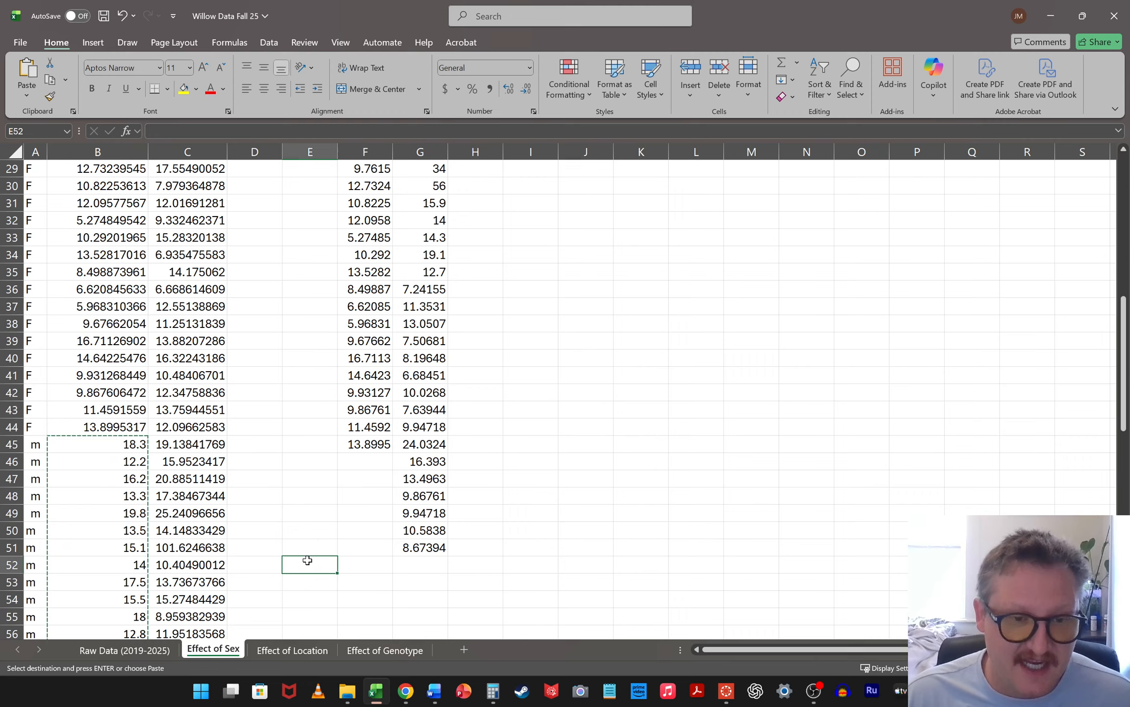
text(avertage)
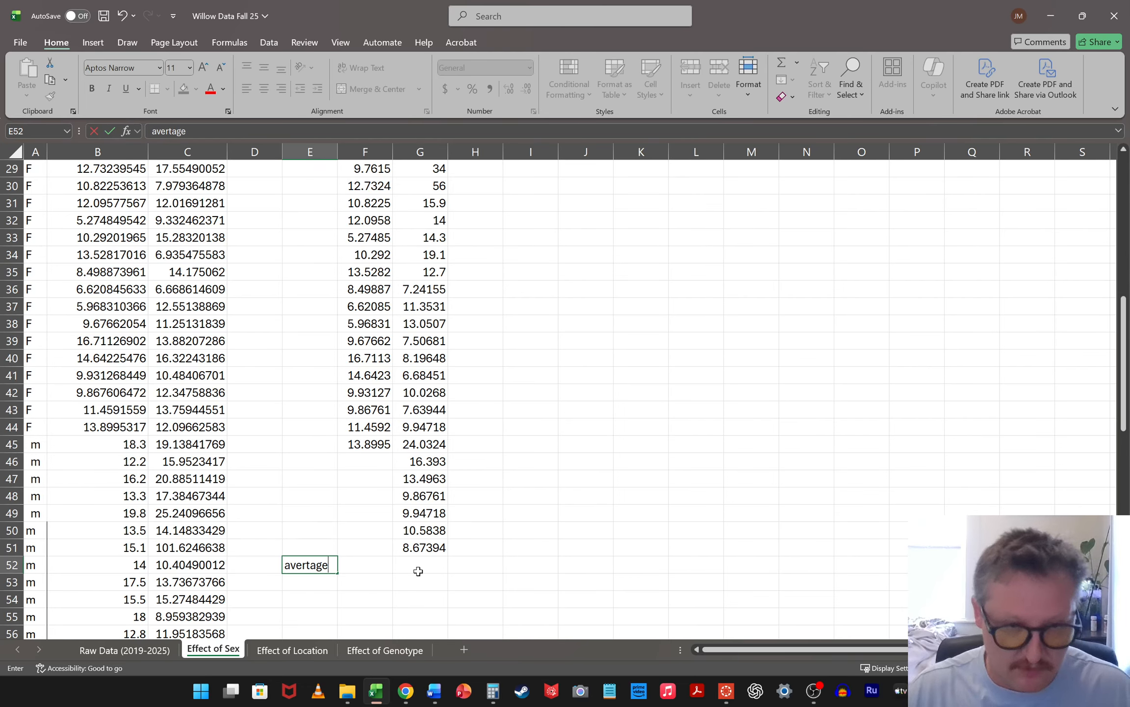
text(ag)
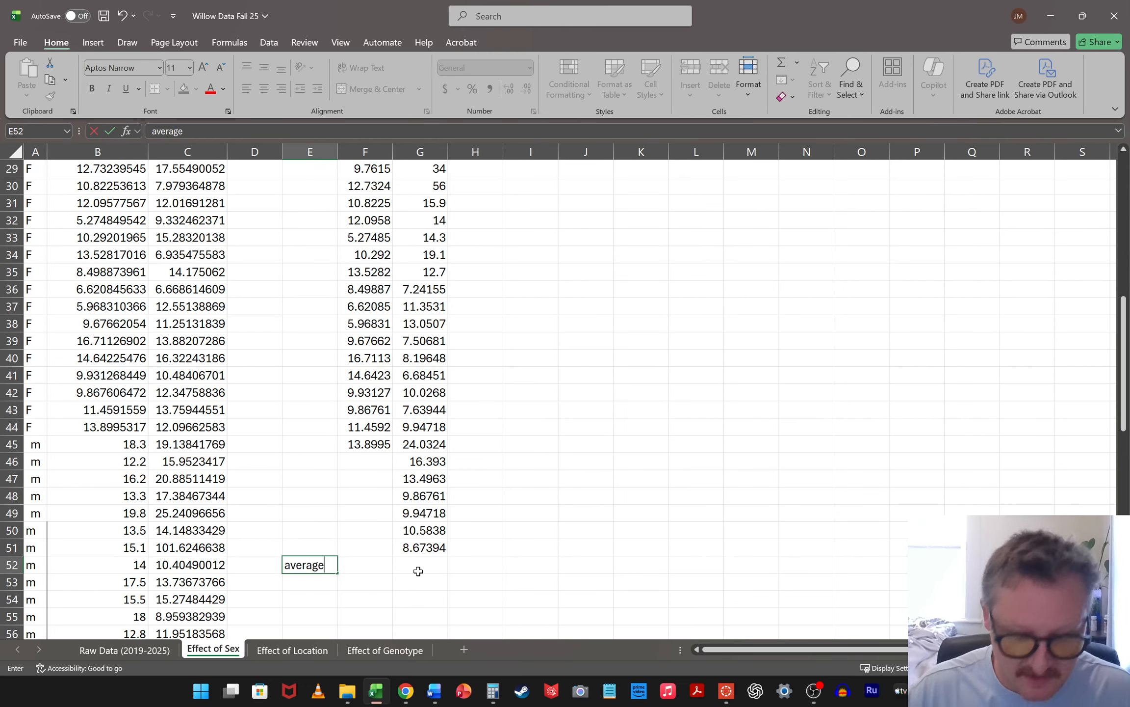
key(Return)
text(std err)
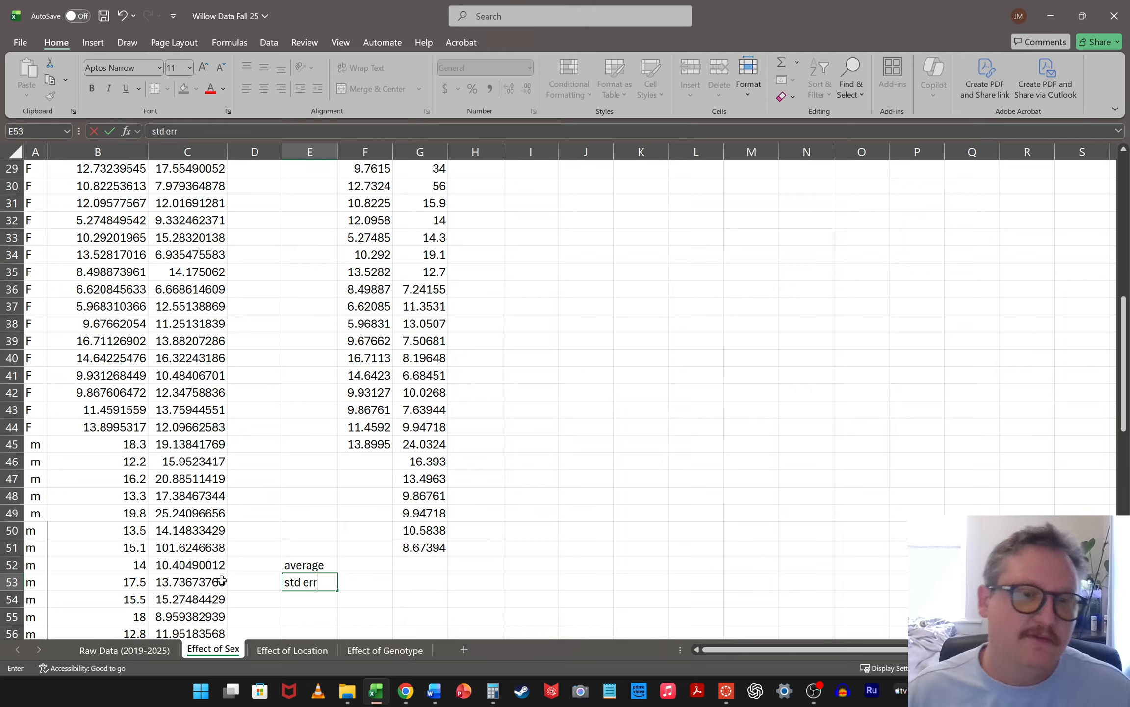
click(485, 557)
Calculate the female average in F52 with =AVERAGE(F3:F51) and fill the formula across to G52 for the males
click(384, 565)
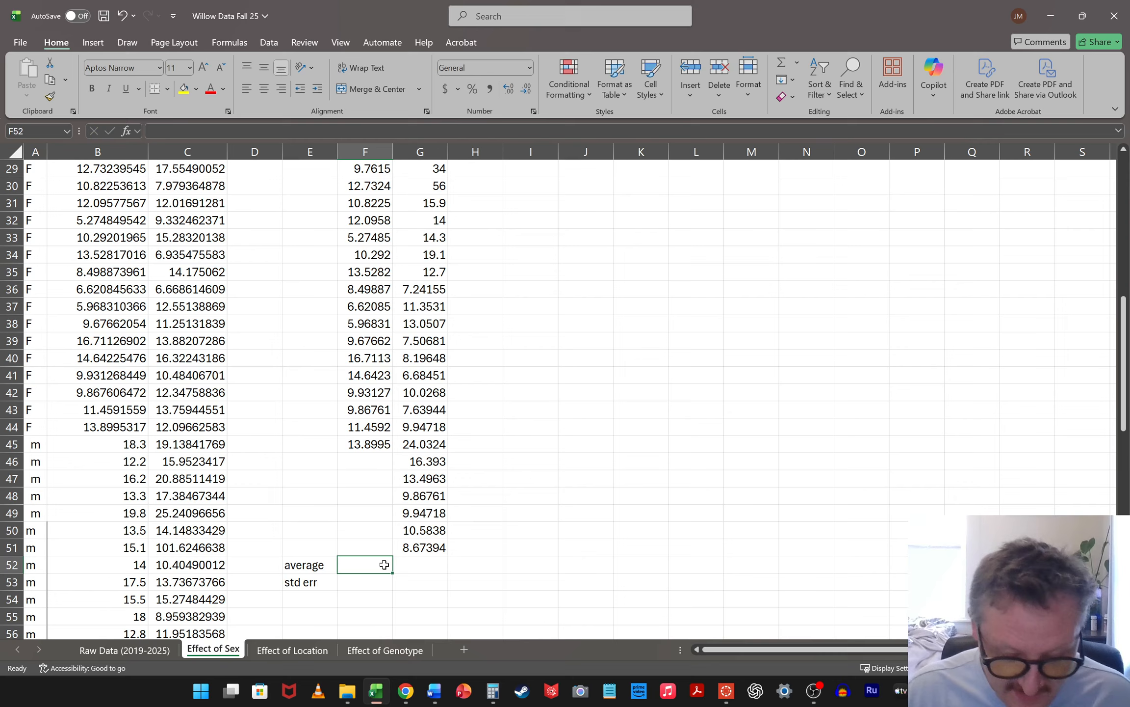
text(=averga)
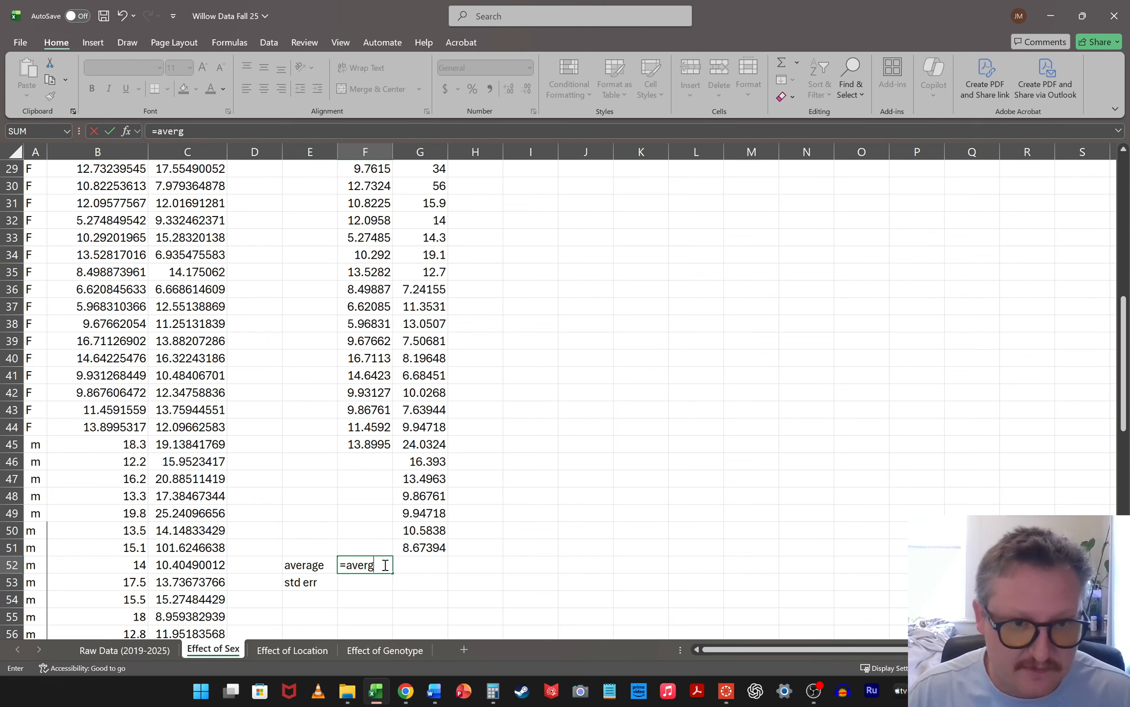
key(BackSpace)
text(age()
scroll(491, 242, up, 1)
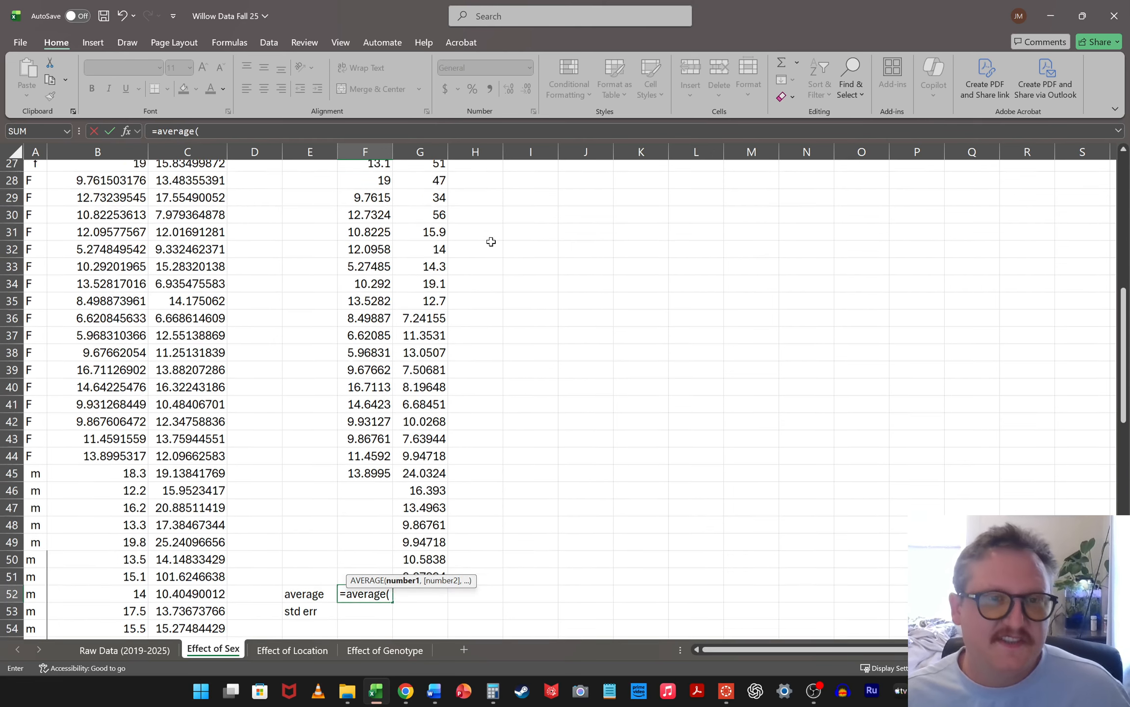
scroll(491, 241, up, 9)
click(385, 201)
scroll(369, 416, down, 10)
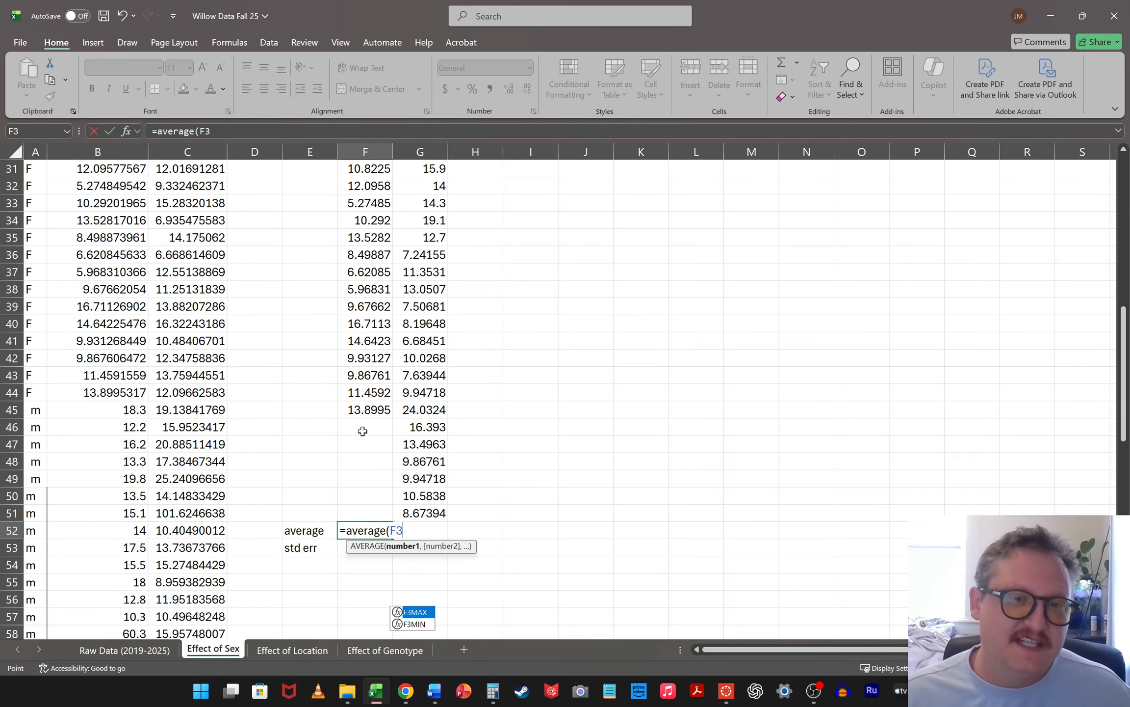
shift+click(374, 513)
key(Return)
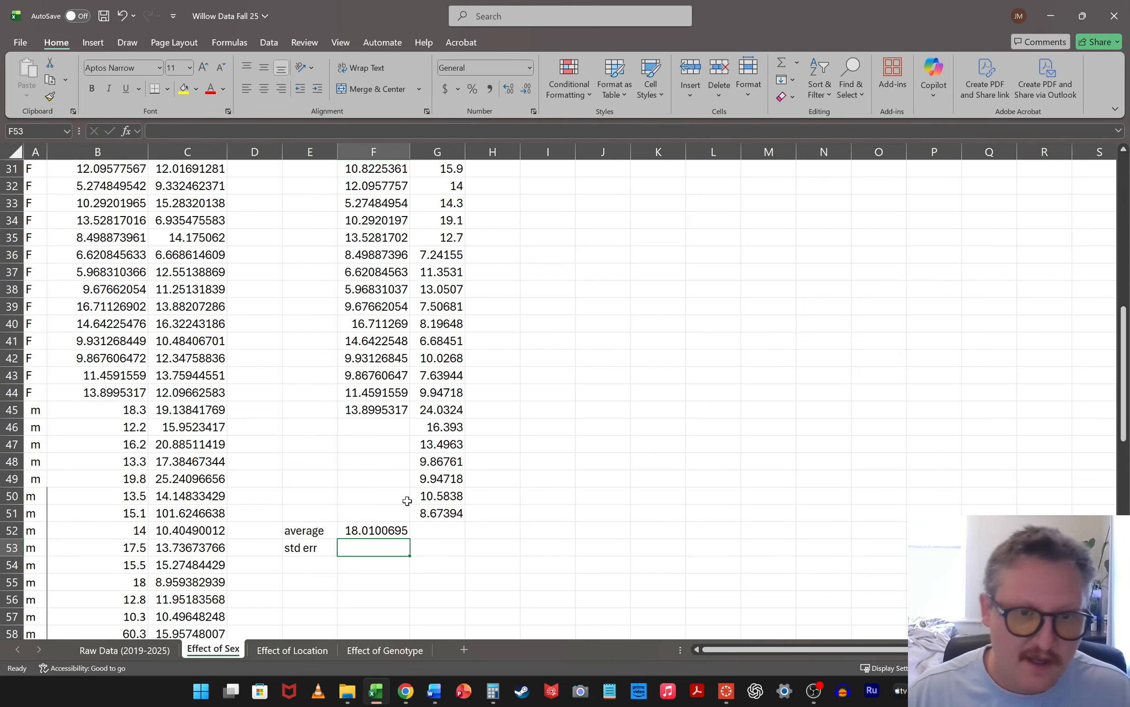
click(386, 531)
drag(411, 540, 456, 532)
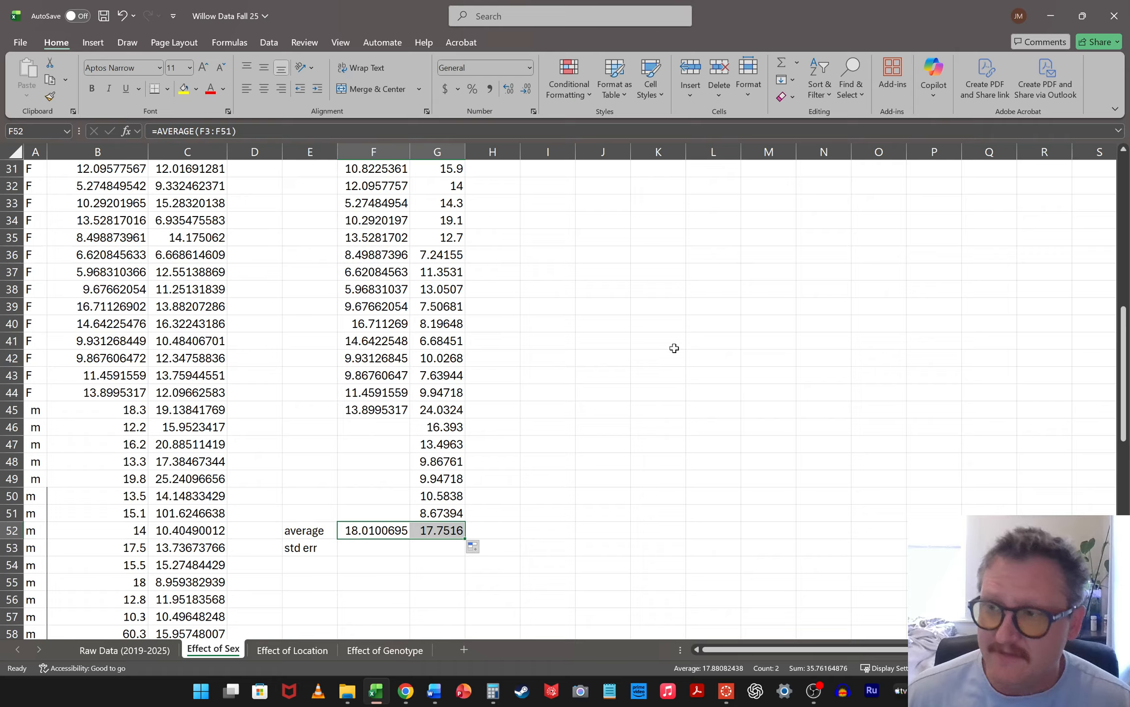
Calculate the standard error of the female DBH values in F53 with =STDERR(F3:F51)
click(391, 555)
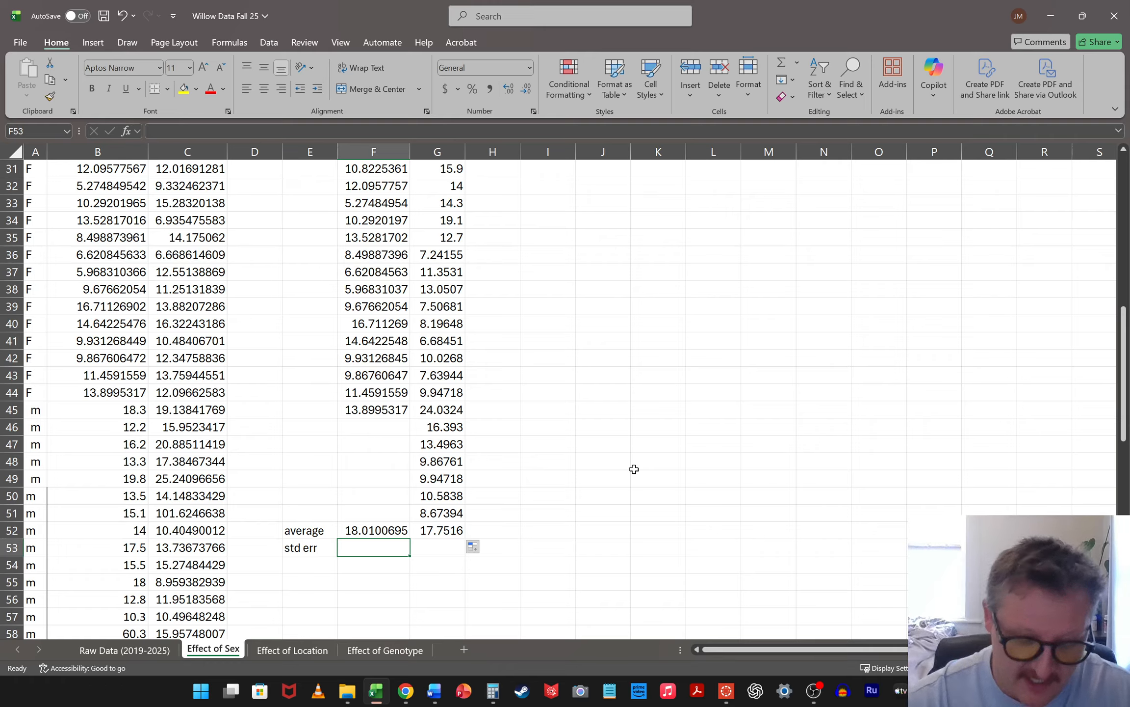
text(=stderr()
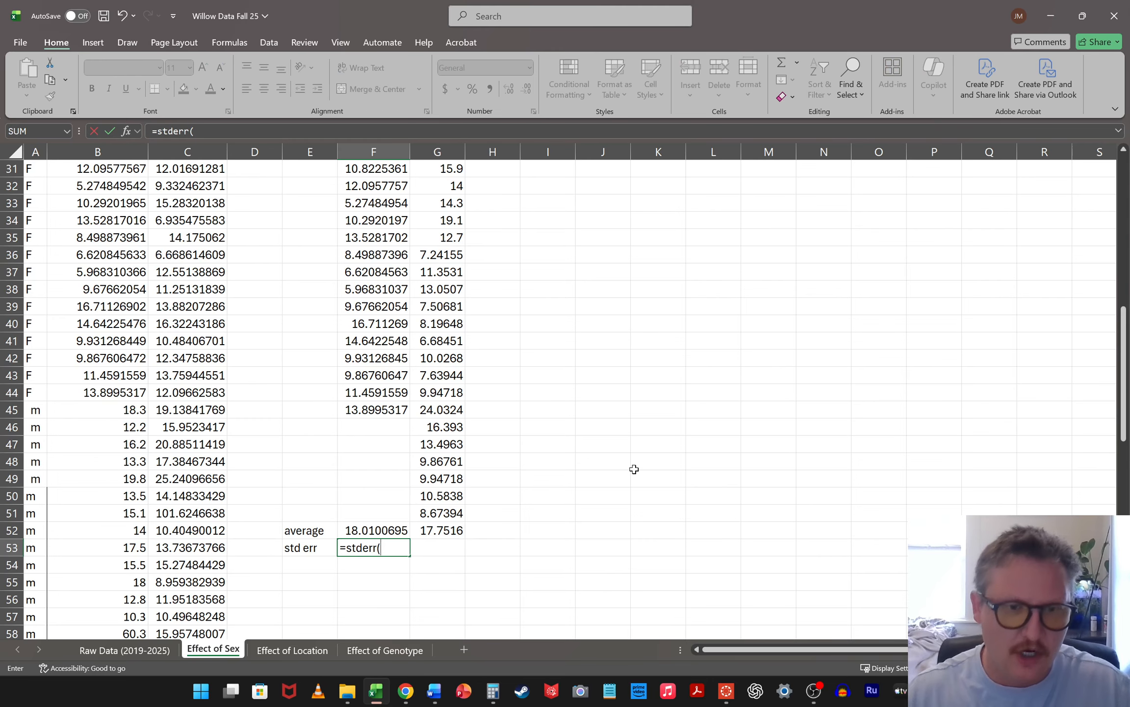
scroll(588, 315, up, 10)
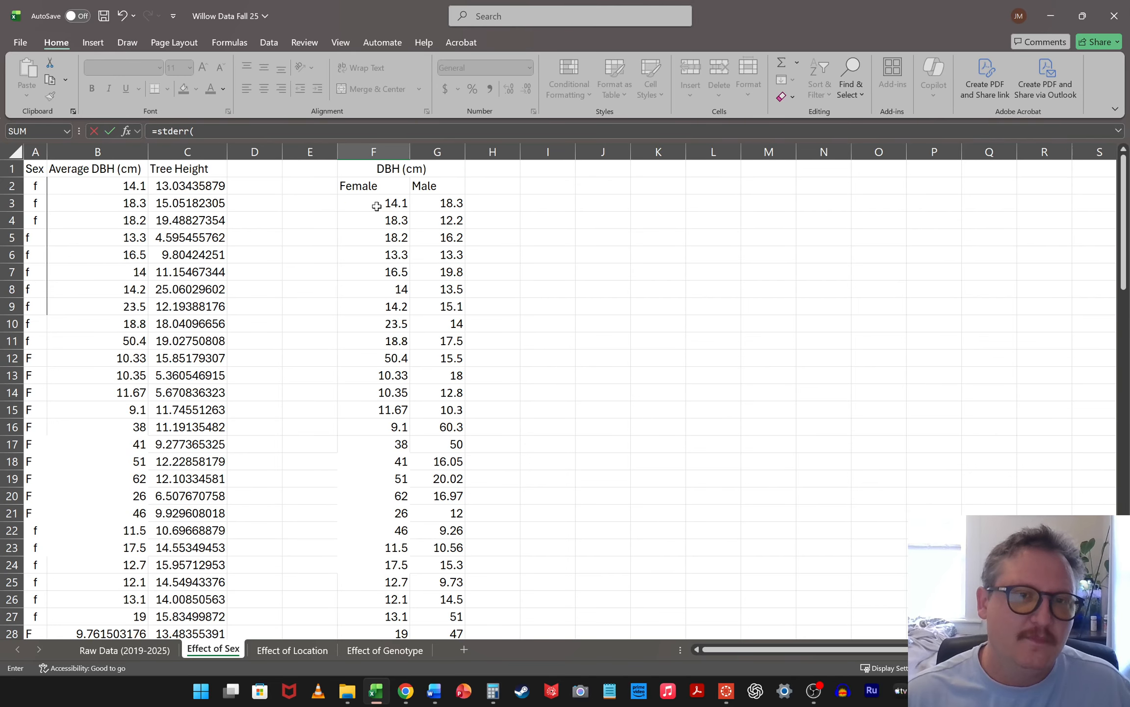
click(377, 206)
scroll(446, 377, down, 8)
scroll(403, 436, down, 2)
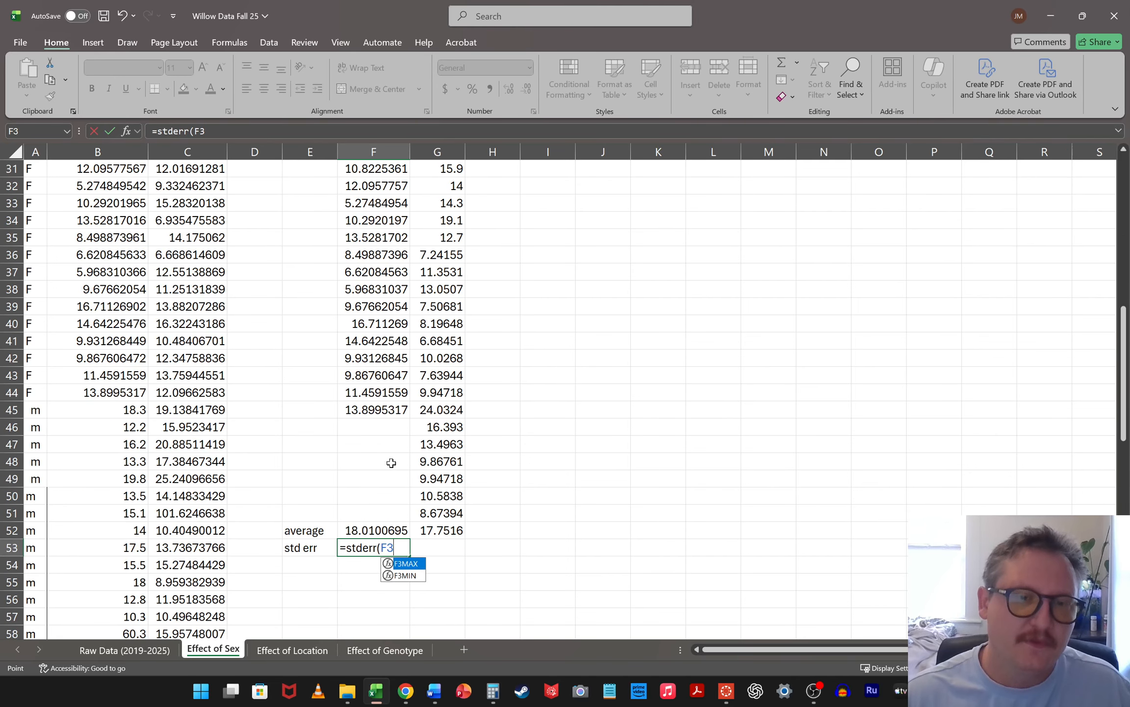
shift+click(378, 514)
key(Return)
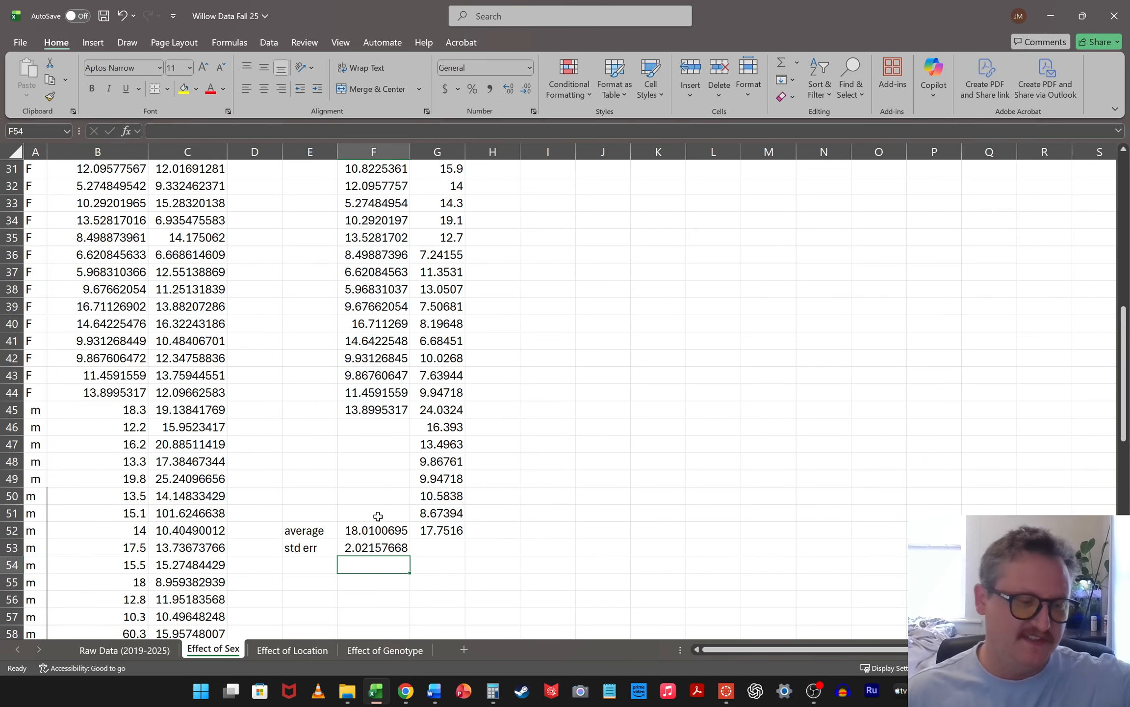
Fill the standard error formula from F53 across to G53 for the male values
click(397, 546)
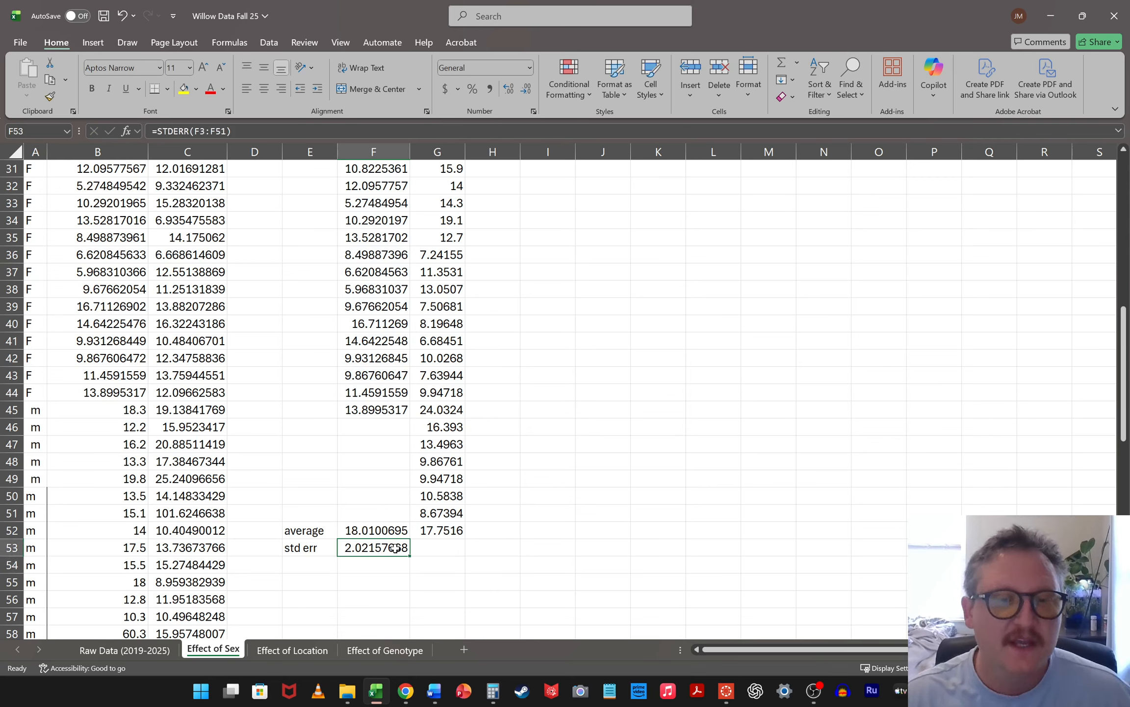
drag(412, 557, 425, 553)
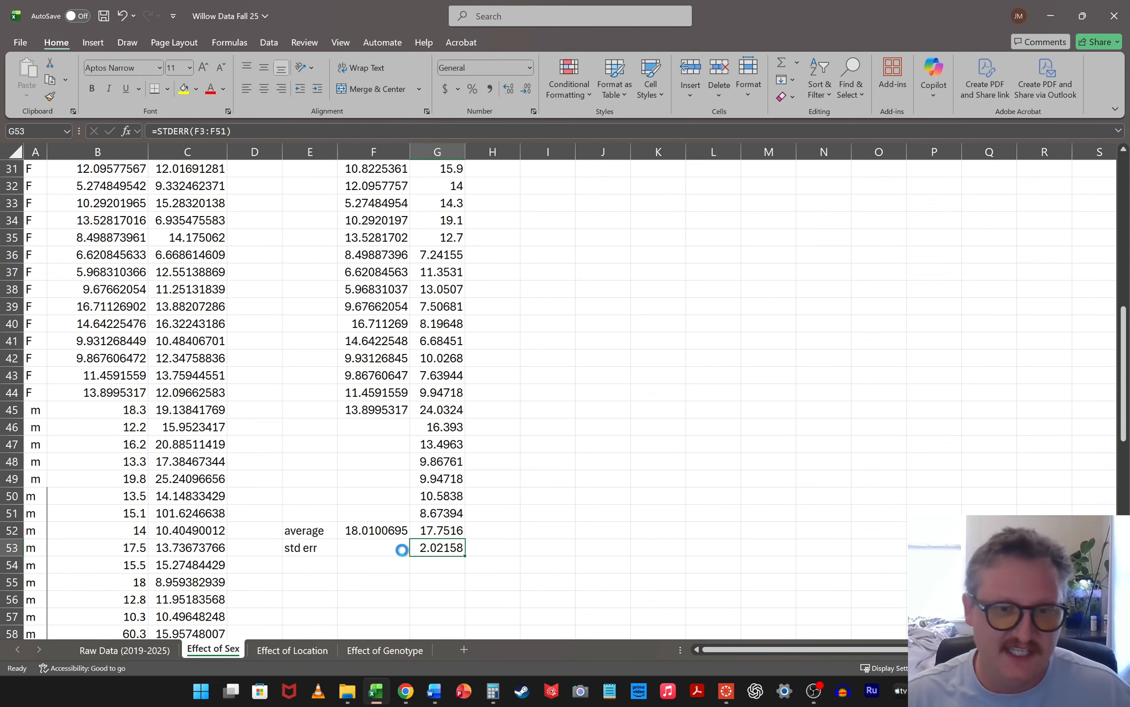
key(ctrl+z)
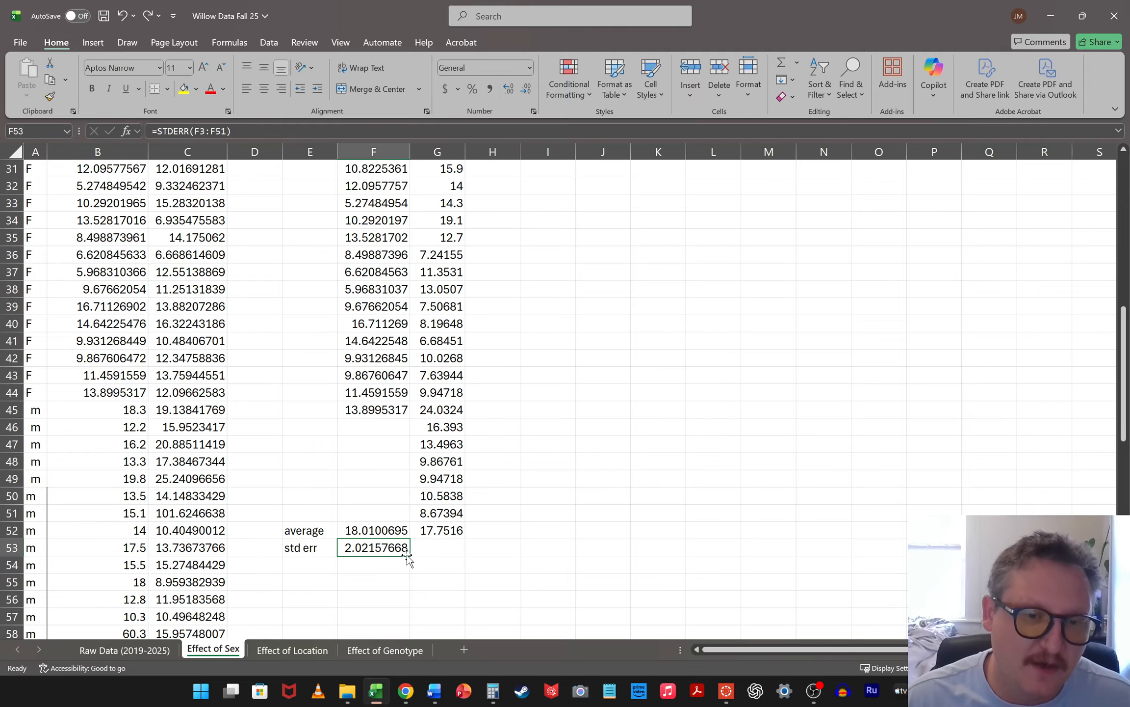
drag(411, 556, 444, 549)
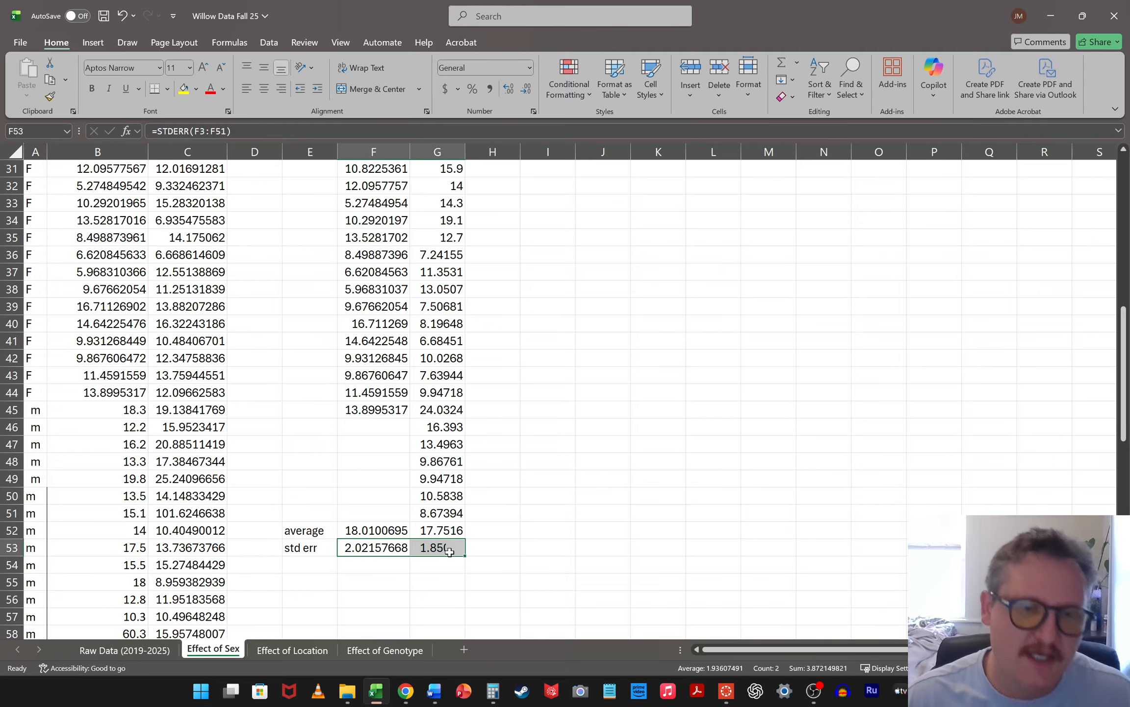
Insert a 2-D clustered column chart from the Female/Male headers F2:G2 and averages F52:G52, placing it beside the data
scroll(810, 536, up, 10)
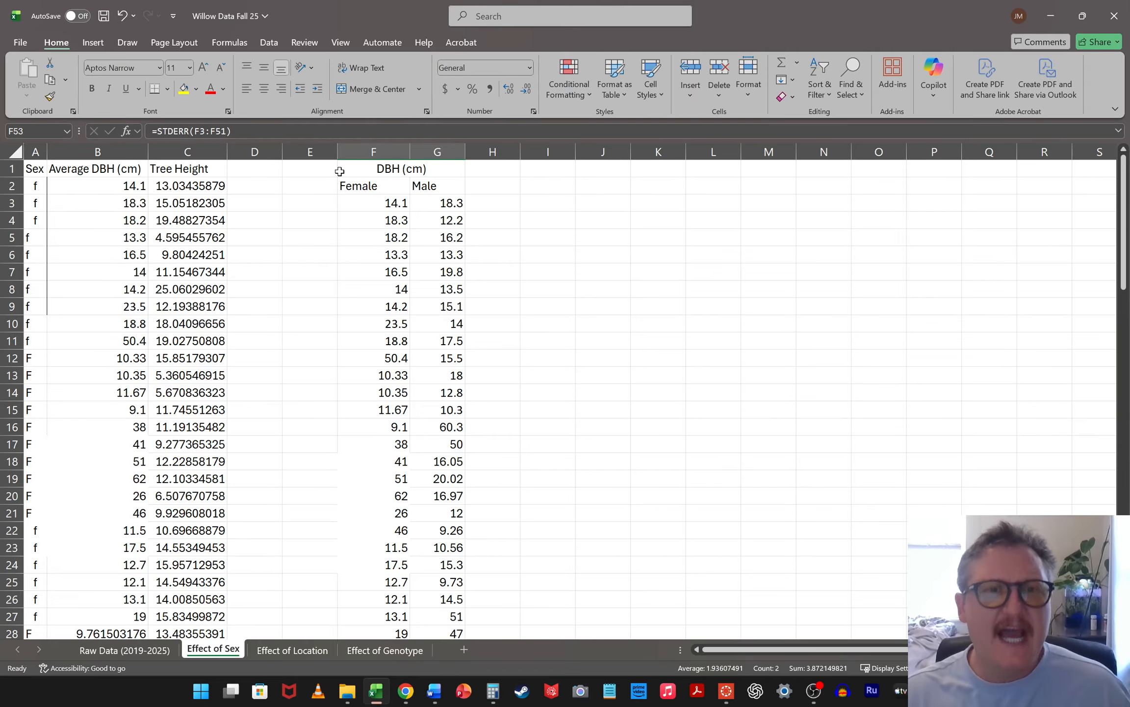
drag(358, 186, 432, 186)
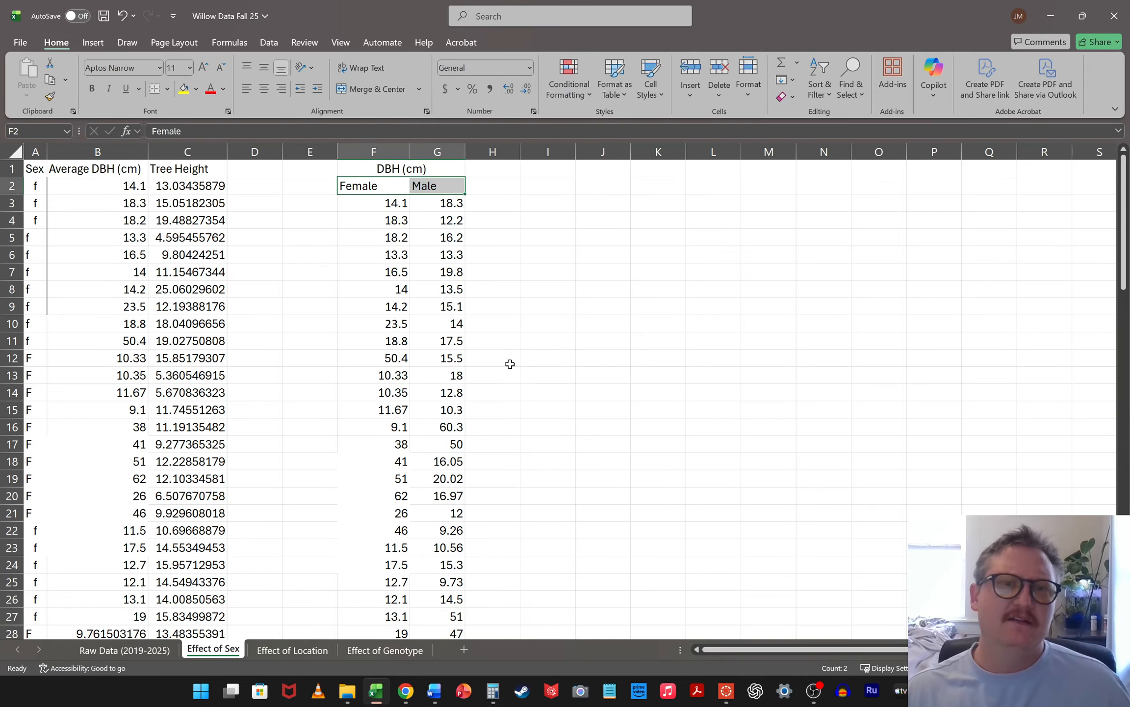
scroll(510, 363, down, 6)
scroll(505, 367, down, 6)
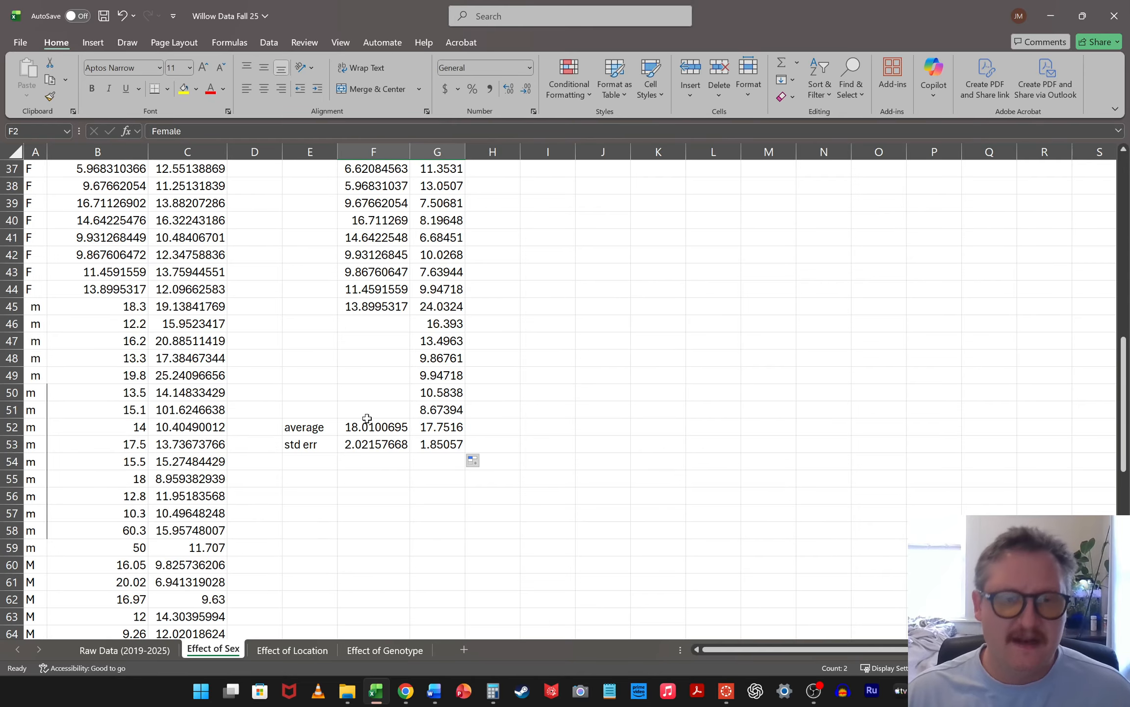
drag(378, 426, 437, 427)
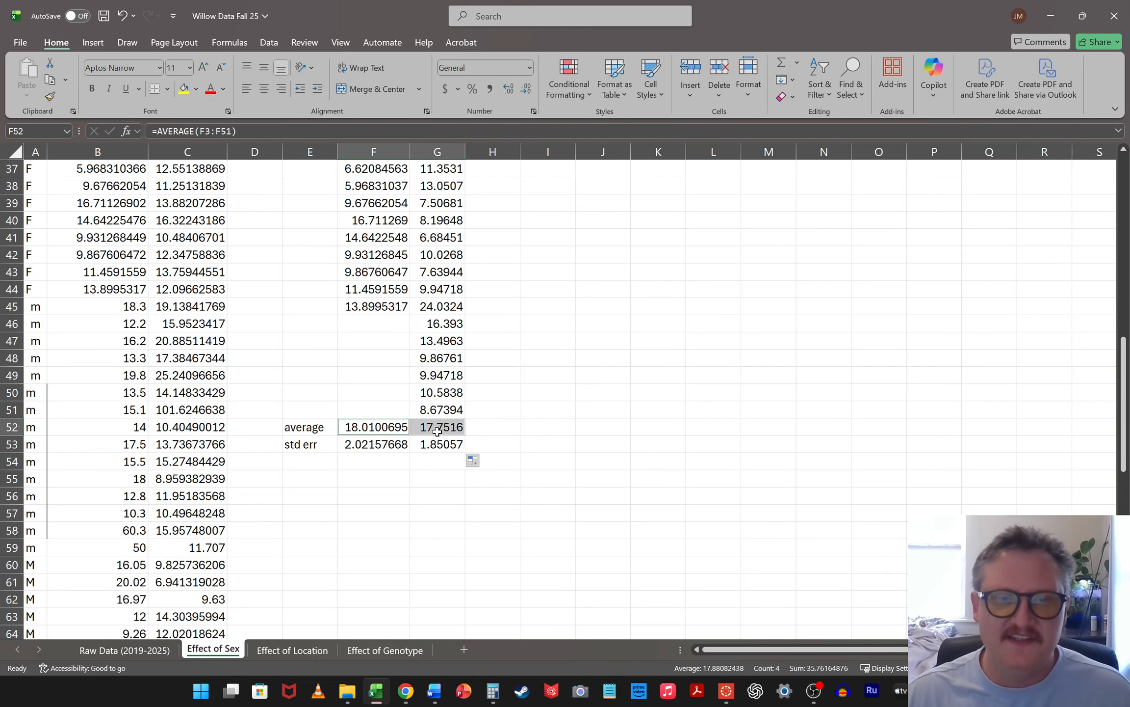
click(101, 39)
click(436, 64)
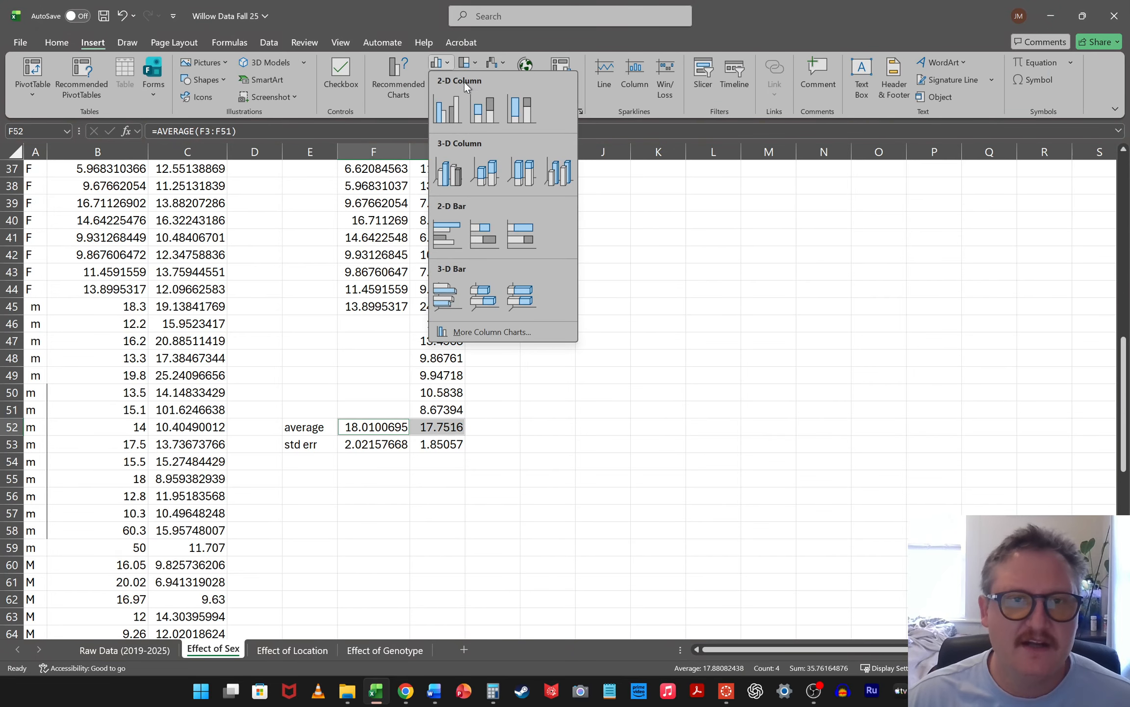
click(454, 107)
drag(636, 281, 786, 211)
Add error bars to the DBH column chart and switch their error amount to custom specified values
click(943, 214)
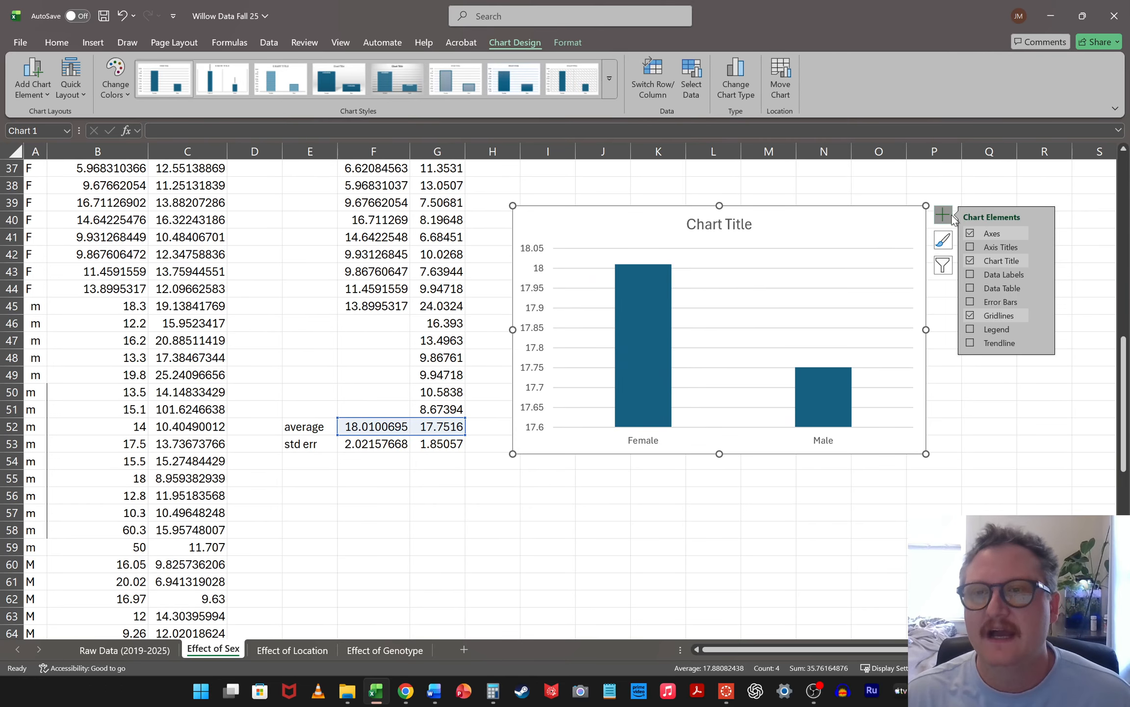
click(969, 300)
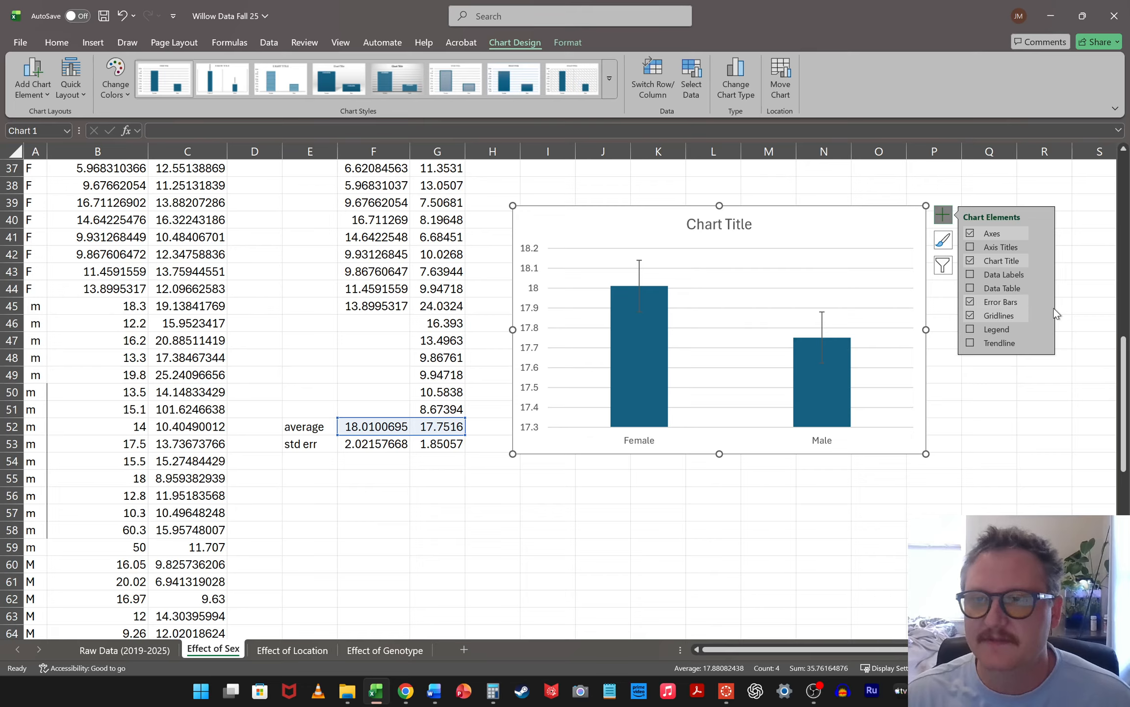
click(1044, 303)
click(929, 357)
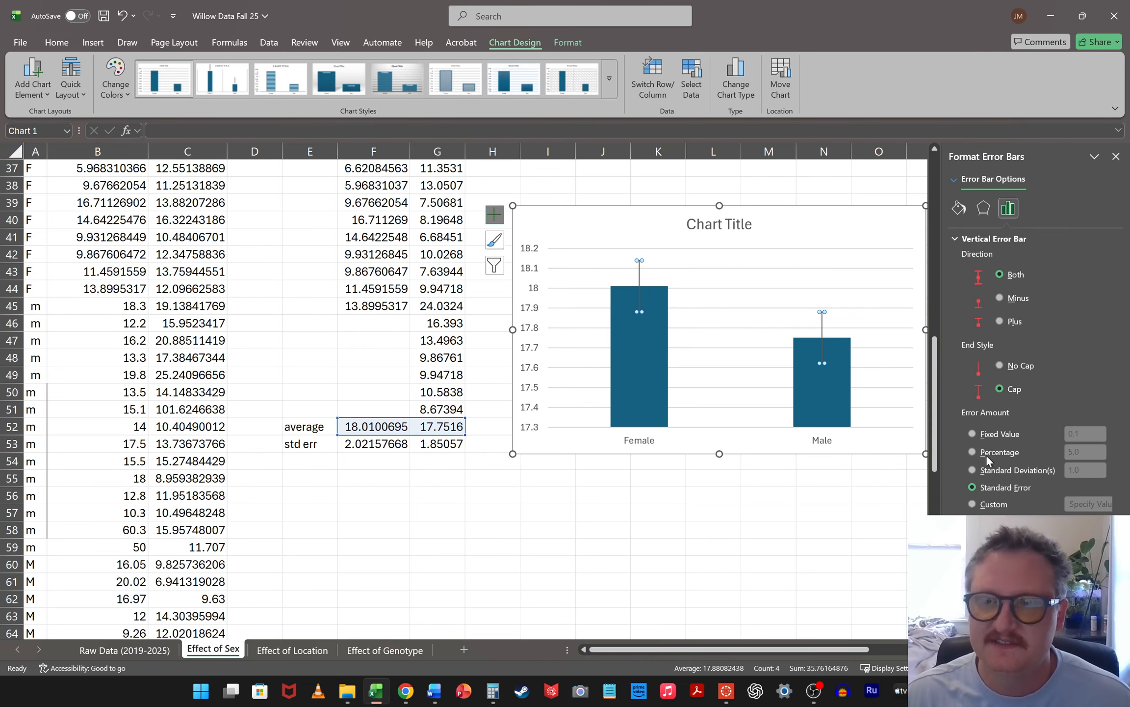
click(972, 504)
click(1090, 504)
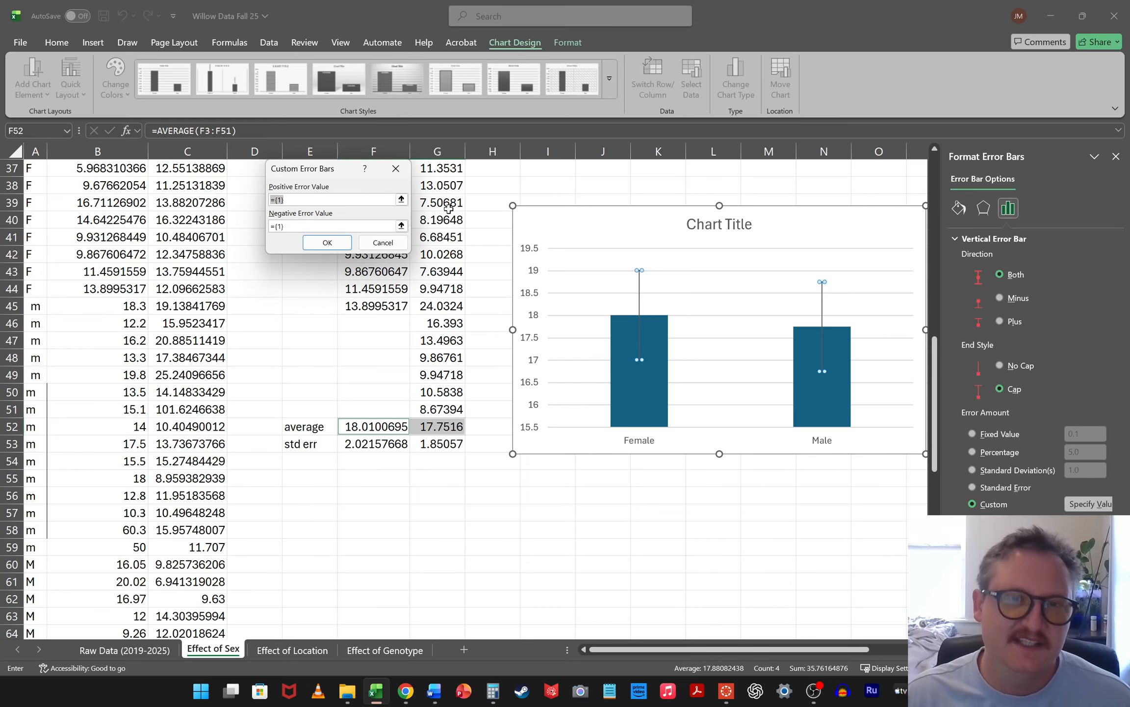
Set both the positive and negative custom error values to the standard errors in F53:G53
click(399, 199)
drag(362, 447, 454, 447)
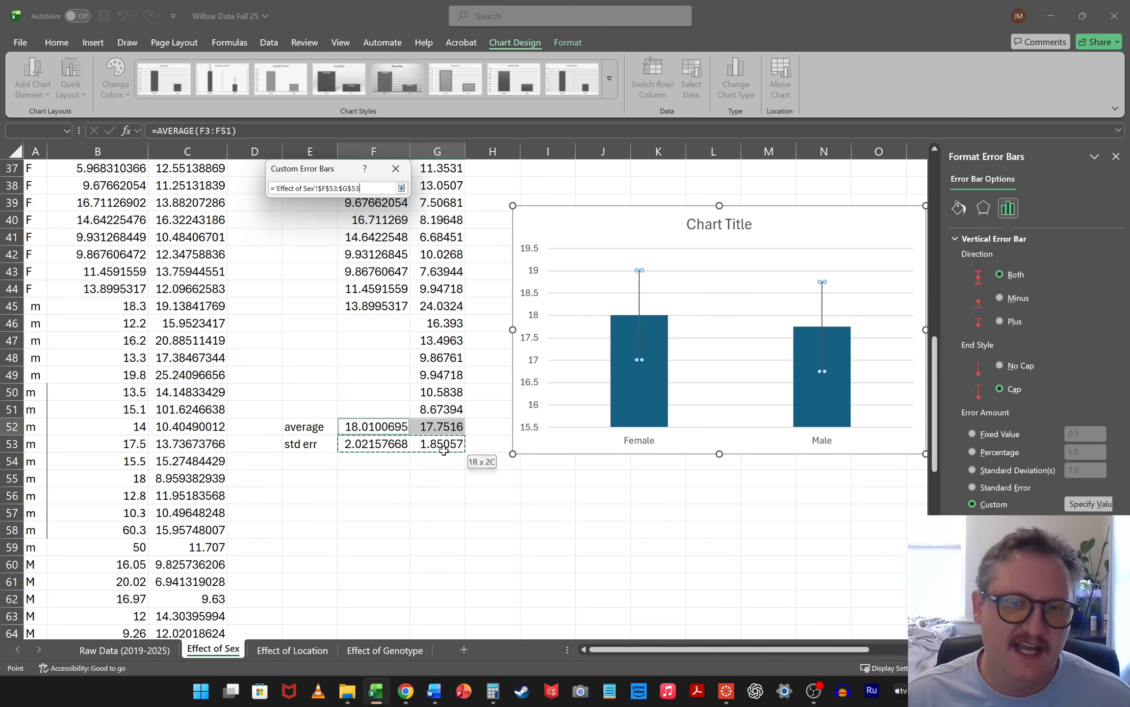
click(401, 188)
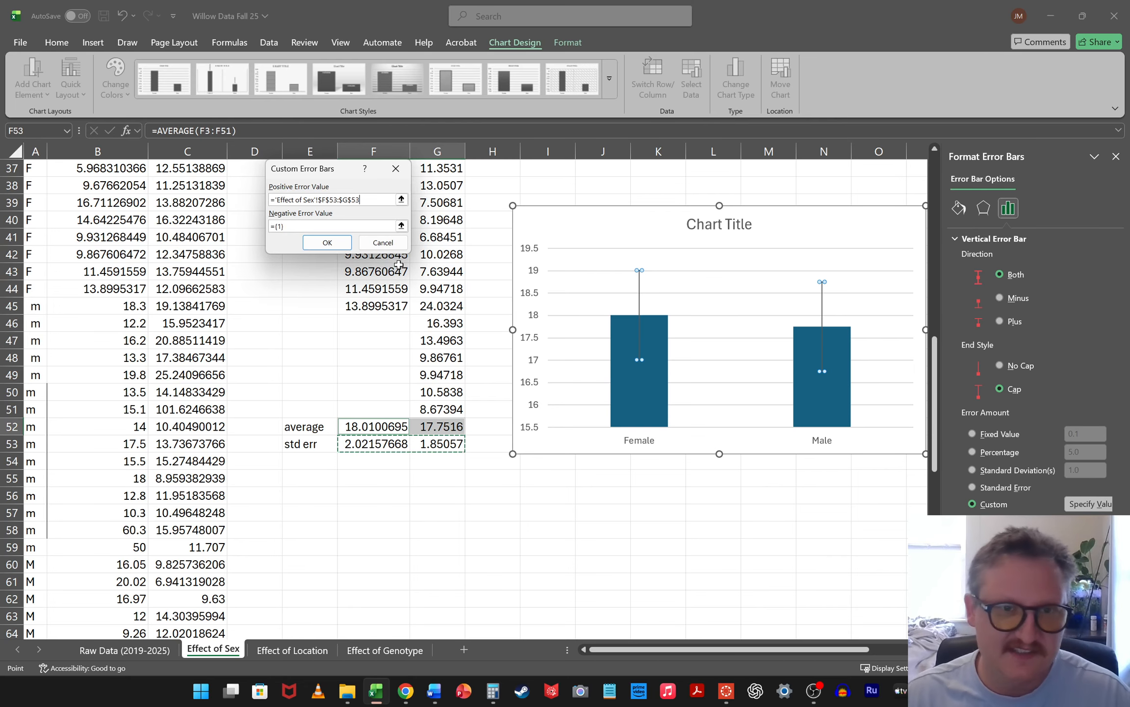
click(401, 225)
drag(374, 444, 439, 444)
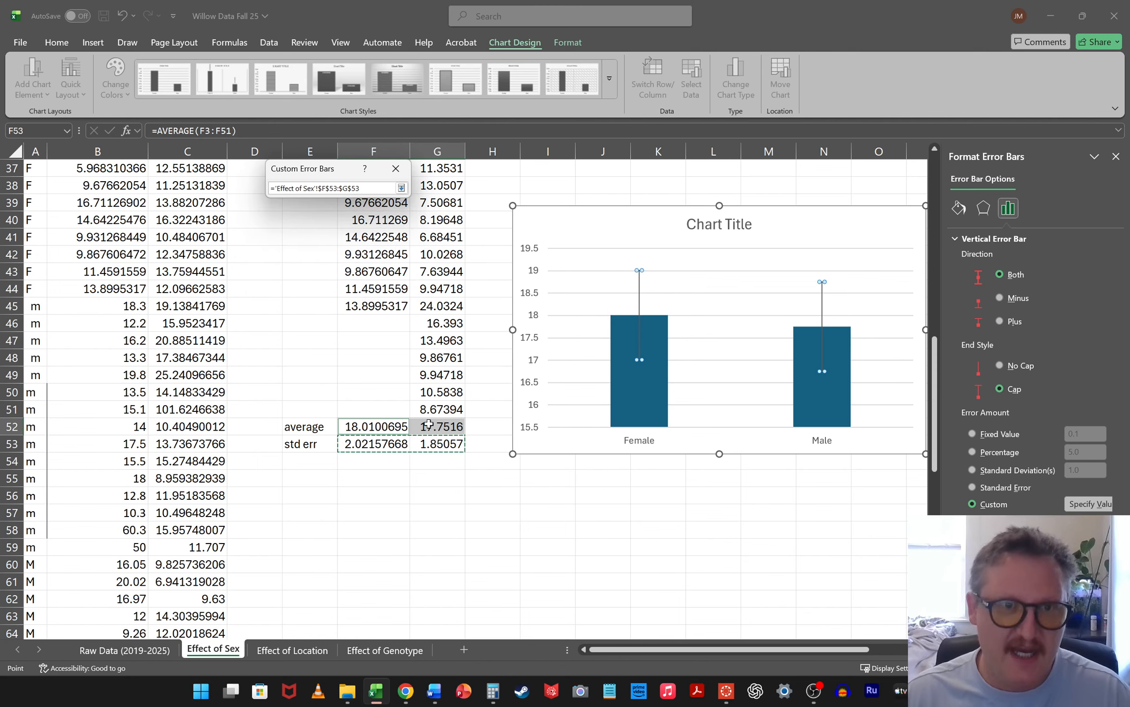
key(Return)
click(332, 245)
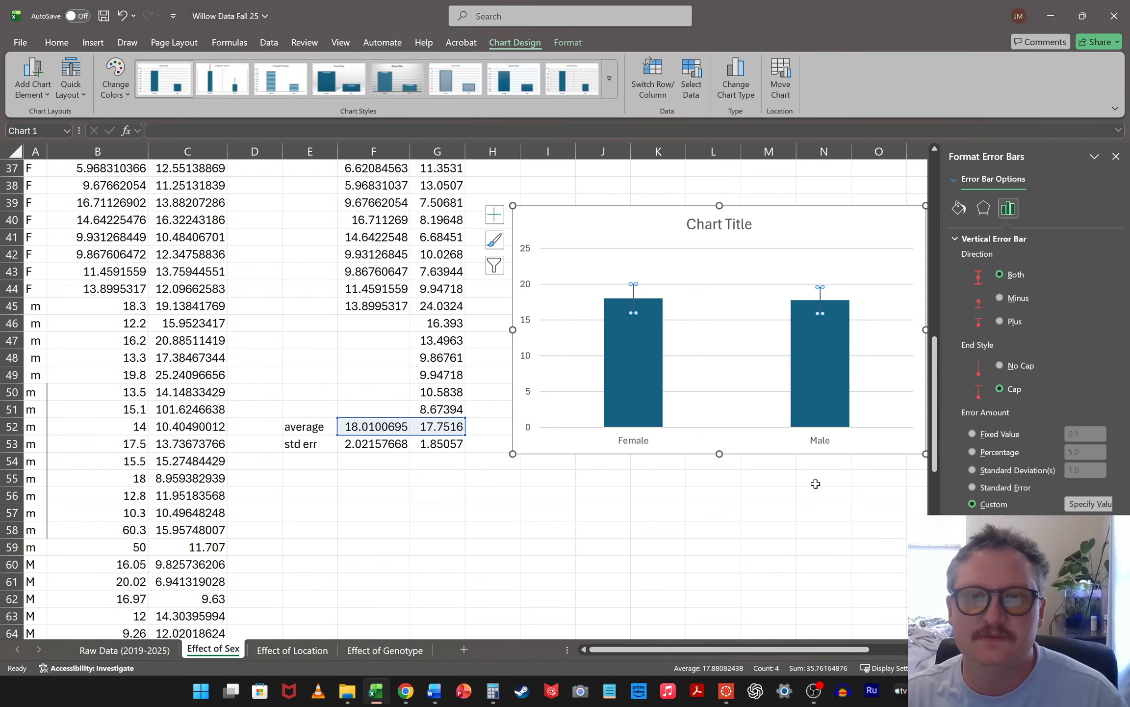
Delete the chart's gridlines and move the chart right beside the average and std err rows
click(741, 320)
click(741, 321)
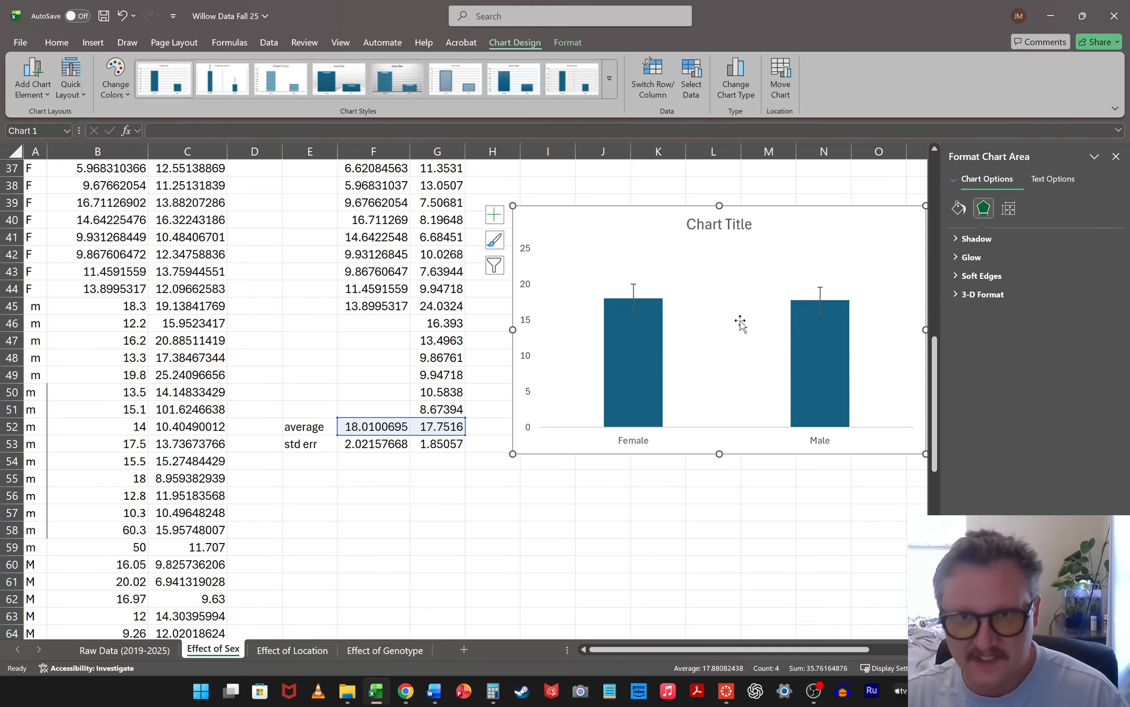
drag(812, 222, 769, 261)
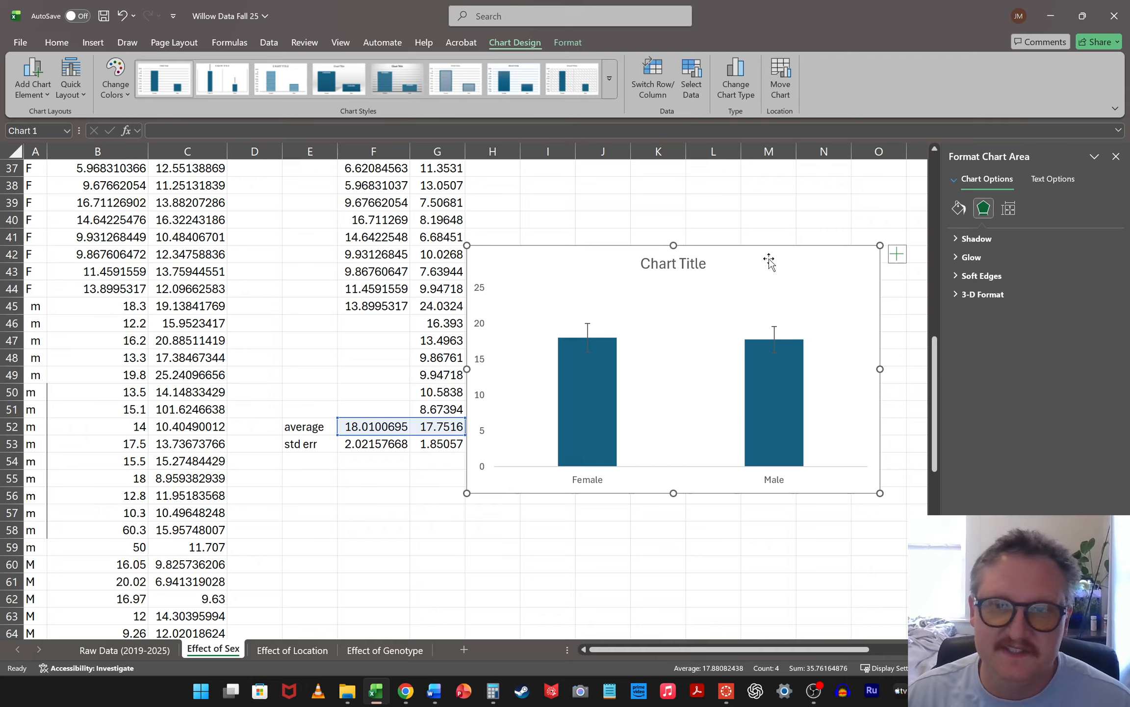
click(1117, 156)
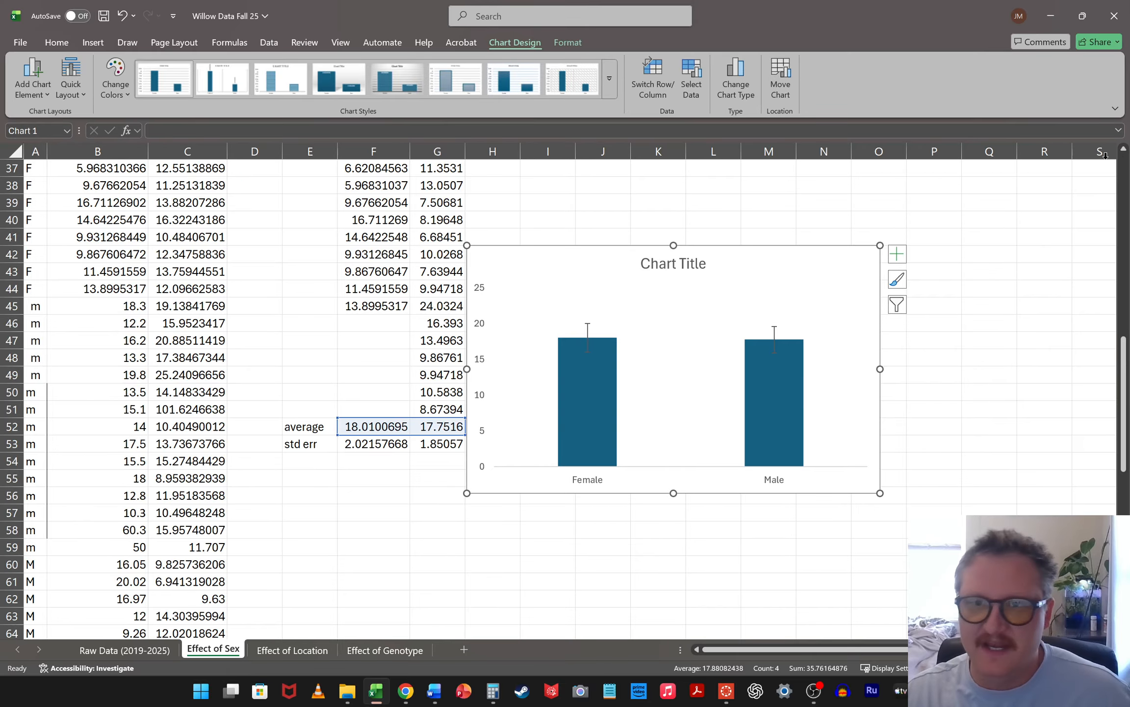
Add axis titles to the chart and remove the horizontal one, keeping only the vertical axis title
click(903, 261)
click(955, 286)
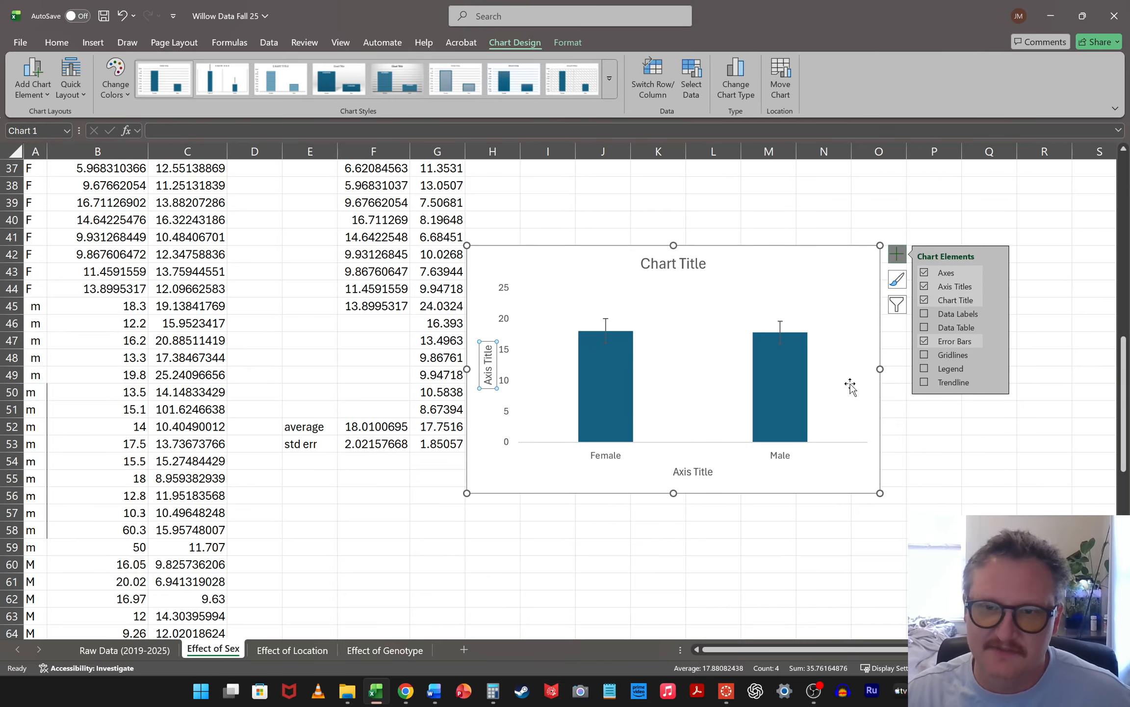
click(683, 472)
key(Delete)
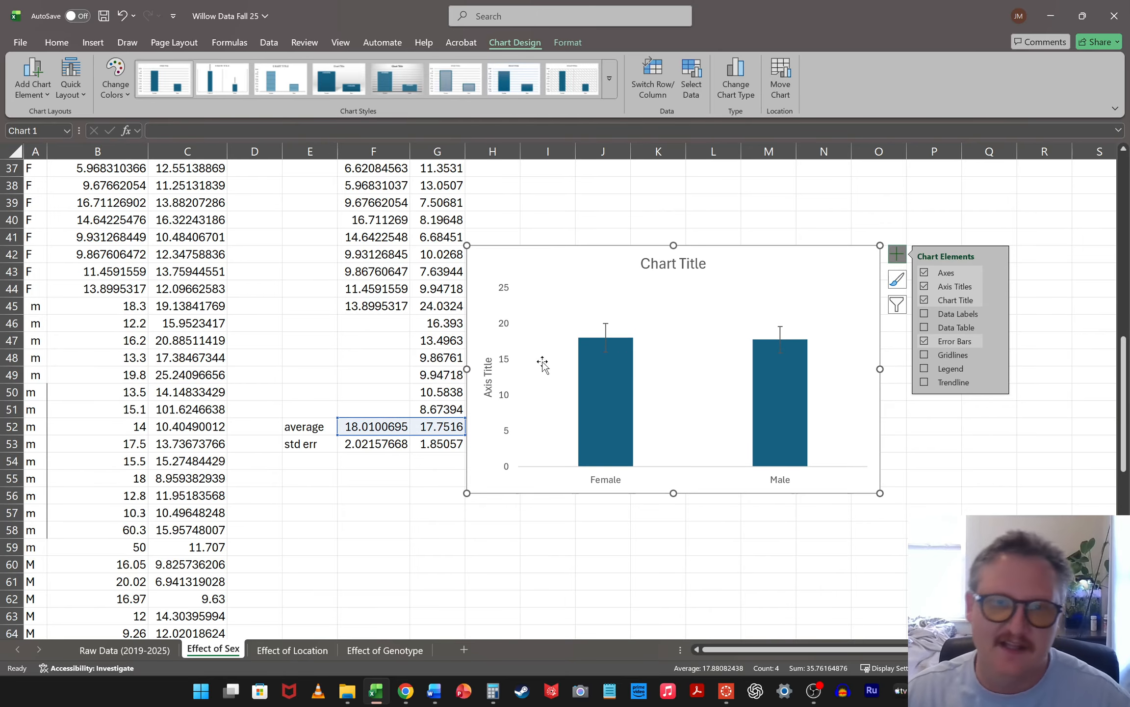
Replace the vertical axis title text with "DBH (cm)"
double_click(489, 373)
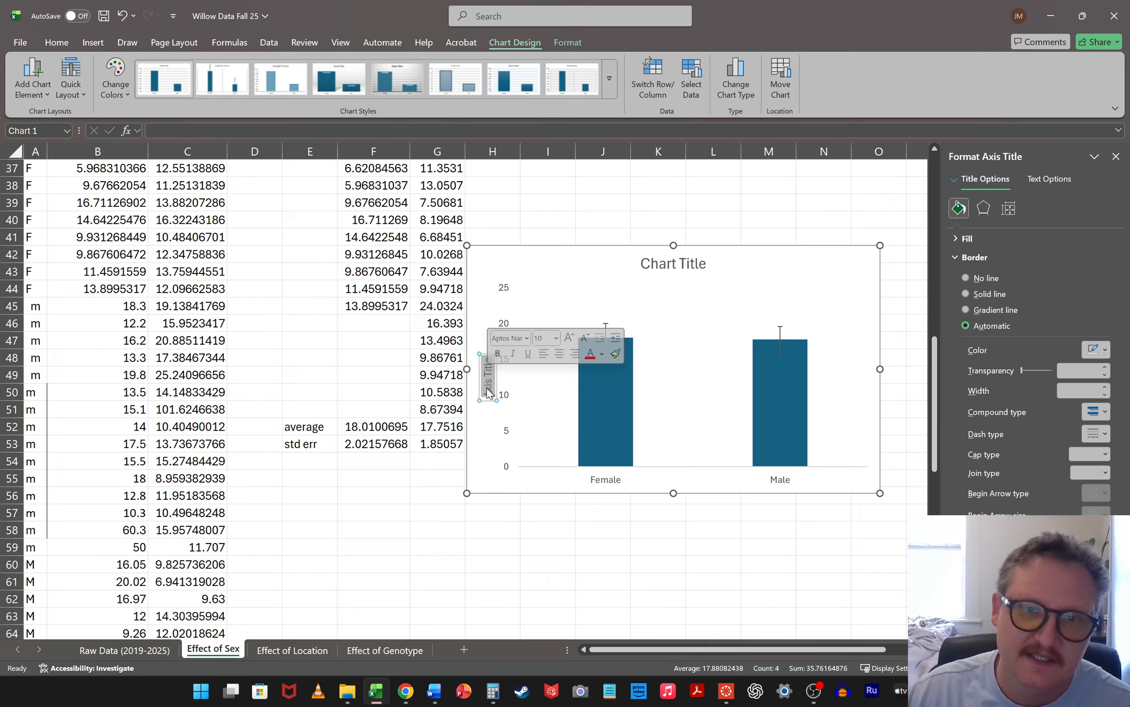
key(Delete)
key(Delete)
key(Delete)
key(Delete)
key(Delete)
key(Delete)
key(Delete)
key(Delete)
key(Delete)
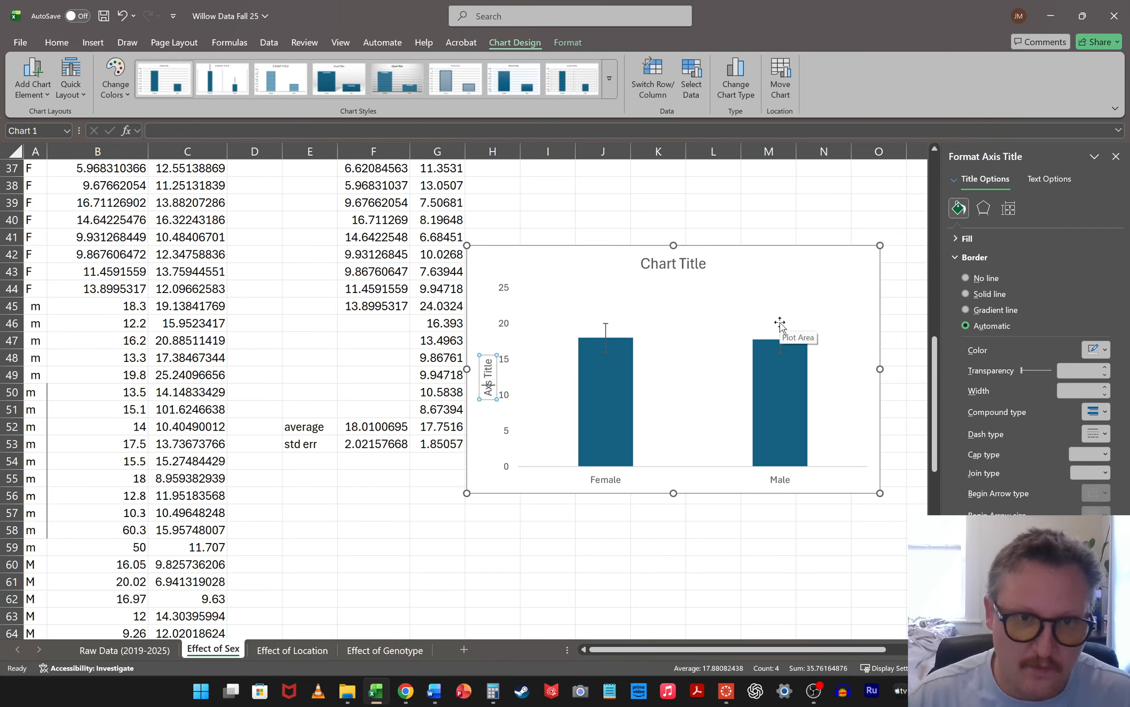
key(Delete)
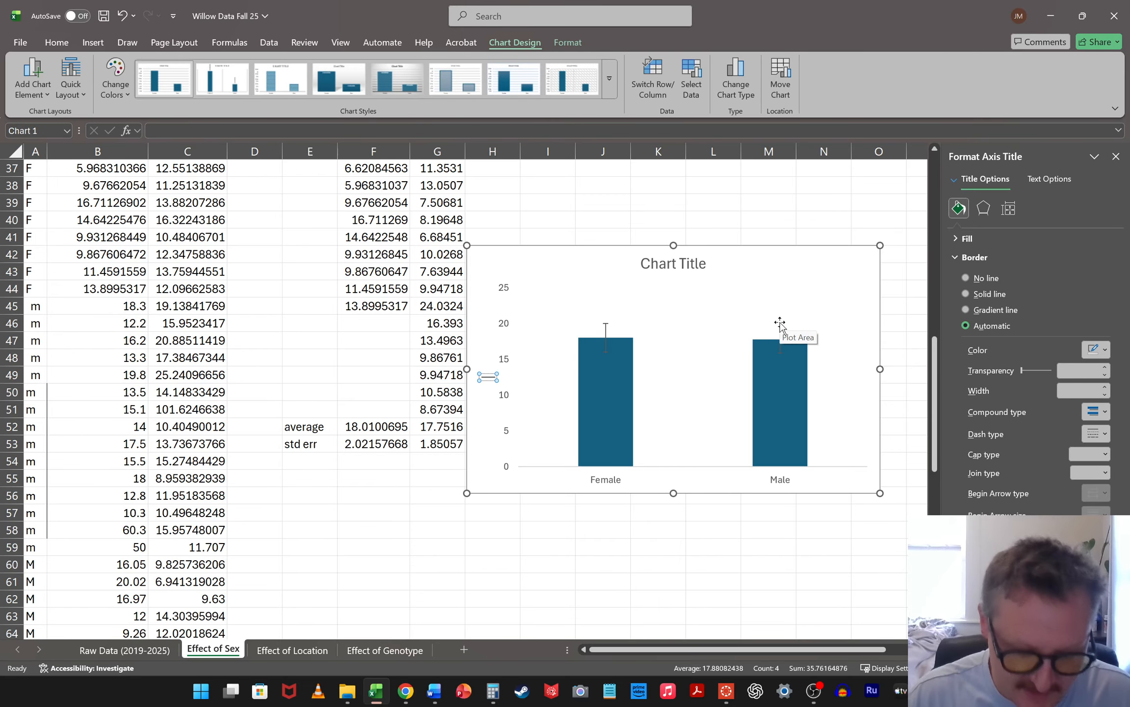
text(DBH (cm))
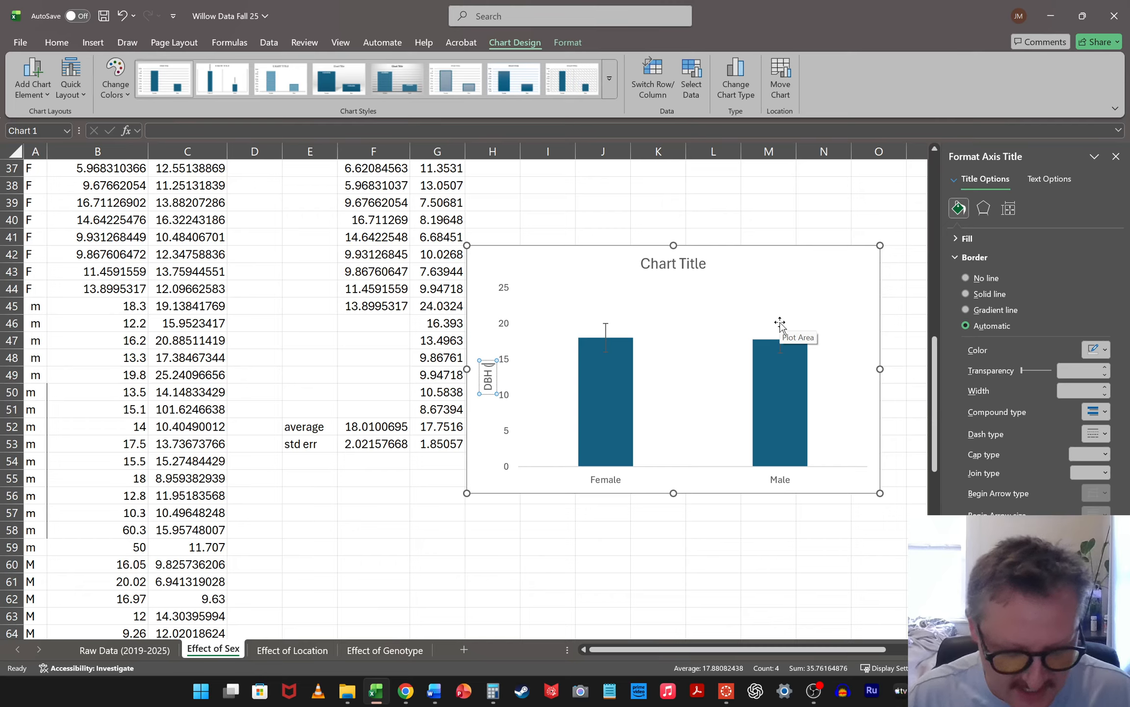
click(760, 563)
Delete the placeholder chart title from the DBH chart
click(683, 270)
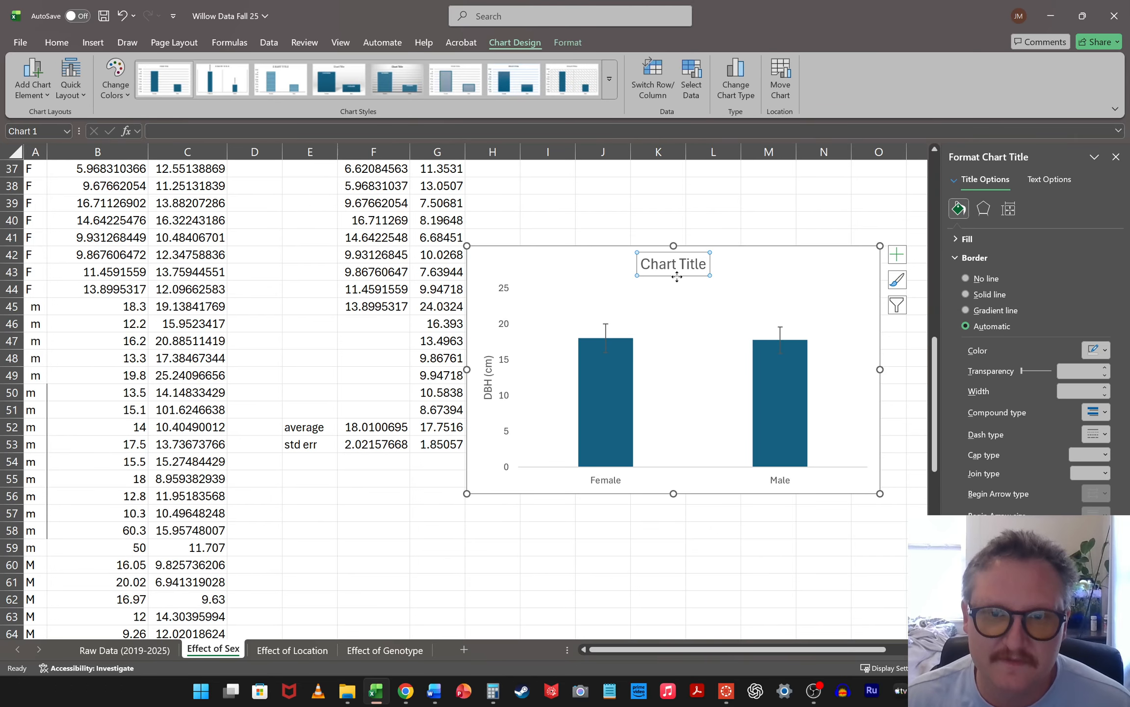
key(Delete)
click(712, 203)
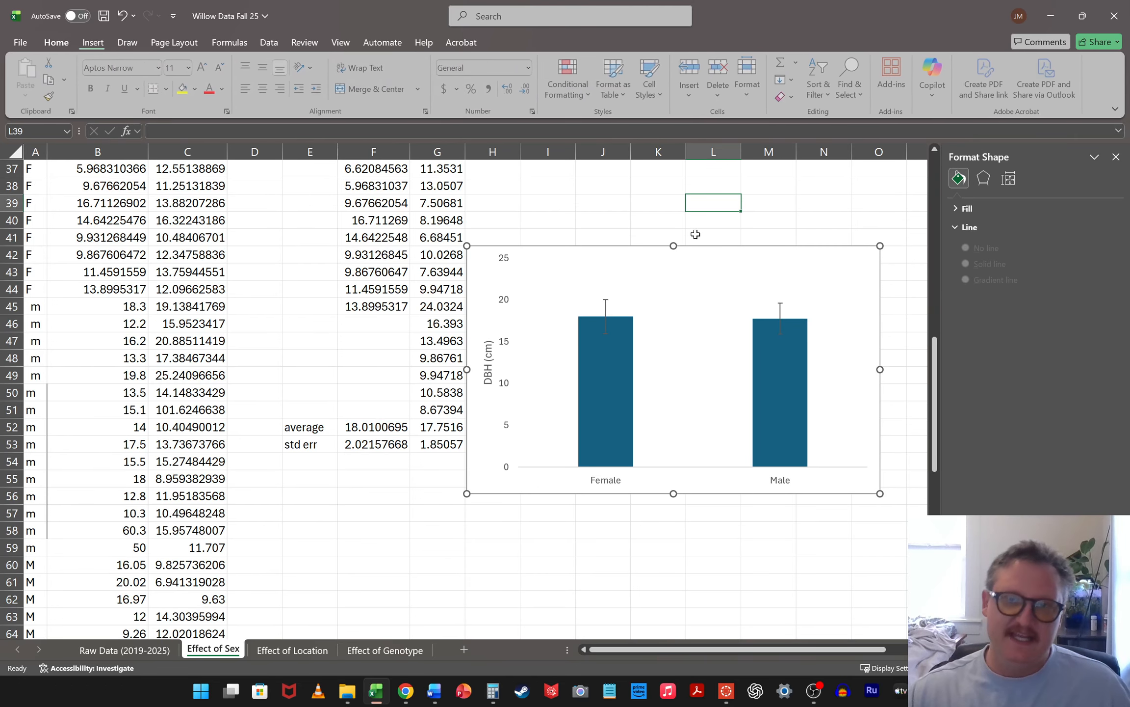
Select cell J9 beside the DBH data and check in the Excel add-ins list that Analysis ToolPak is enabled
scroll(844, 302, up, 3)
scroll(837, 371, down, 2)
scroll(731, 373, up, 1)
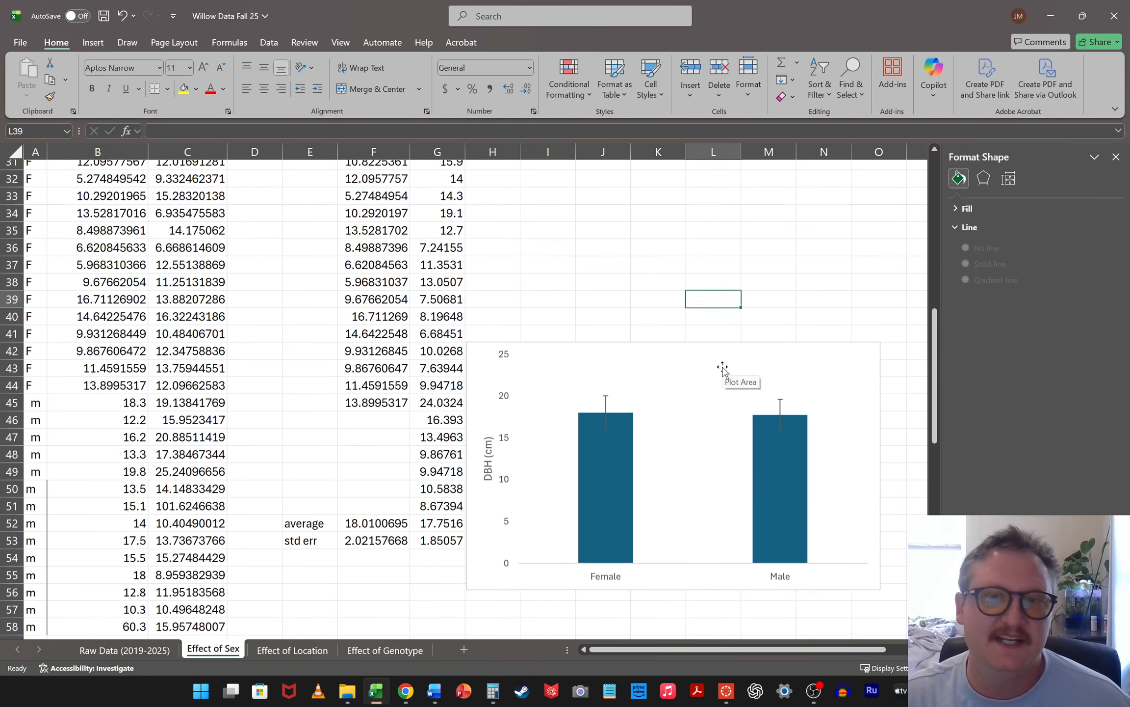
scroll(730, 331, down, 2)
scroll(419, 323, up, 10)
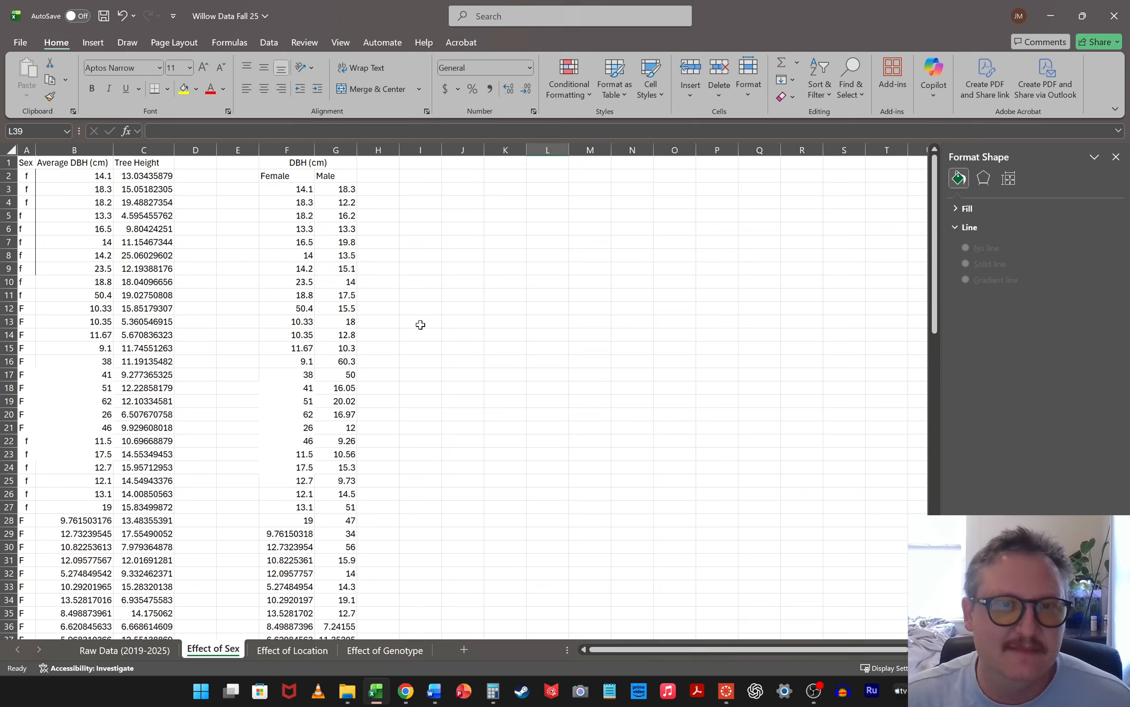
click(481, 274)
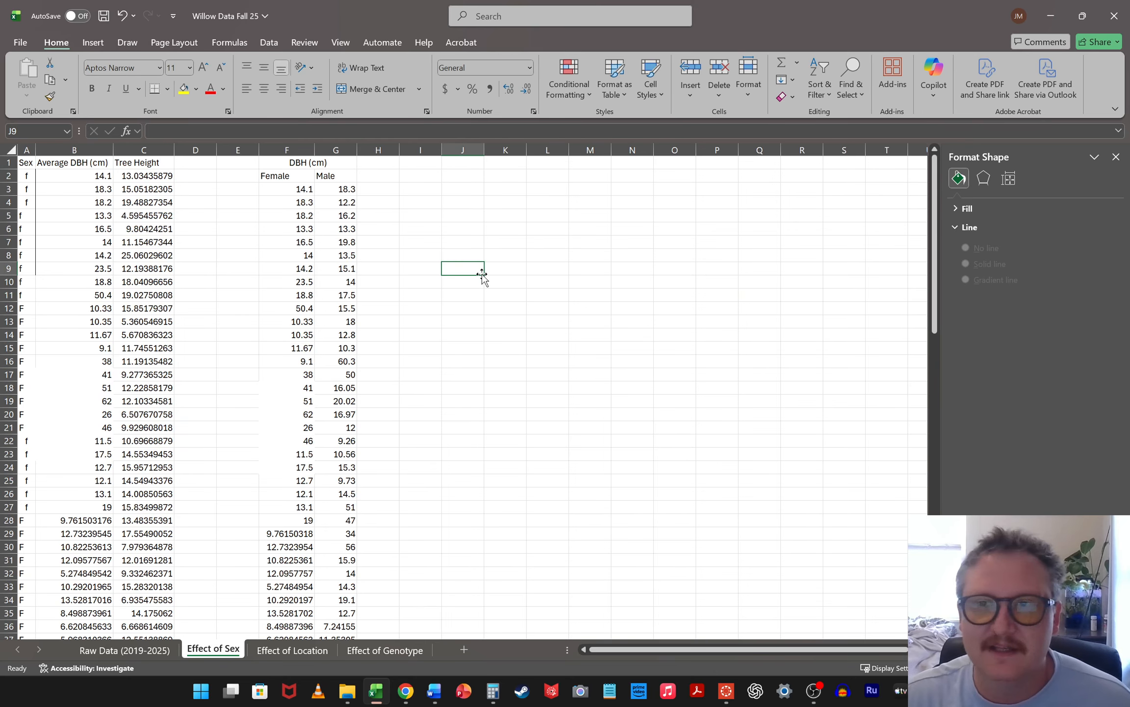
click(262, 45)
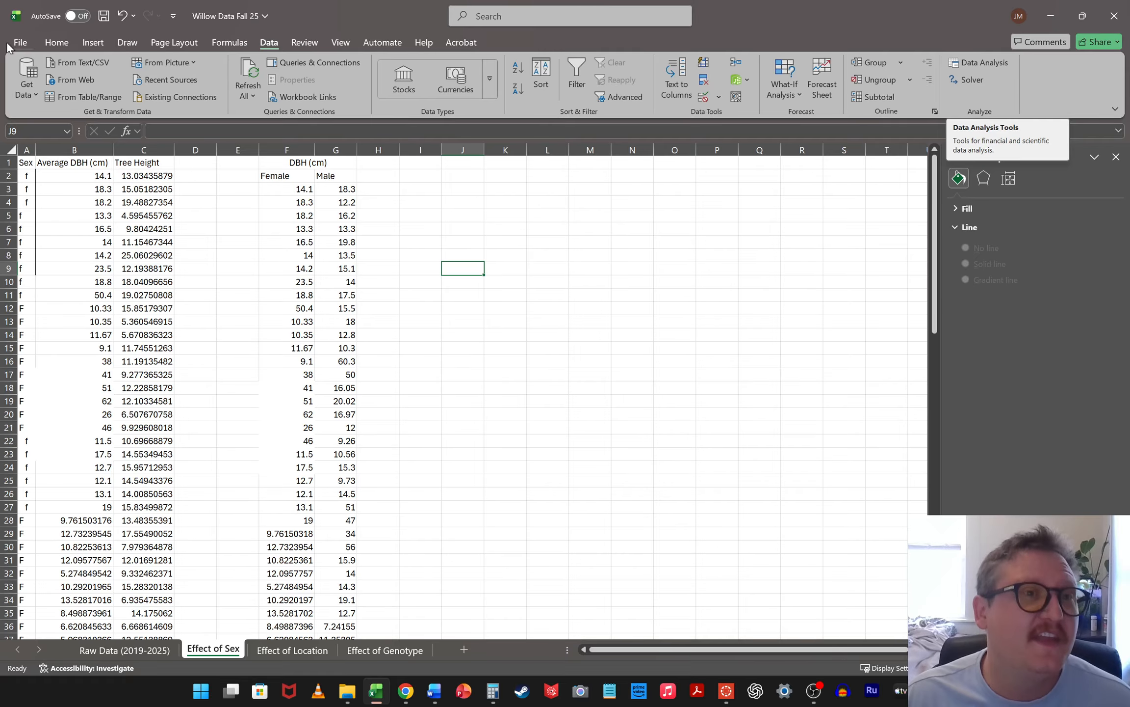
click(22, 45)
click(41, 652)
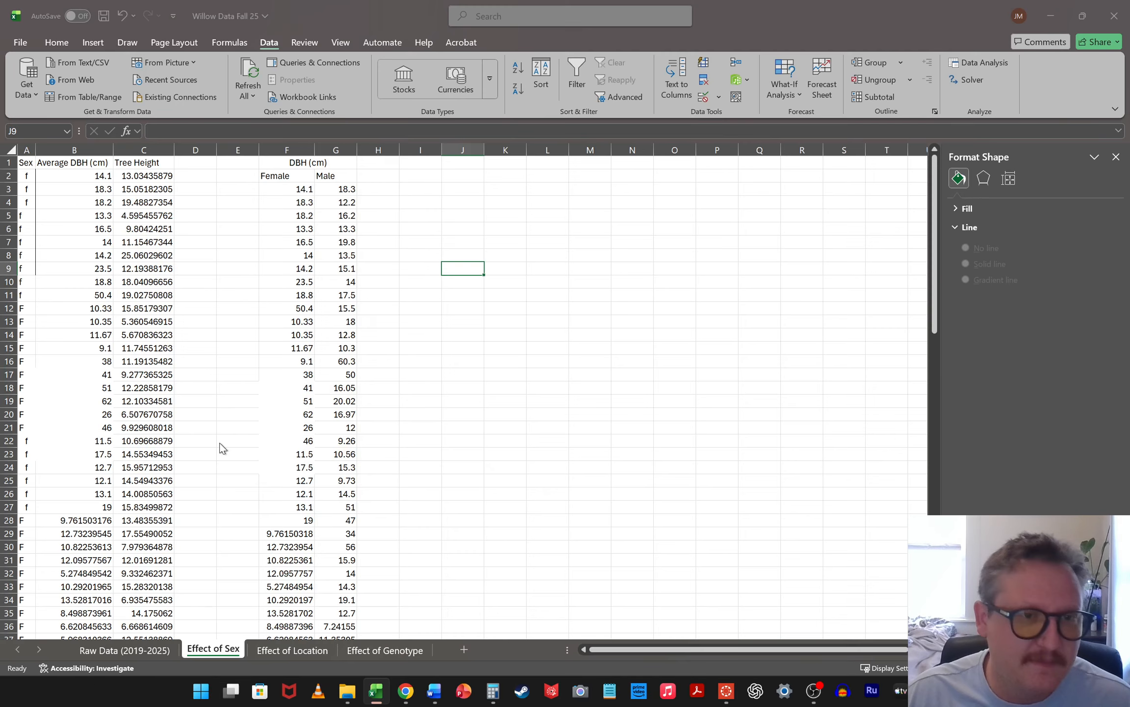
click(332, 357)
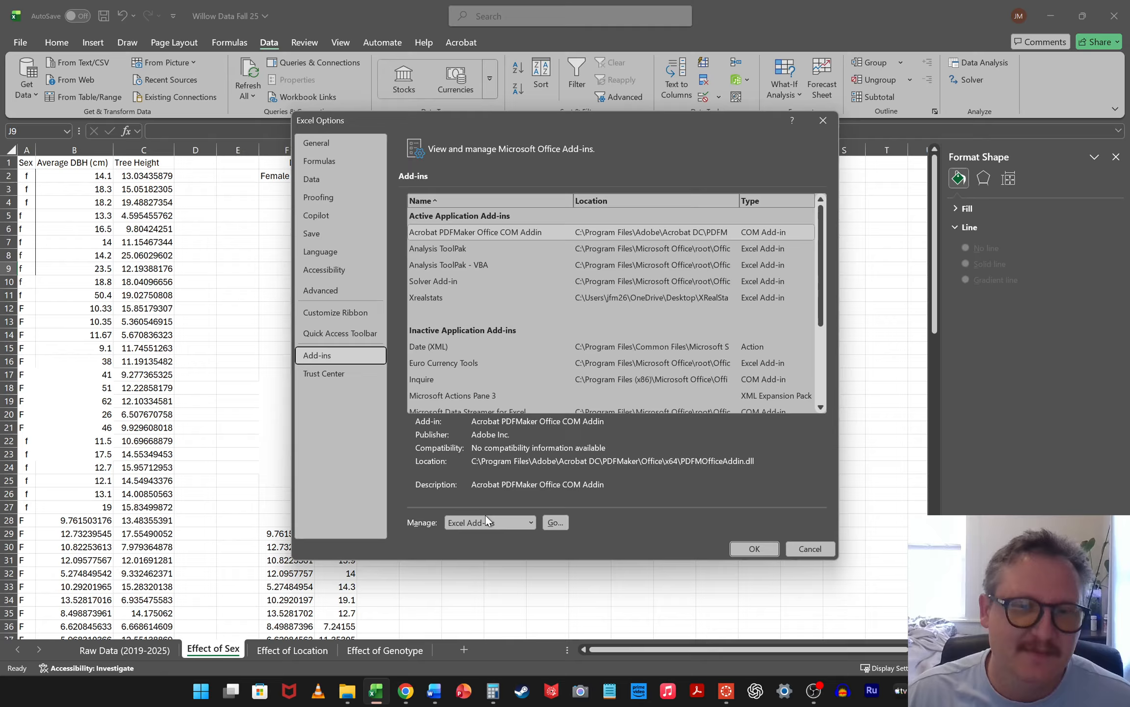
click(555, 522)
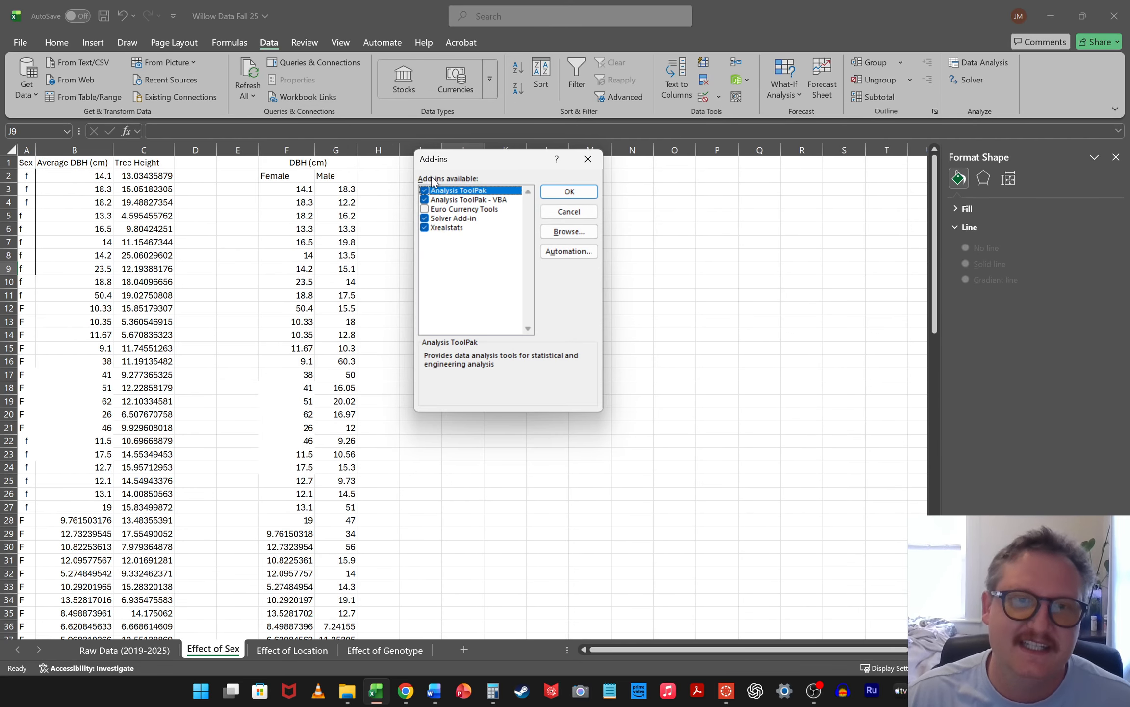
click(569, 191)
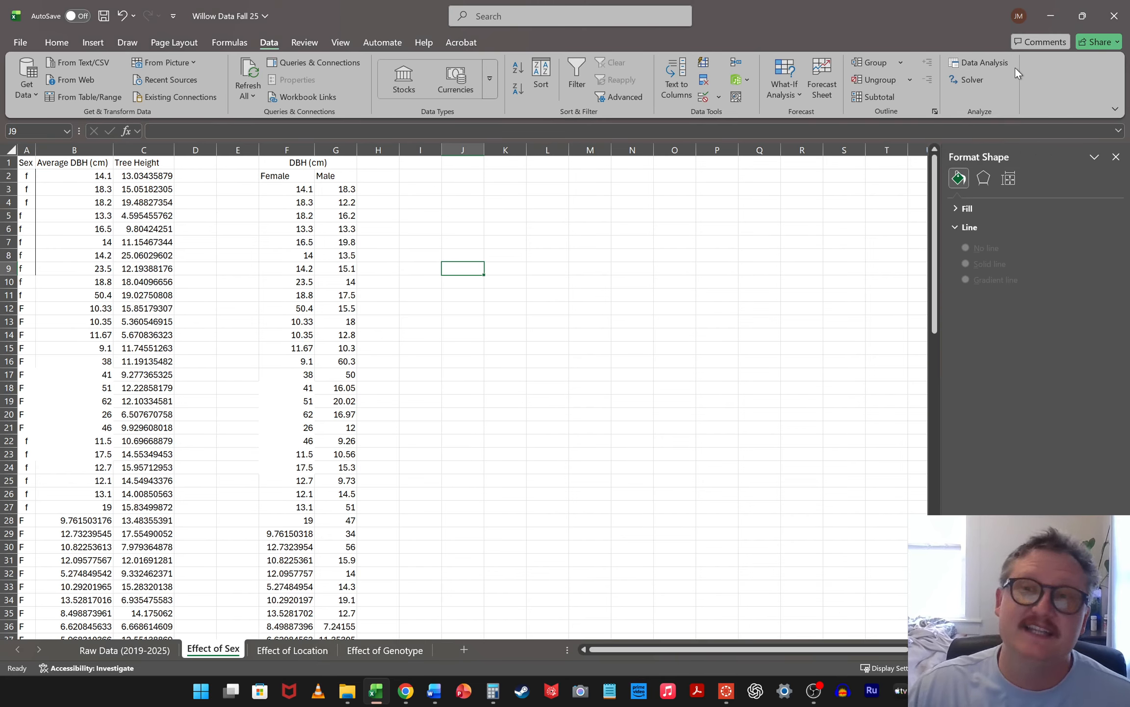
Start a t-Test: Two-Sample Assuming Equal Variances from the data analysis tools
click(990, 64)
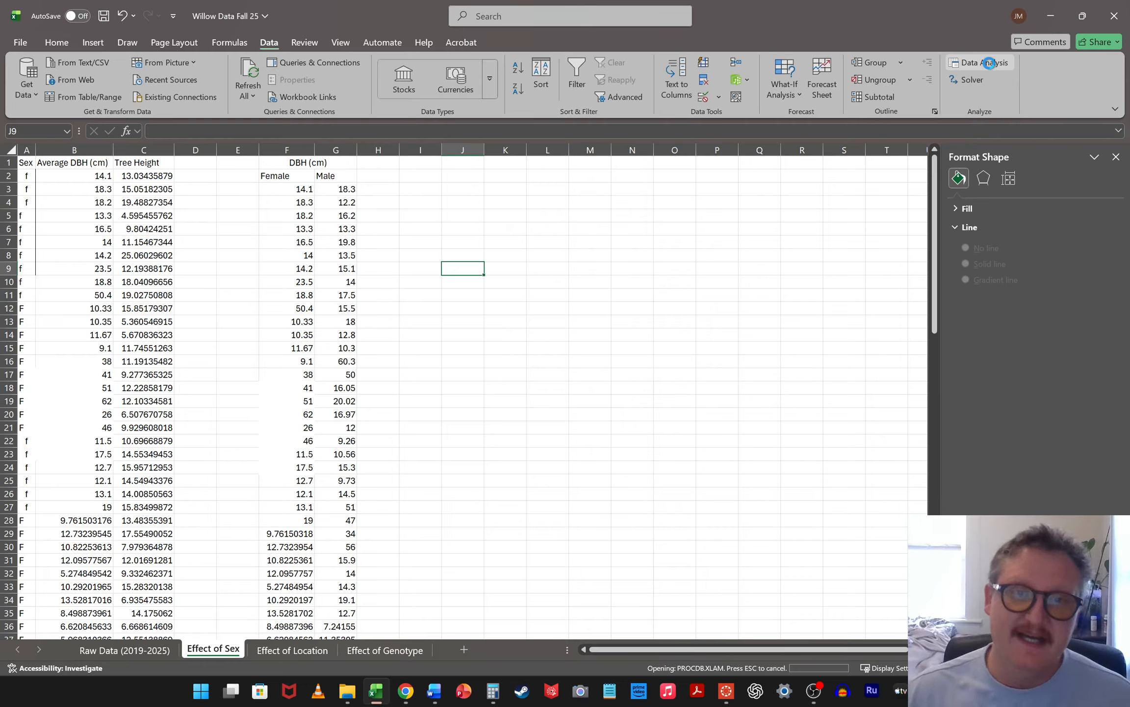
scroll(458, 320, down, 3)
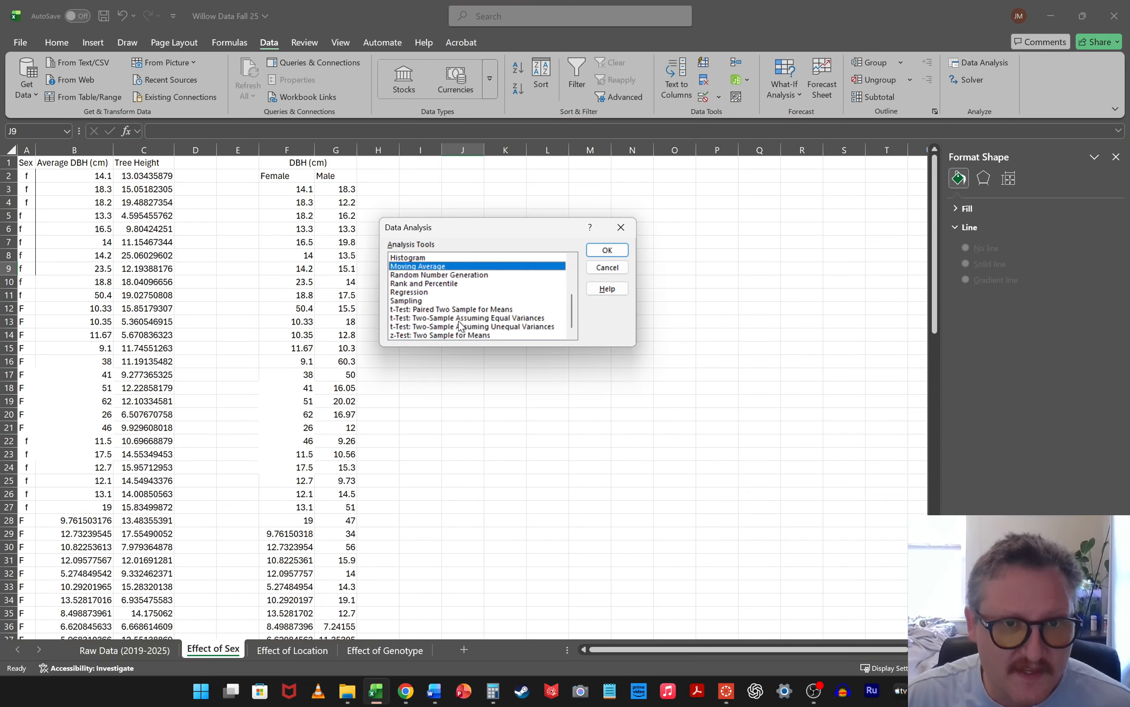
click(434, 326)
click(430, 310)
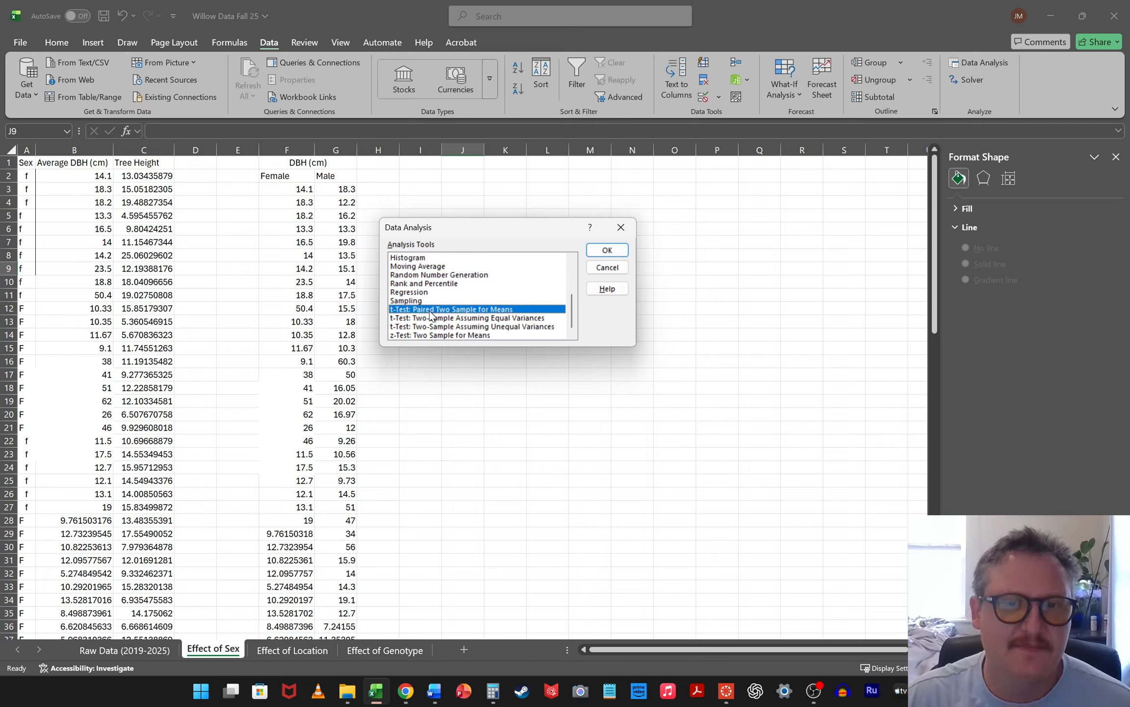
click(434, 319)
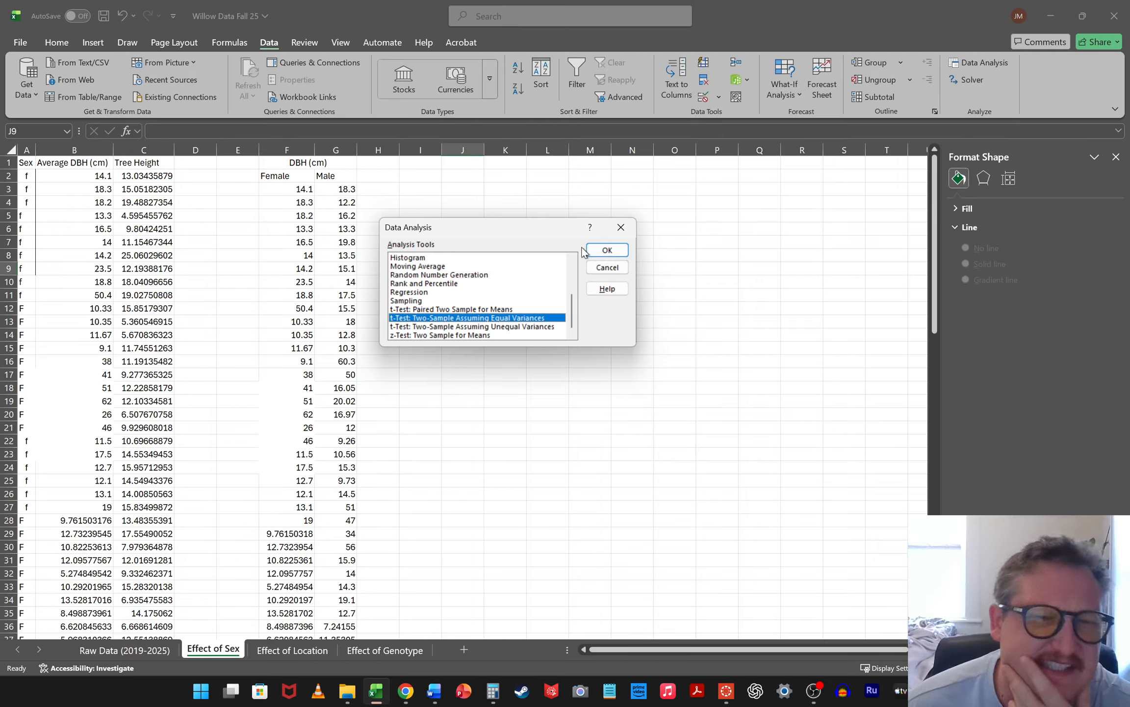
click(606, 251)
Set the t-test's Variable 1 range to the Female DBH column with its heading, F2:F51
click(563, 229)
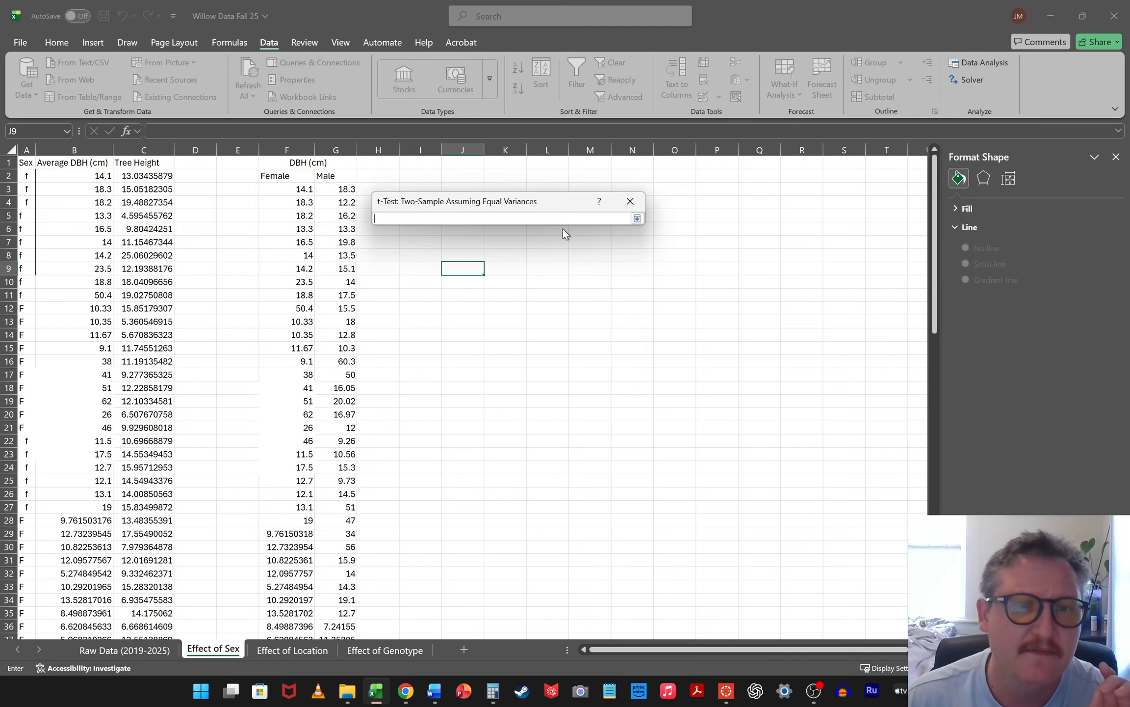
click(278, 176)
scroll(284, 391, down, 11)
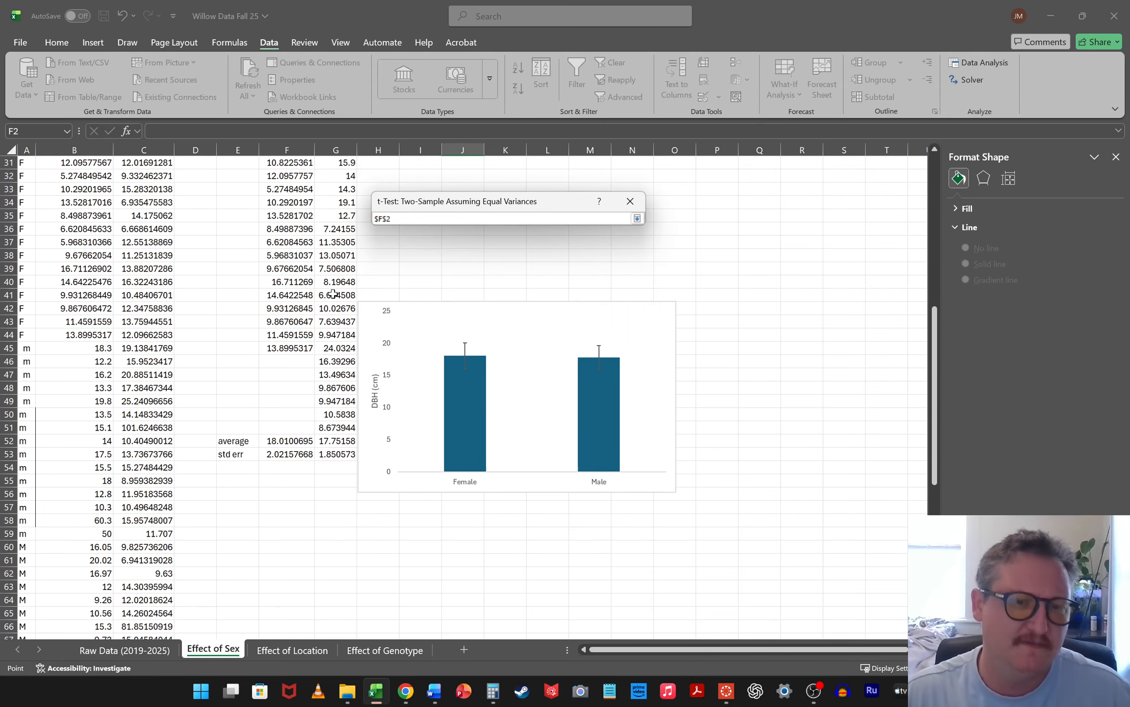
shift+click(283, 392)
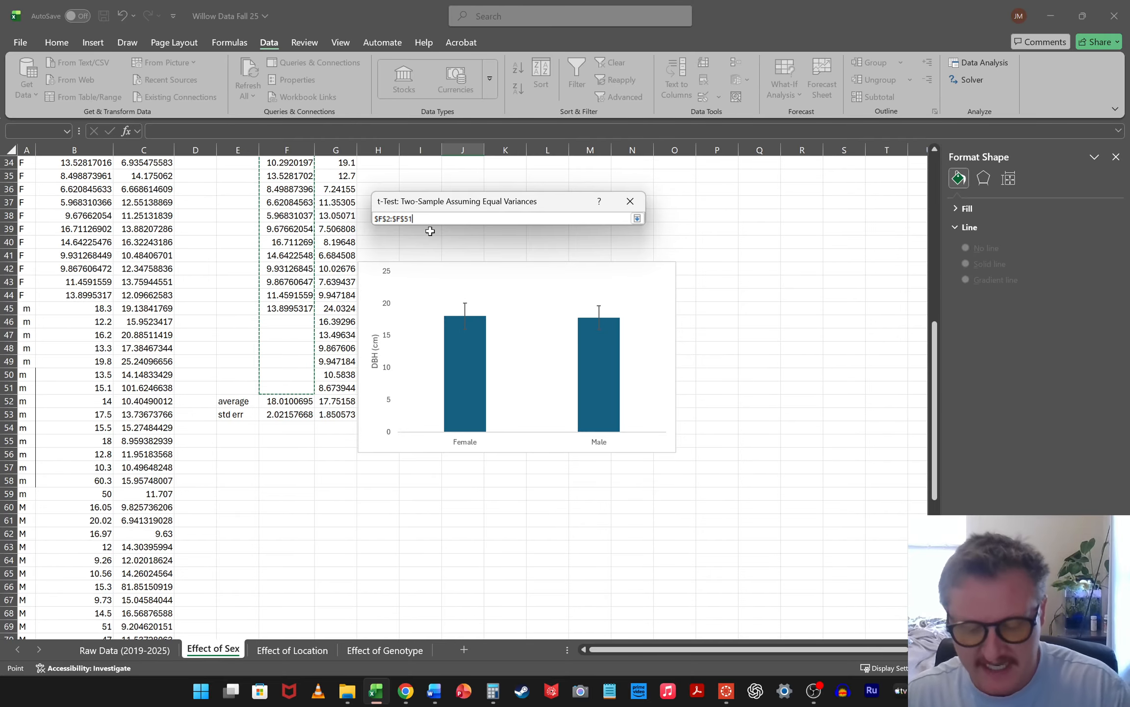
key(Return)
Set the t-test's Variable 2 range to the Male DBH column with its heading, G2:G51
click(562, 242)
scroll(365, 243, up, 10)
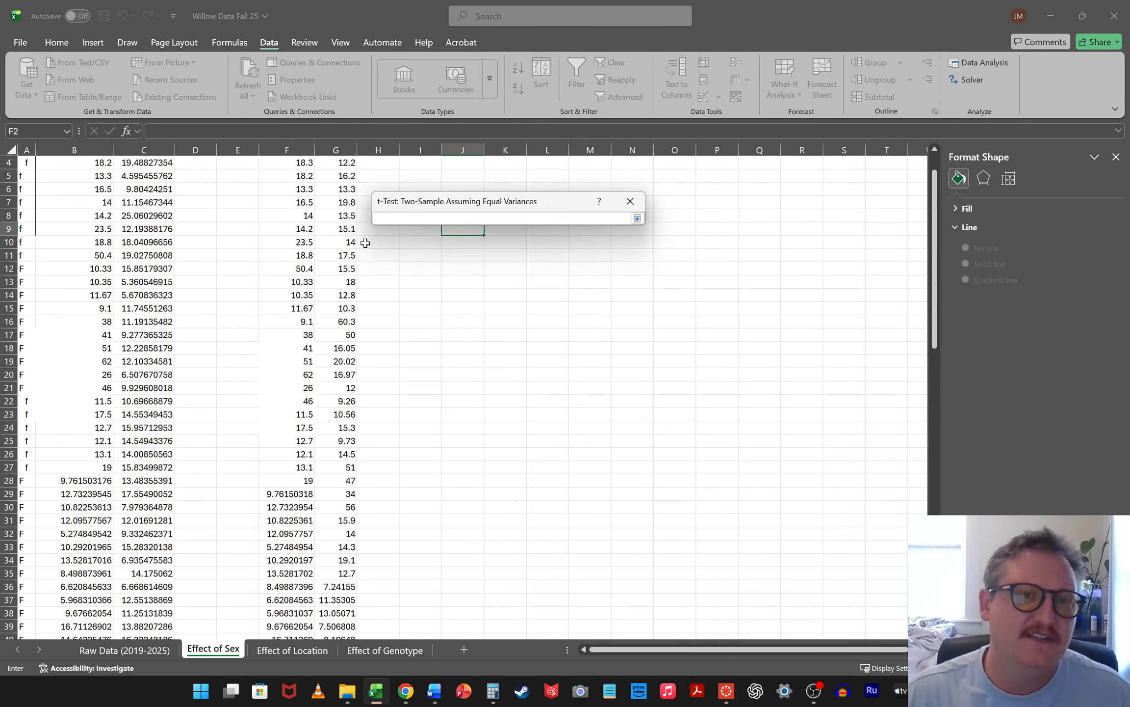
scroll(366, 243, up, 1)
click(328, 176)
scroll(393, 321, down, 6)
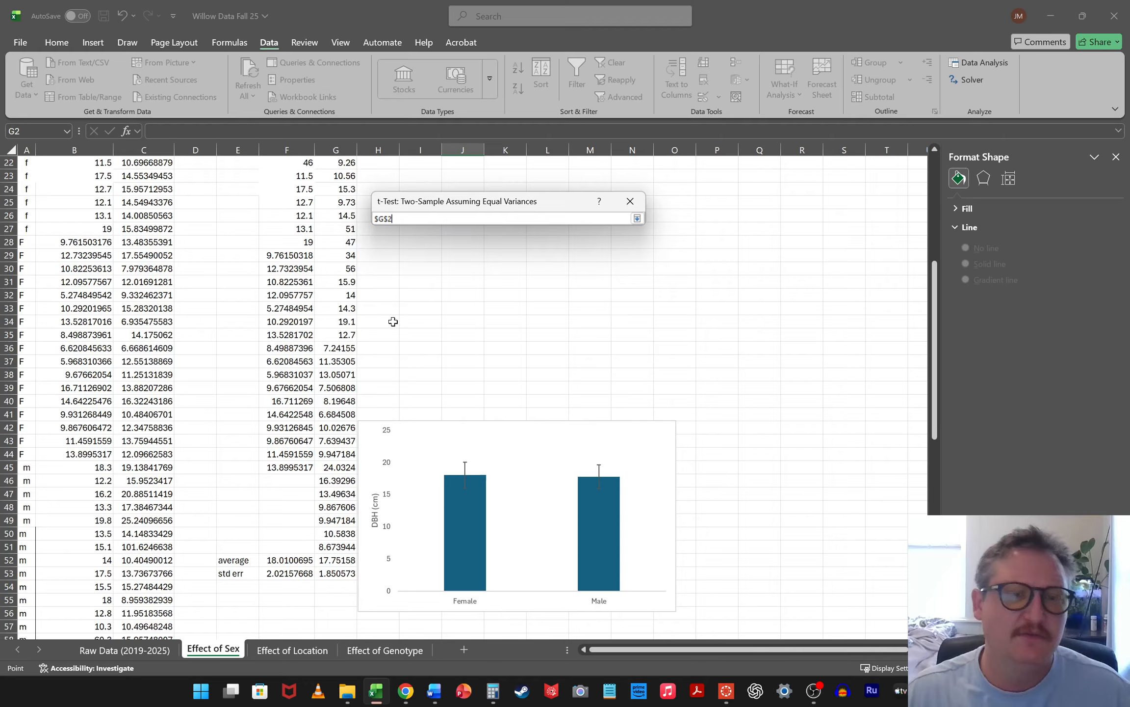
shift+click(333, 543)
scroll(346, 276, up, 6)
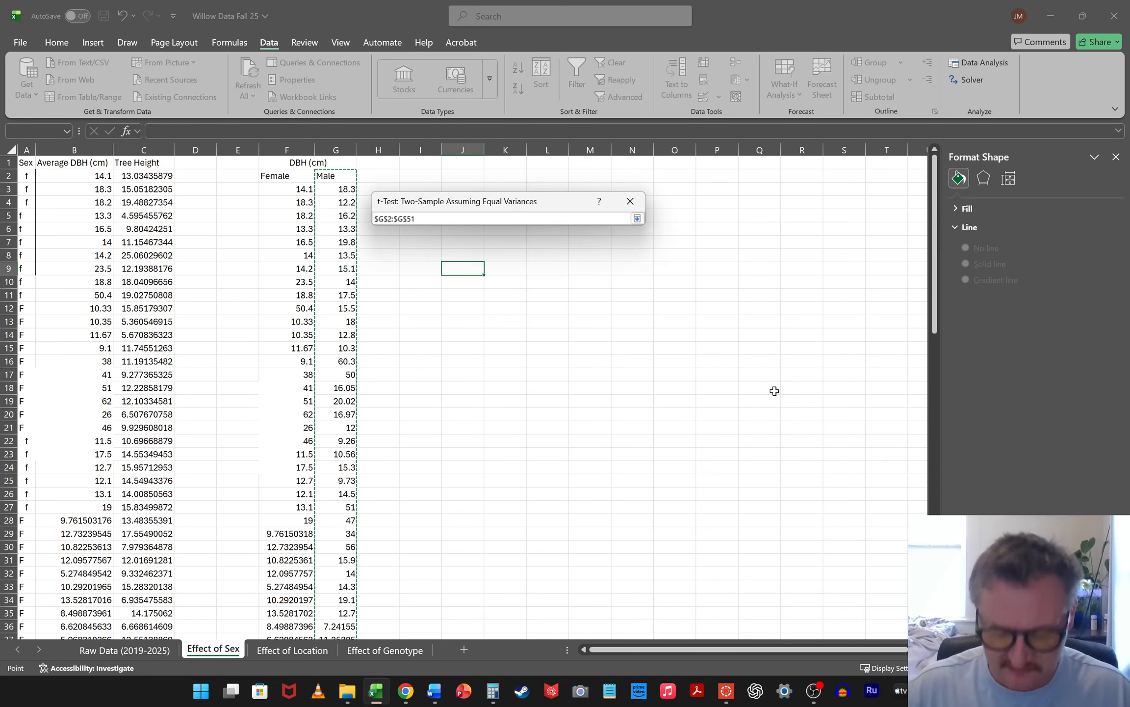
key(Return)
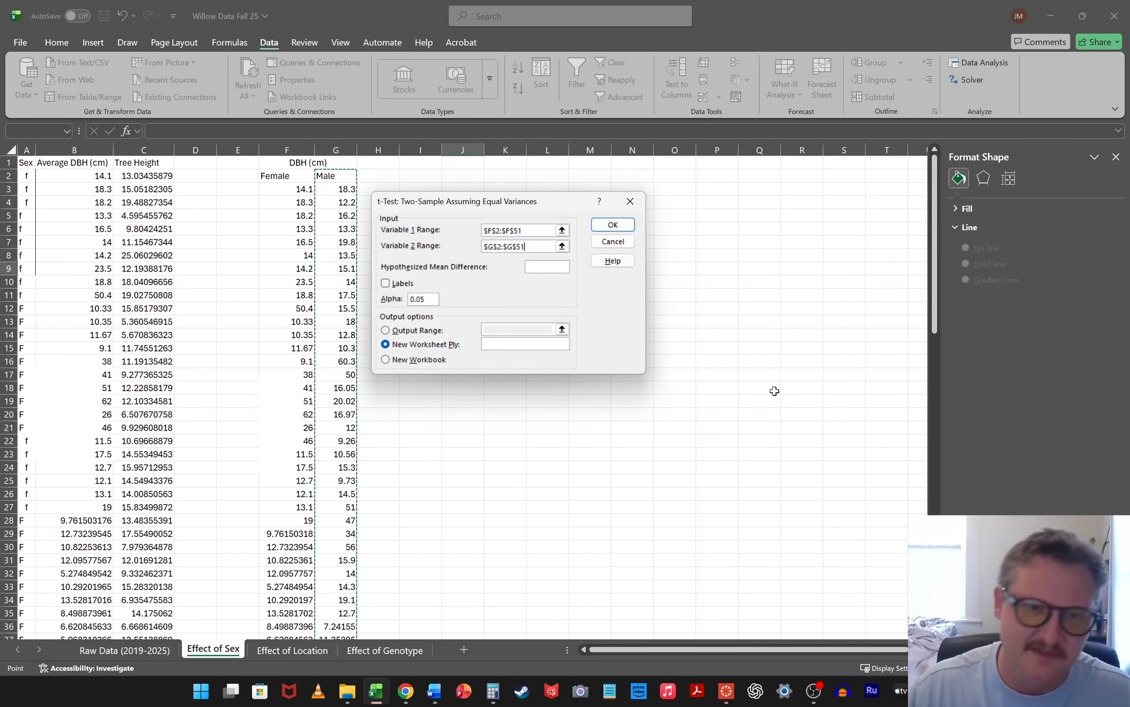
Enable Labels, set the output range to cell H57 below the chart, and run the t-test
click(391, 284)
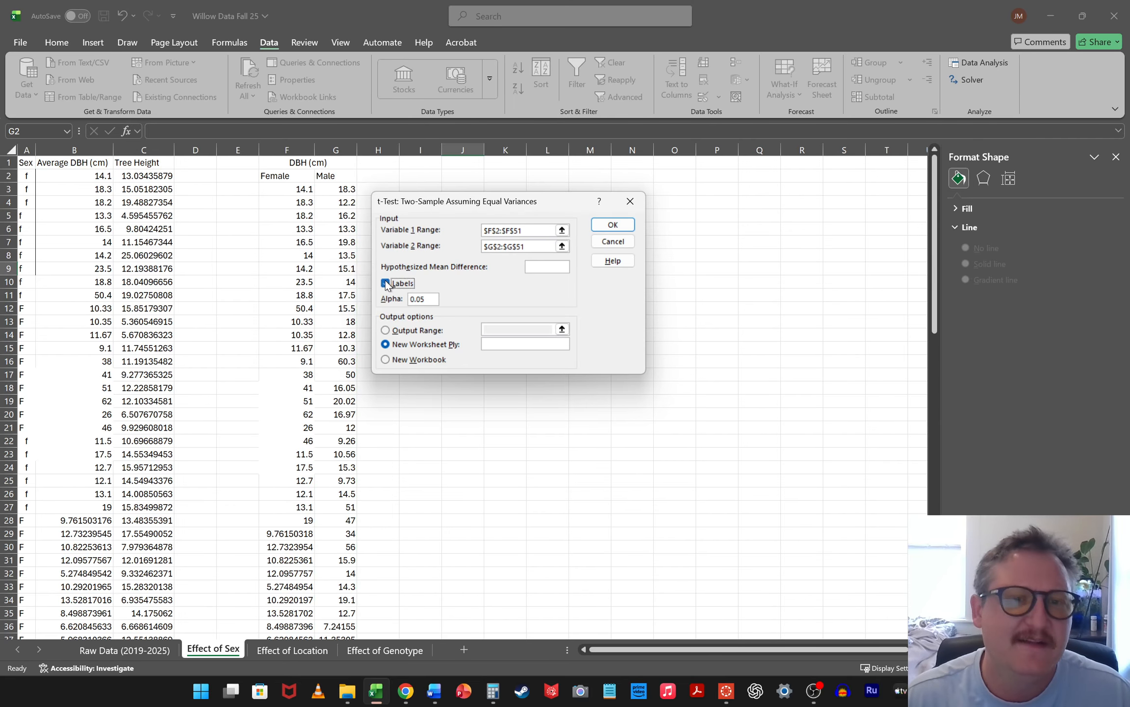
click(385, 329)
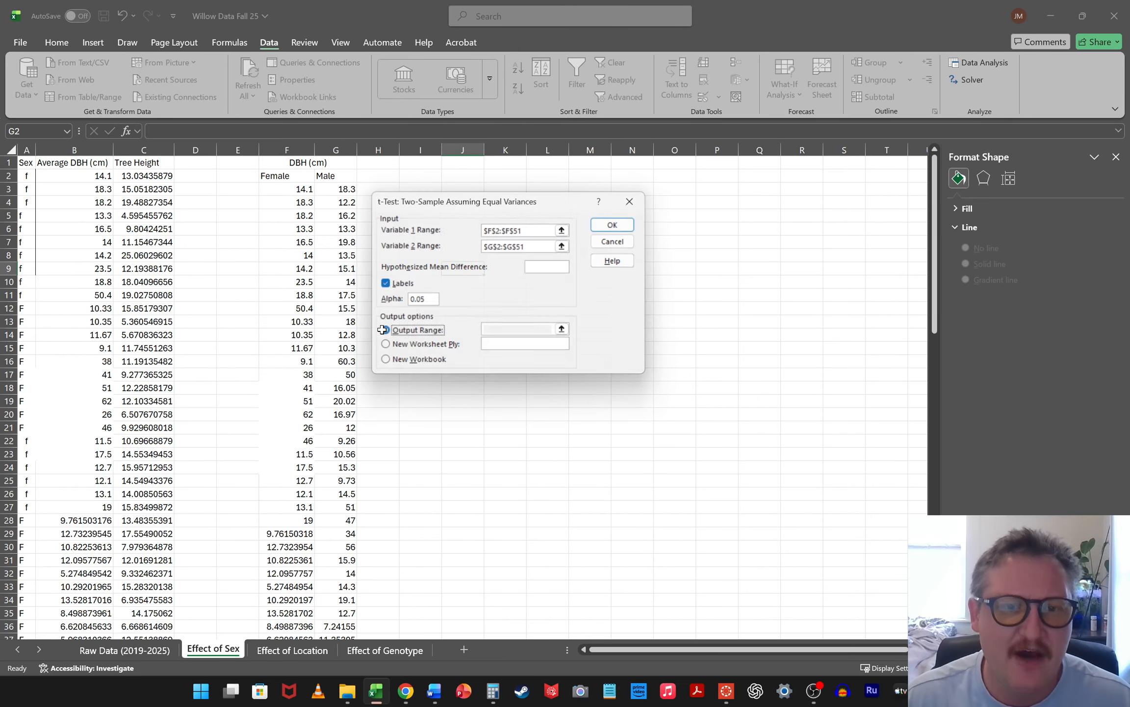
click(563, 328)
scroll(549, 292, down, 8)
scroll(740, 340, down, 4)
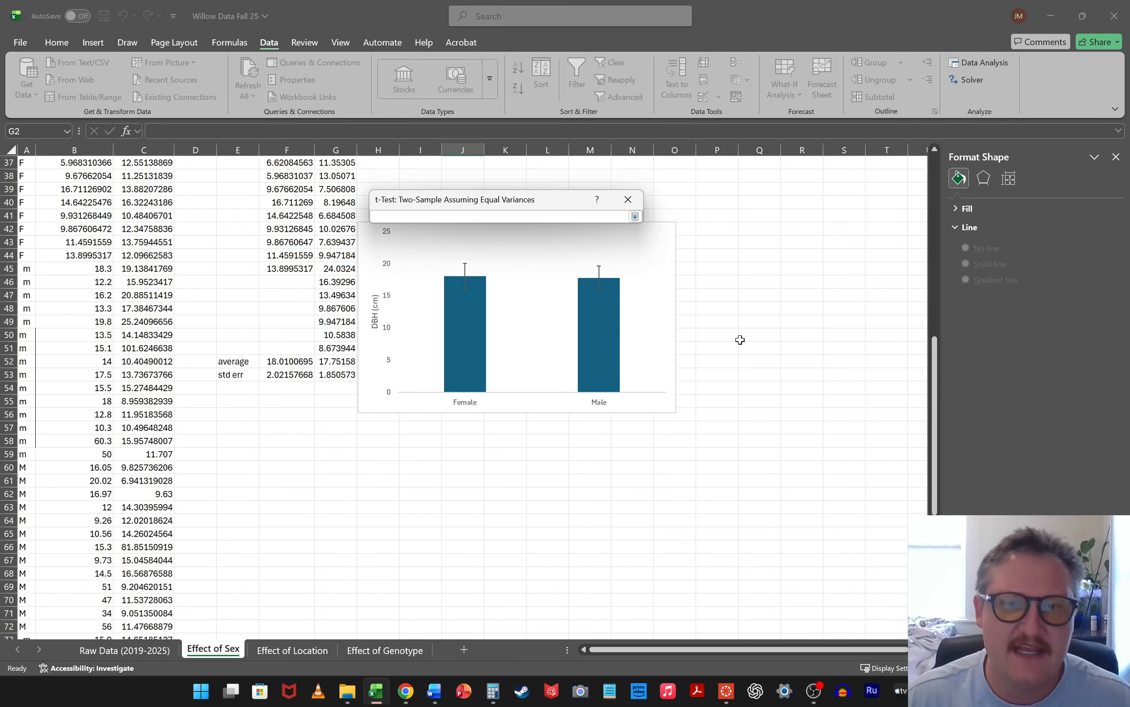
click(364, 430)
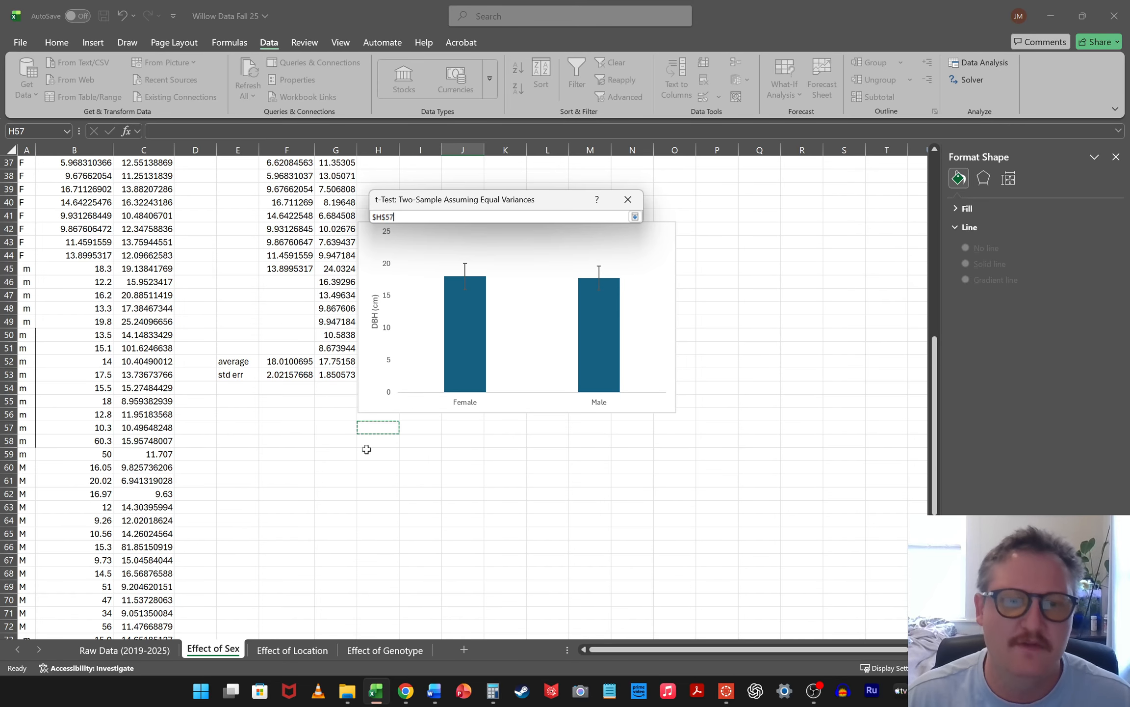
click(634, 217)
click(613, 224)
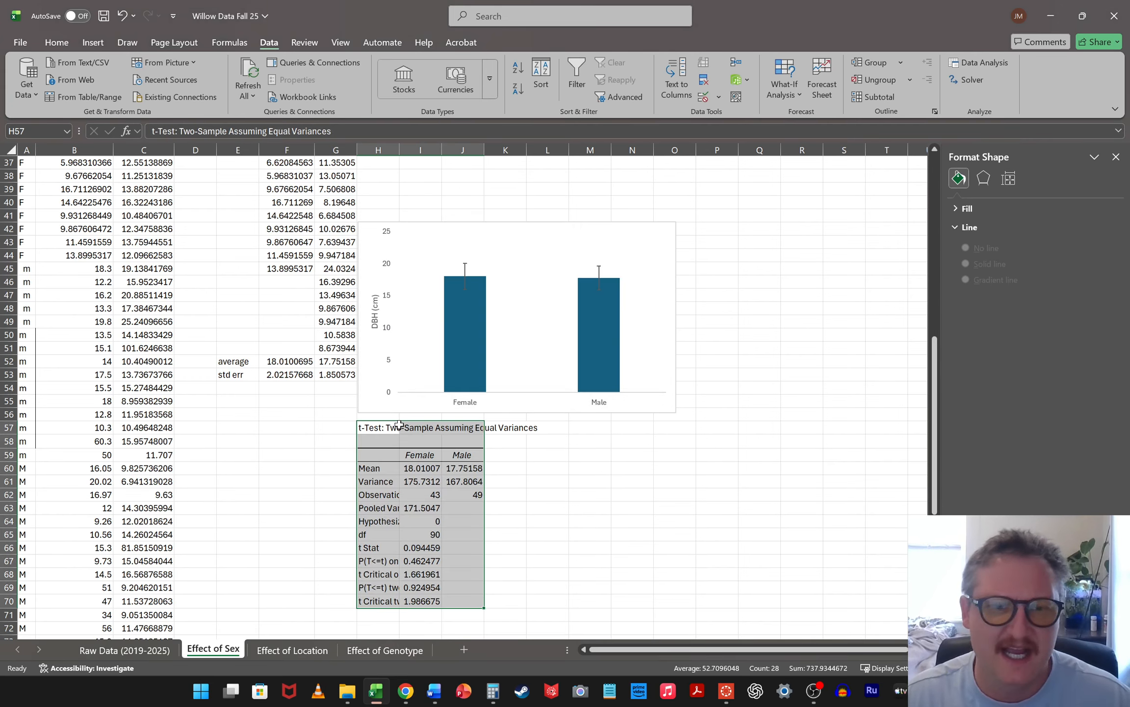
Label the t-test results "DBH" in cell H58, directly under their heading
click(374, 439)
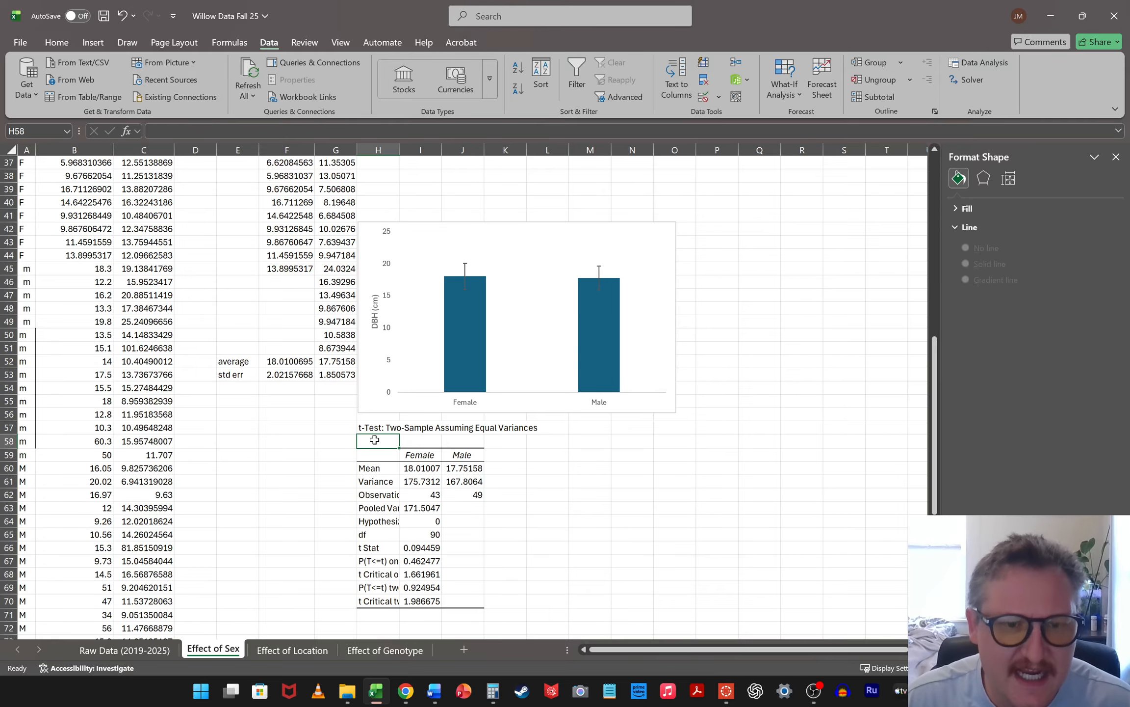
text(DBH)
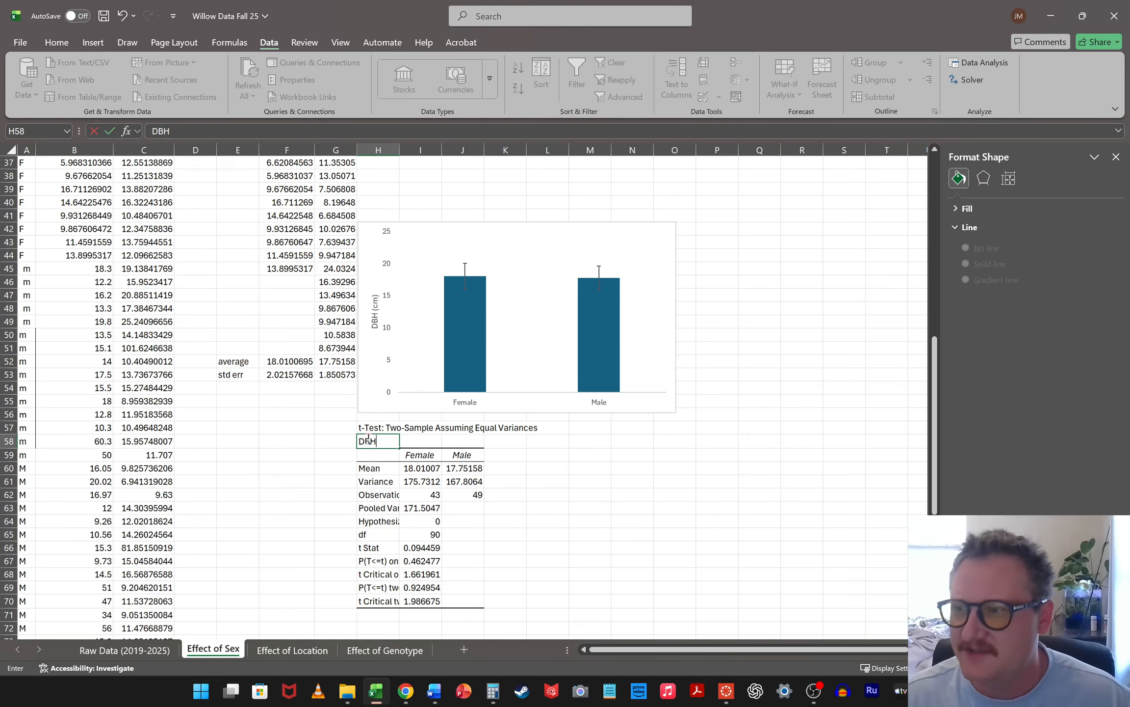
click(498, 490)
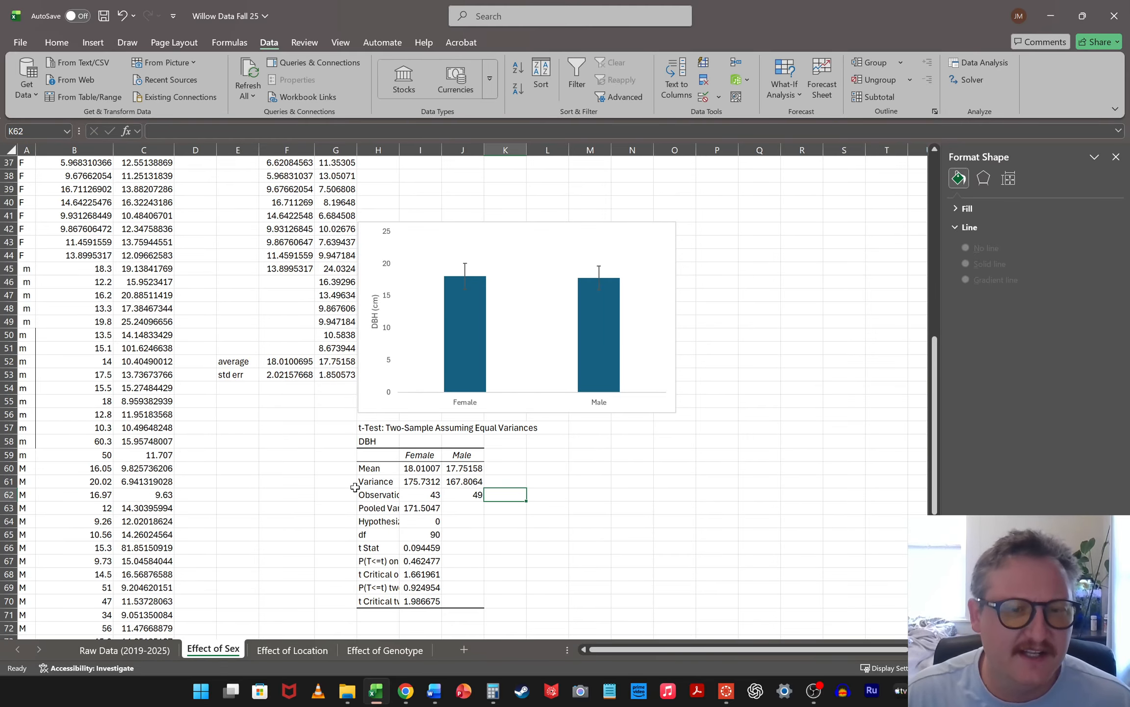
Highlight the df, t Stat and two-tail P values in the t-test results with yellow fill
scroll(628, 454, down, 6)
scroll(643, 354, up, 3)
ctrl+scroll(634, 349, up, 5)
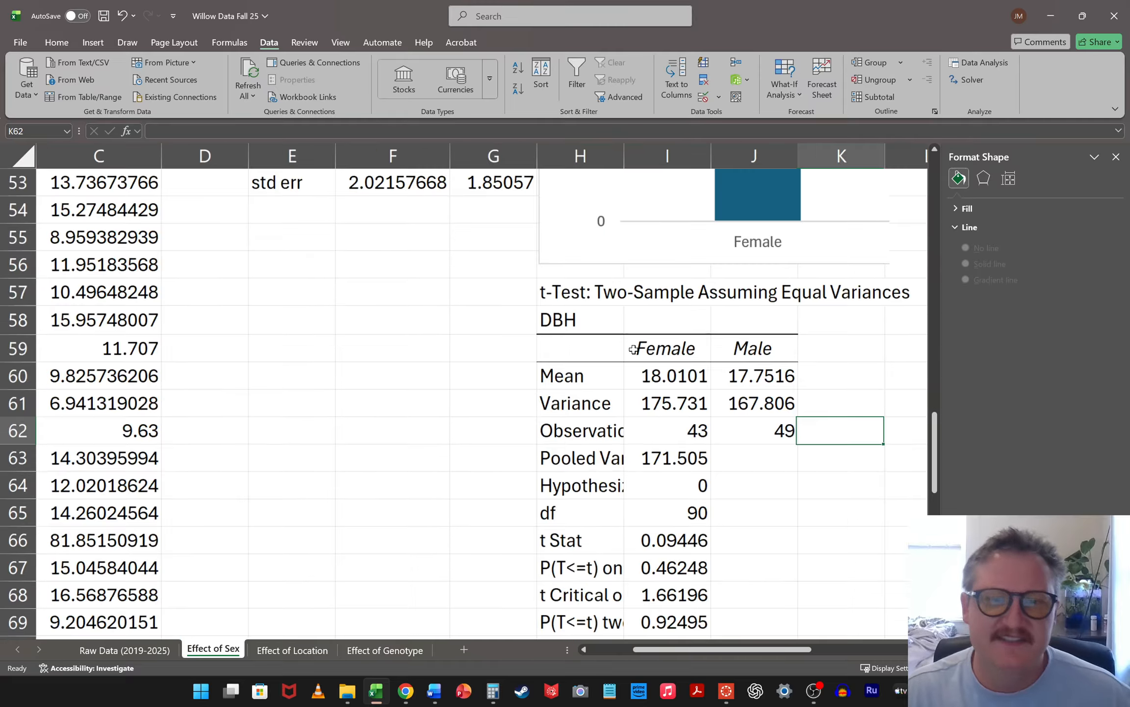
scroll(634, 349, down, 4)
scroll(777, 331, up, 2)
click(683, 352)
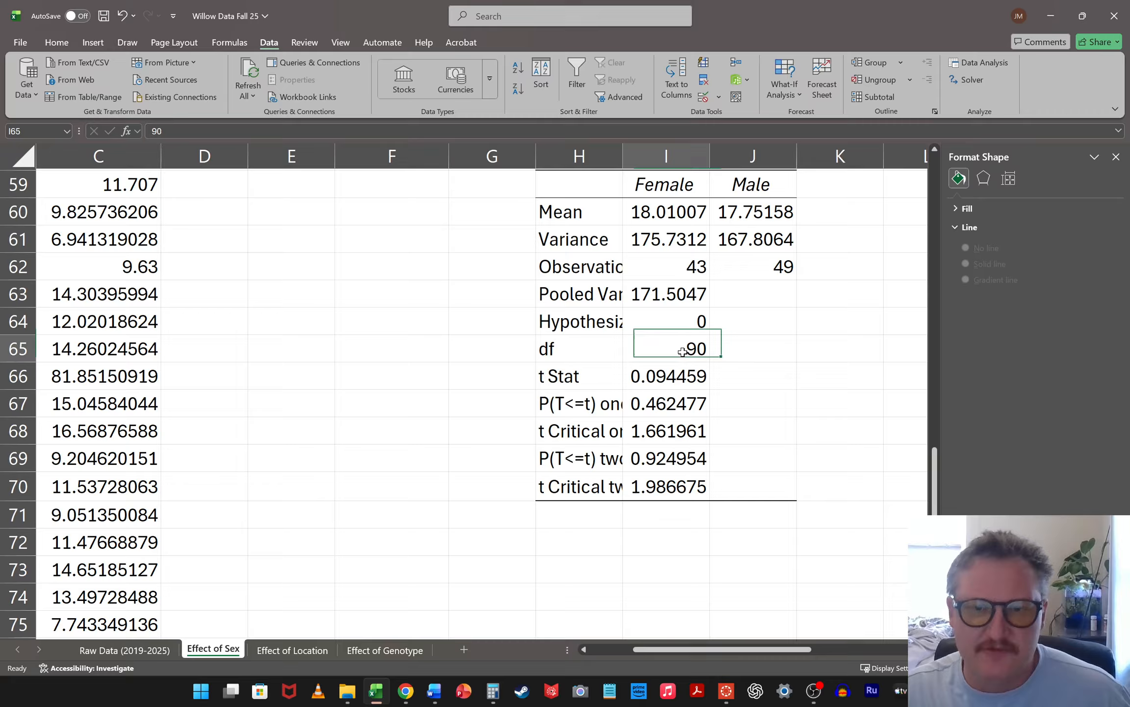
click(65, 47)
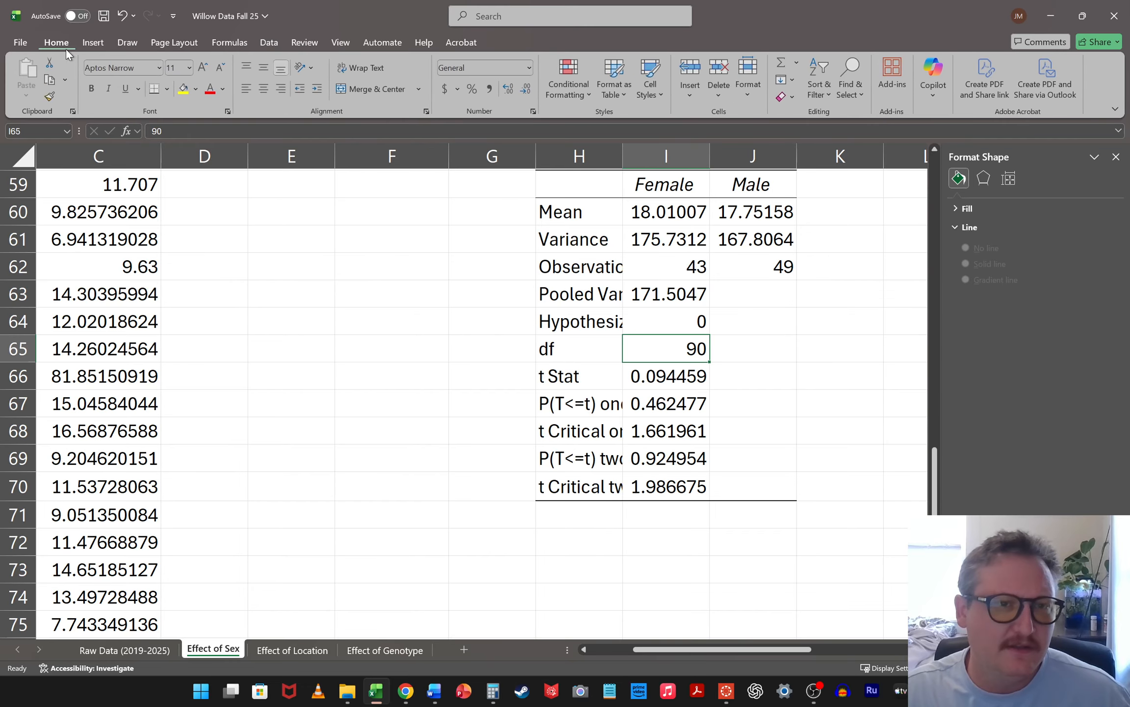
click(183, 88)
click(675, 468)
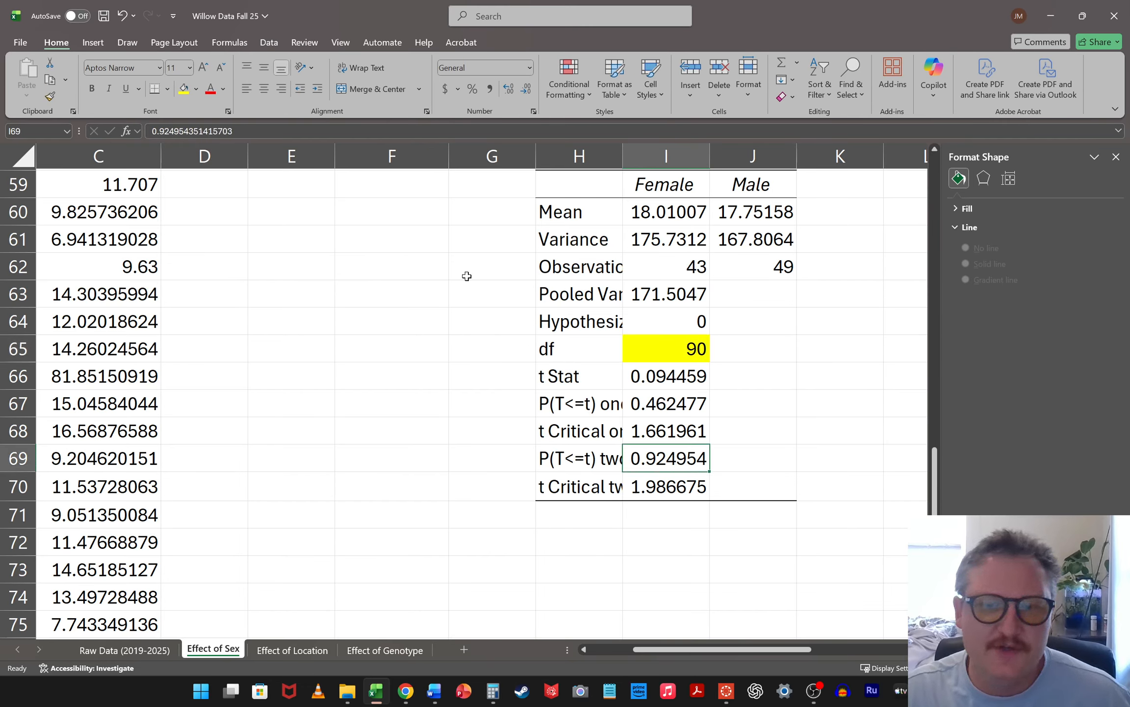
click(184, 88)
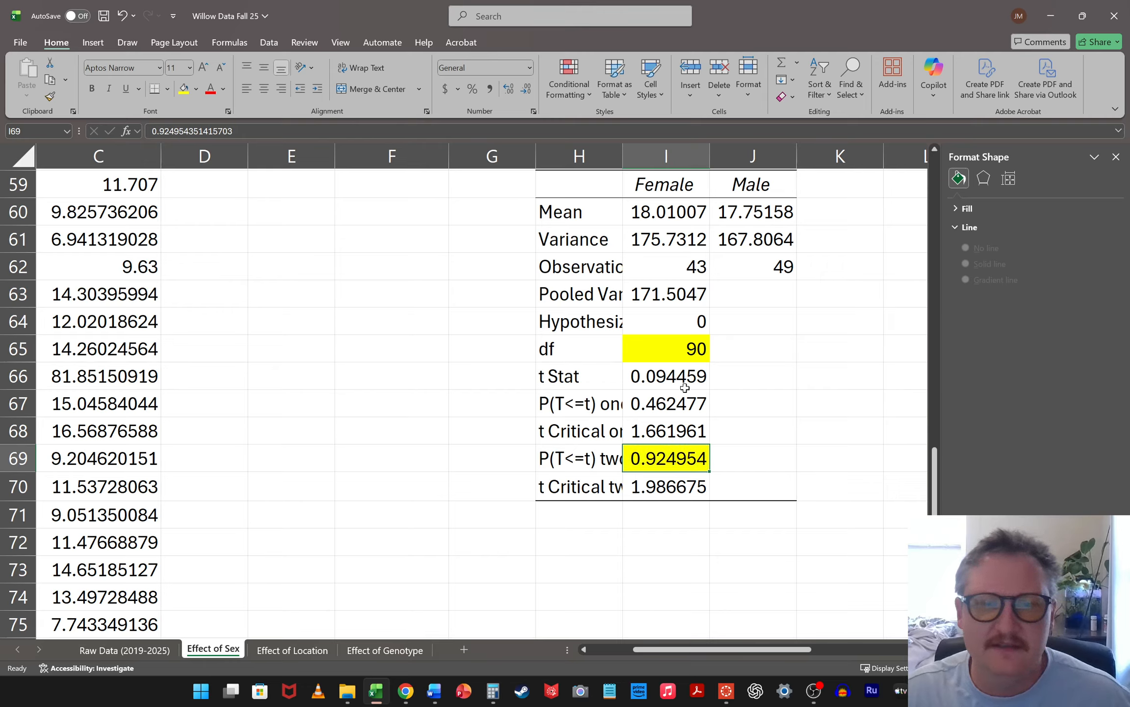
click(683, 384)
click(183, 89)
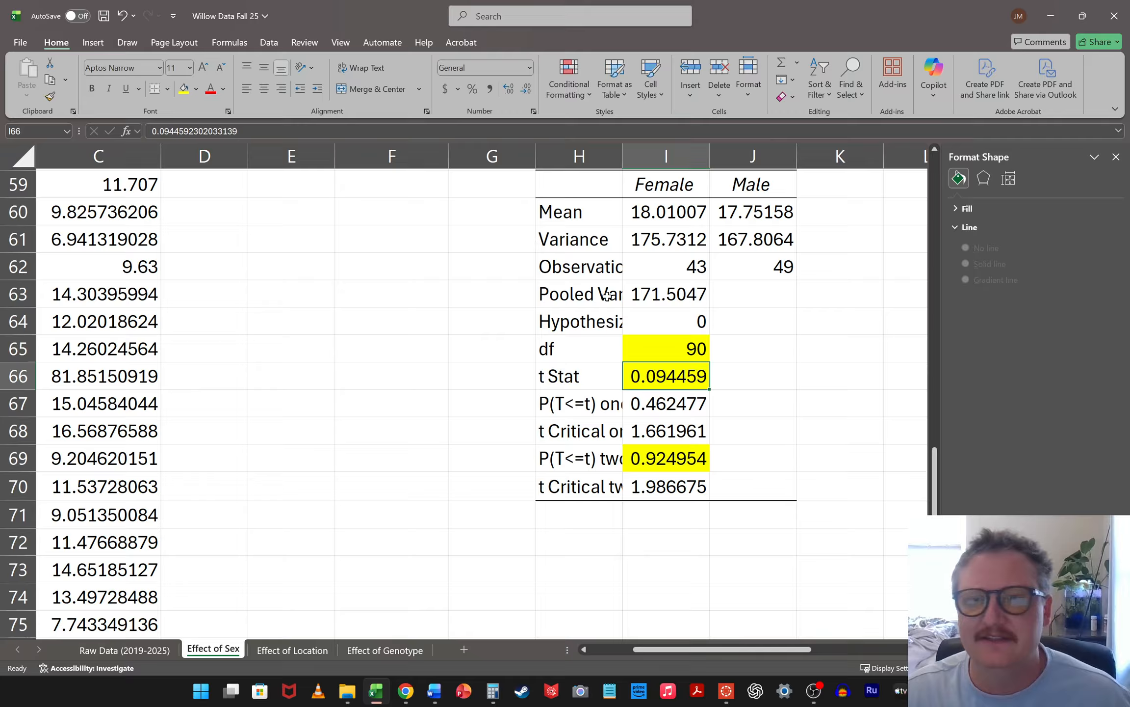
click(822, 407)
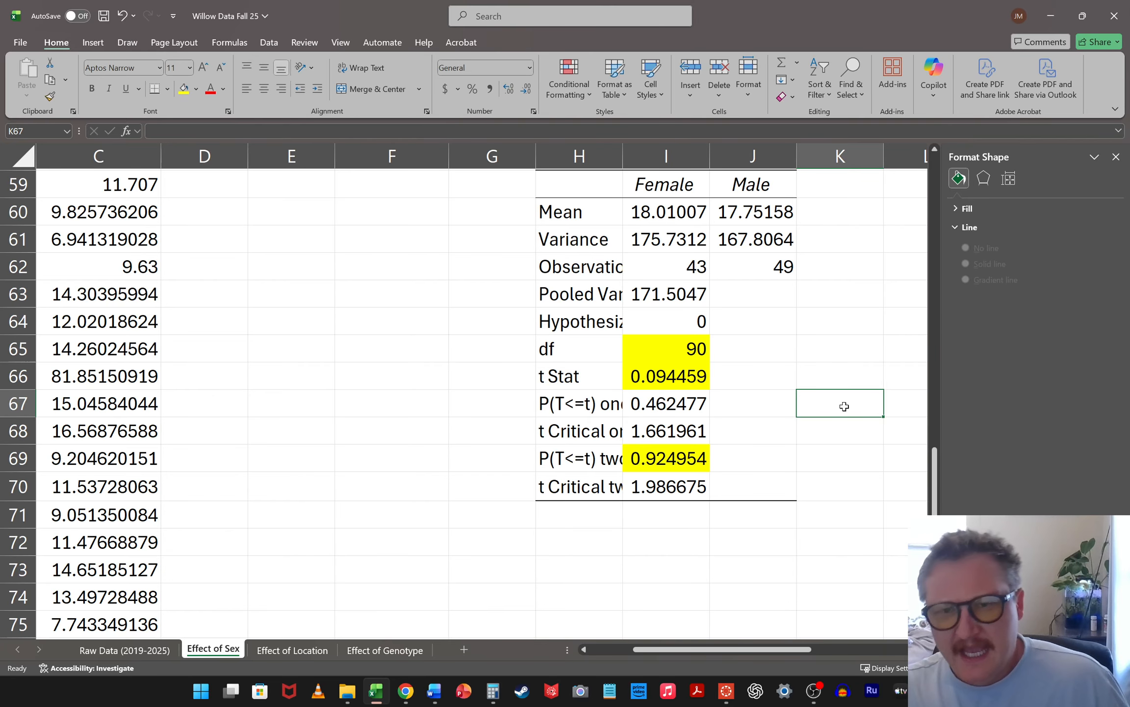
Switch to the Effect of Location sheet and select an empty cell beside its data
scroll(825, 361, down, 2)
click(935, 386)
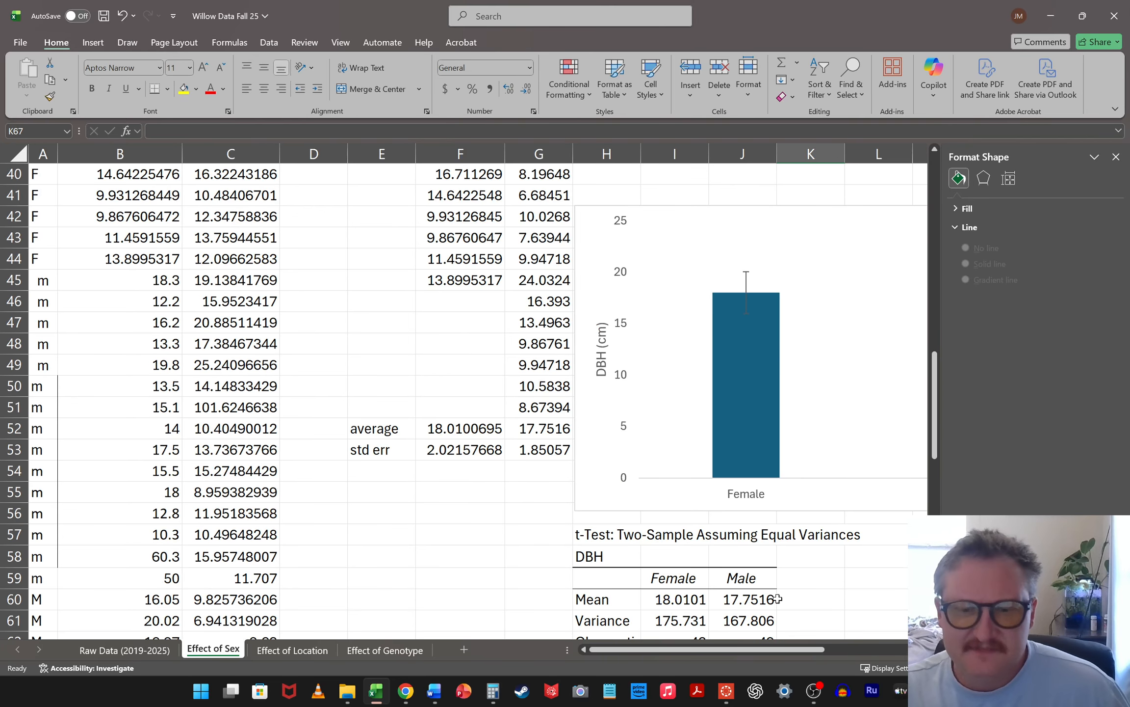
drag(774, 649, 844, 663)
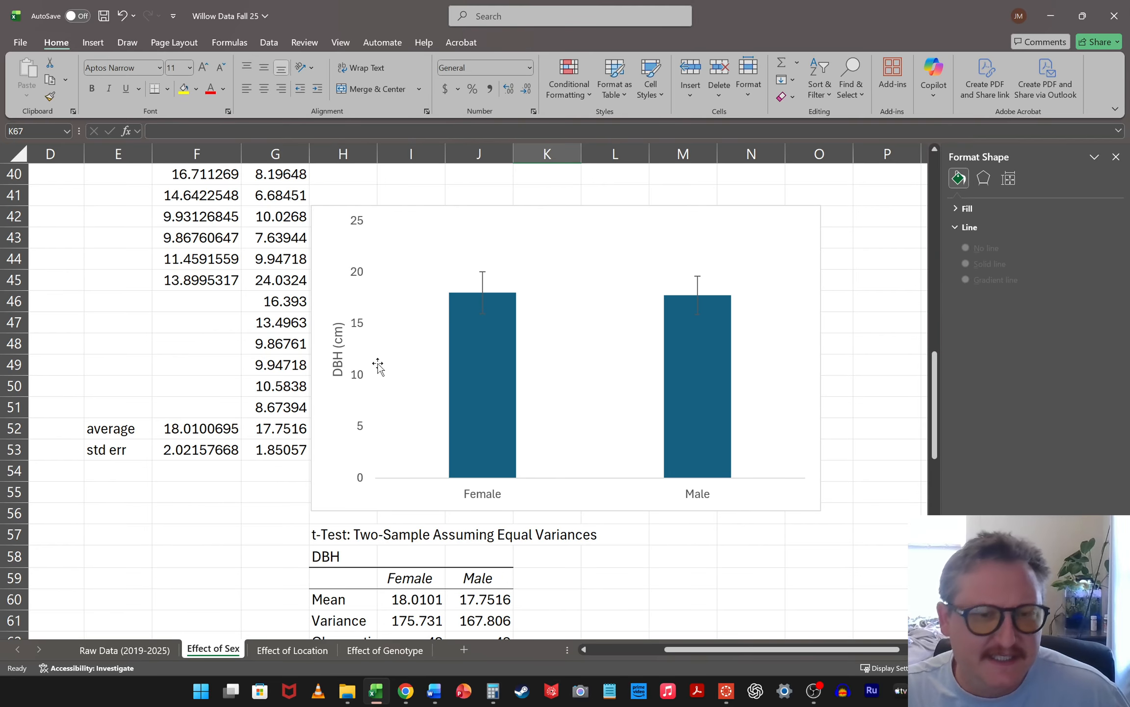
scroll(401, 489, up, 13)
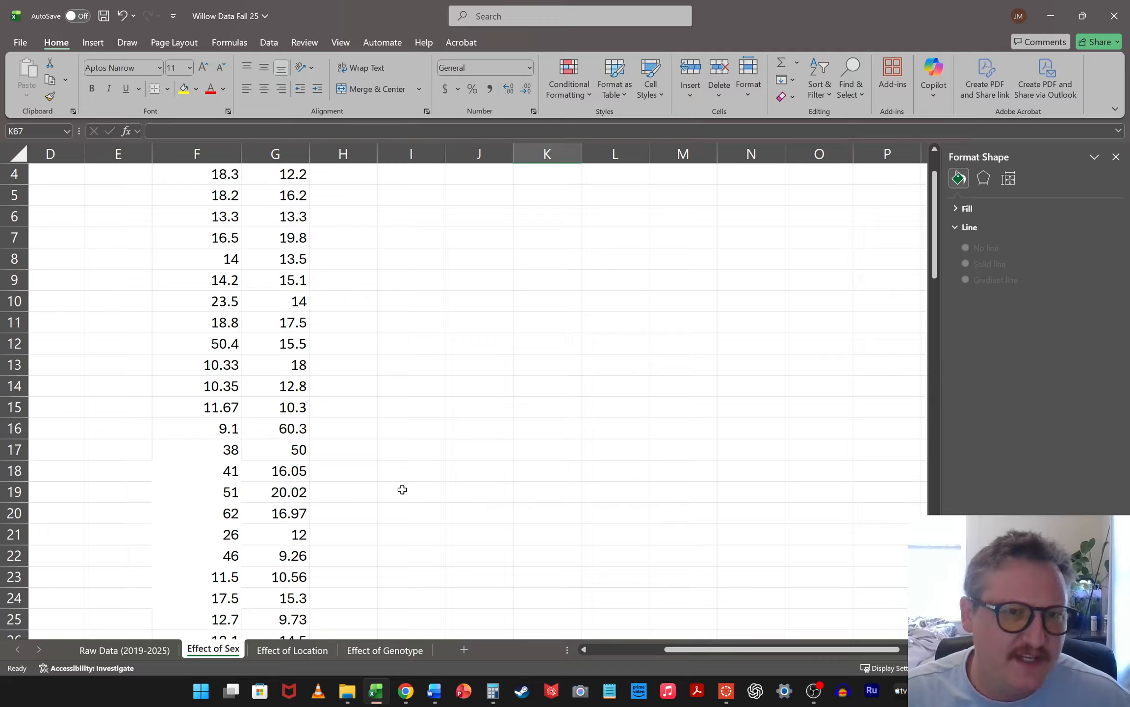
scroll(398, 460, down, 2)
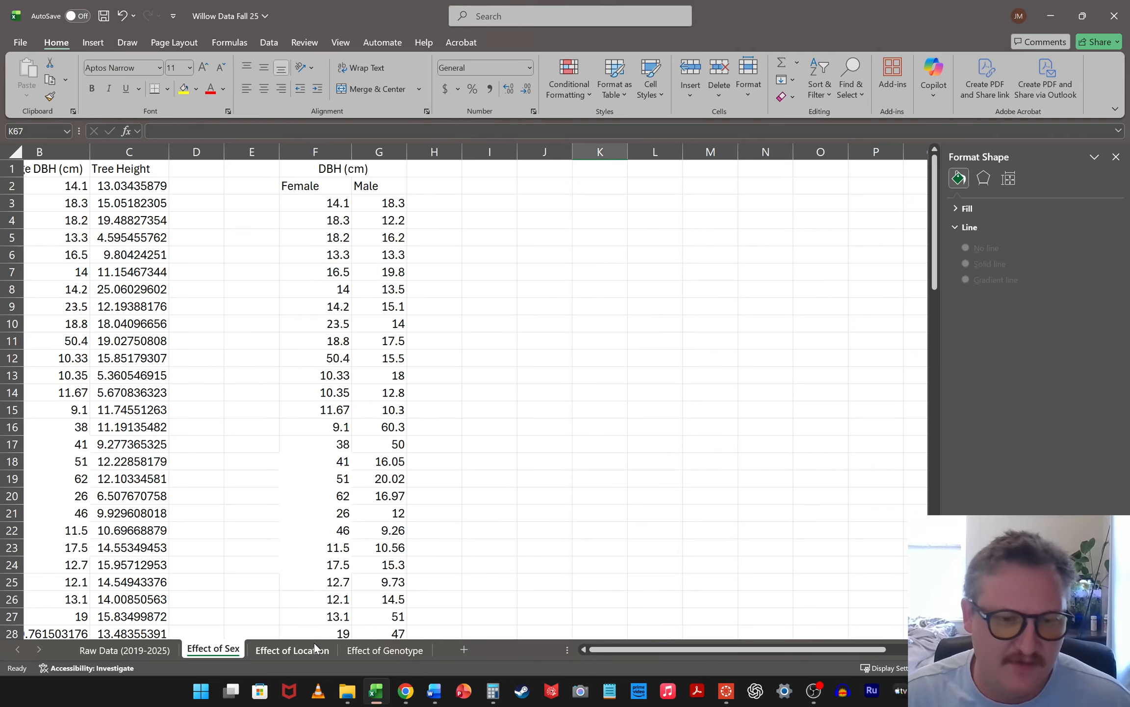
click(284, 656)
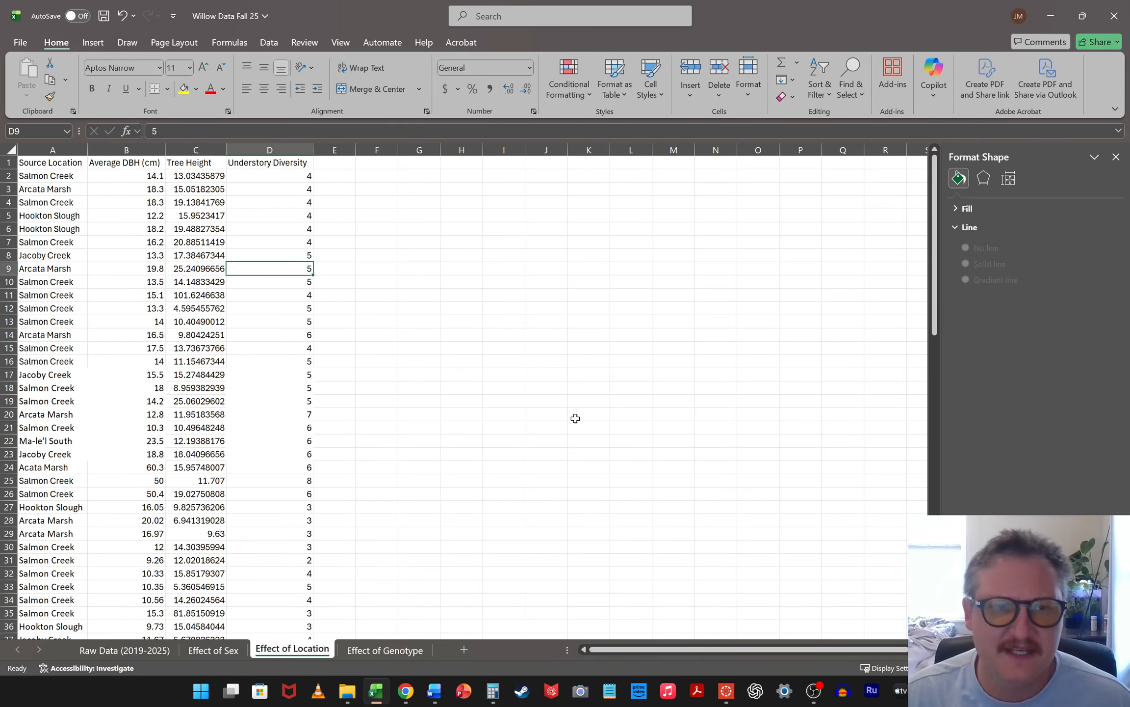
click(643, 352)
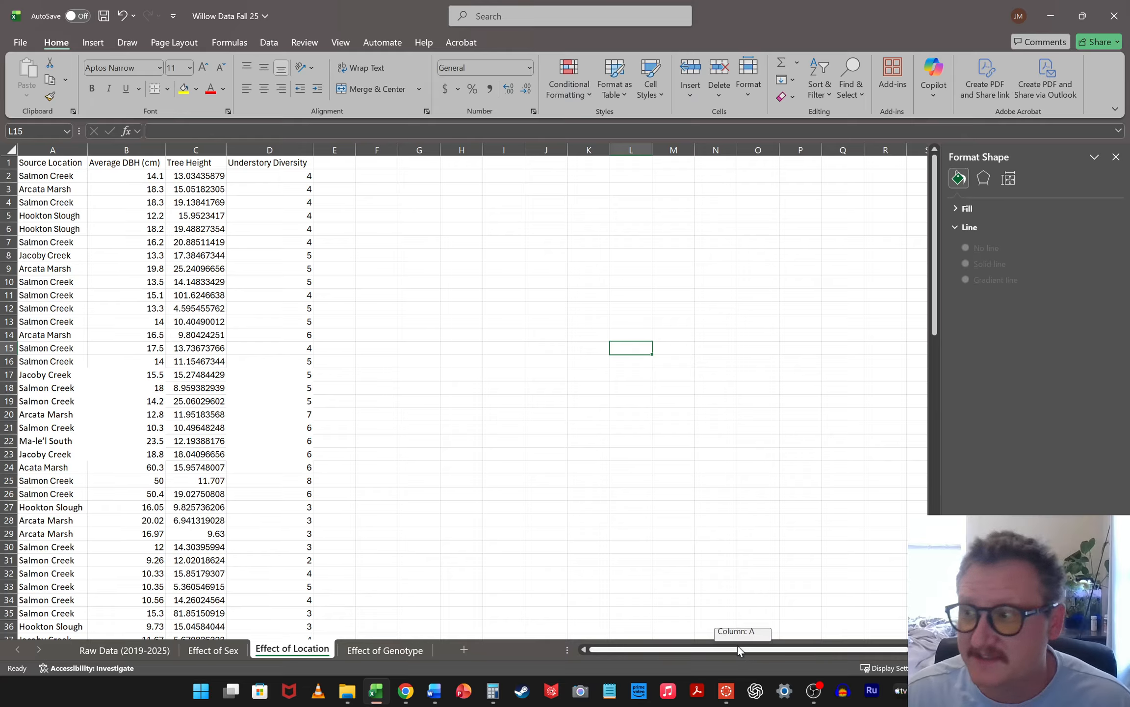
click(580, 380)
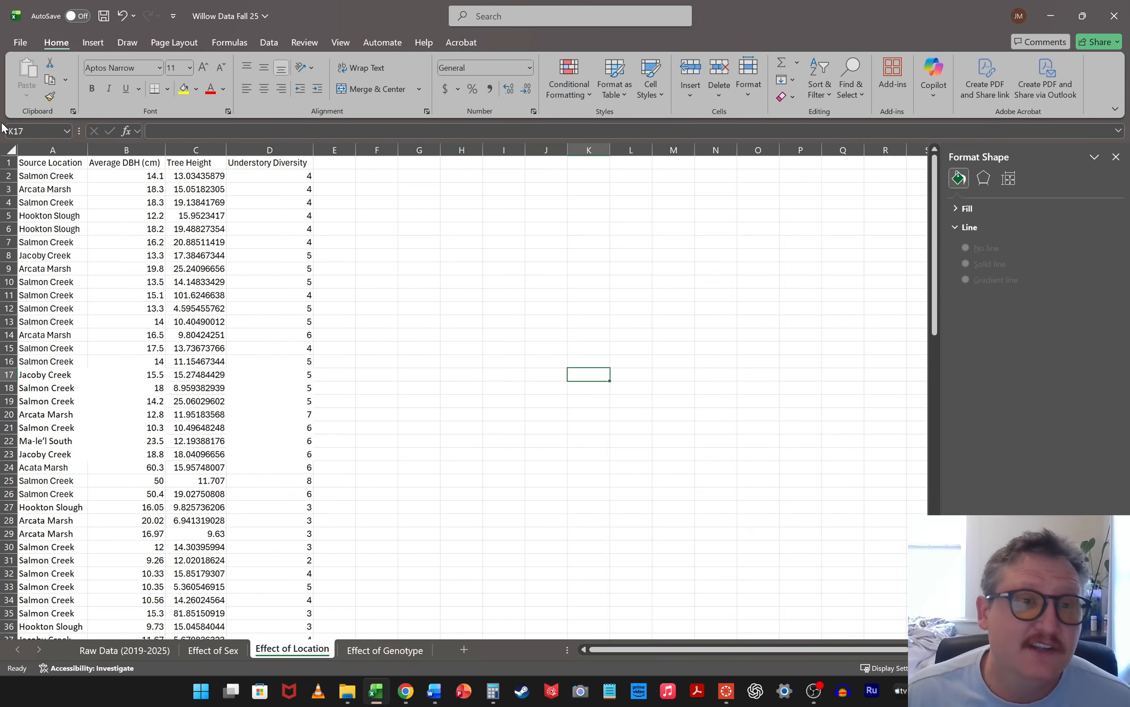
Sort columns A to D by Source Location from A to Z, treating the first row as headers
drag(44, 150, 287, 147)
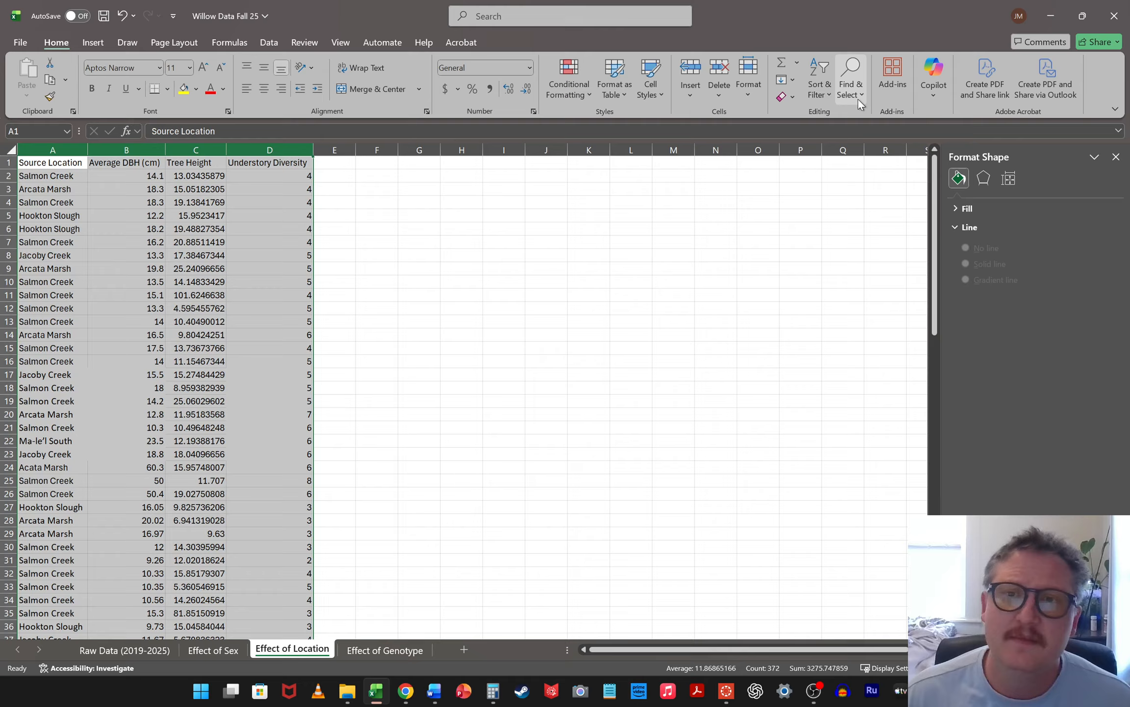
click(833, 95)
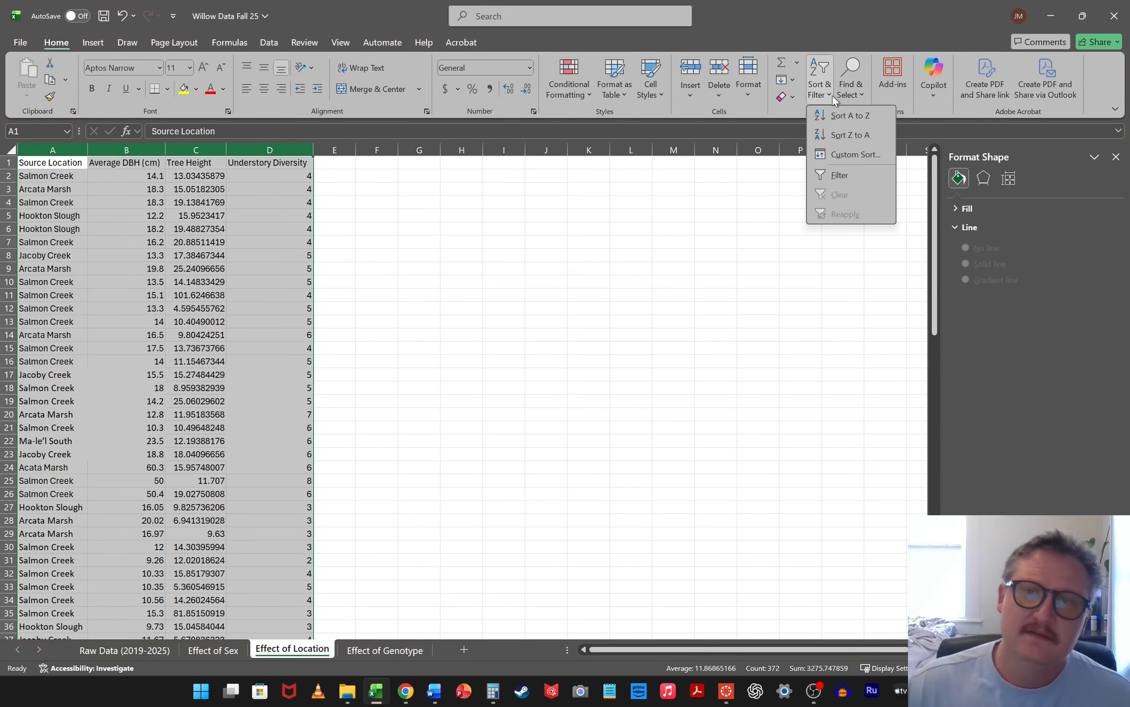
click(856, 154)
click(414, 267)
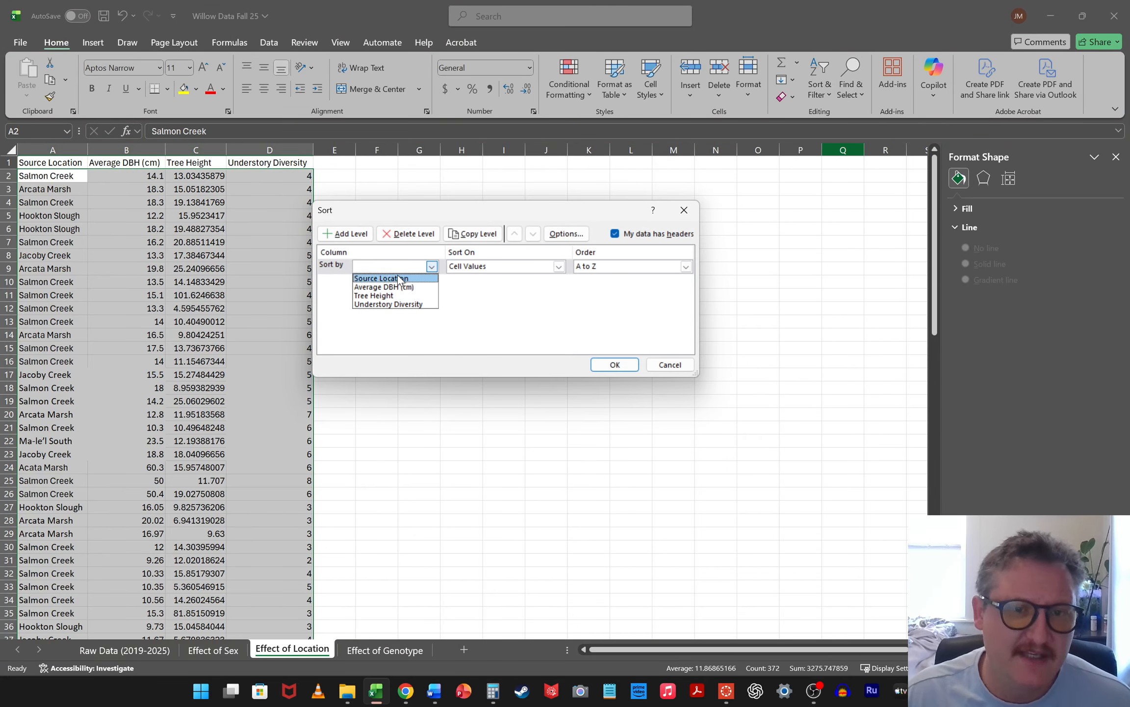
click(398, 279)
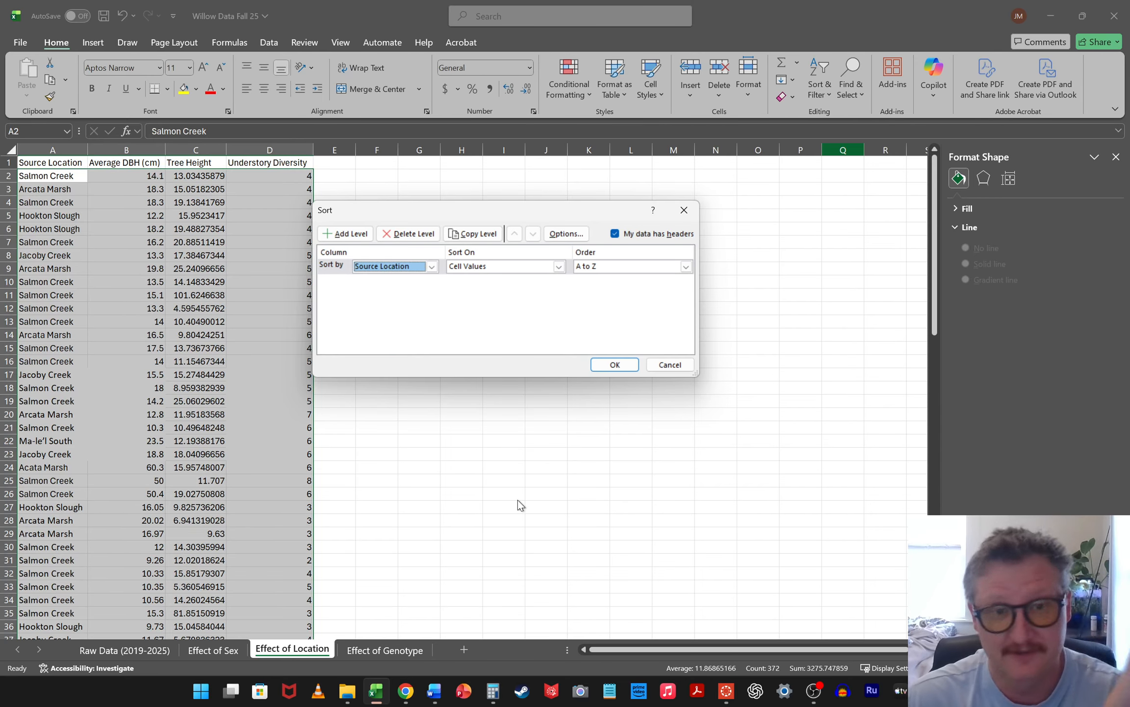
click(631, 370)
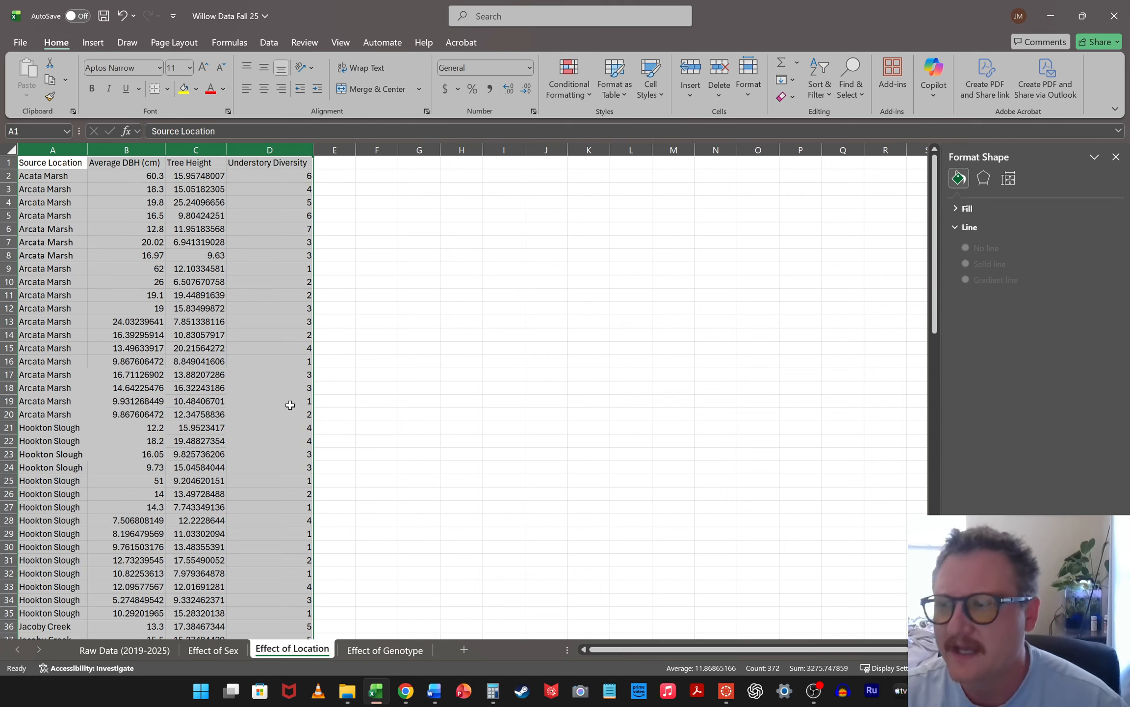
click(380, 649)
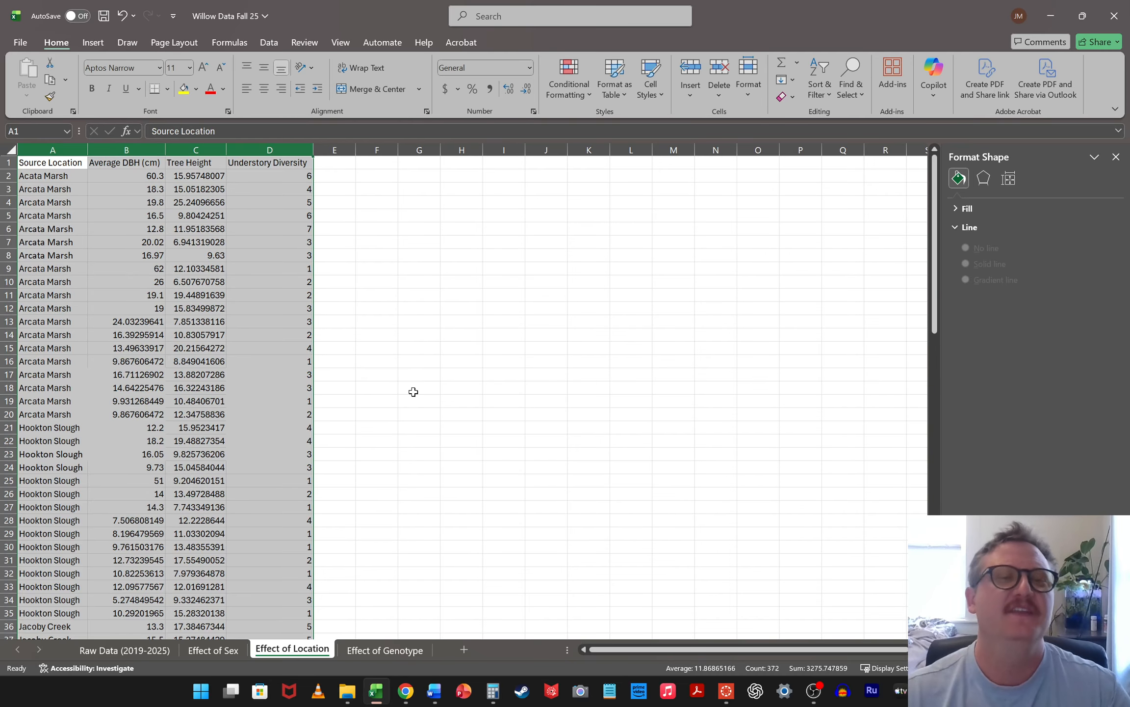
click(412, 265)
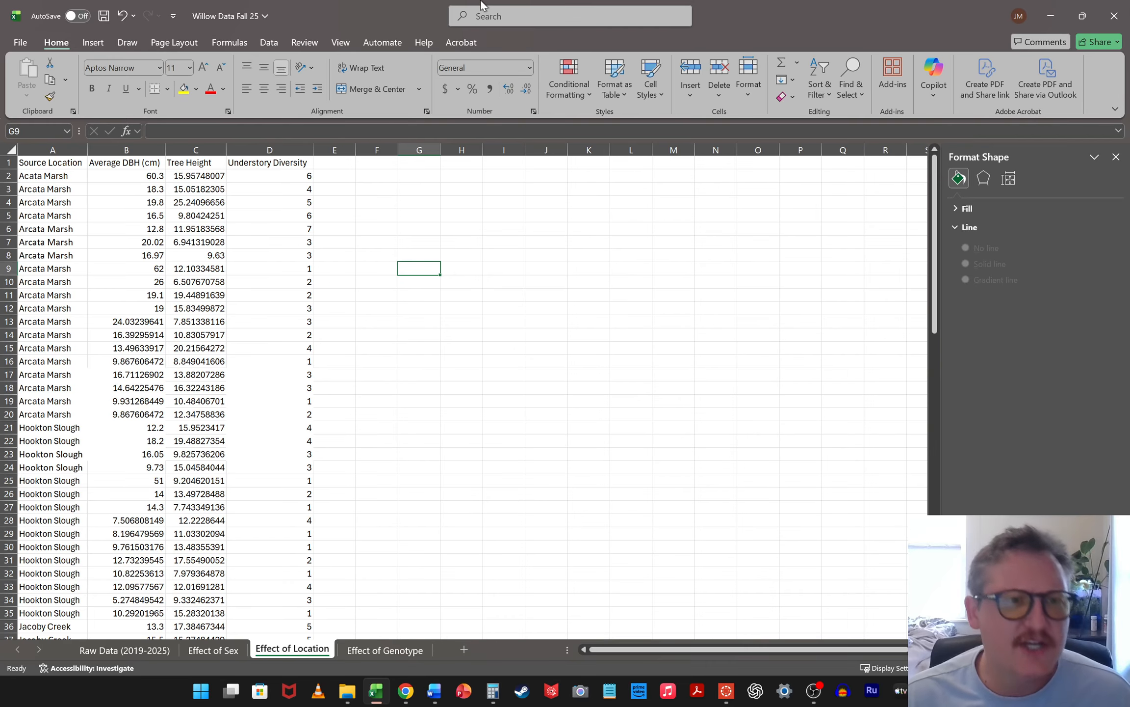
Copy one name cell from each of these source locations: Arcata Marsh, Hookton Slough, Jacoby Creek, Ma-le'l South and Salmon Creek
scroll(136, 231, down, 20)
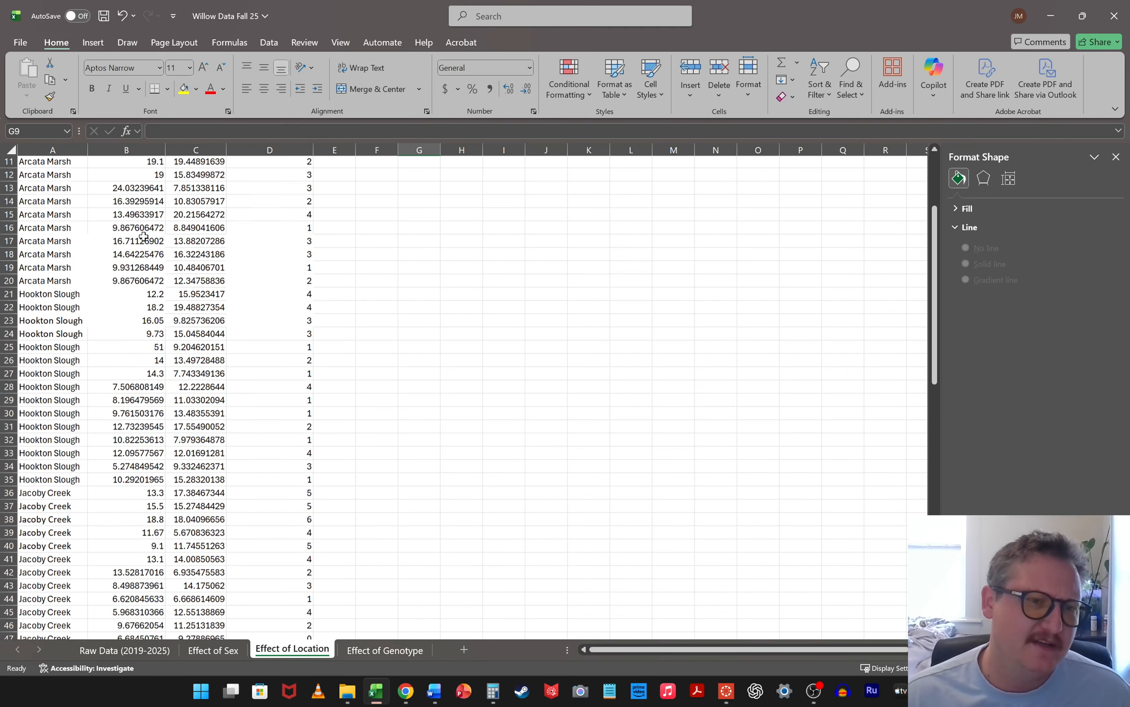
scroll(167, 391, up, 20)
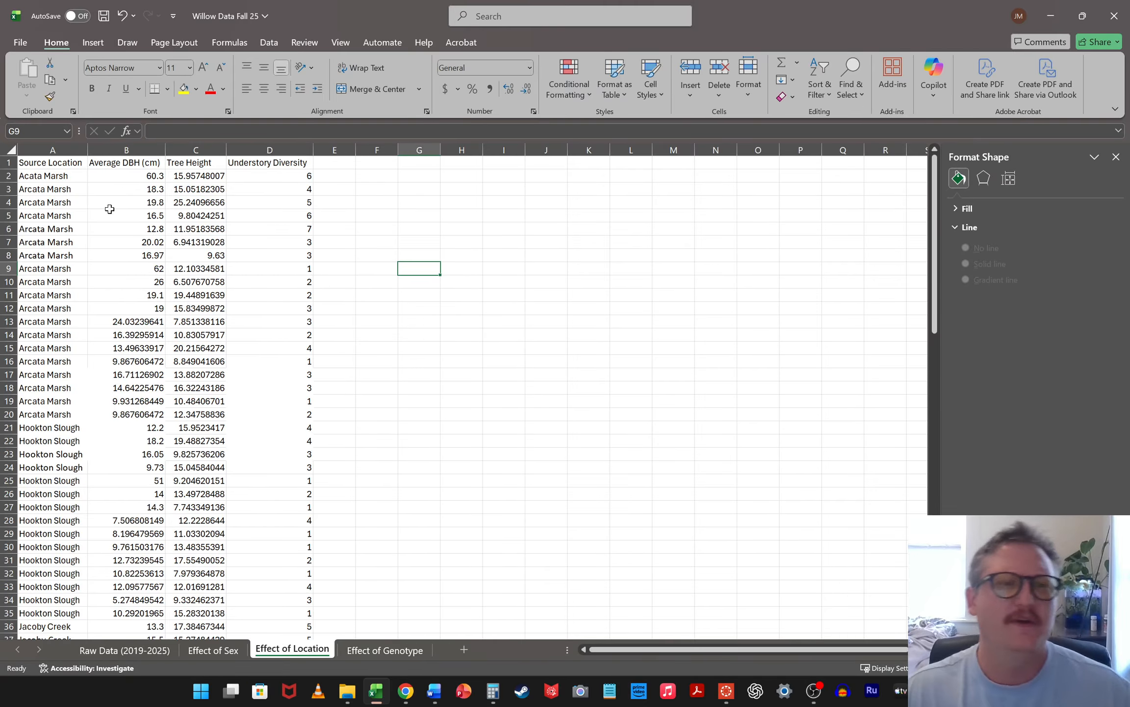
scroll(97, 369, down, 3)
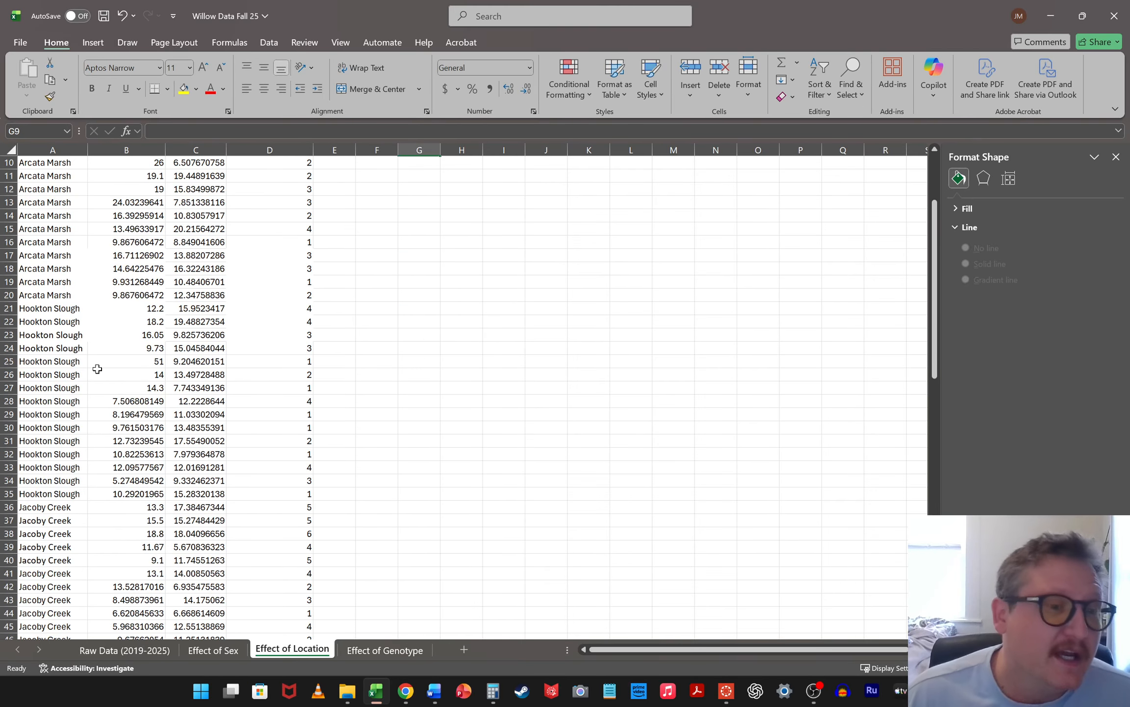
click(58, 294)
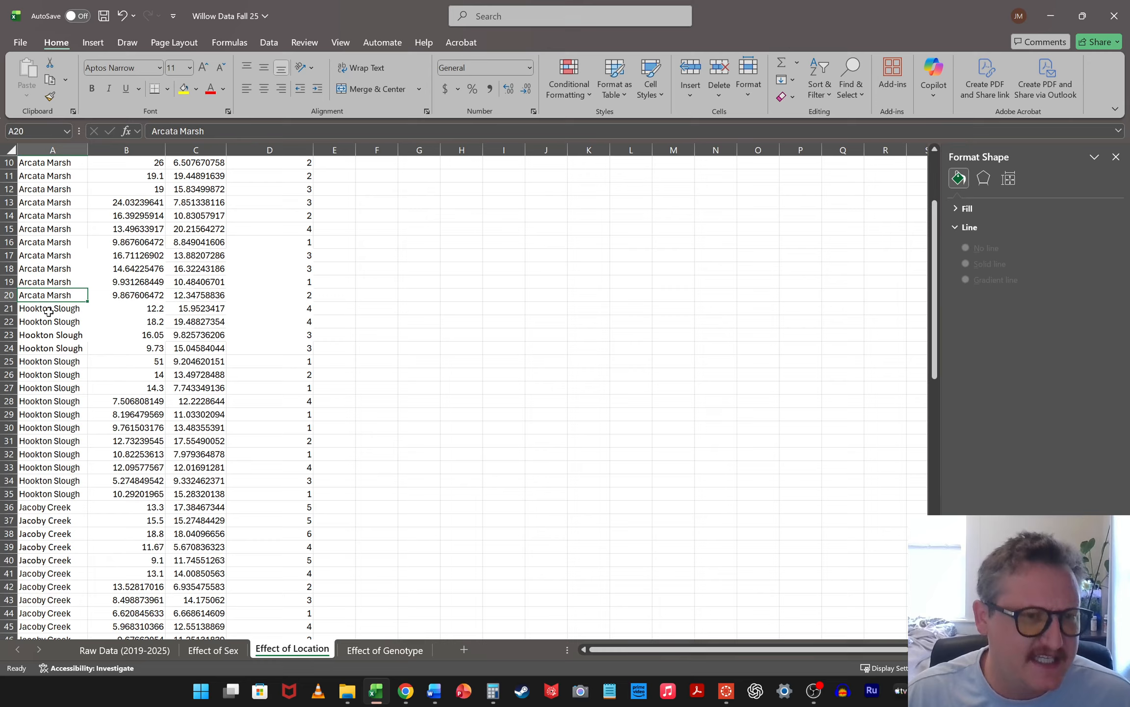
scroll(62, 403, down, 3)
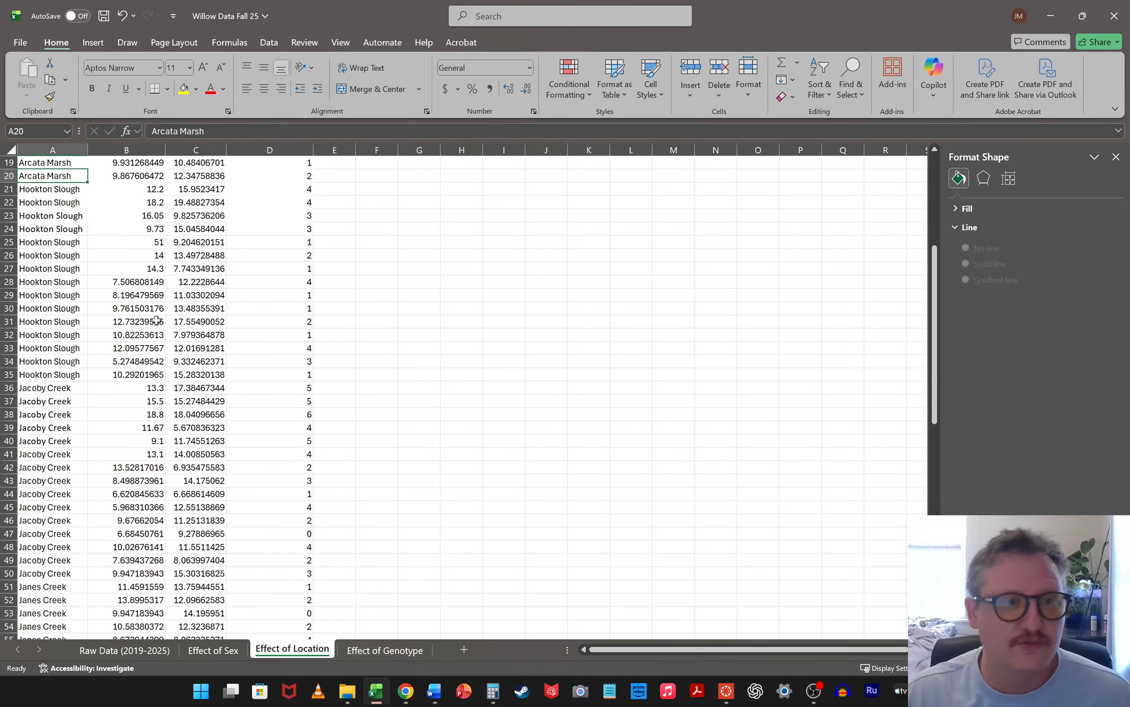
ctrl+click(47, 268)
scroll(80, 310, down, 2)
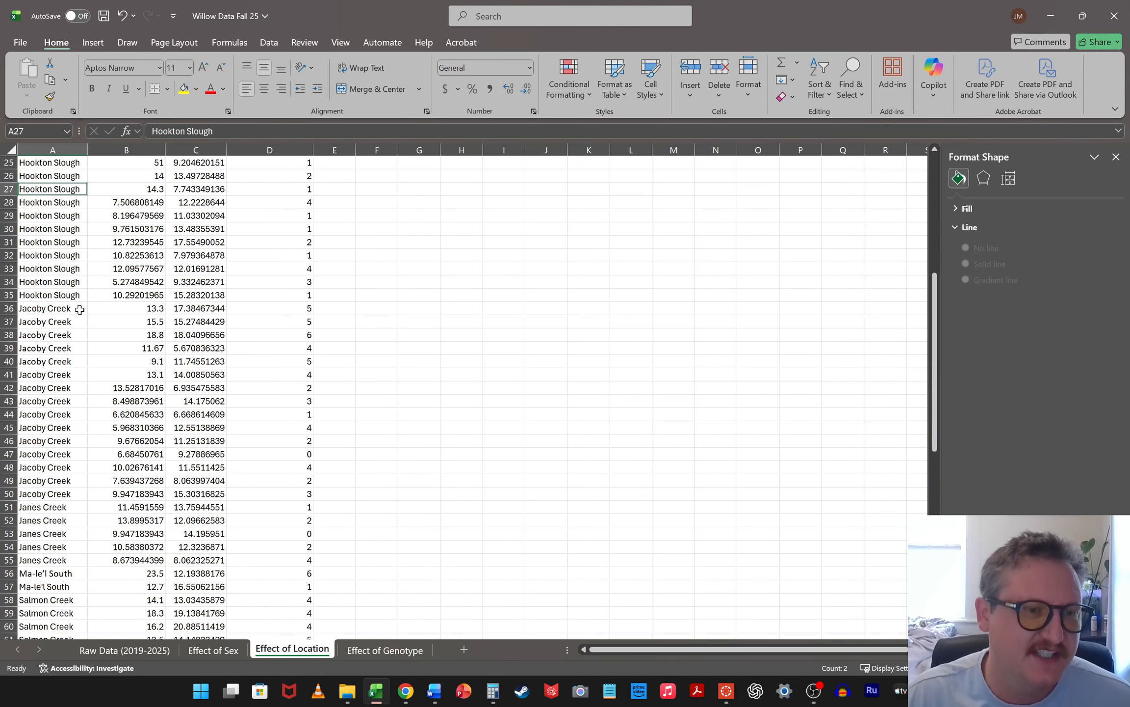
ctrl+click(51, 350)
scroll(196, 350, down, 5)
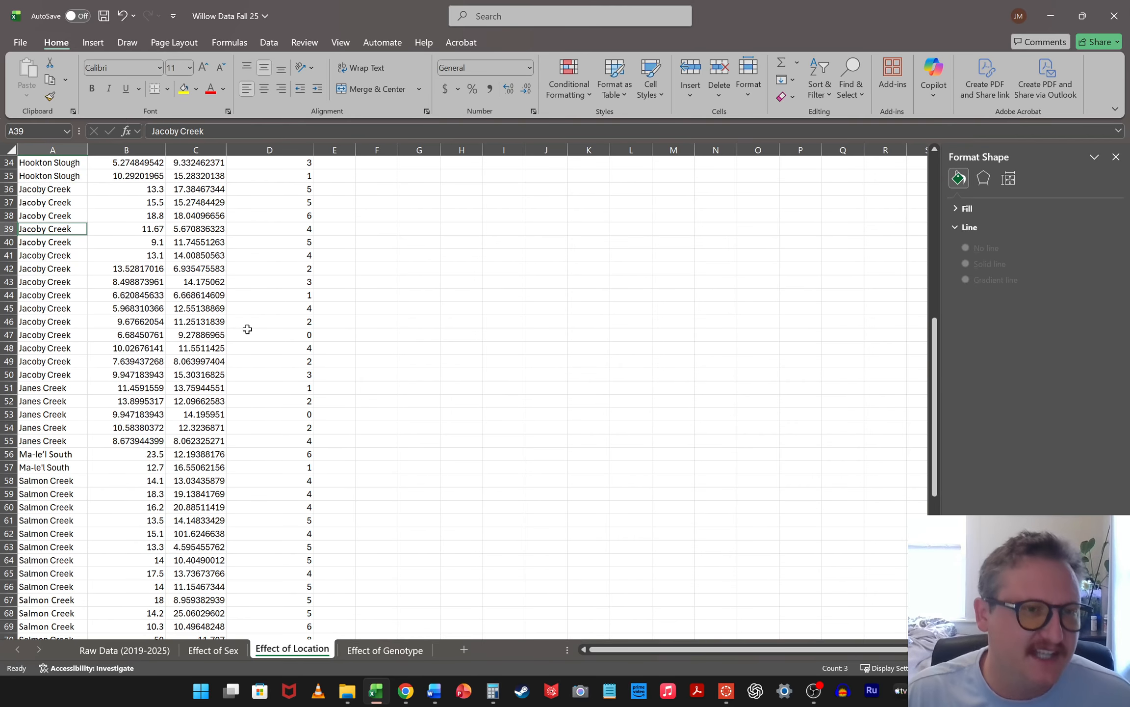
scroll(157, 342, down, 2)
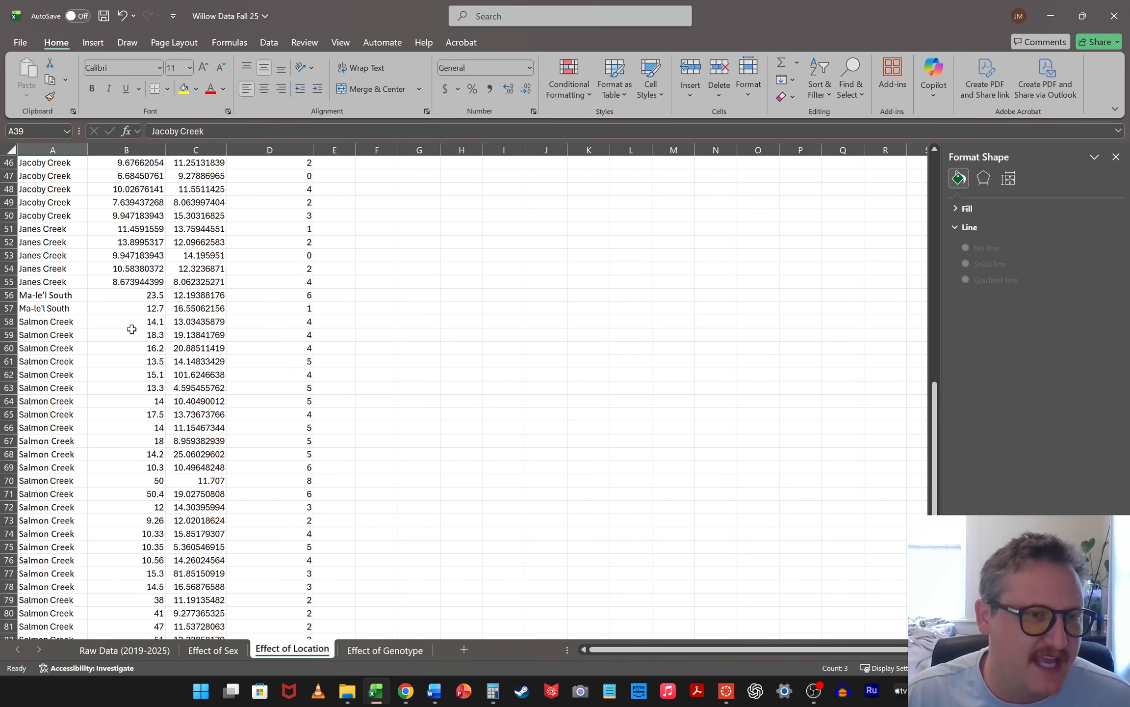
ctrl+click(50, 295)
scroll(52, 256, down, 2)
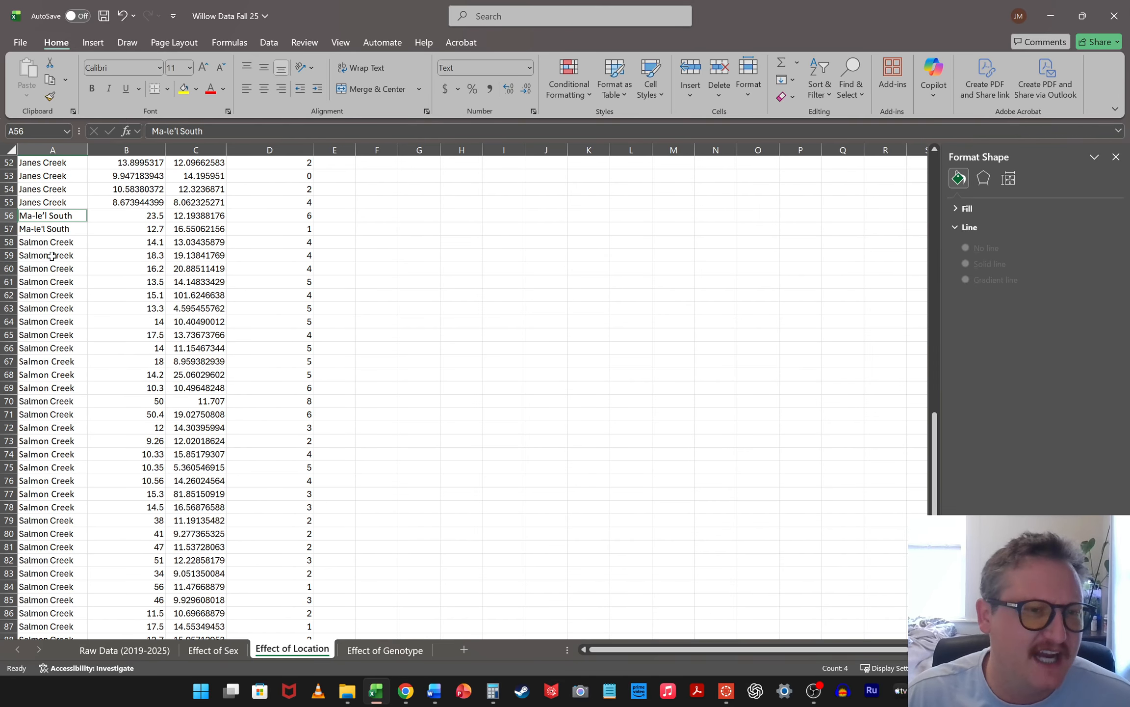
scroll(49, 354, down, 4)
scroll(30, 256, up, 3)
ctrl+click(49, 256)
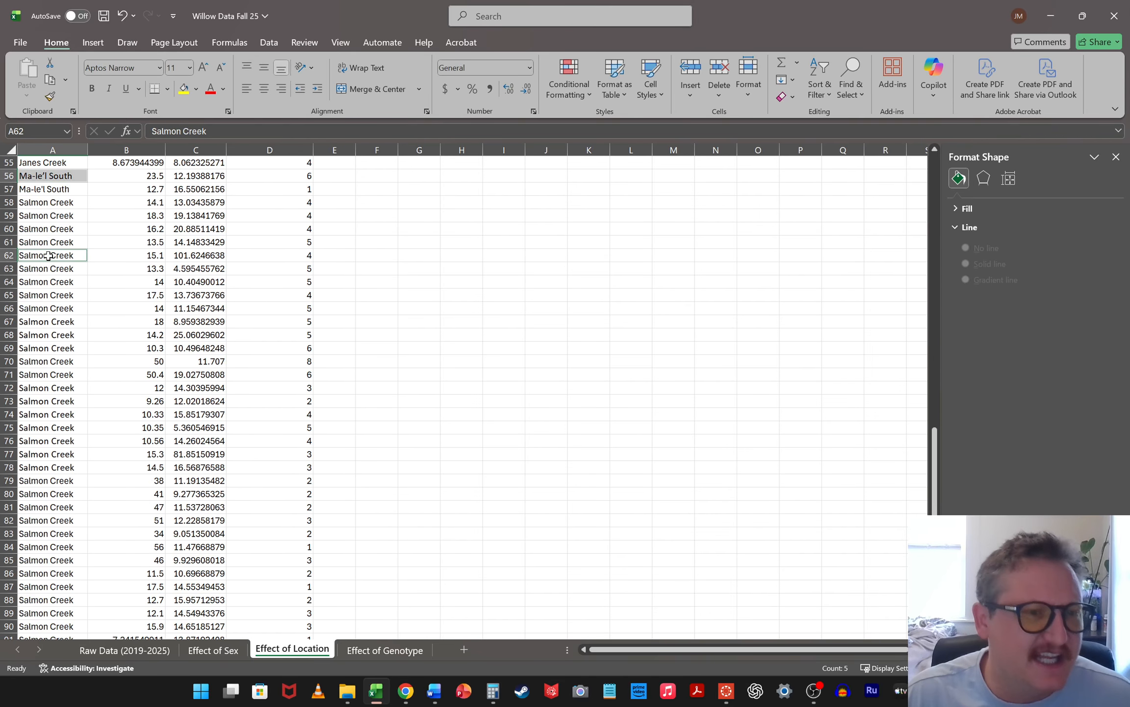
scroll(381, 462, down, 4)
scroll(383, 463, up, 20)
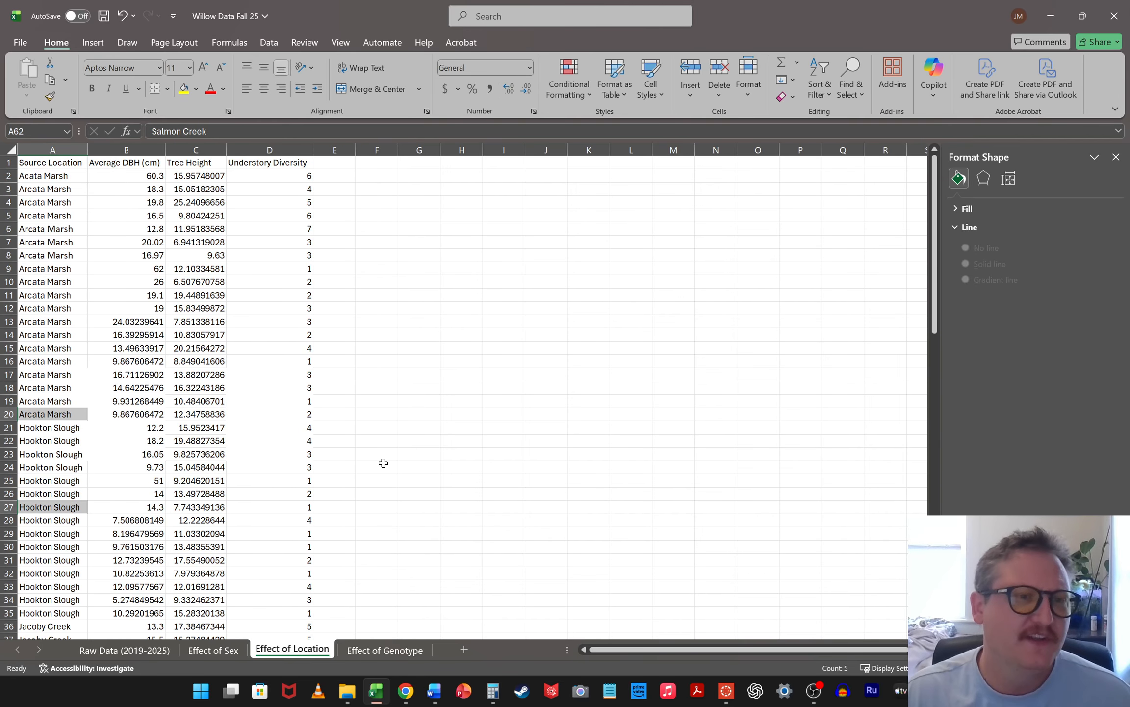
scroll(44, 274, down, 6)
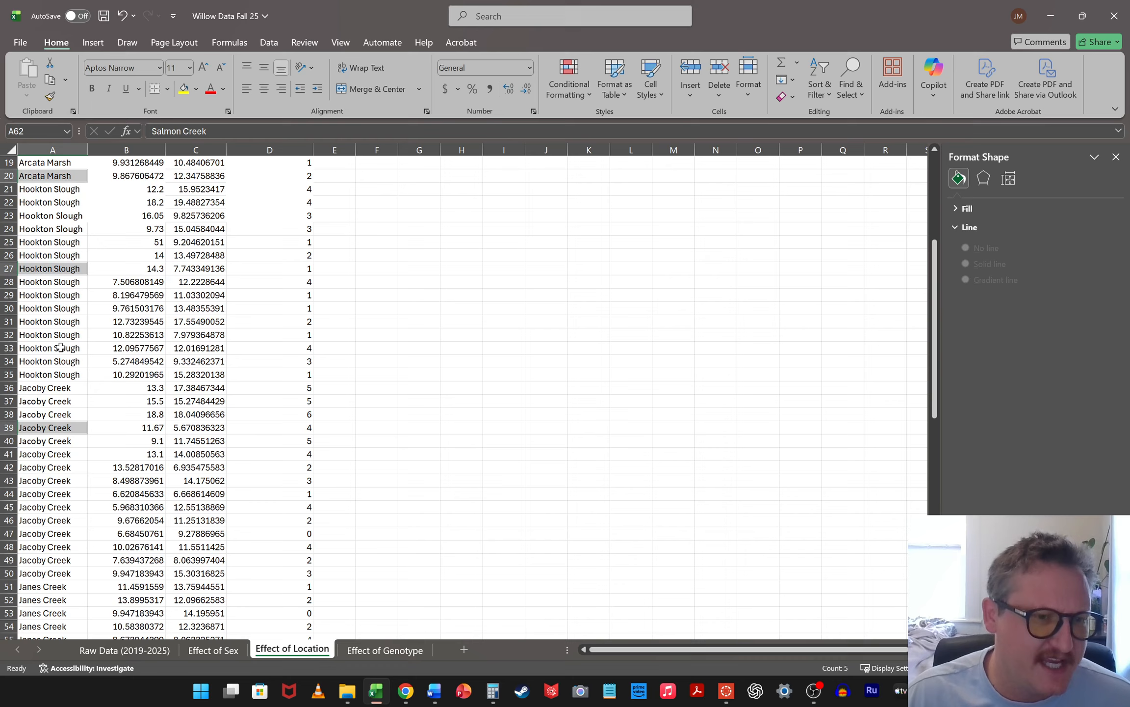
scroll(51, 368, down, 3)
scroll(46, 414, down, 3)
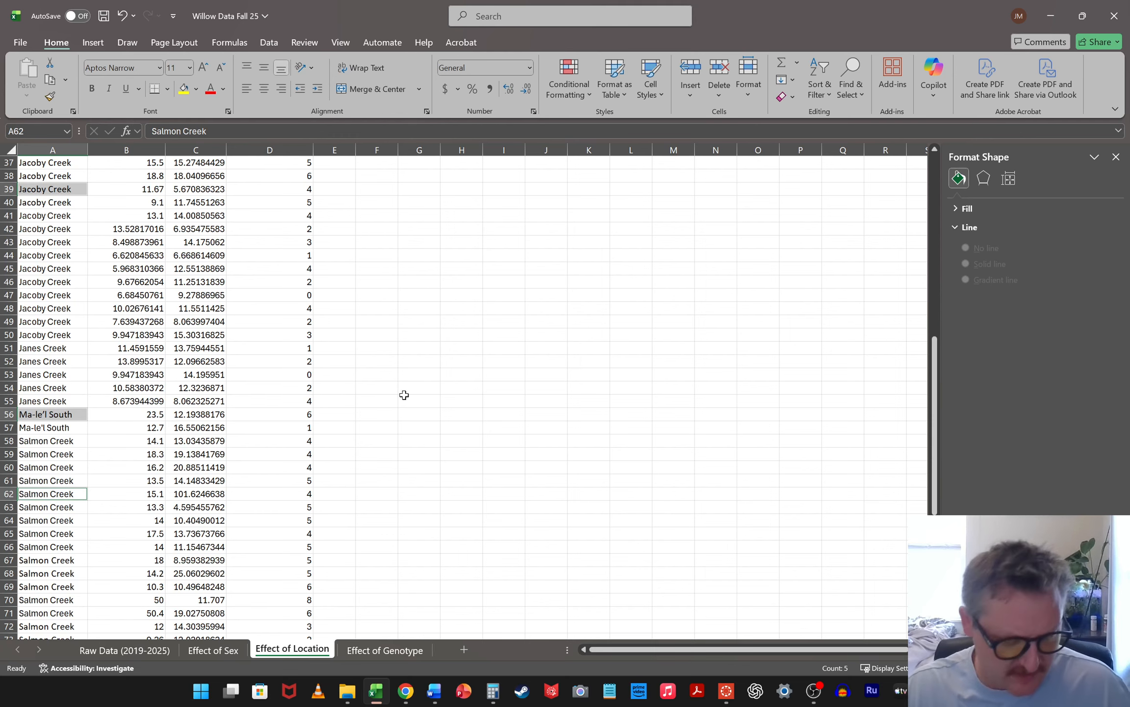
key(ctrl+c)
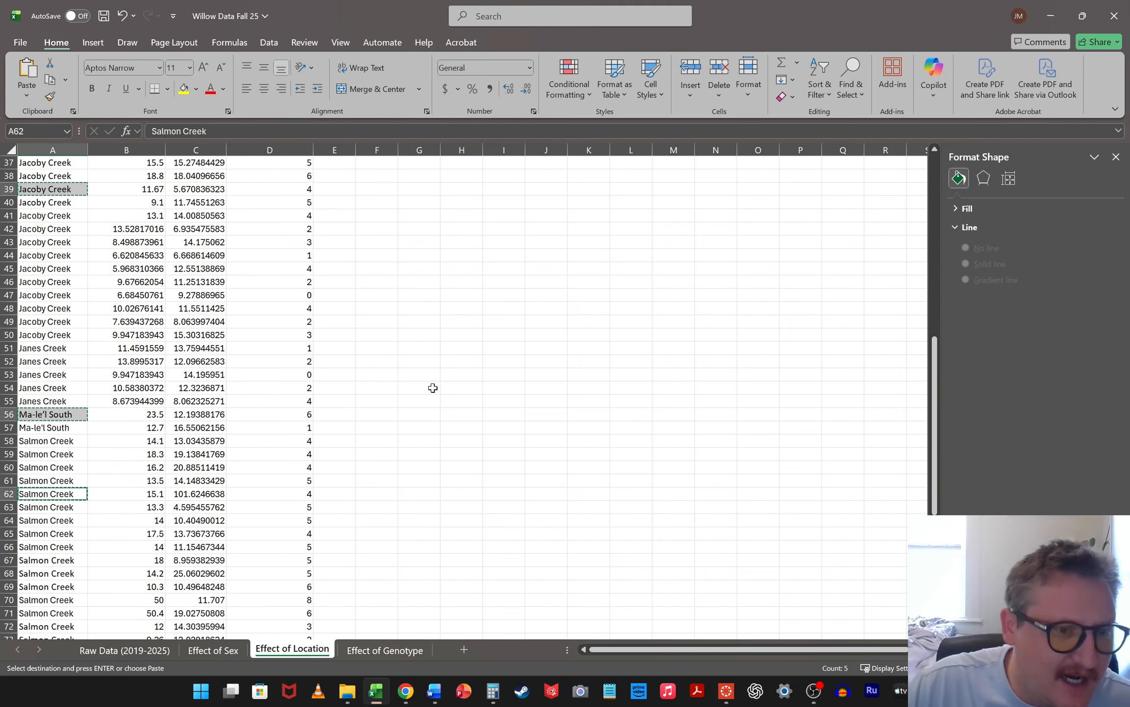
Paste the location names transposed into a row starting at cell G2 and autofit columns G to K to their names
scroll(458, 387, up, 12)
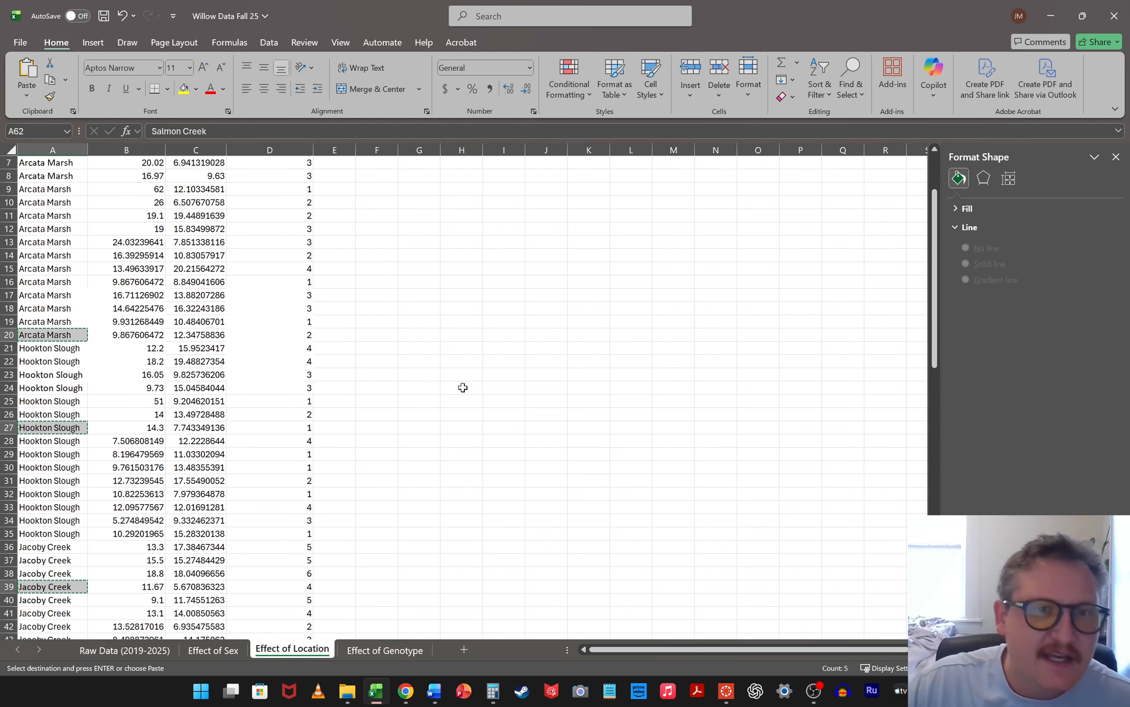
click(415, 176)
right_click(415, 177)
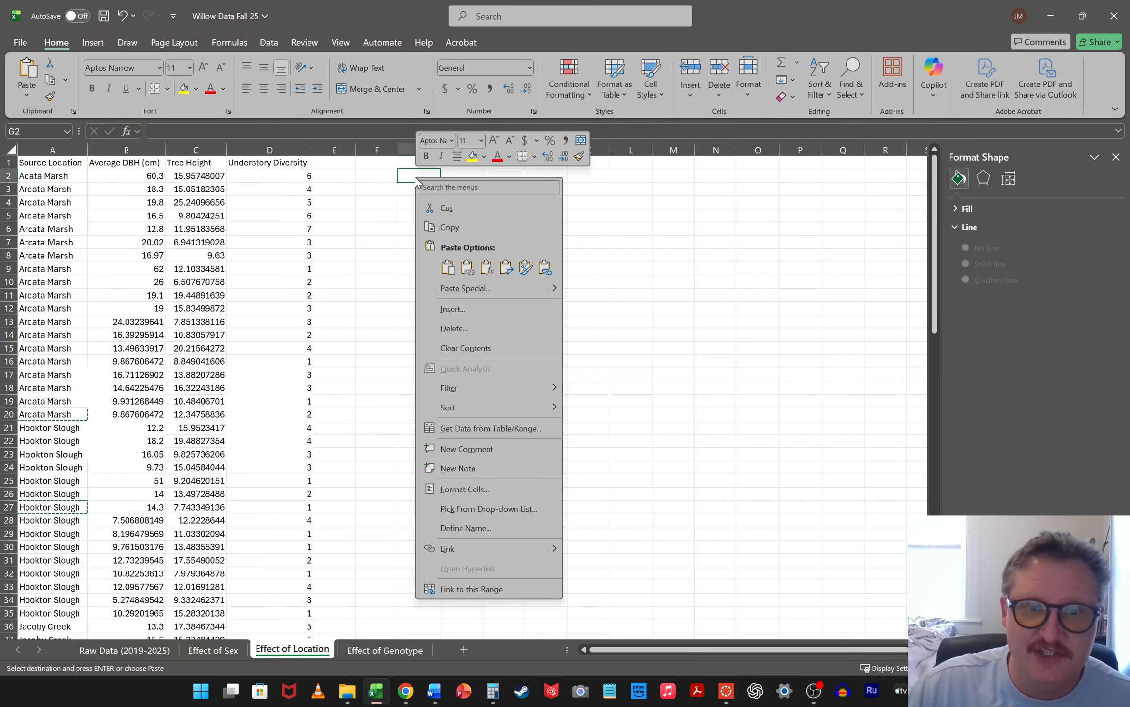
click(505, 272)
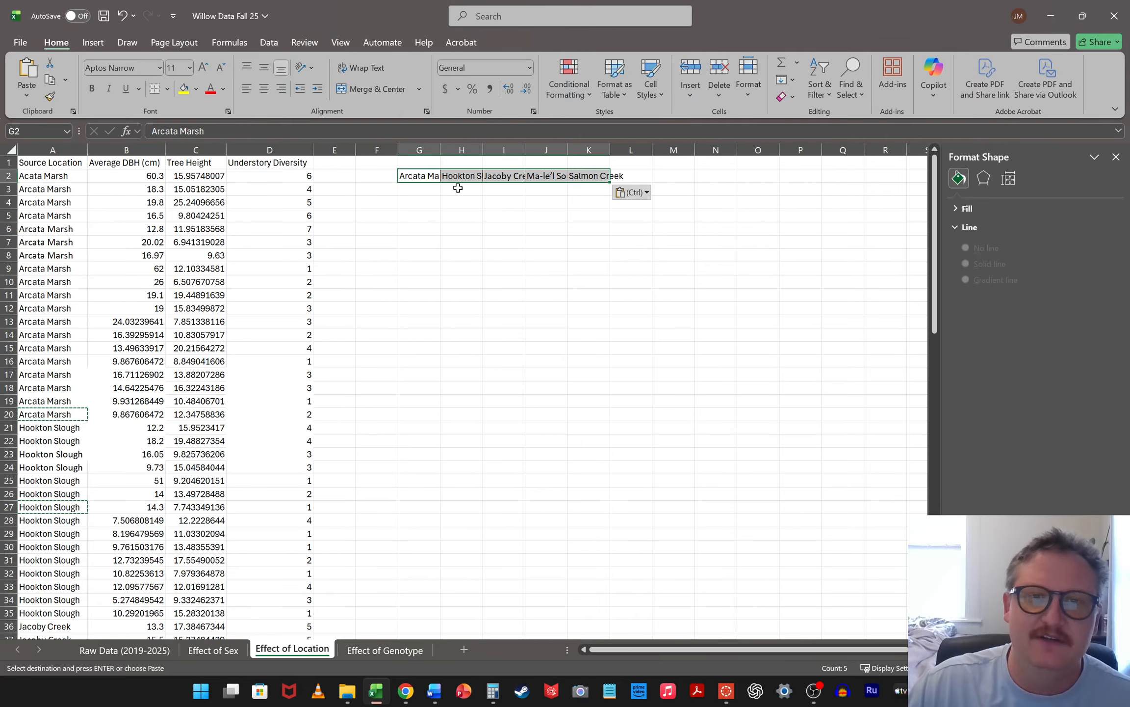
drag(419, 150, 572, 142)
double_click(568, 148)
click(749, 233)
drag(410, 183, 702, 178)
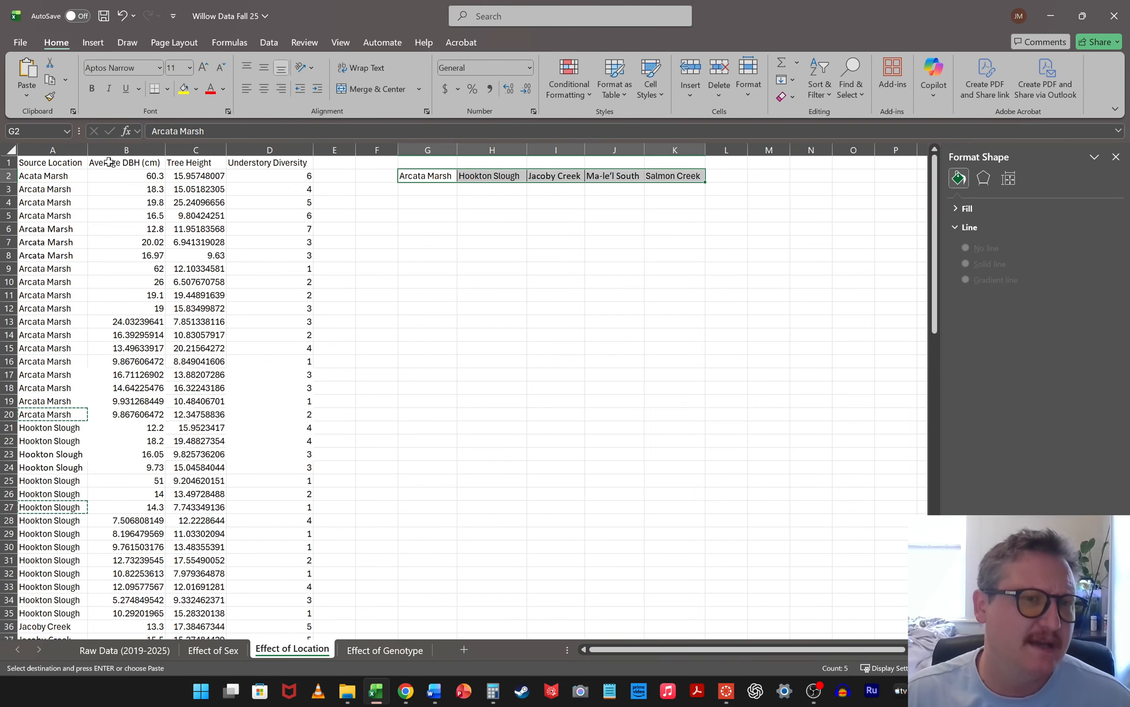
Merge and center cells G1 to K1 above the location names and enter the title "Average DBH (cm)"
drag(452, 165, 675, 159)
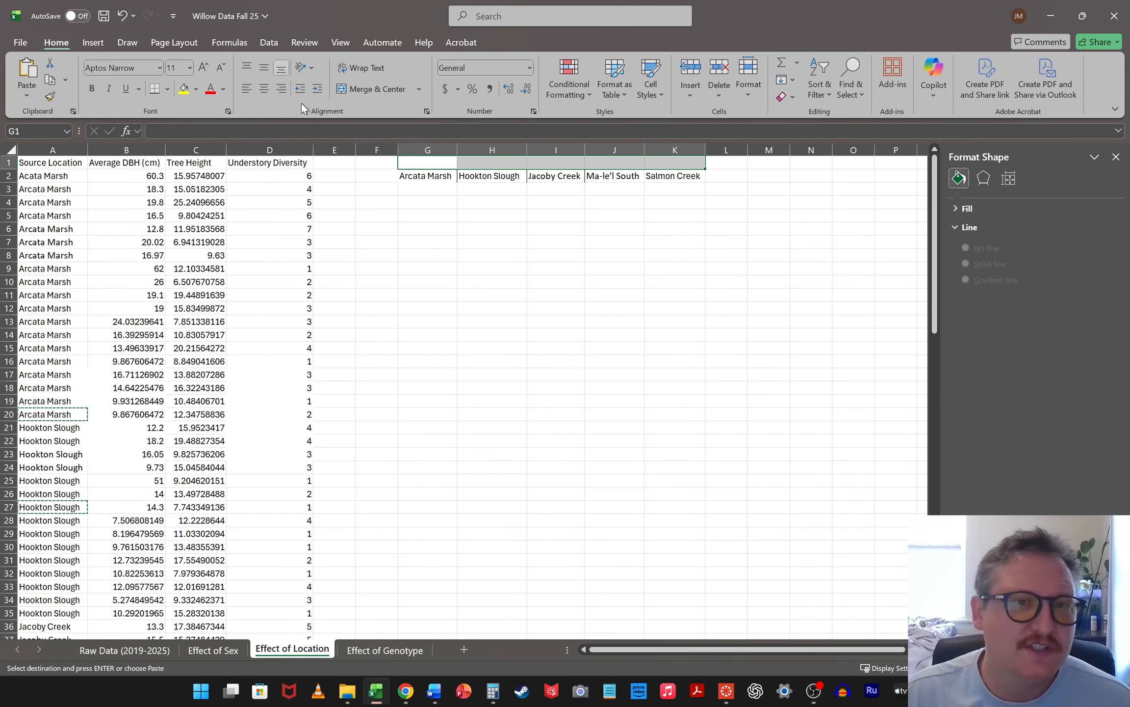
click(371, 90)
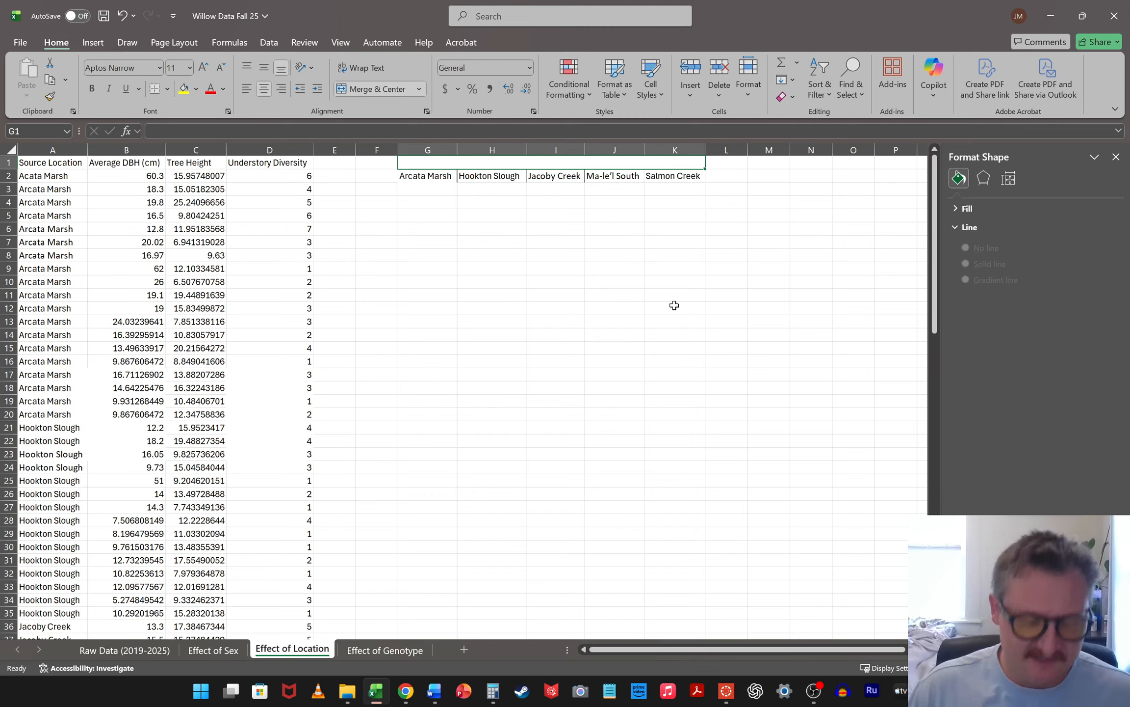
text(Average)
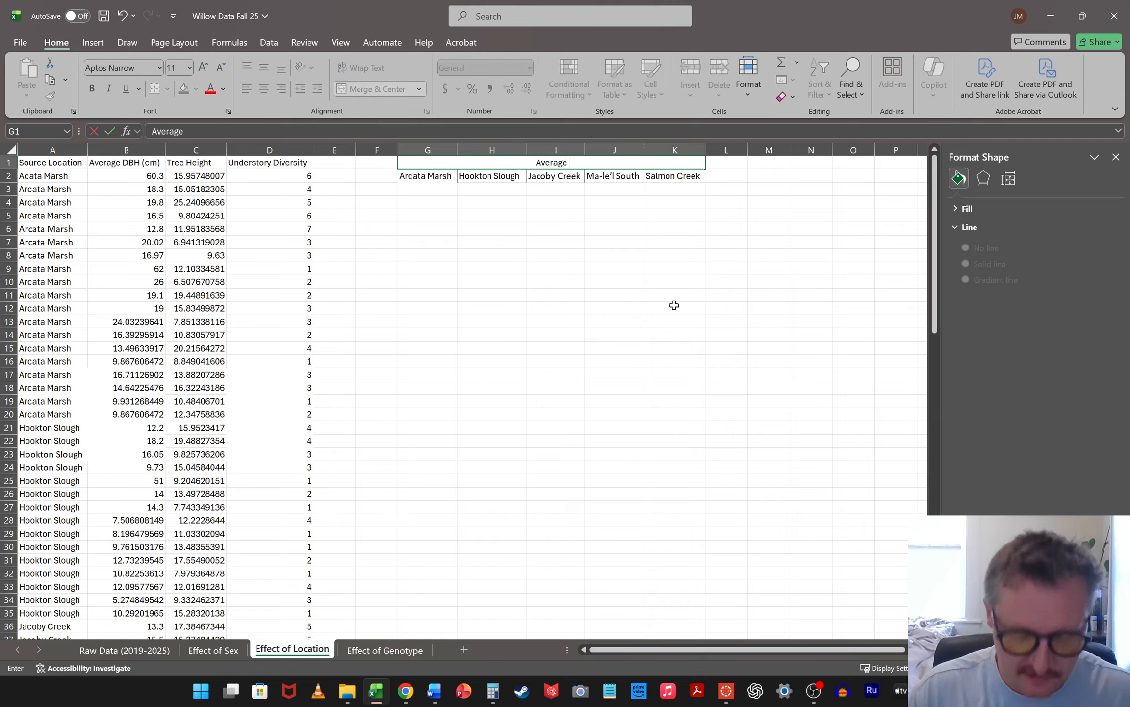
text( BH)
key(BackSpace)
key(BackSpace)
text(DBH ()
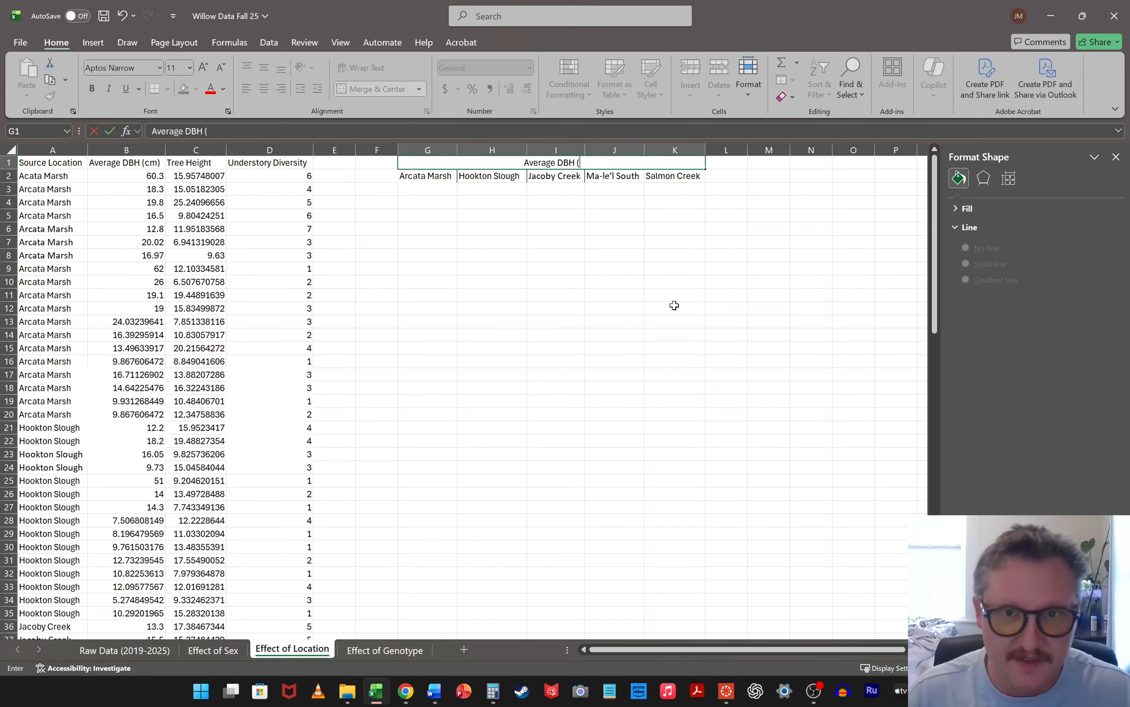
text(cm))
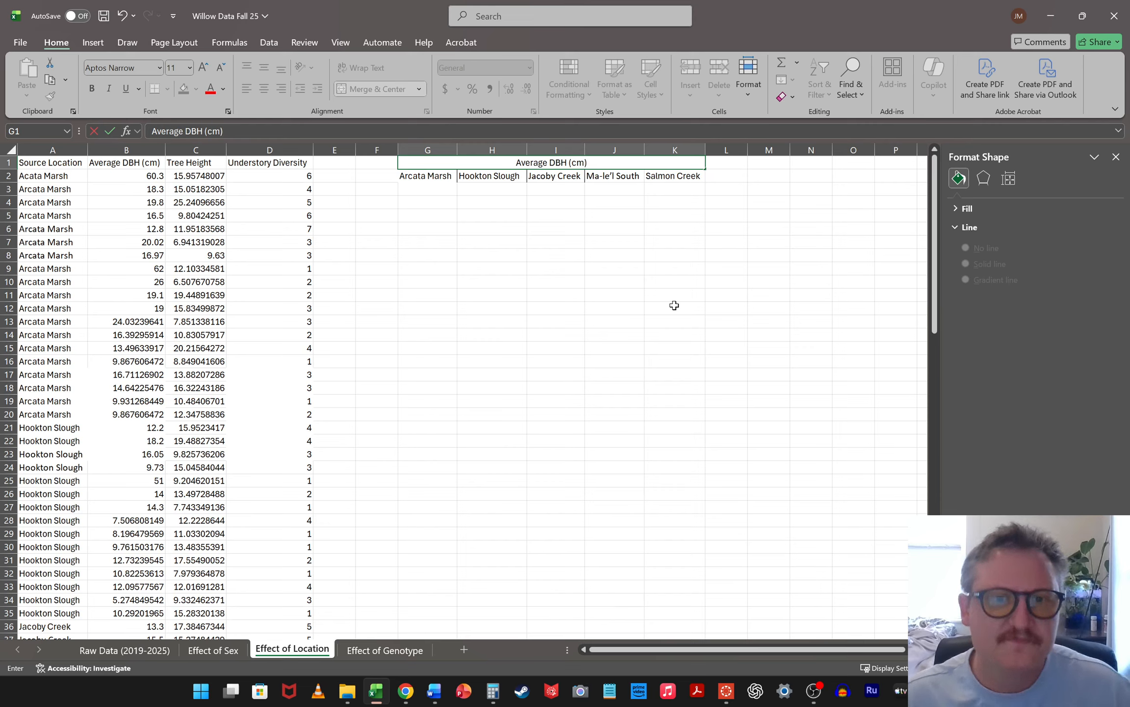
click(692, 259)
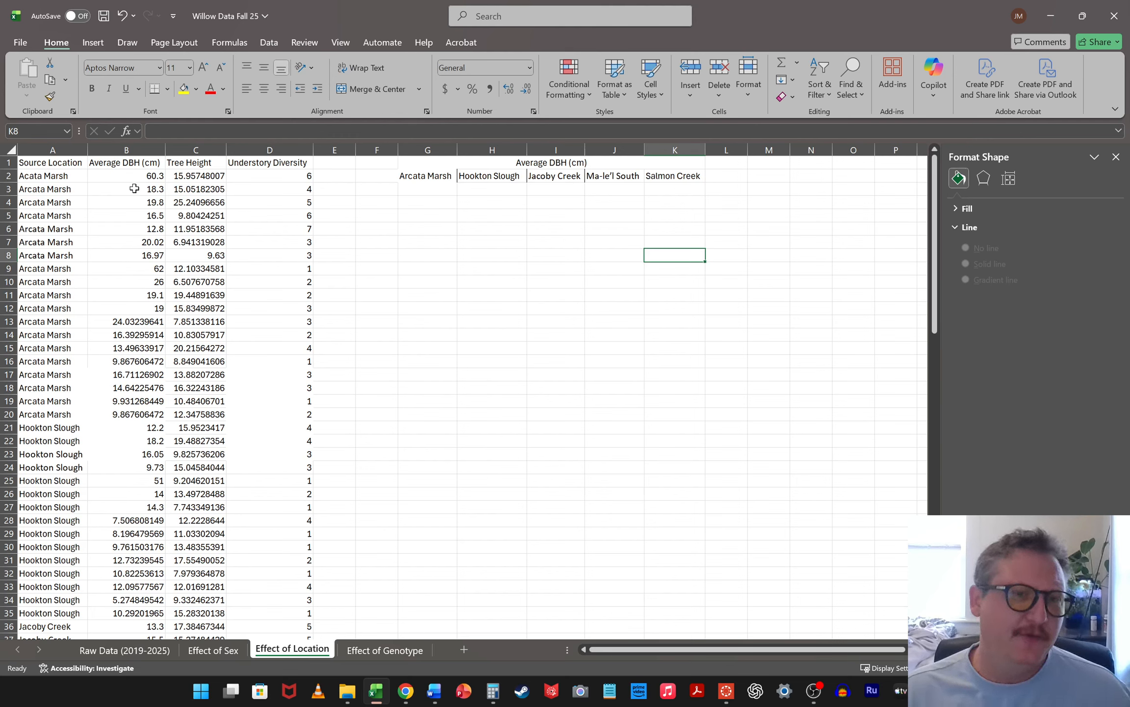
Copy the Arcata Marsh DBH values from B2:B20 into the Arcata Marsh column starting at G3
drag(148, 173, 99, 414)
key(ctrl+c)
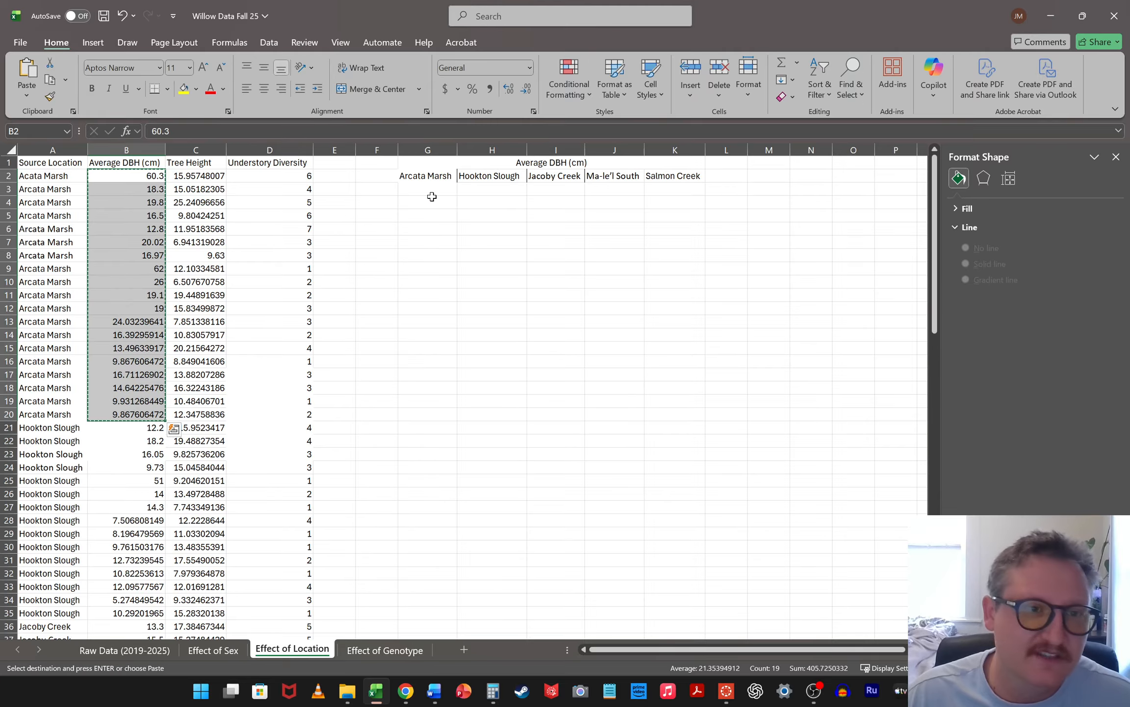
click(440, 189)
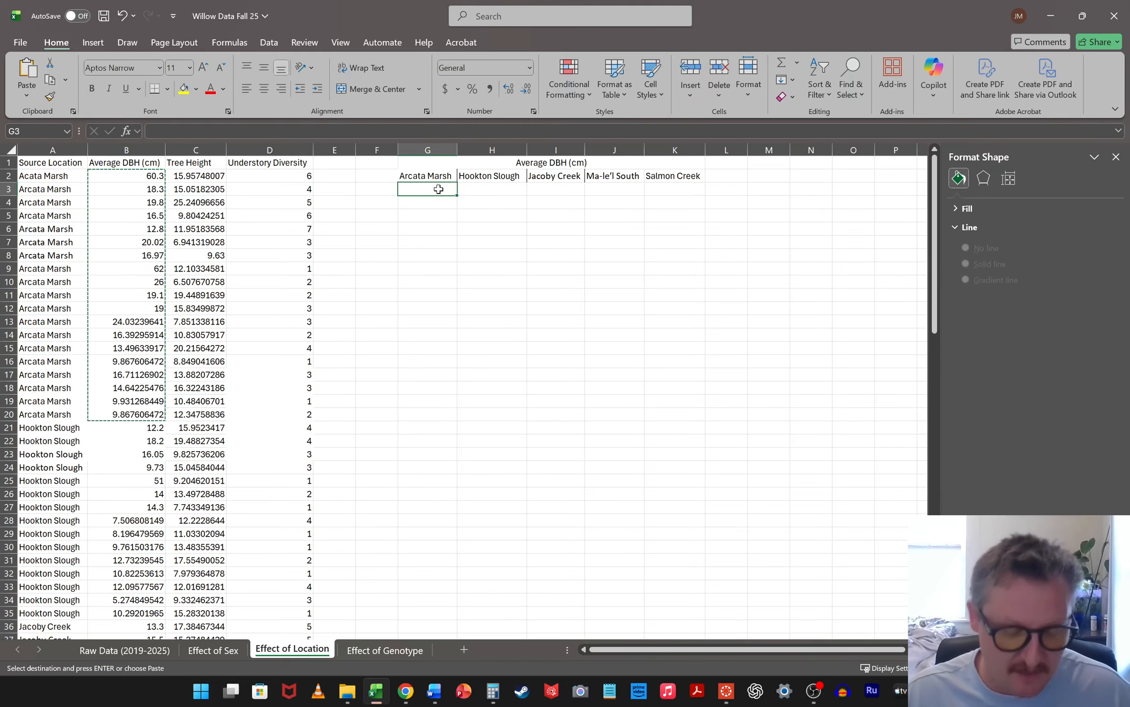
key(ctrl+v)
Copy the Hookton Slough DBH values from B21:B35 into the Hookton Slough column starting at H3
scroll(147, 343, down, 2)
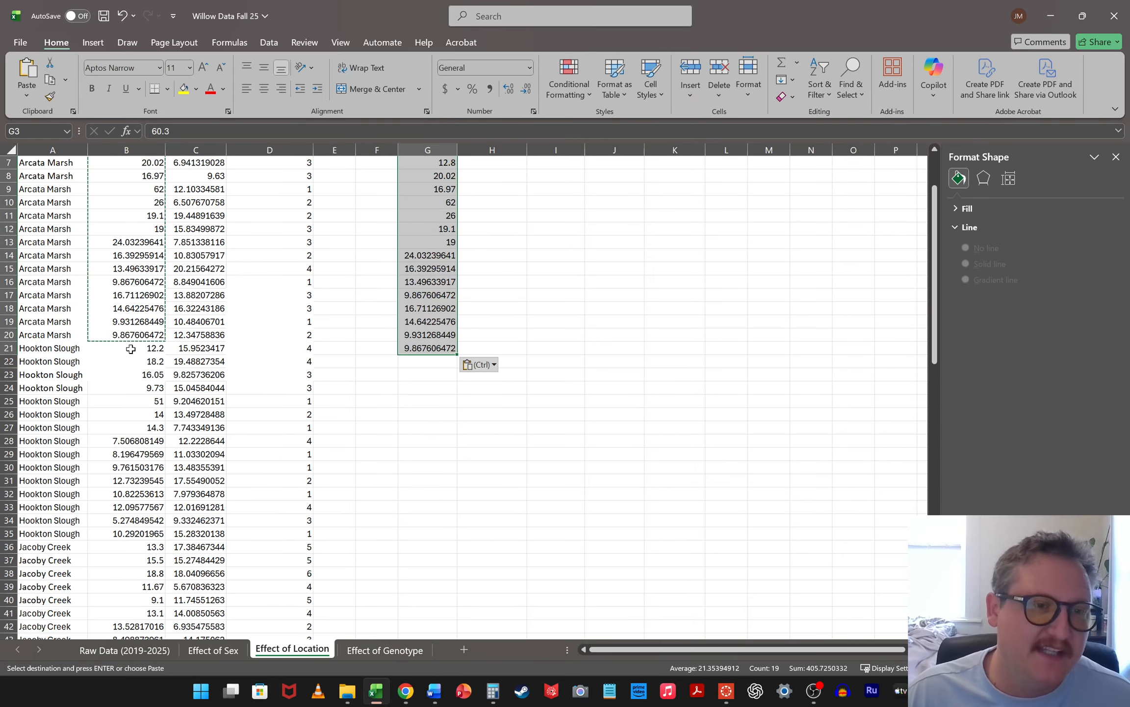
drag(125, 348, 100, 526)
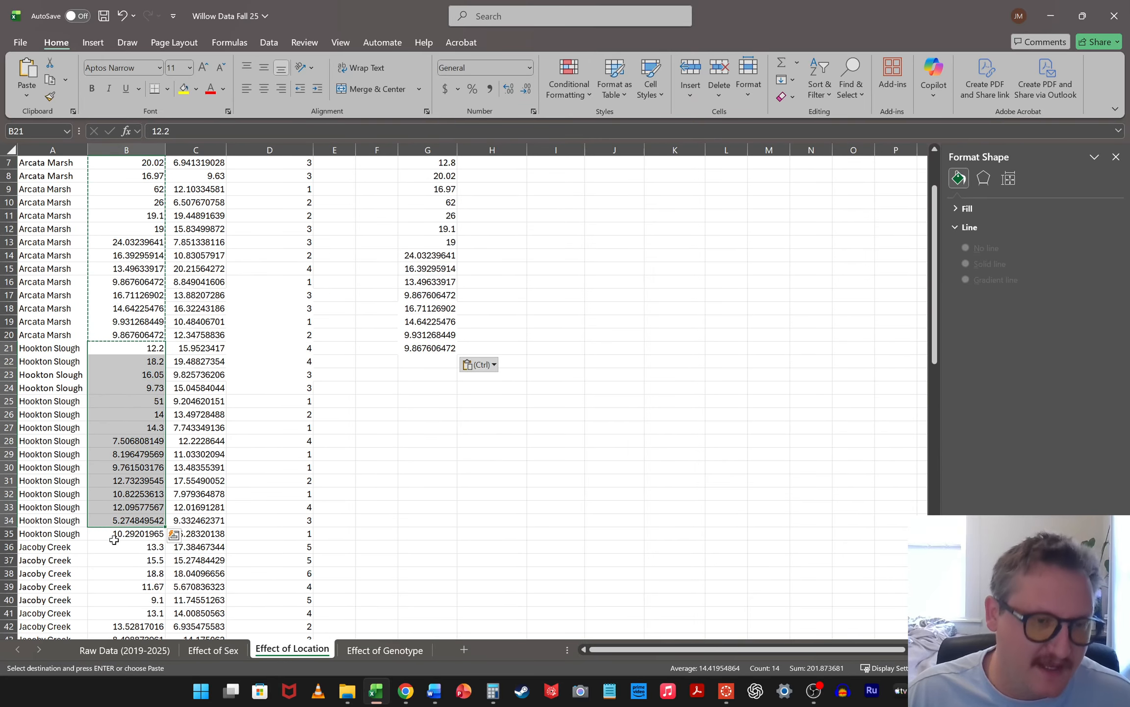
shift+click(118, 536)
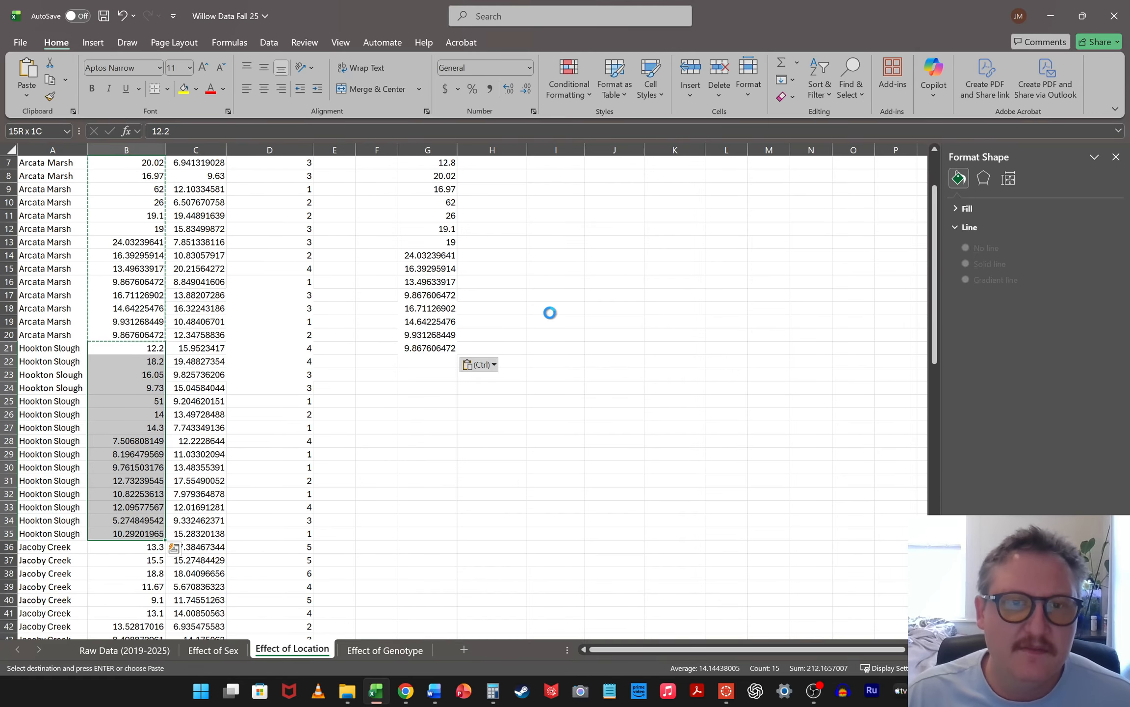
key(ctrl+c)
scroll(520, 316, up, 2)
click(510, 190)
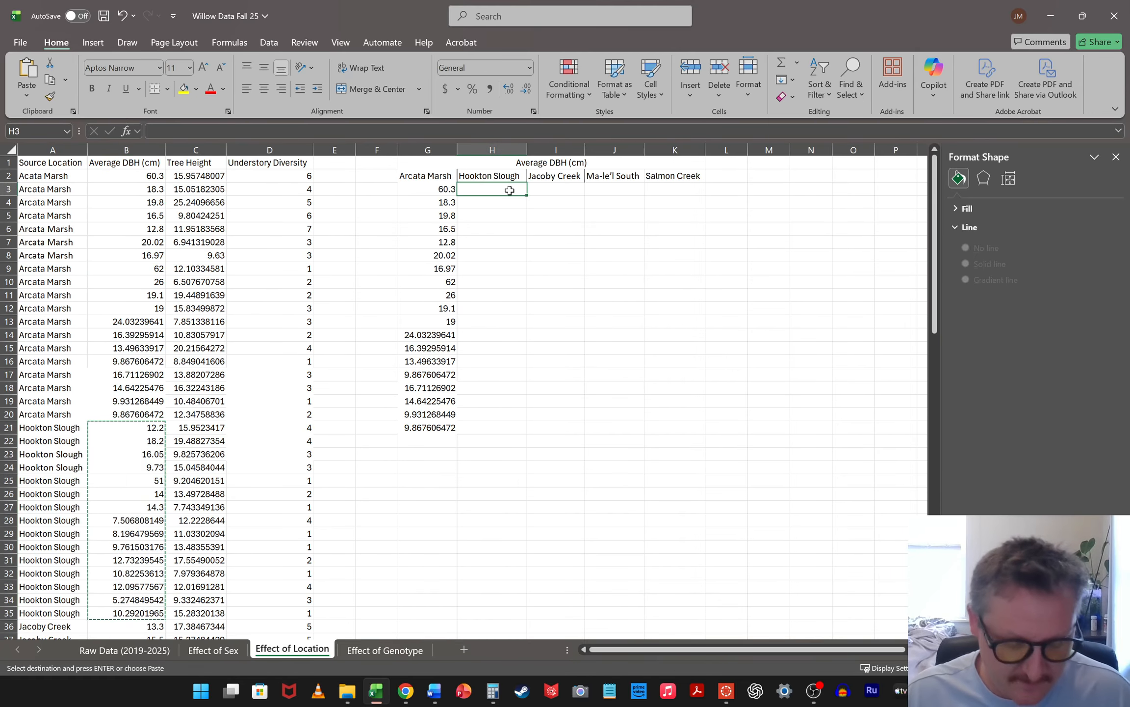
key(ctrl+v)
Copy the Jacoby Creek DBH values from B36:B50 into the Jacoby Creek column starting at I3
scroll(195, 376, down, 6)
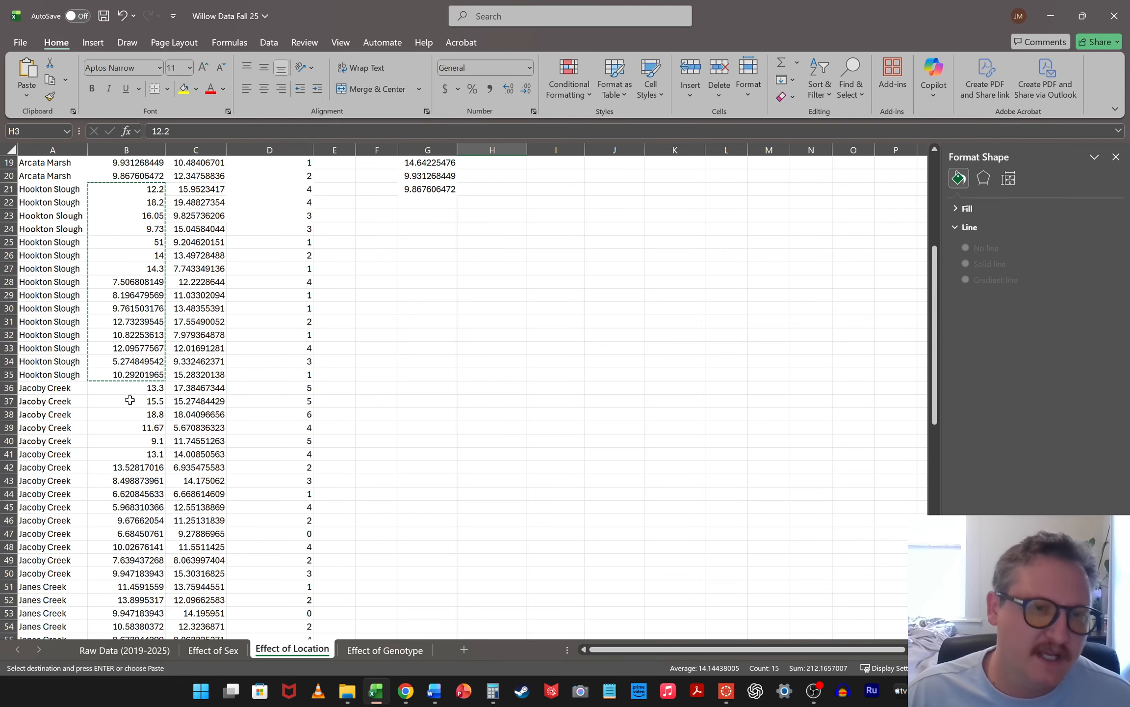
drag(129, 401, 158, 380)
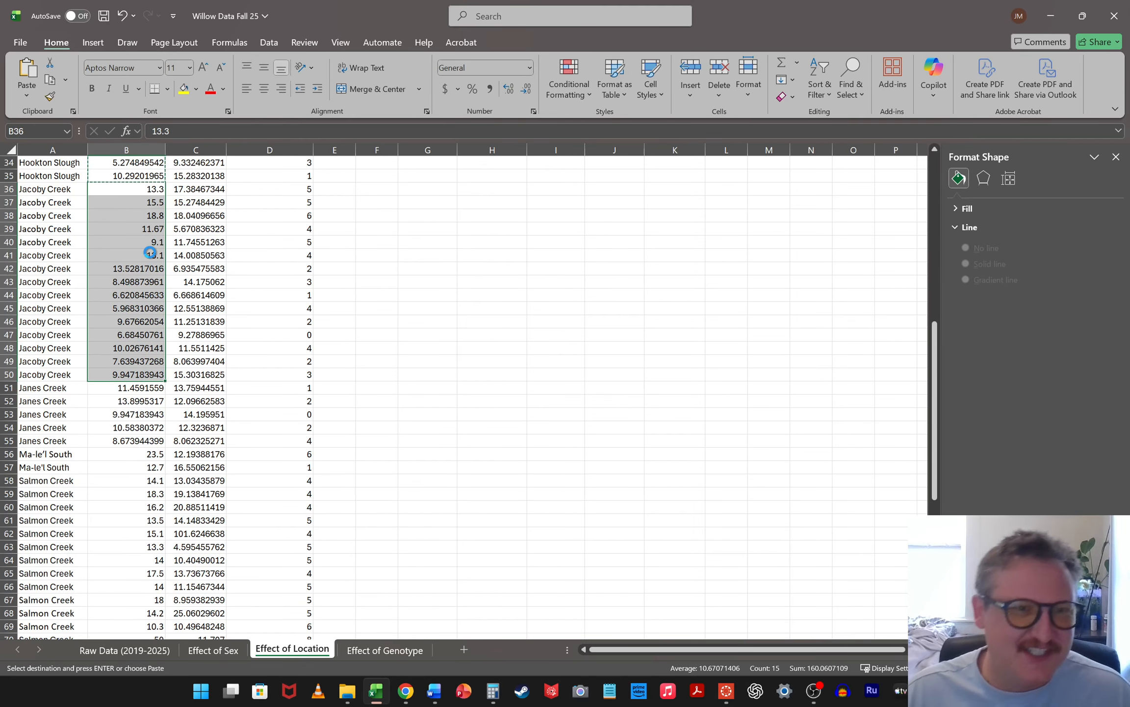
scroll(549, 246, up, 11)
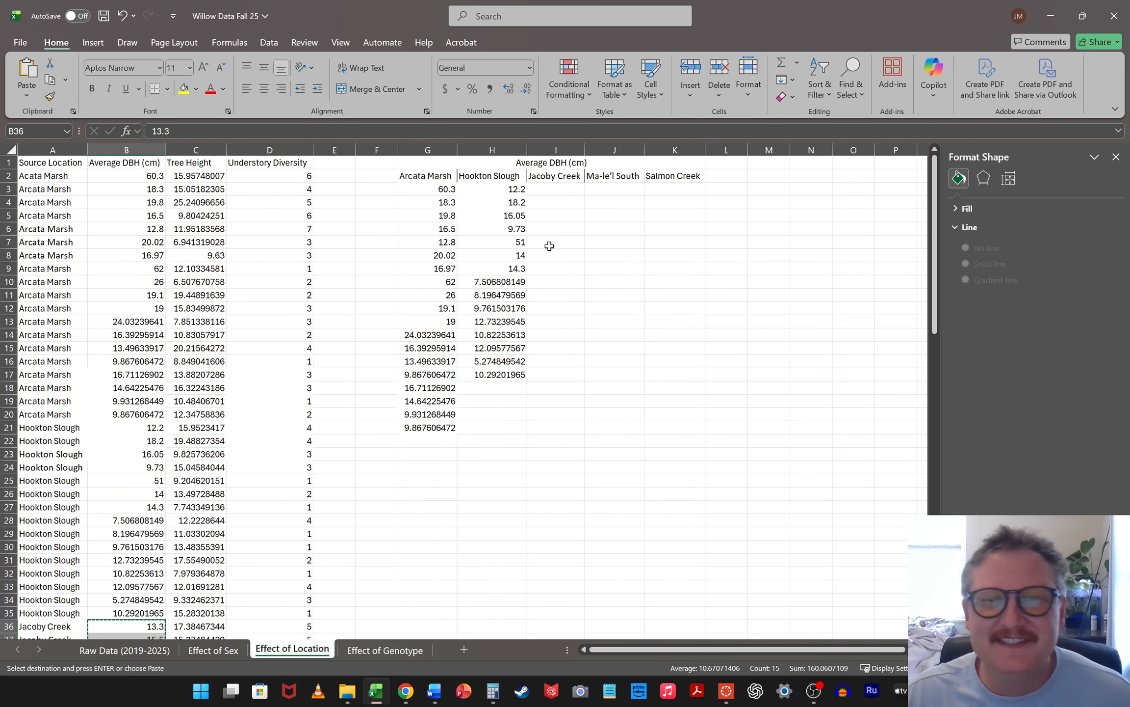
click(561, 189)
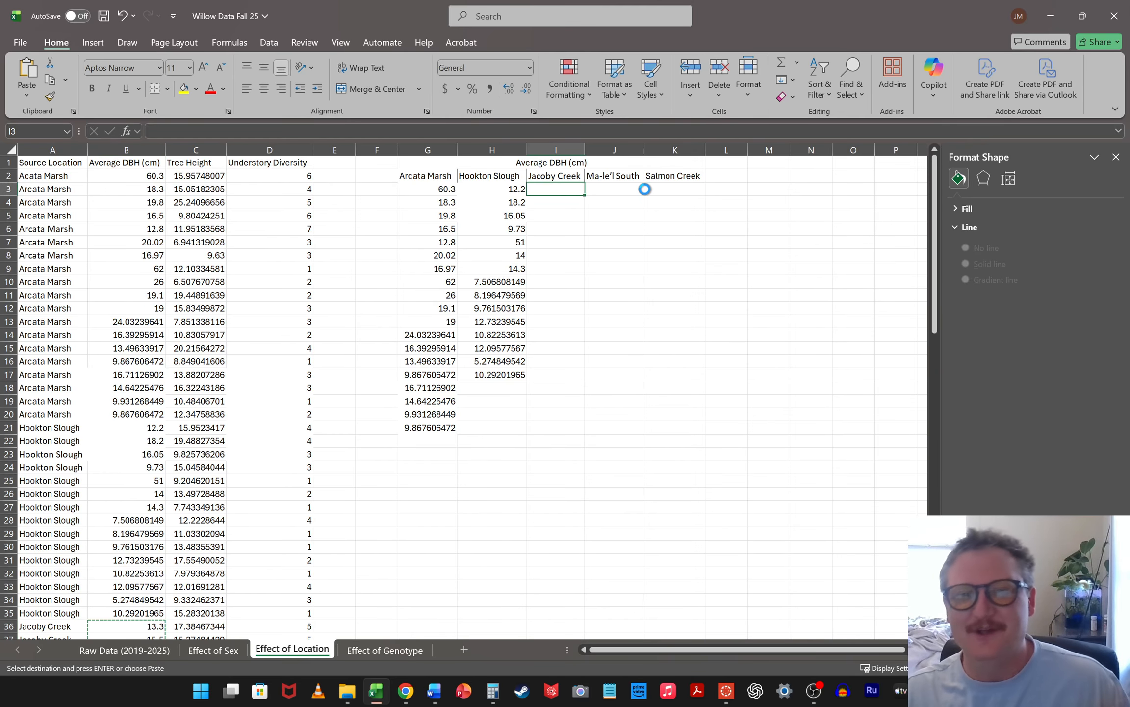
key(ctrl+v)
Shift the Ma-le'l South and Salmon Creek headings to K2:L2 and enter the heading "Janes Creek" in J2
mouse_move(615, 177)
mouse_down()
mouse_move(713, 179)
mouse_move(626, 177)
mouse_up()
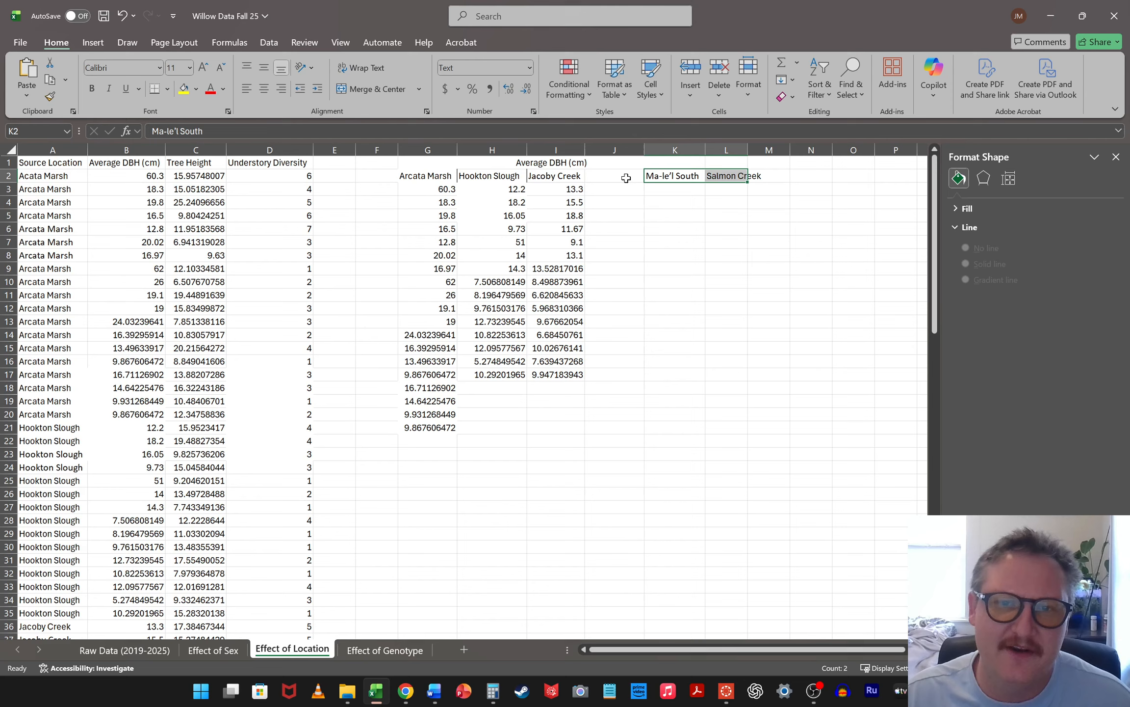
click(627, 176)
text(Janes C)
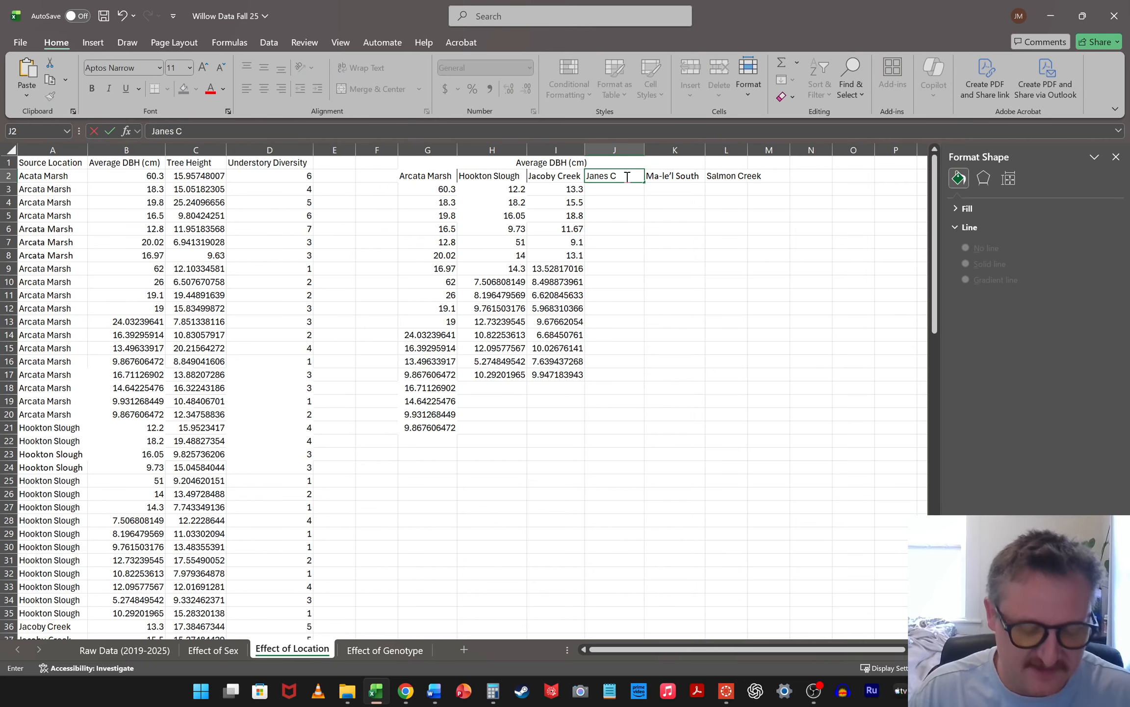
text(reek)
click(556, 308)
Copy the Janes Creek DBH values from B51:B55 into the Janes Creek column starting at J3
scroll(257, 417, down, 12)
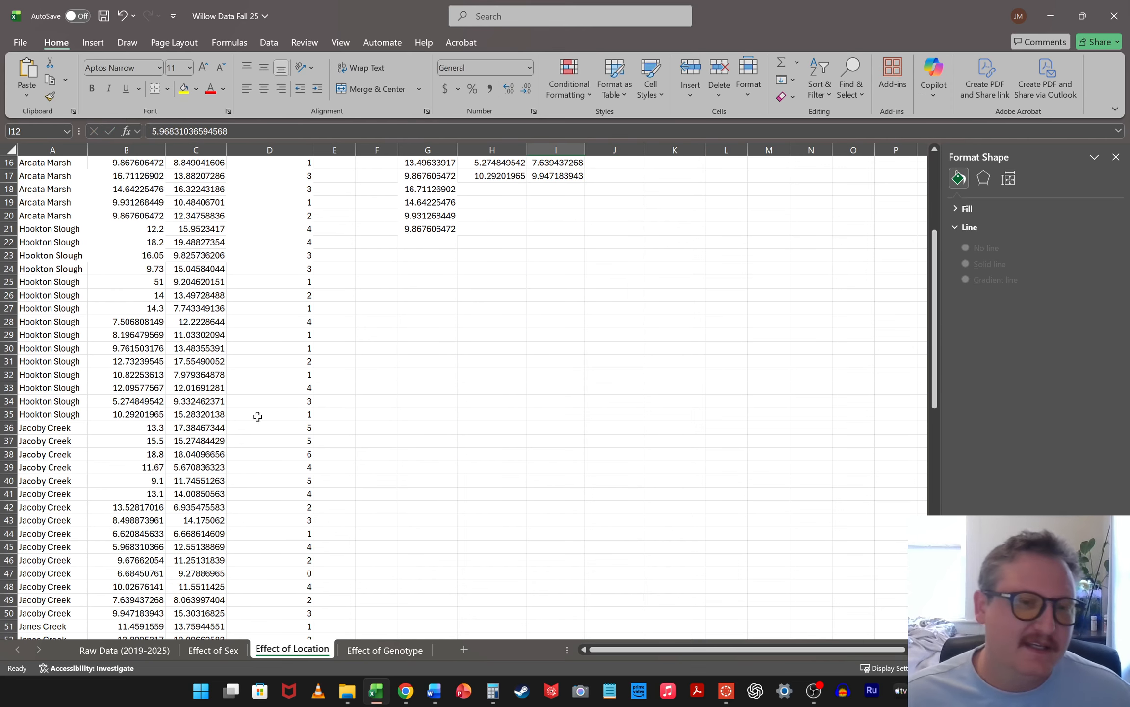
scroll(120, 402, up, 1)
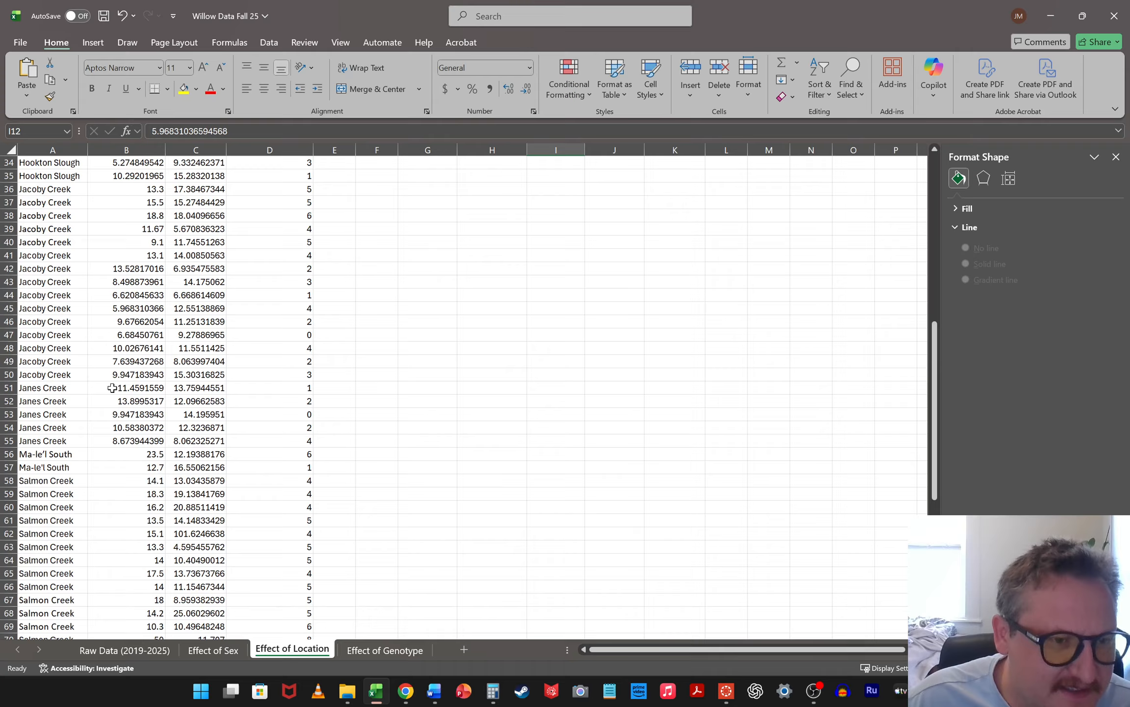
drag(112, 388, 116, 435)
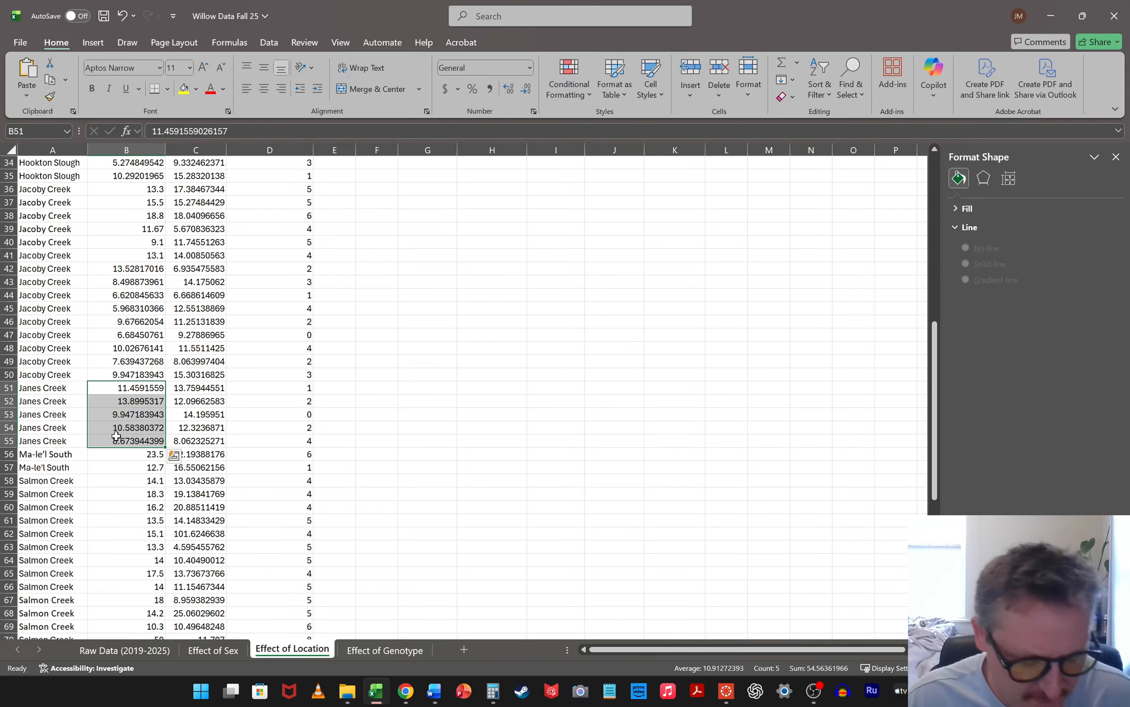
key(ctrl+c)
scroll(709, 495, up, 11)
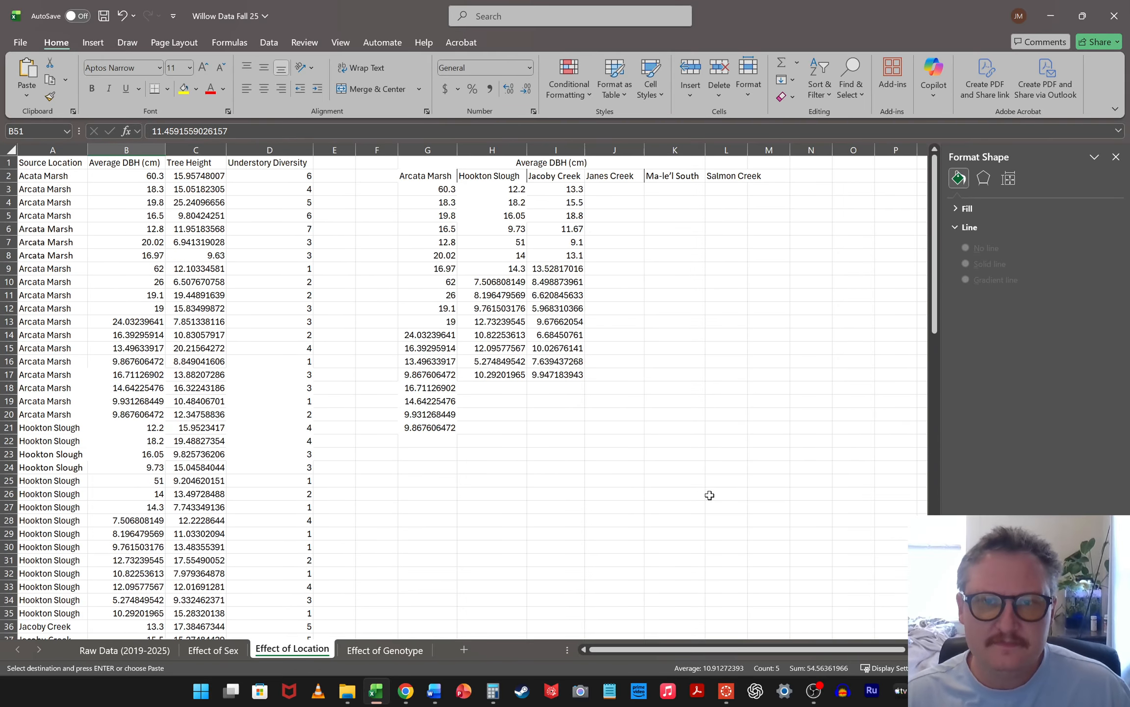
click(615, 186)
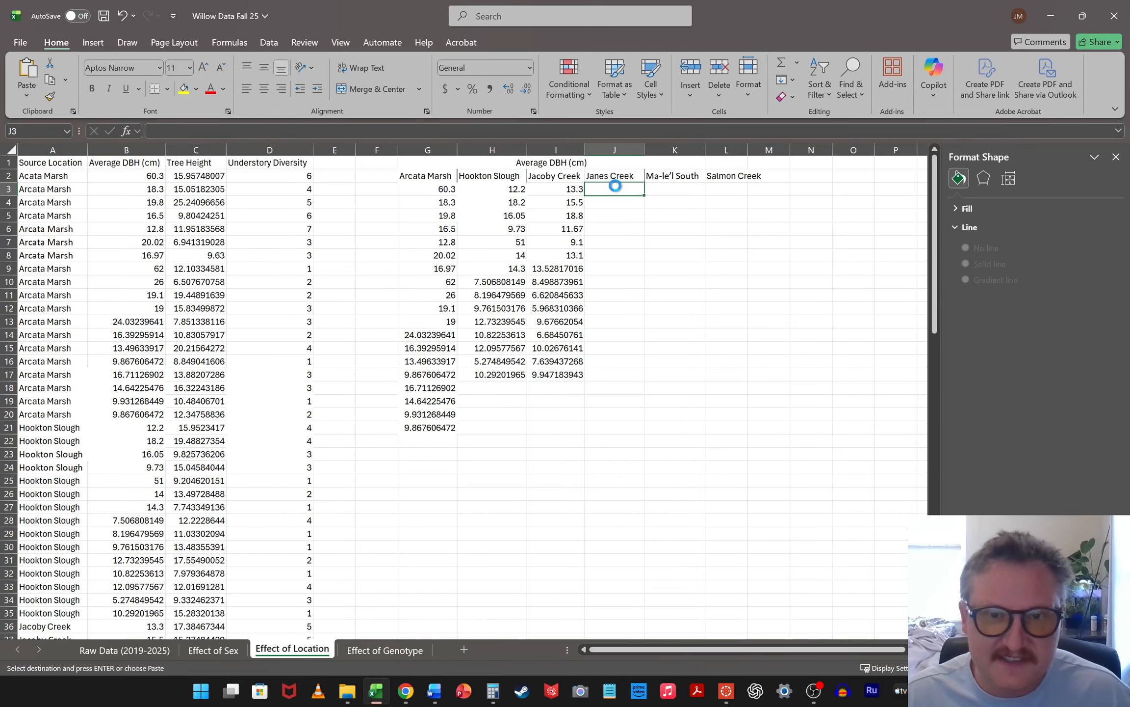
key(ctrl+v)
Copy the two Ma-le'l South DBH values from B56:B57 into the Ma-le'l South column starting at K3
scroll(89, 503, down, 13)
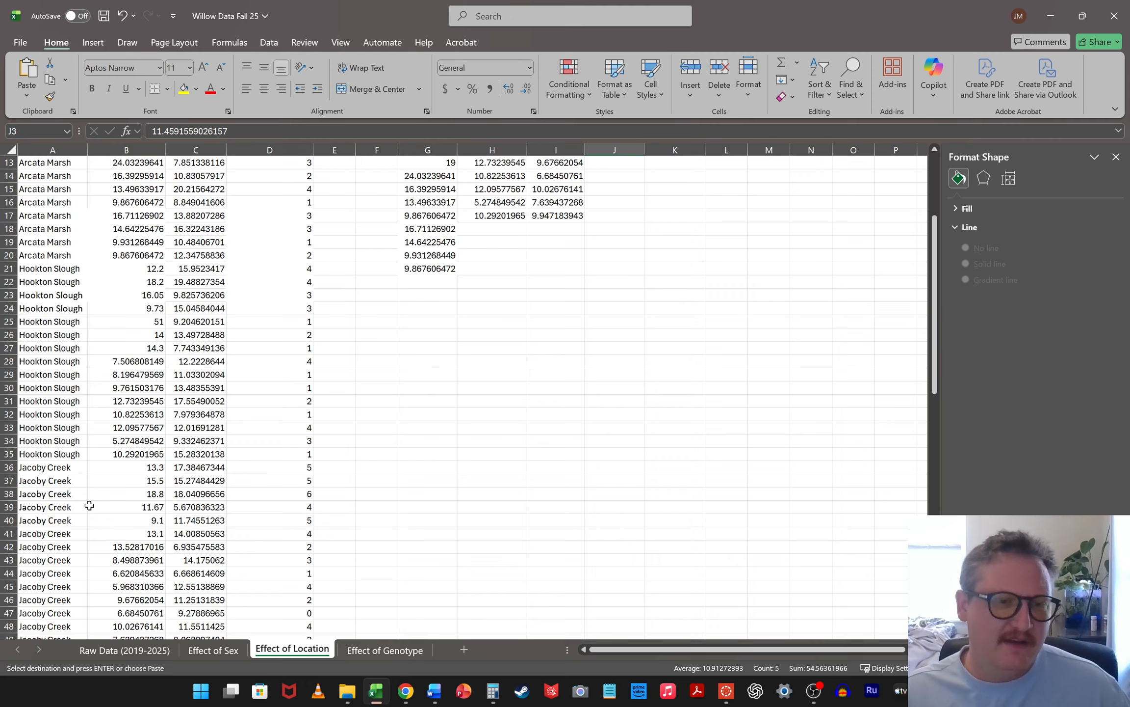
drag(128, 379, 127, 388)
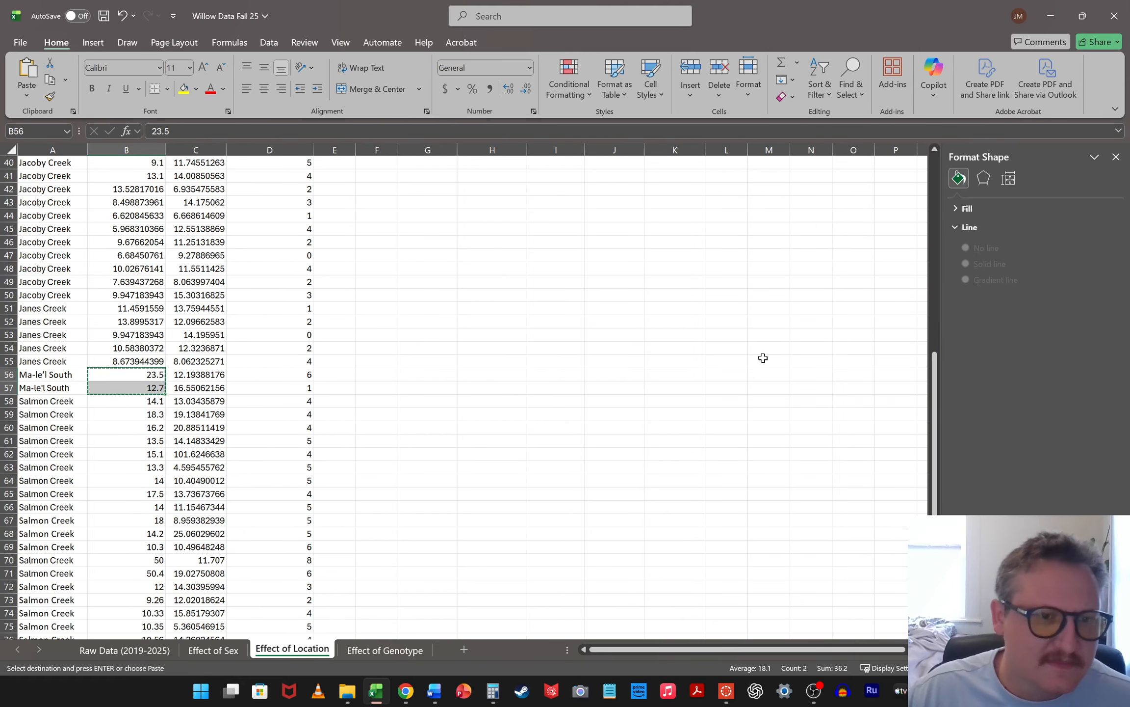
scroll(762, 356, up, 13)
drag(685, 179, 686, 187)
click(686, 186)
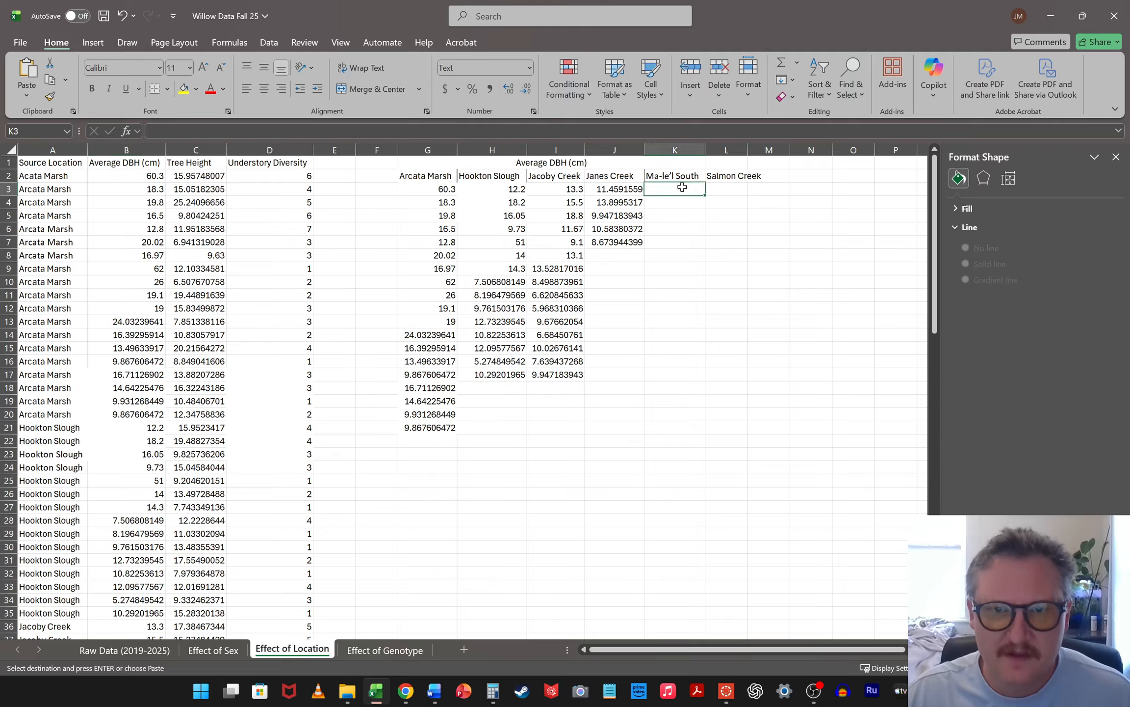
key(ctrl+v)
Copy the Salmon Creek DBH values from B58:B93 into the Salmon Creek column starting at L3
scroll(189, 380, down, 15)
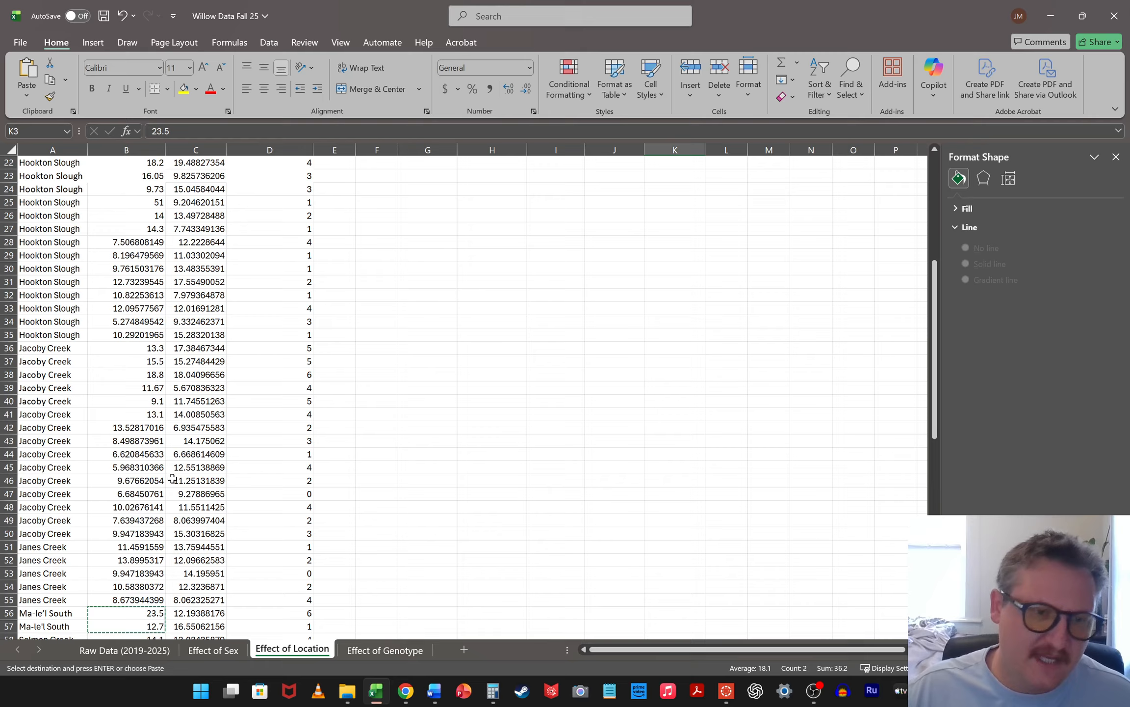
click(127, 323)
scroll(147, 395, down, 8)
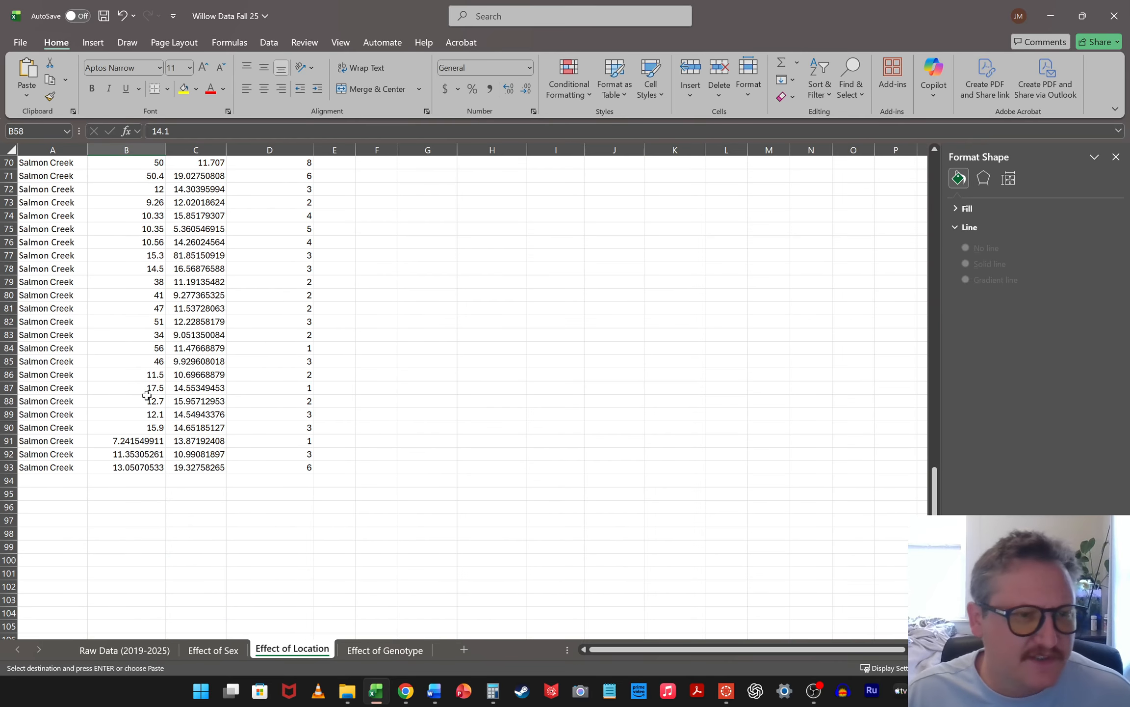
shift+click(126, 464)
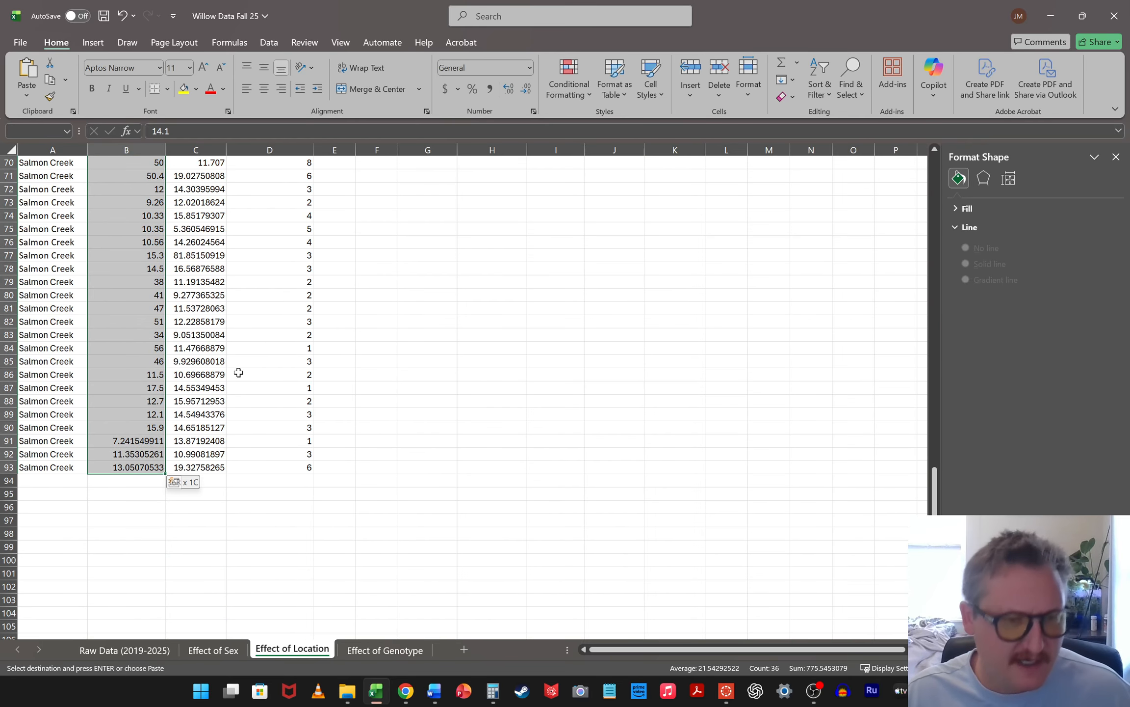
scroll(817, 379, up, 20)
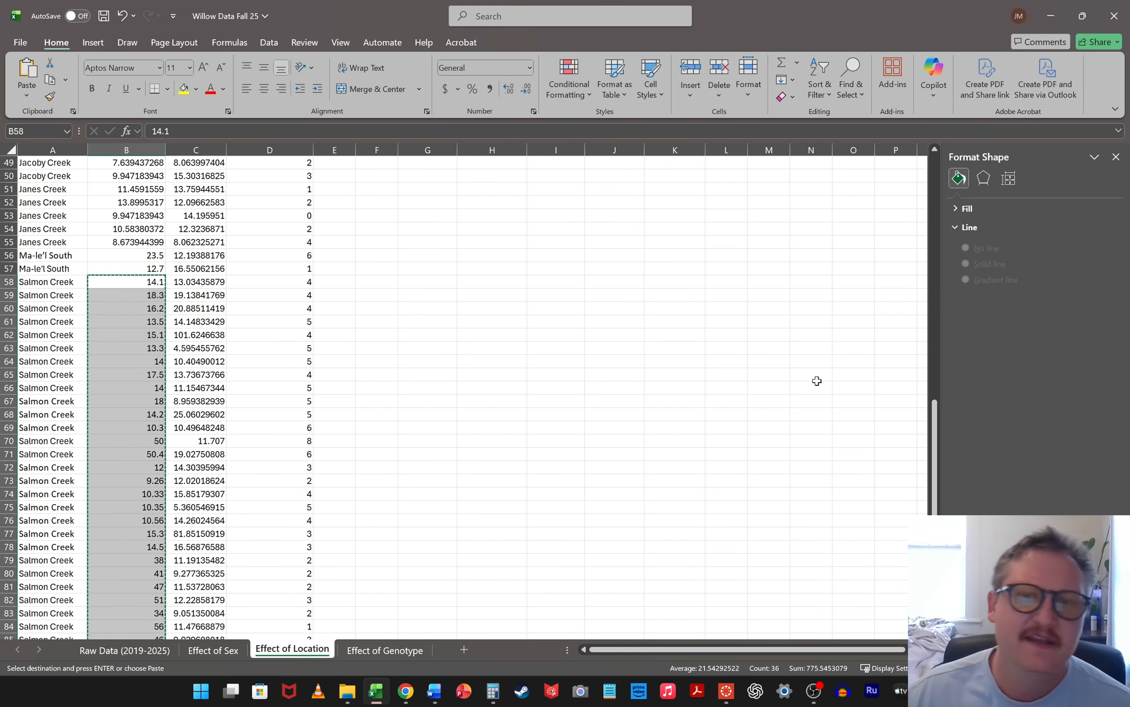
click(733, 189)
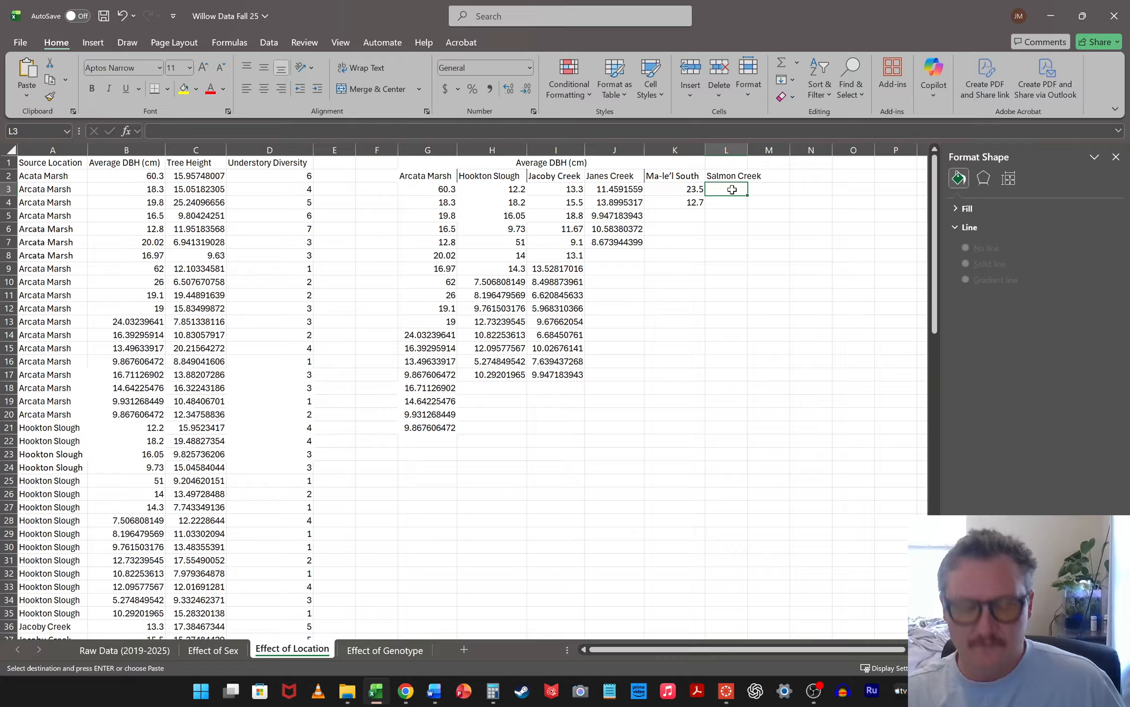
key(ctrl+v)
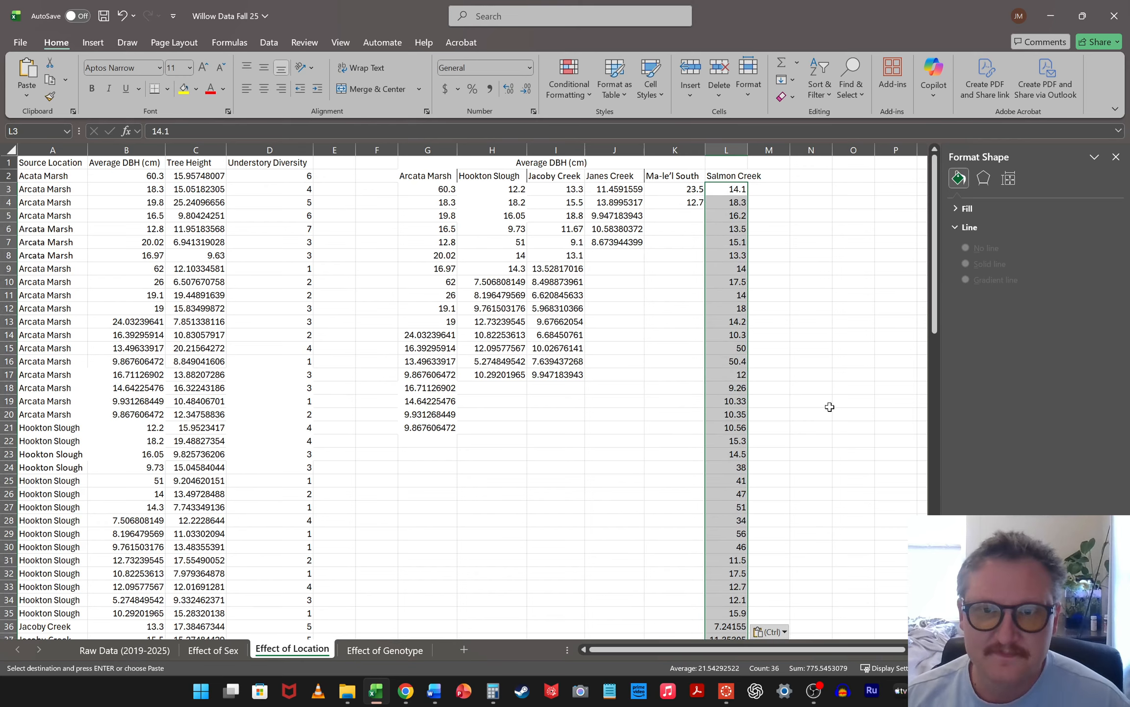
scroll(840, 416, down, 4)
scroll(842, 417, up, 2)
scroll(842, 417, up, 2)
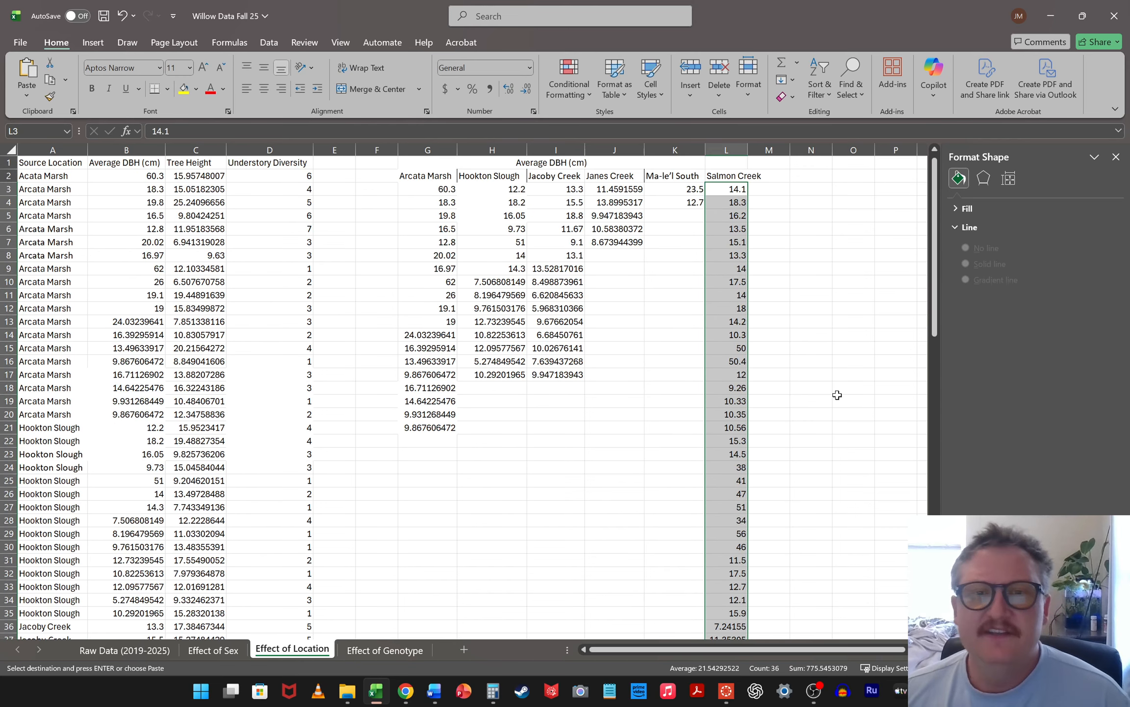
click(787, 265)
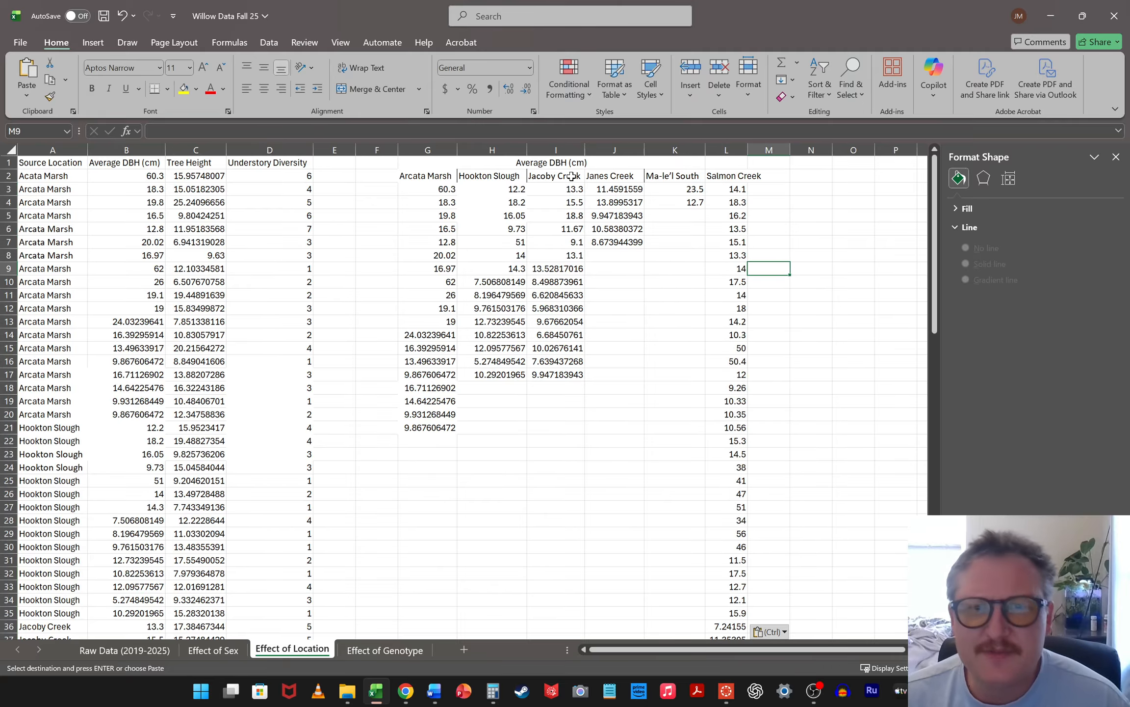
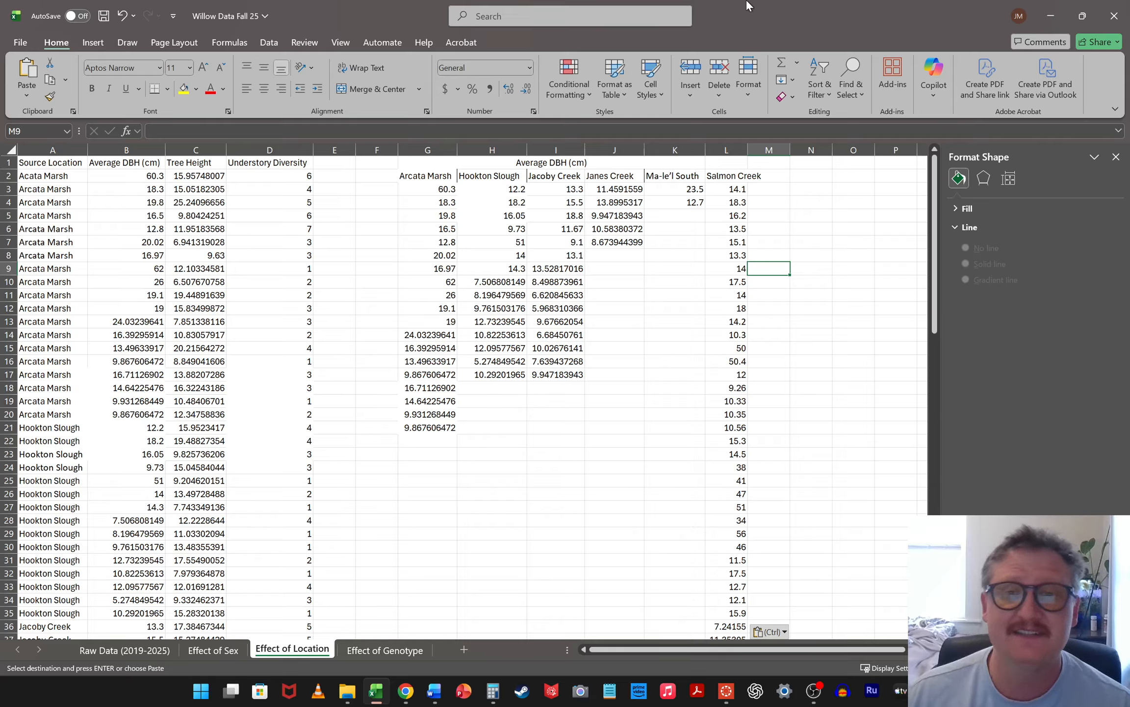
Delete the Ma-le'l South cells K2:K38 and shift the Salmon Creek column left into column K
drag(661, 182, 669, 223)
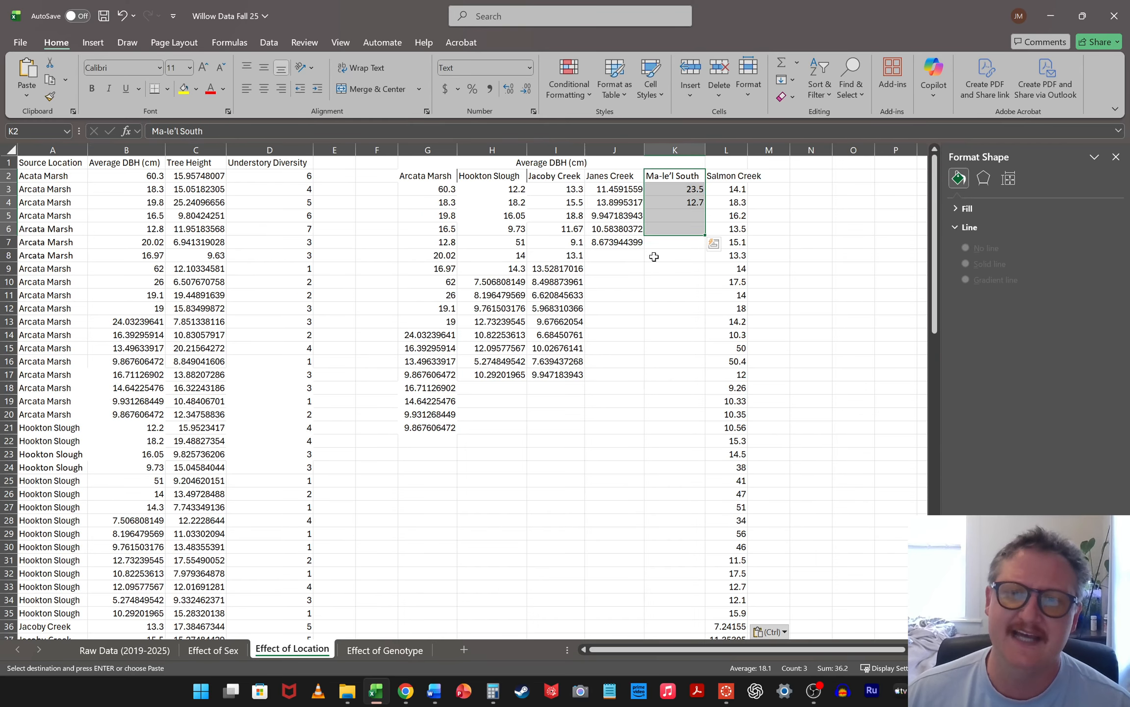
click(669, 280)
drag(685, 176, 701, 560)
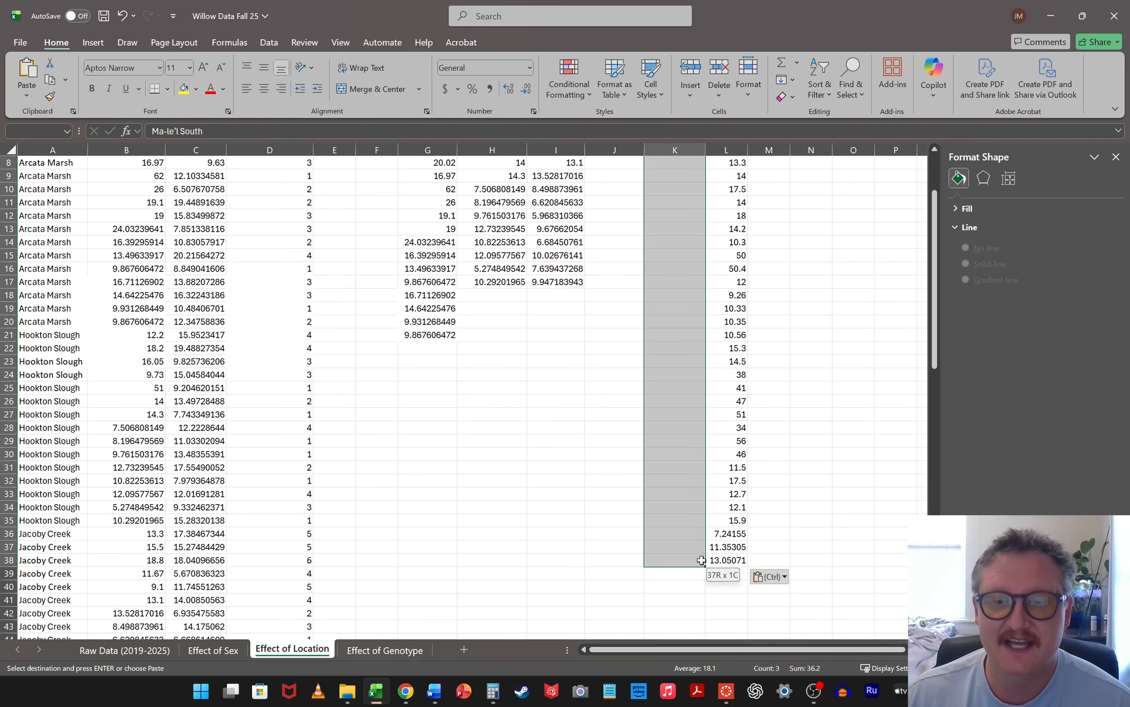
right_click(701, 560)
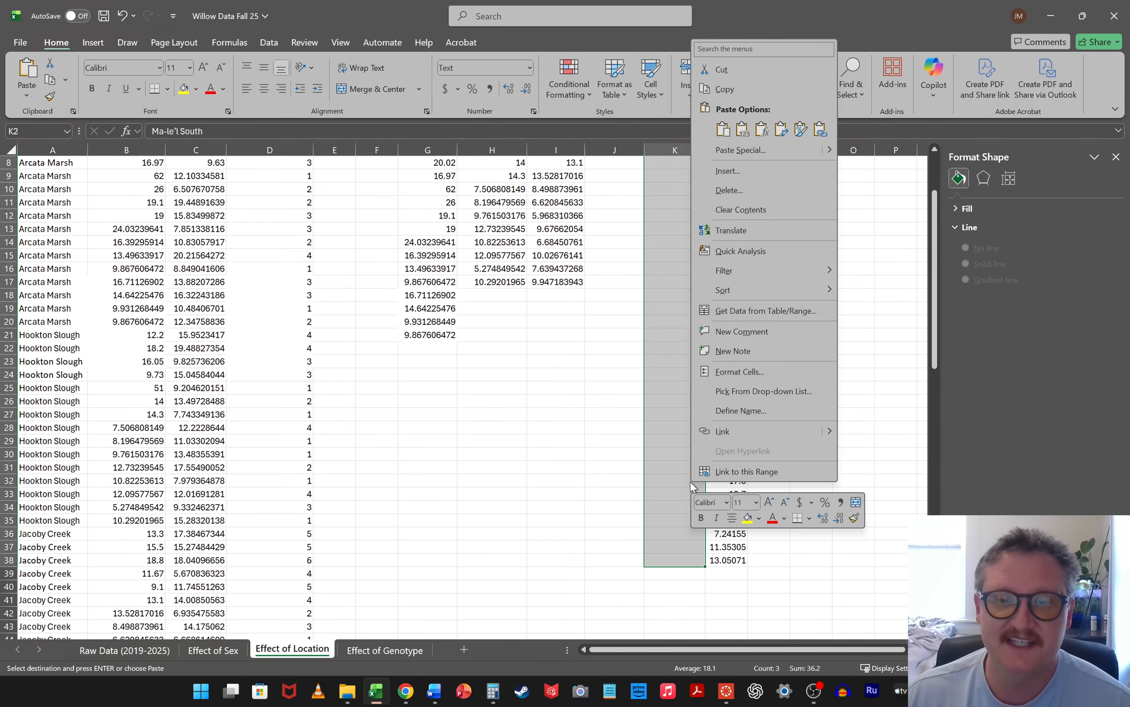
click(752, 189)
click(755, 247)
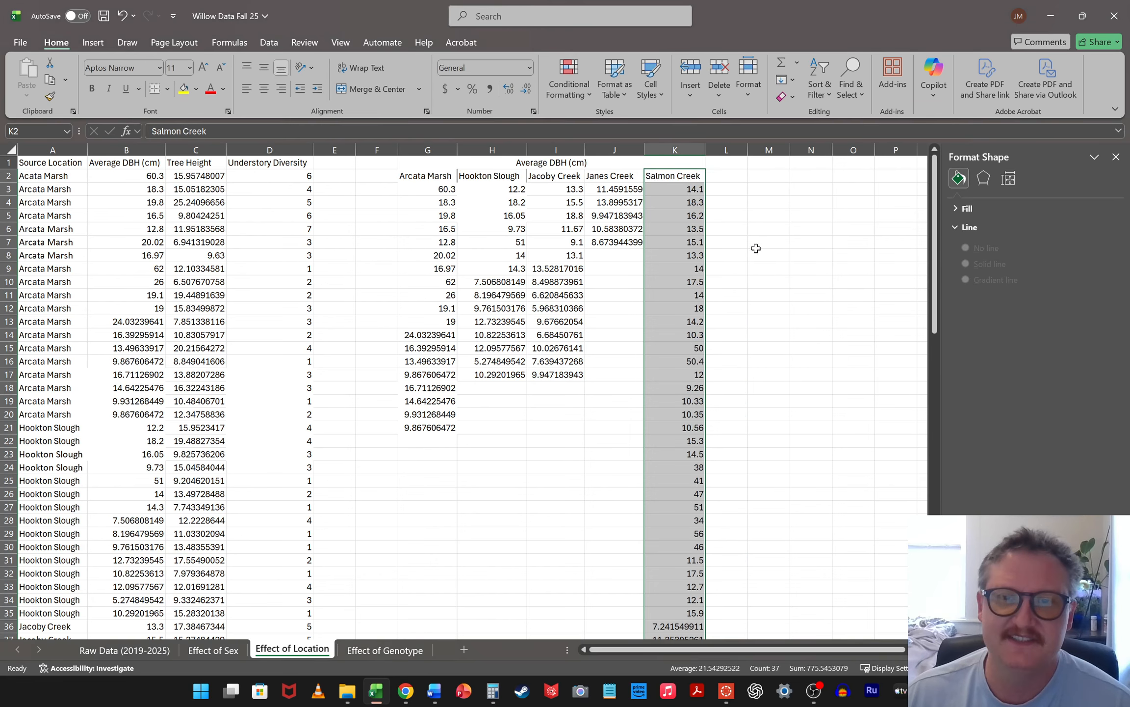
click(787, 240)
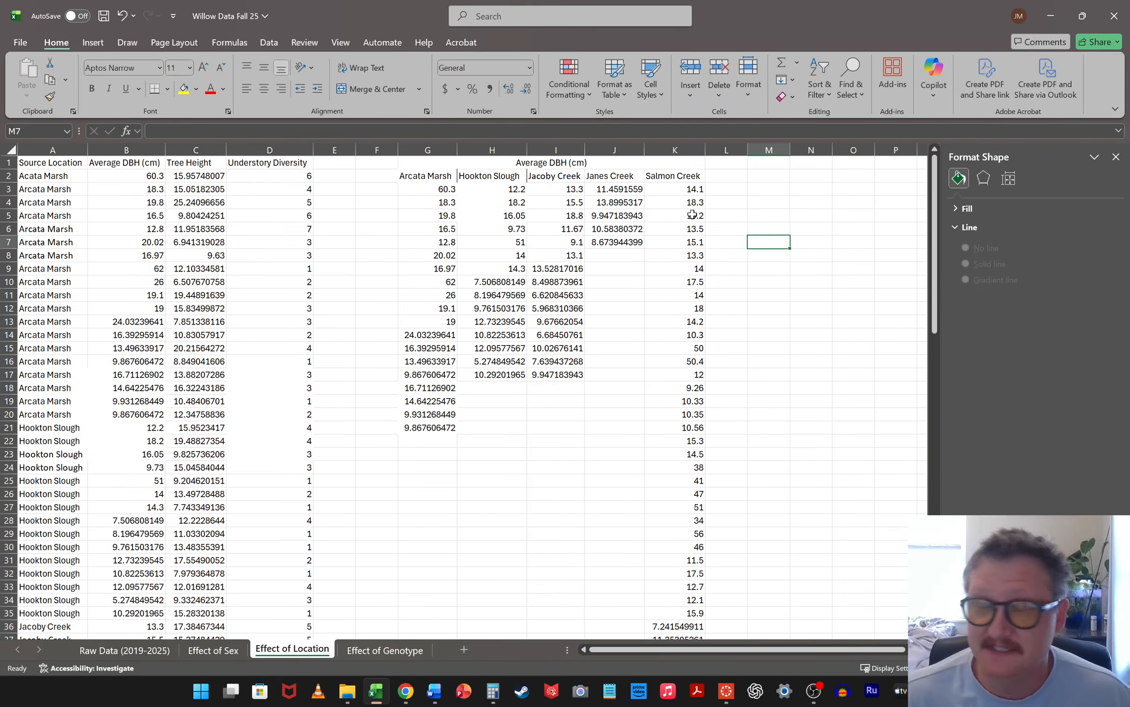
Enter the row labels "Average" in F39 and "Std Err" in F40 below the DBH columns
scroll(578, 359, down, 6)
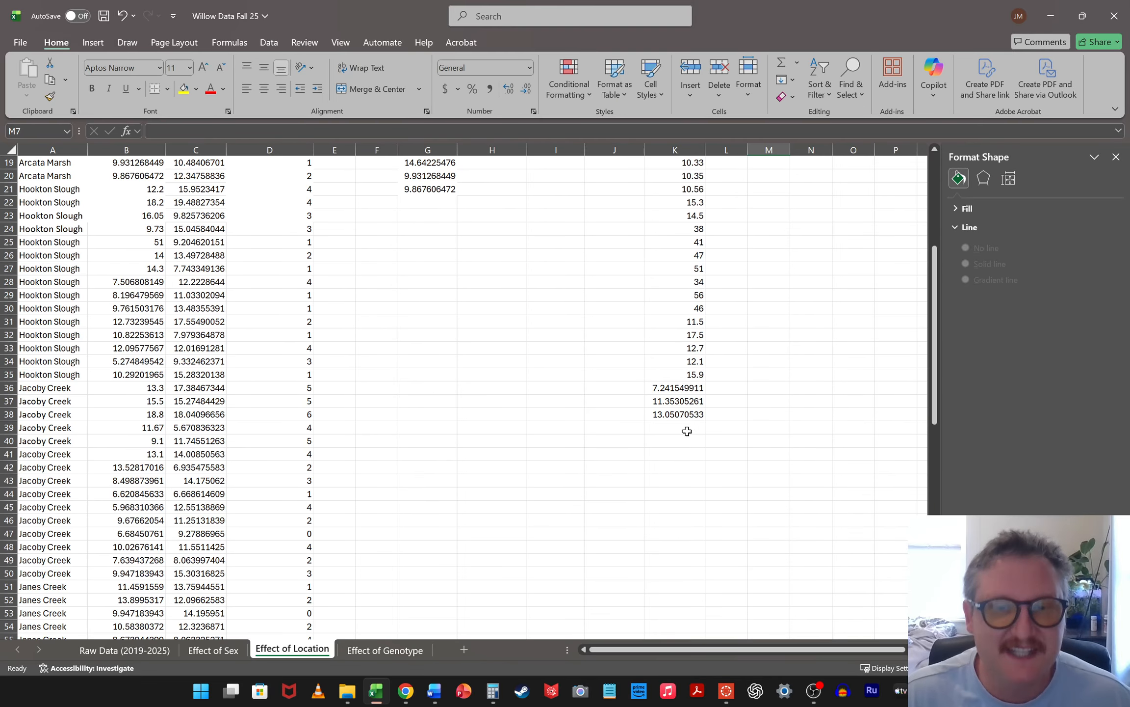
click(381, 427)
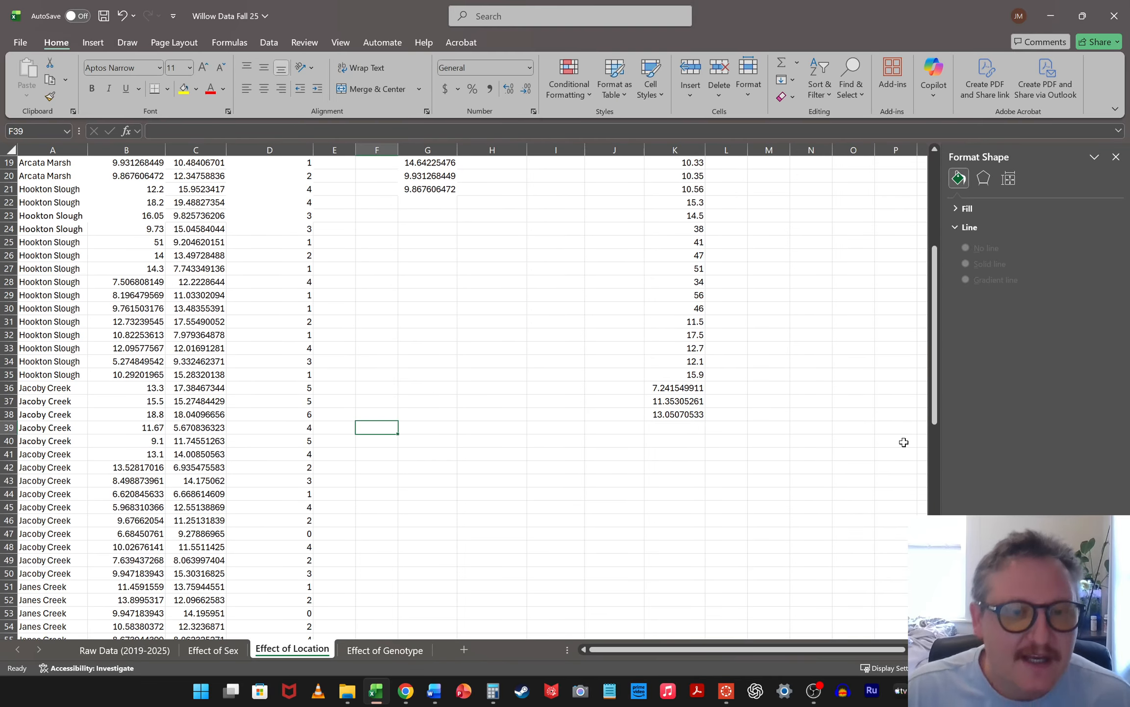
text(Average)
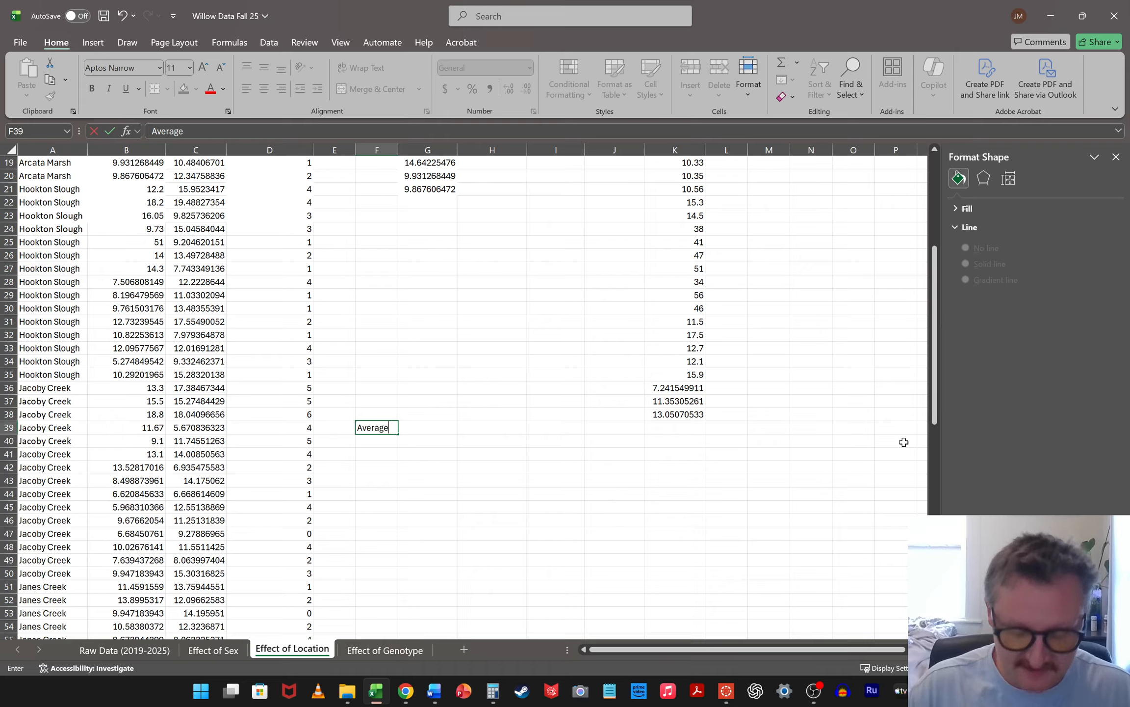
key(Return)
text(Std Err)
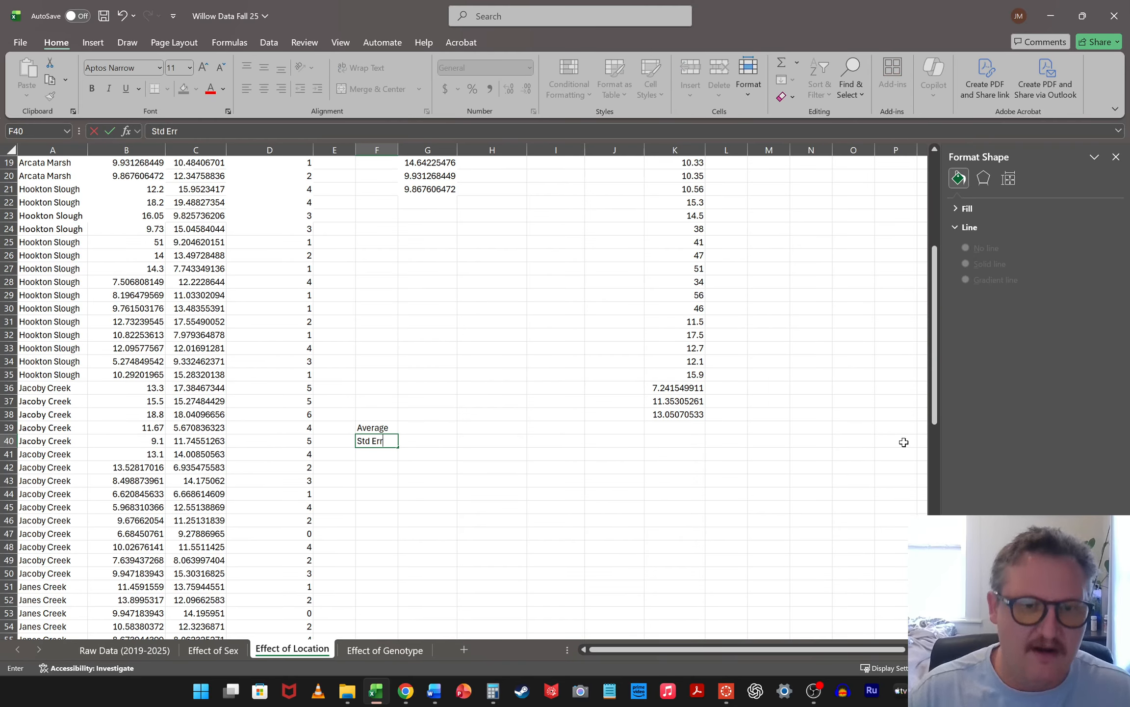
click(592, 523)
Calculate the Arcata Marsh average in G39 with the AVERAGE function over G3:G38
click(429, 427)
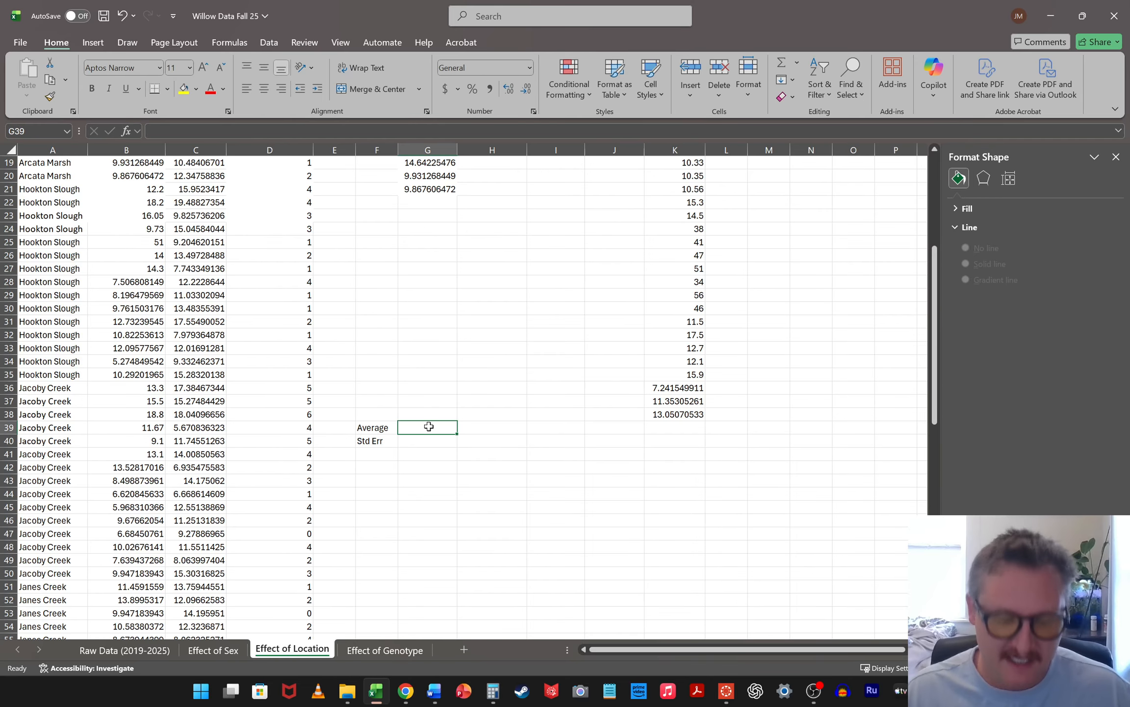
text(=average)
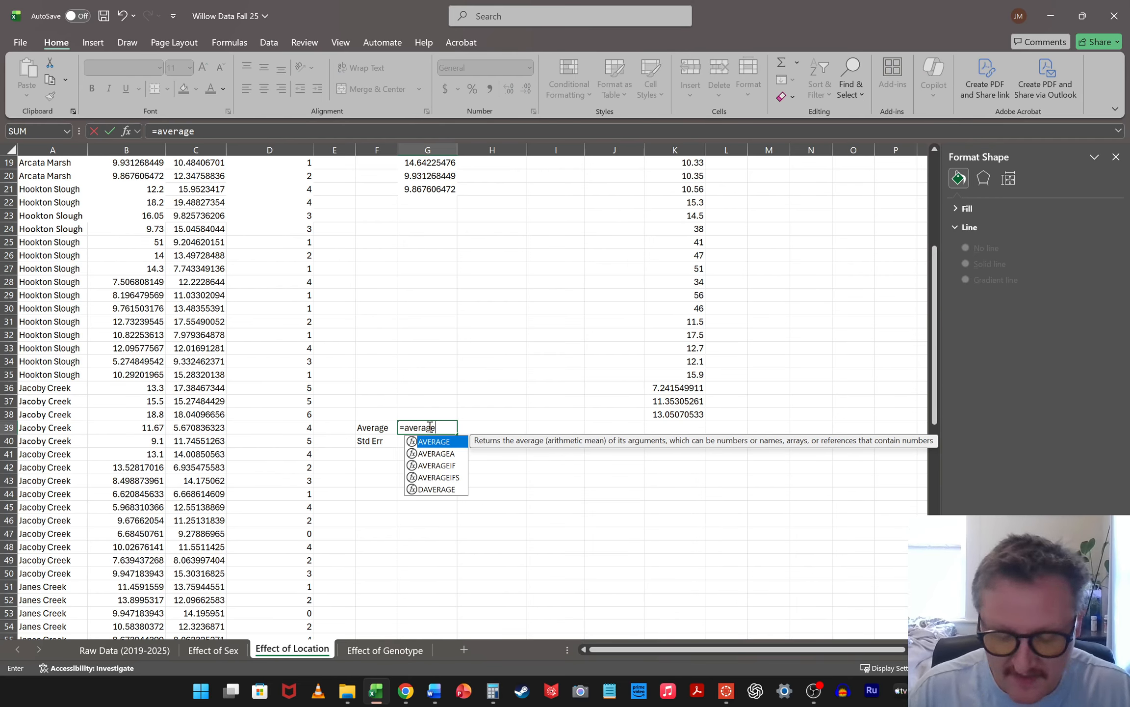
text(()
scroll(469, 238, up, 6)
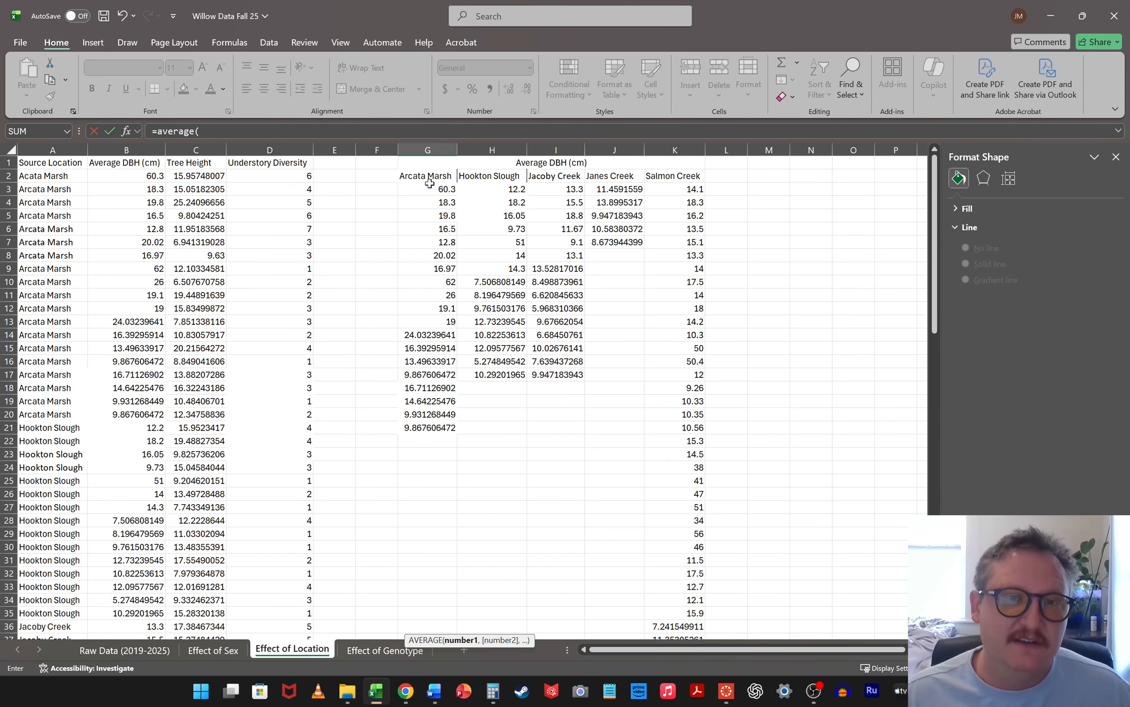
click(429, 186)
scroll(572, 350, down, 7)
shift+click(436, 374)
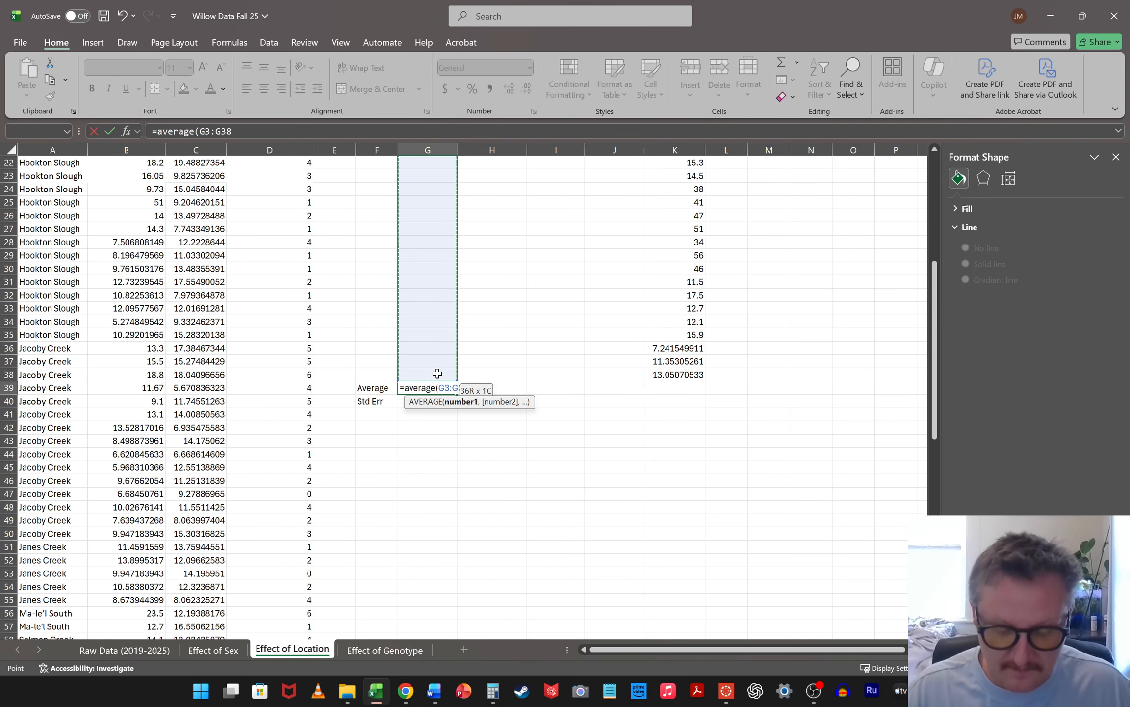
key(Return)
Calculate the Arcata Marsh standard error in G40 with STDERR, and fill the average and standard error formulas across to column K
text(=std)
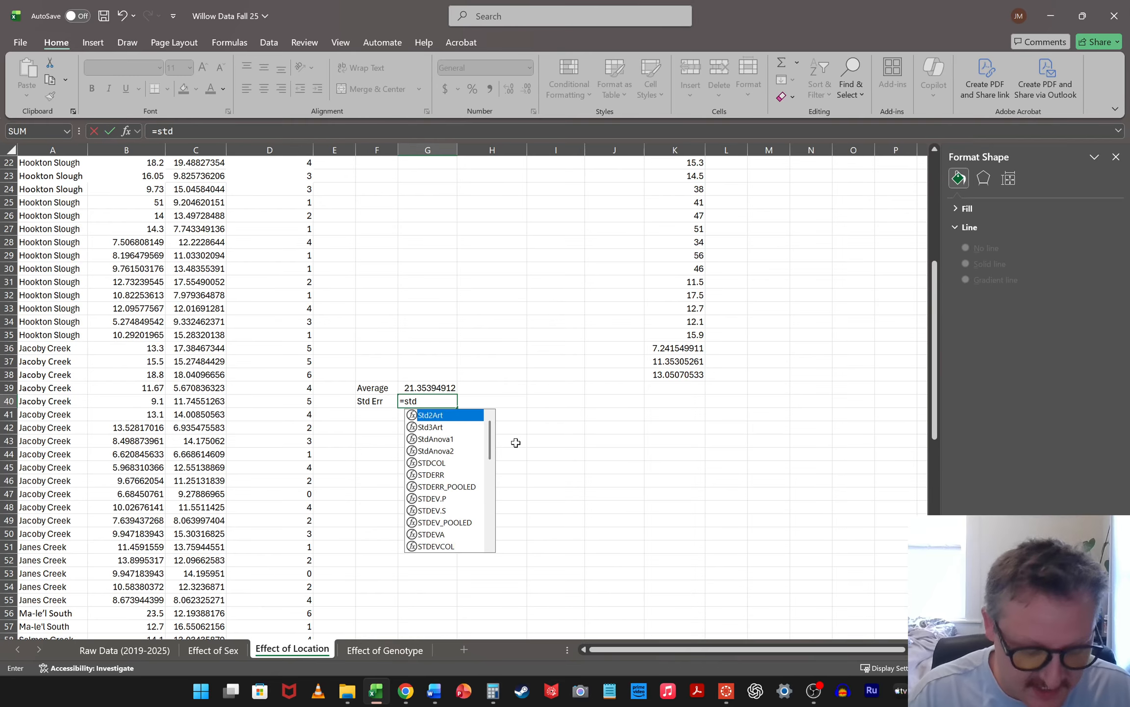
text(err()
scroll(516, 442, up, 7)
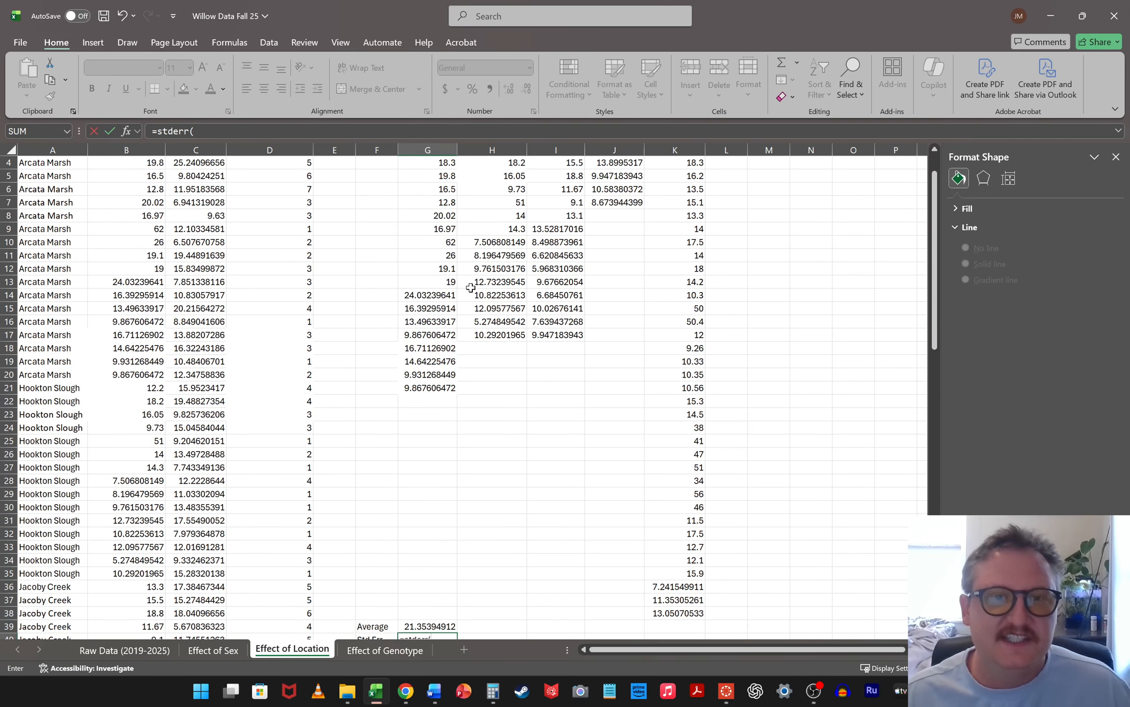
drag(425, 189, 724, 371)
key(Return)
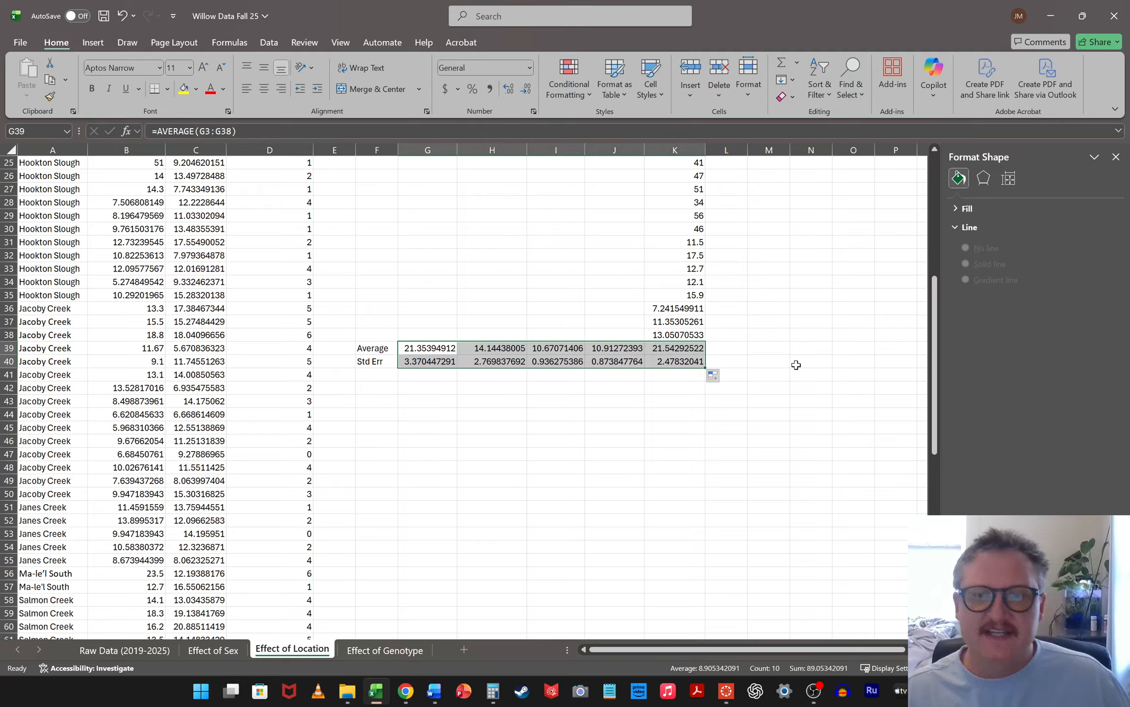
click(795, 365)
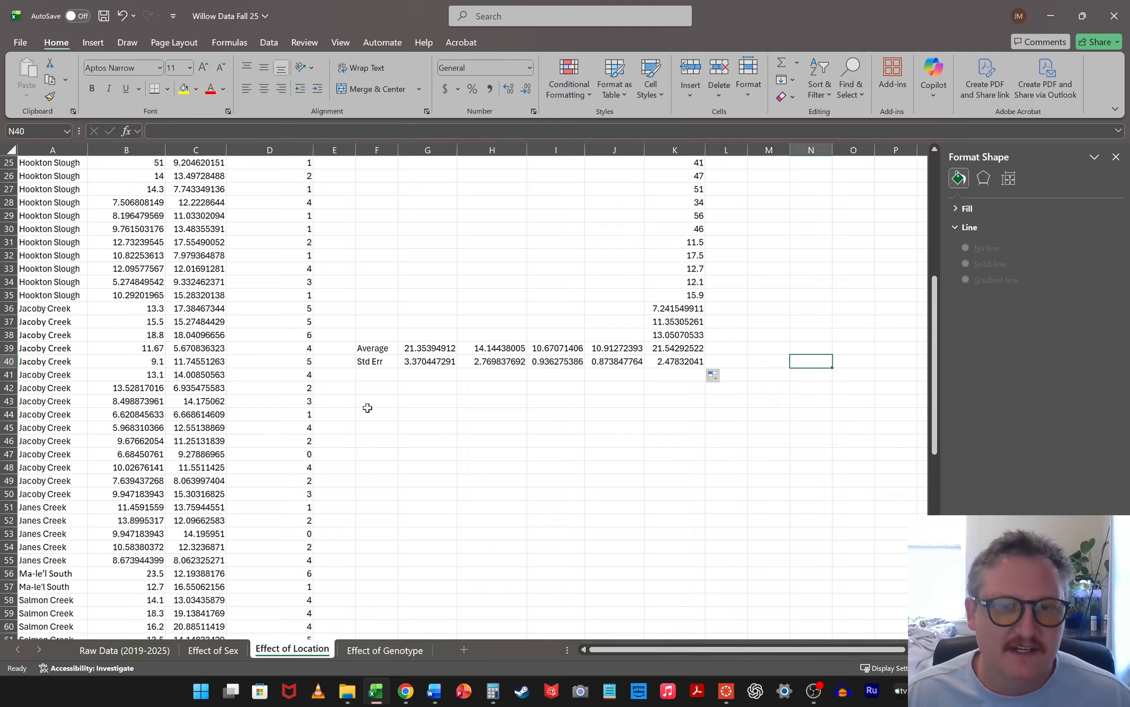
Insert a clustered column chart from the location headings G2:K2 and the averages in G39:K39
scroll(401, 404, up, 8)
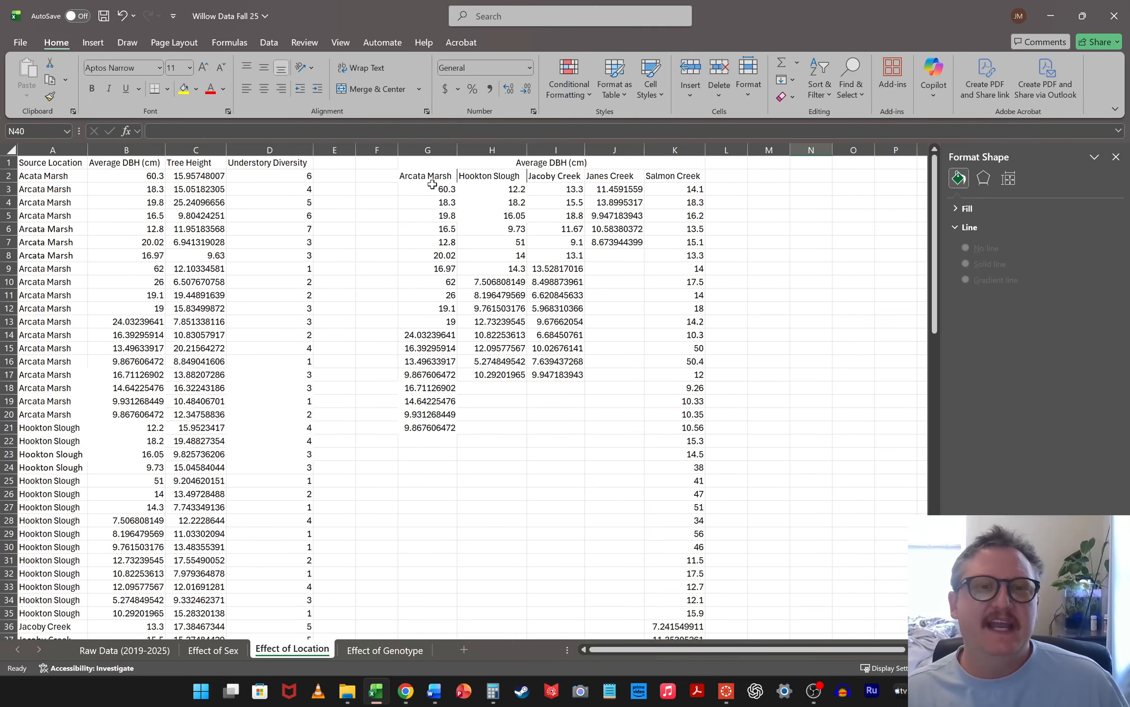
drag(432, 175, 658, 175)
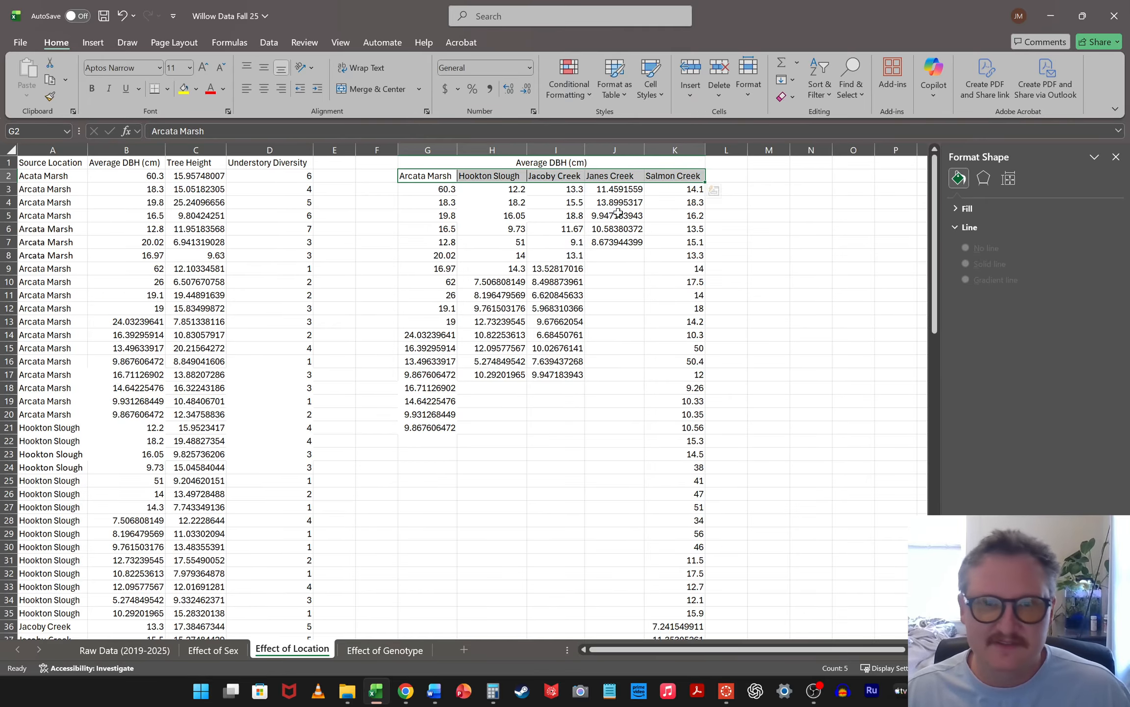
scroll(578, 267, down, 6)
drag(410, 426, 682, 428)
click(94, 43)
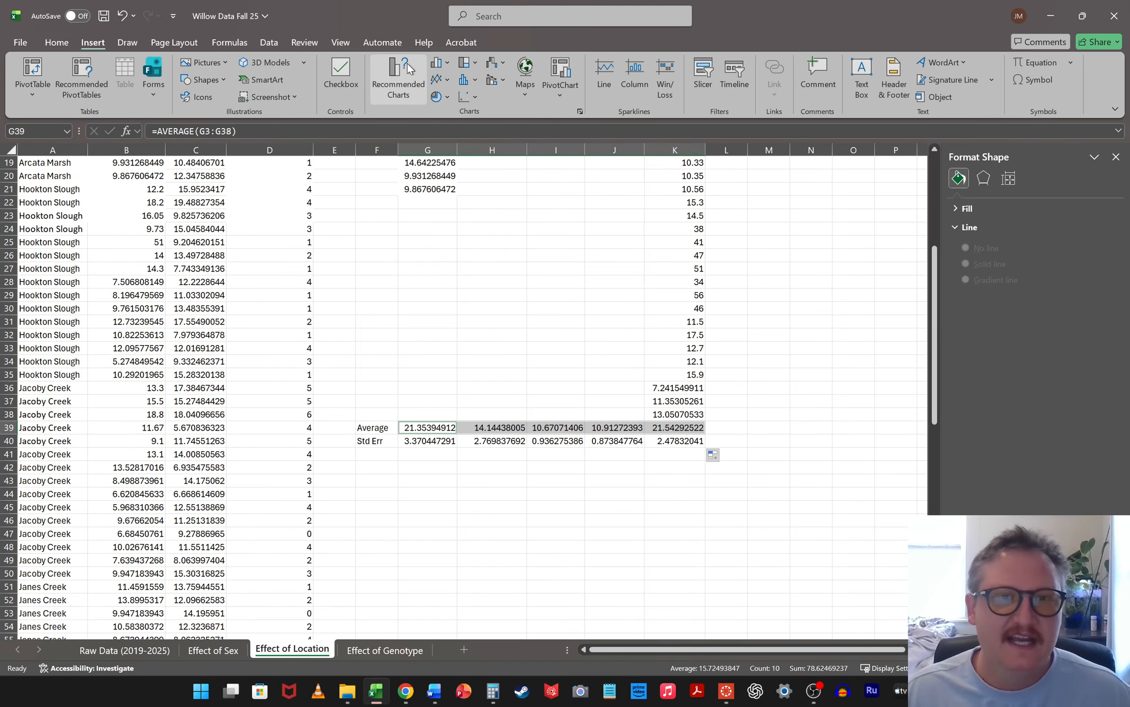
click(441, 62)
click(448, 107)
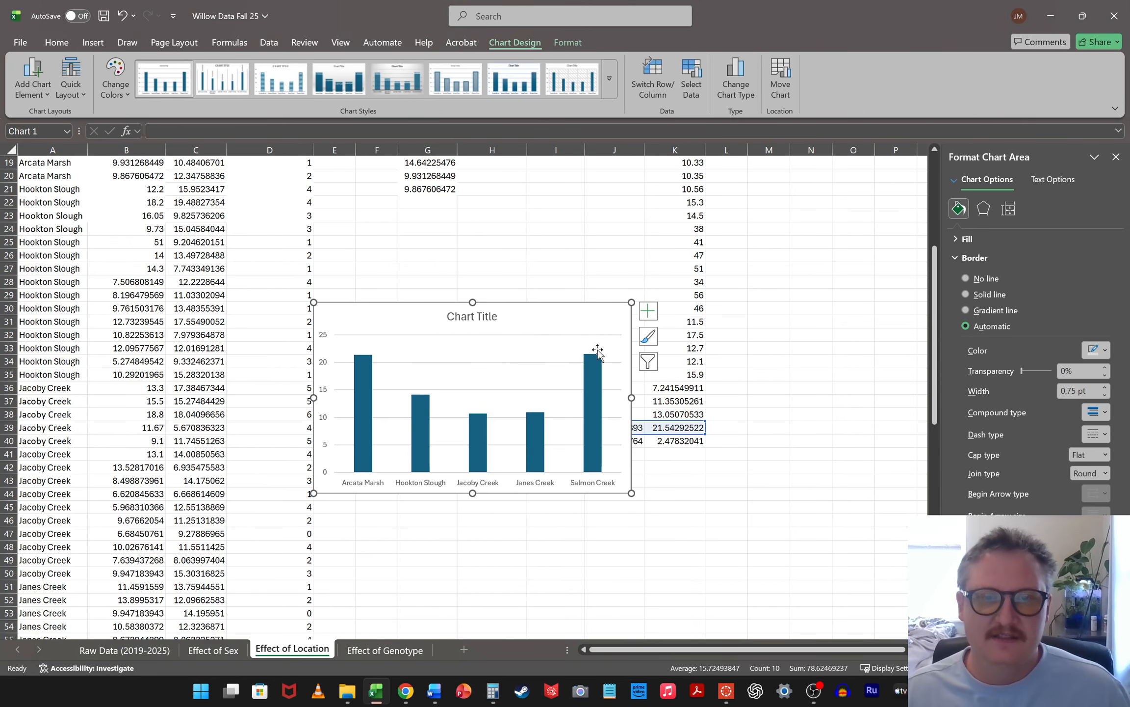
Move the column chart below the Average and Std Err rows, leaving a small gap beneath row 40
drag(563, 308, 643, 461)
scroll(677, 332, down, 4)
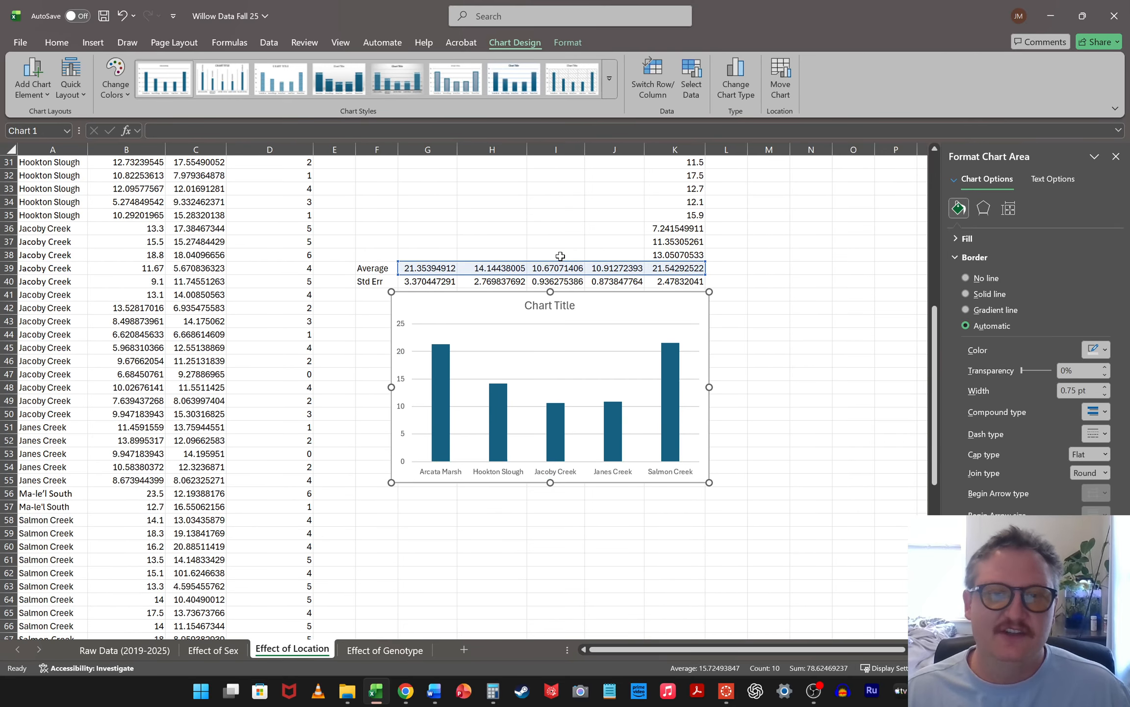
drag(608, 297, 613, 323)
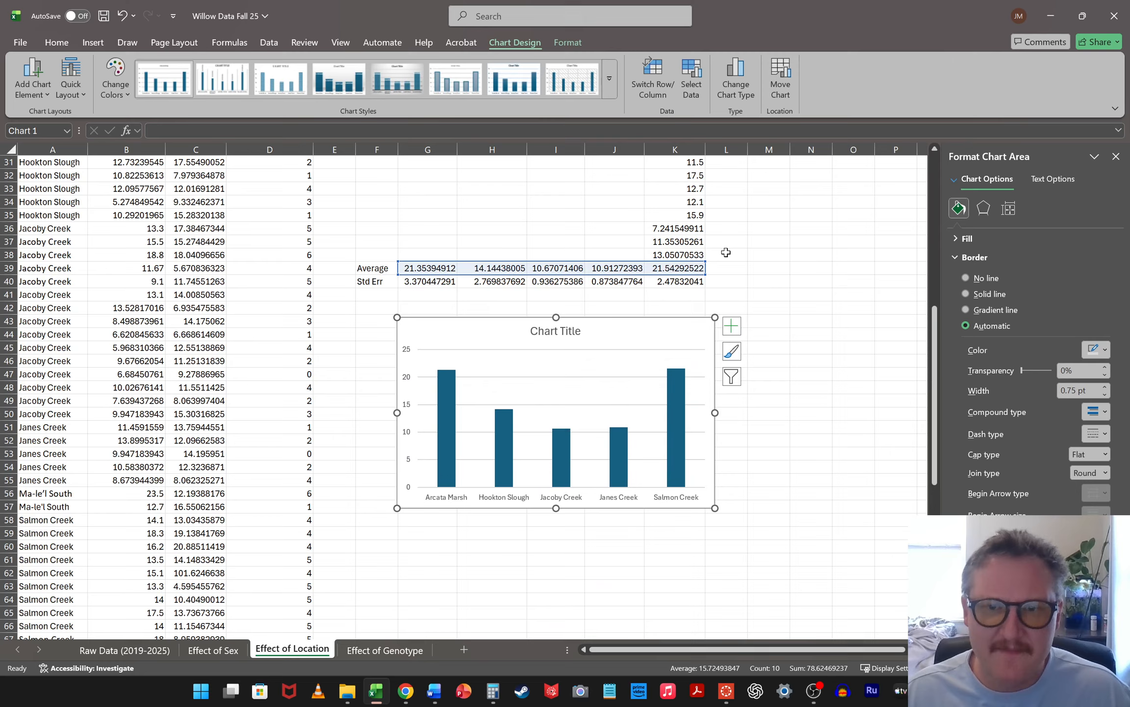
scroll(730, 257, down, 3)
scroll(844, 207, up, 1)
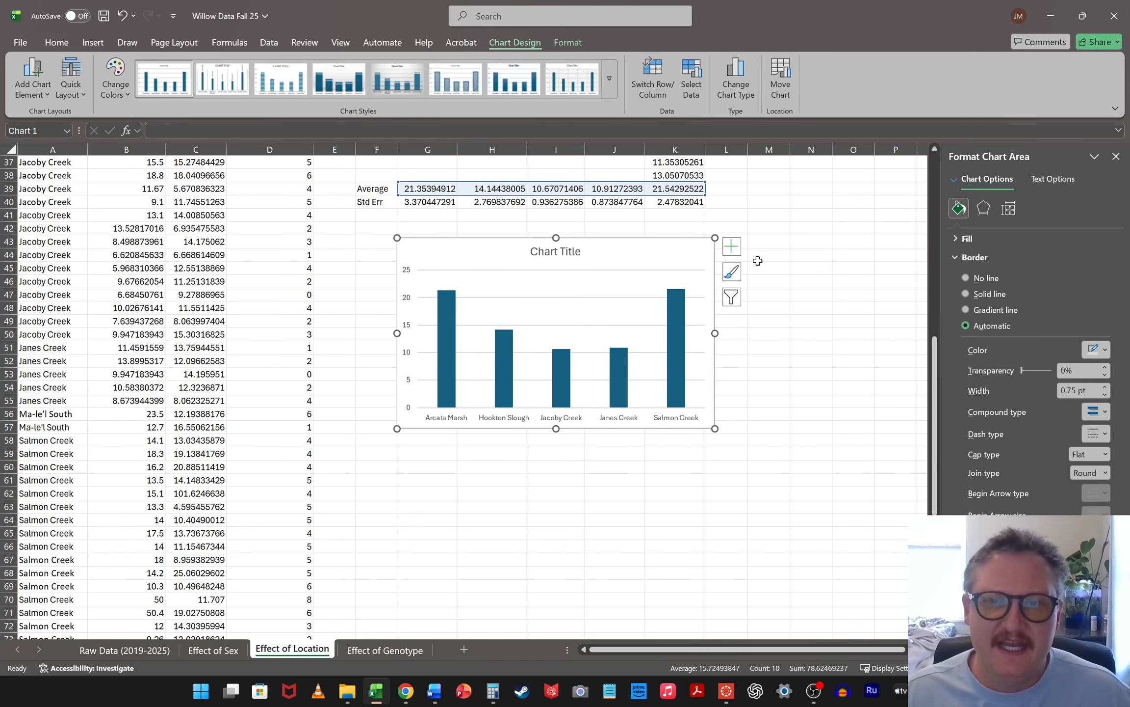
Add error bars to the location chart and set their error amount to Custom
click(732, 246)
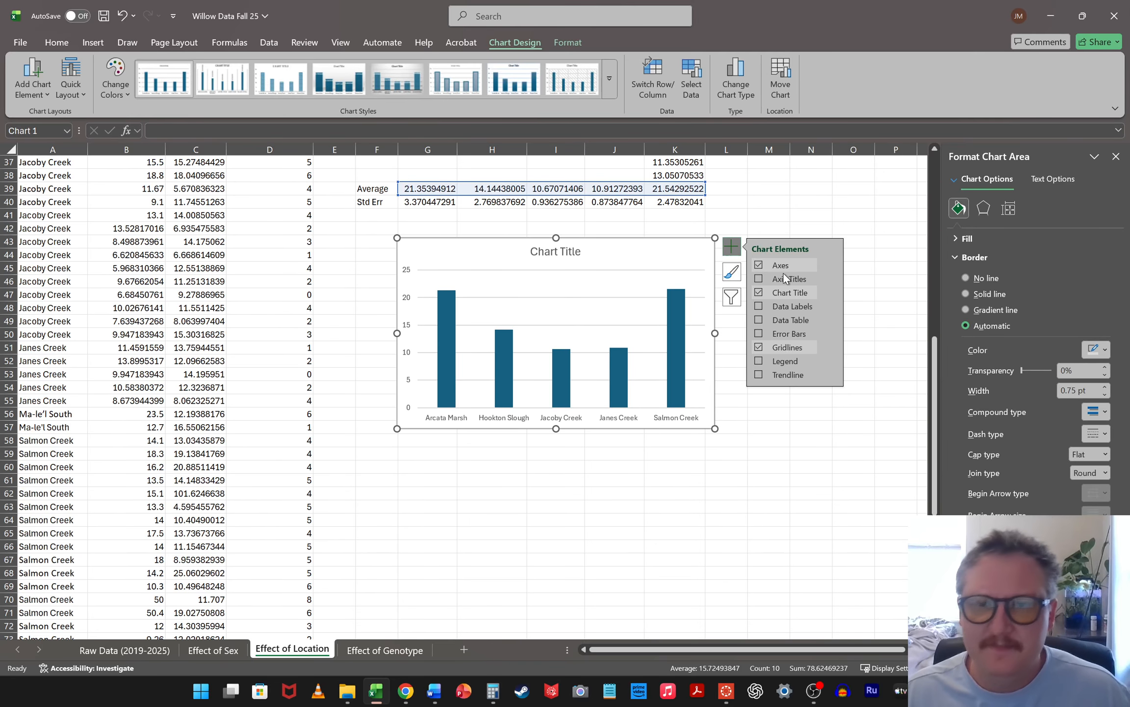
click(760, 333)
click(832, 333)
click(878, 386)
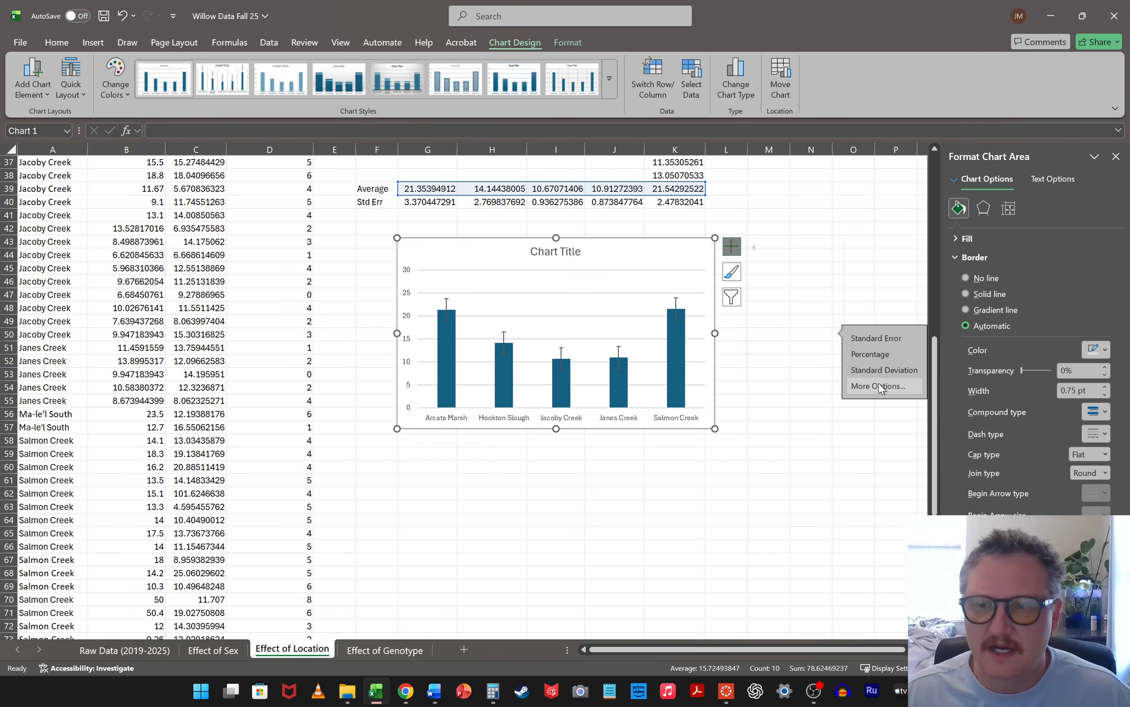
click(1009, 208)
click(972, 504)
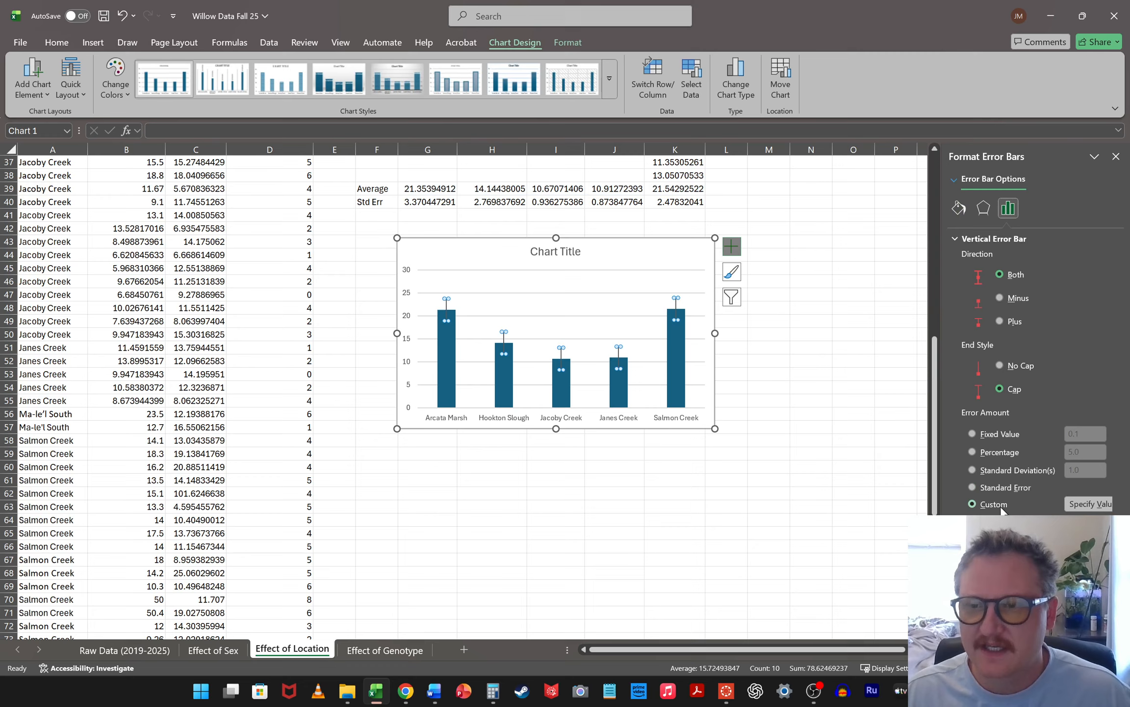
Specify the standard errors in G40:K40 as both the positive and negative custom error values
click(1104, 506)
drag(423, 201, 676, 198)
click(401, 188)
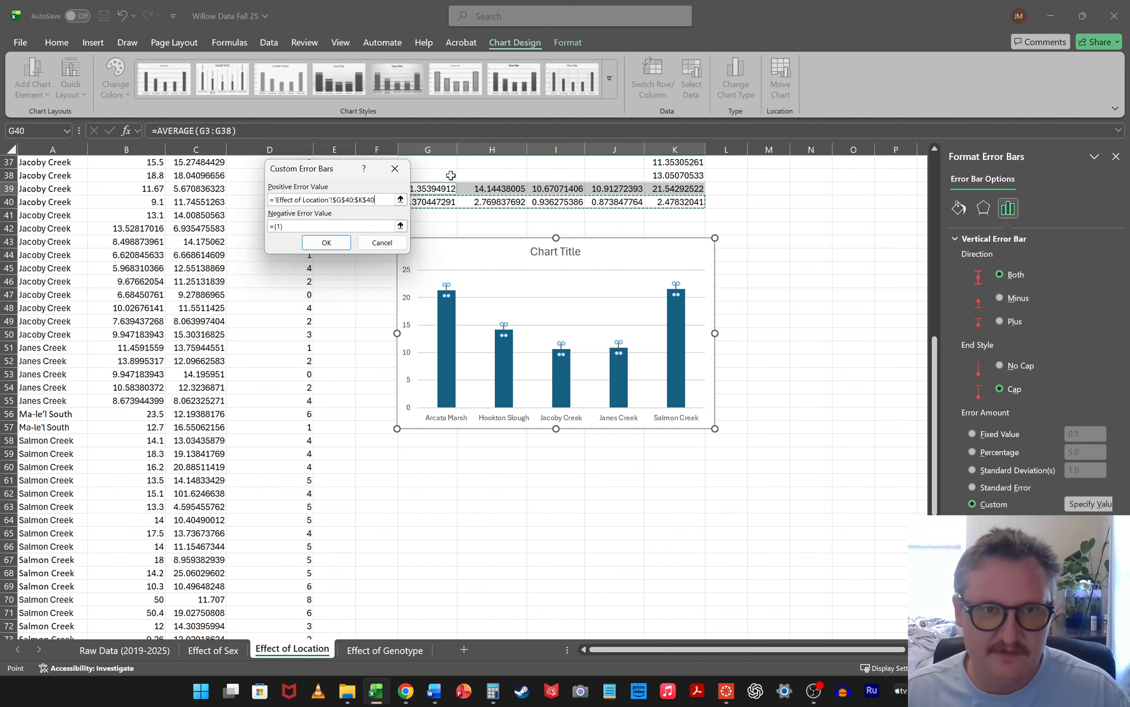
click(401, 225)
drag(423, 201, 680, 201)
key(Return)
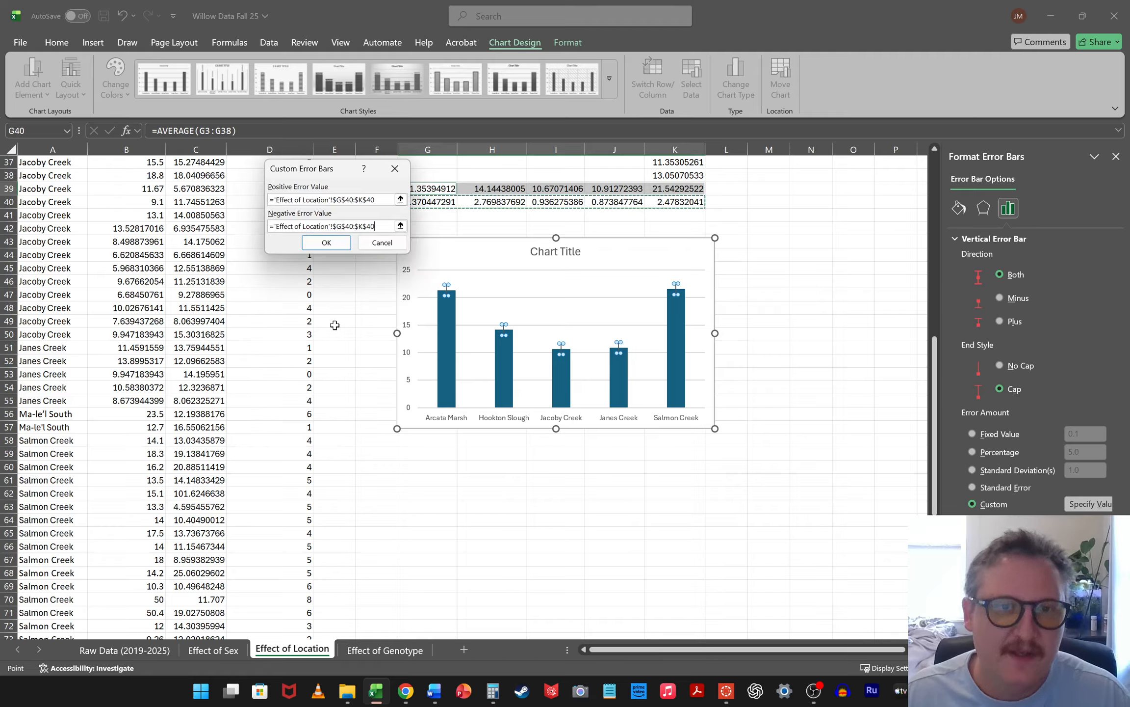
click(326, 242)
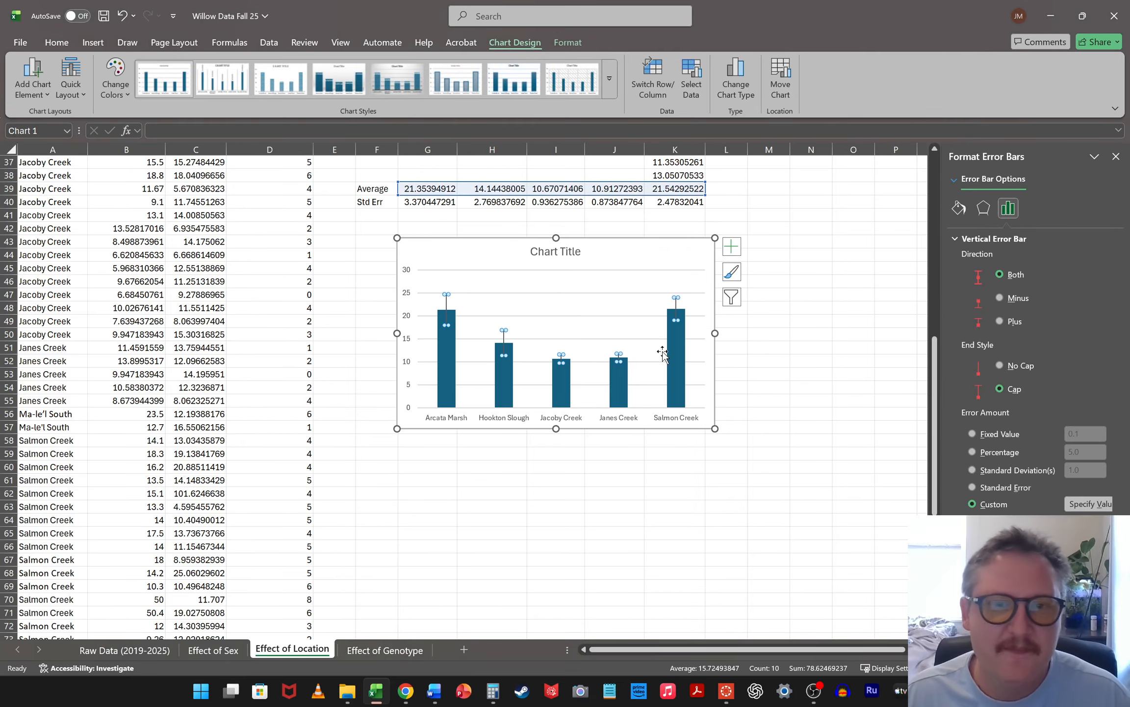
Delete the gridlines and the chart title from the location chart
click(646, 294)
click(647, 291)
click(569, 263)
click(567, 254)
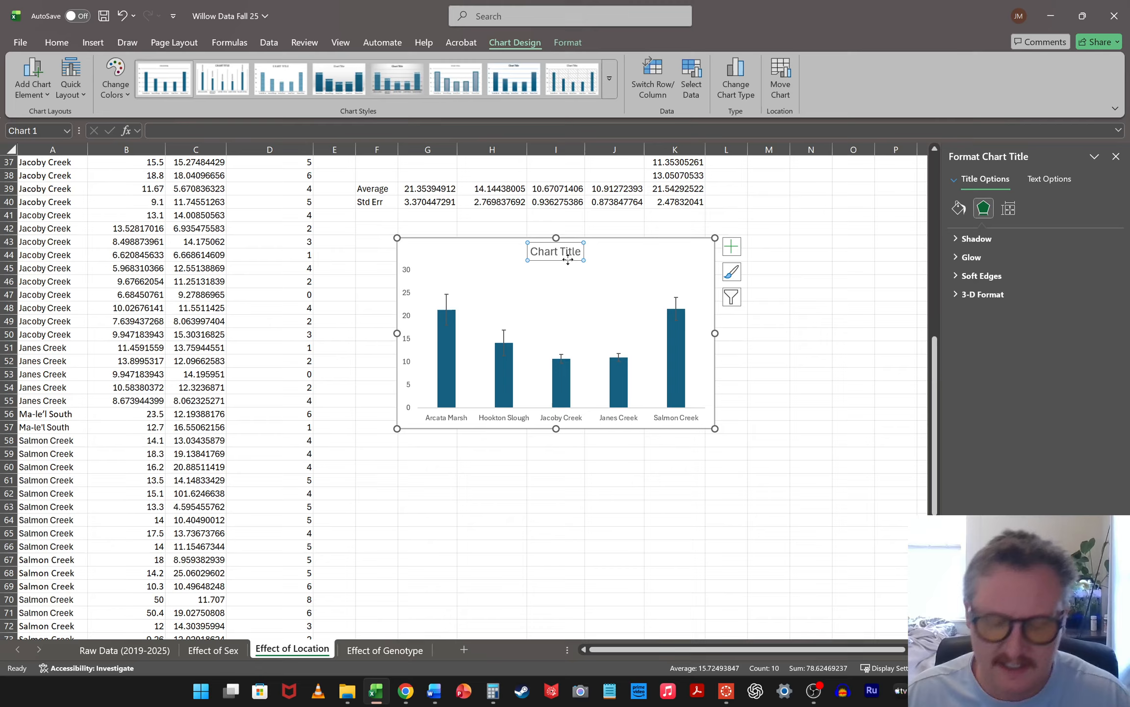
key(Delete)
Add axis titles to the chart and delete the horizontal one, keeping only the vertical axis title
click(732, 247)
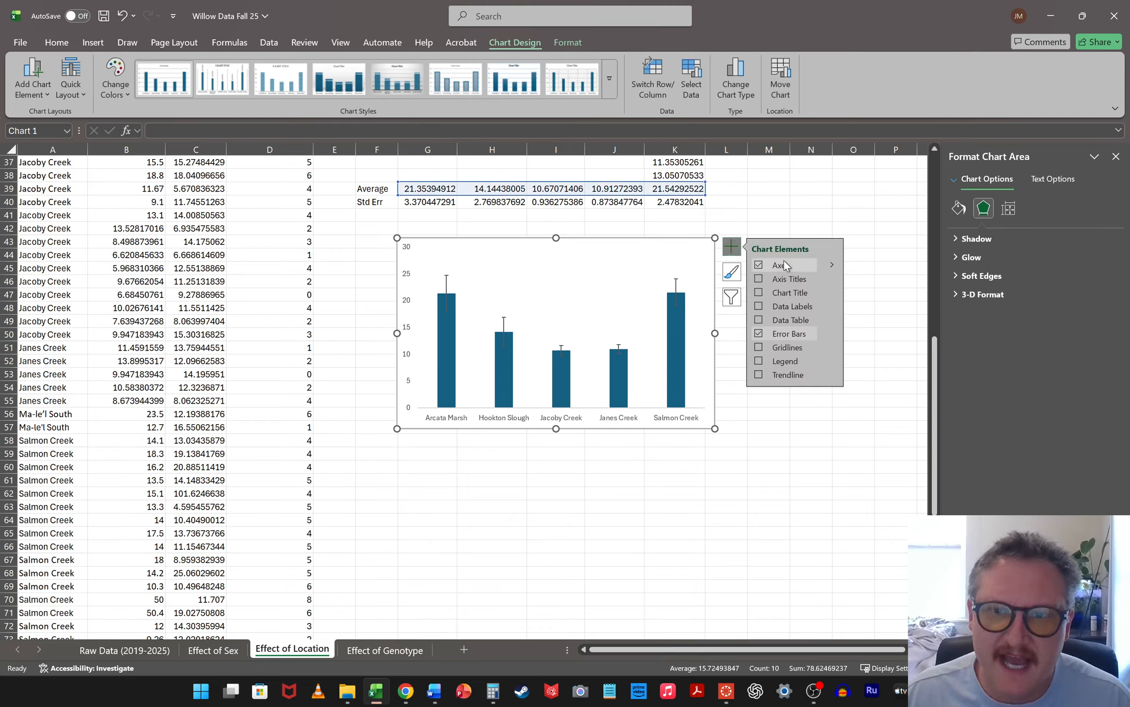
click(759, 279)
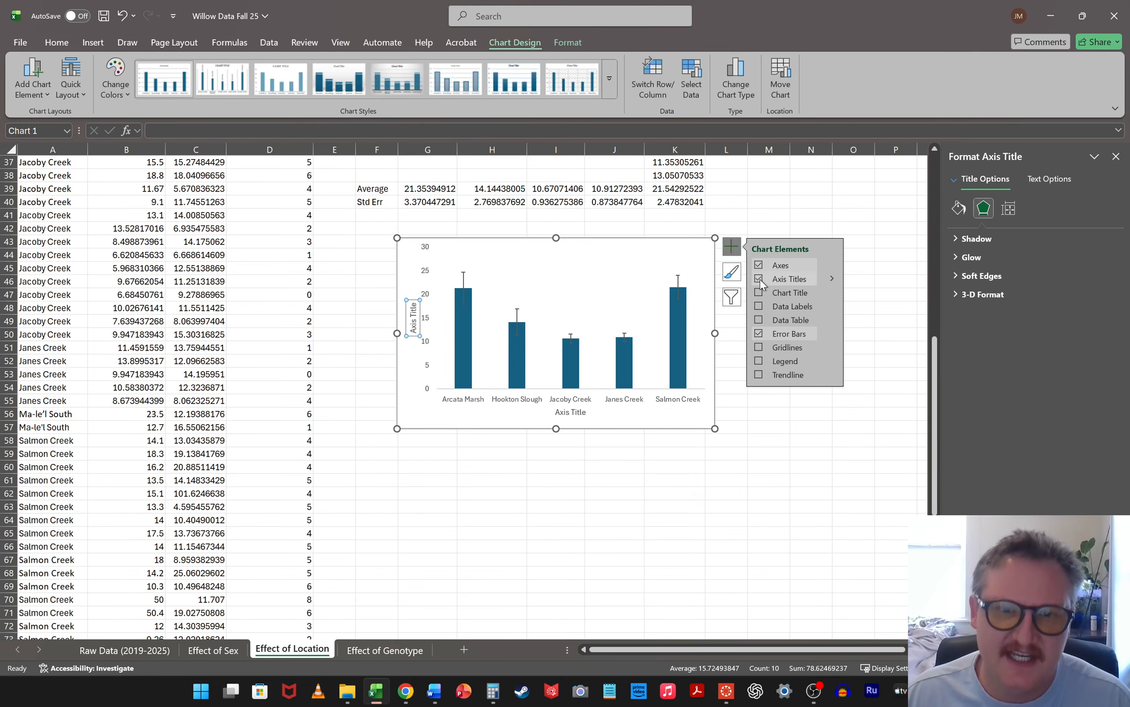
click(575, 417)
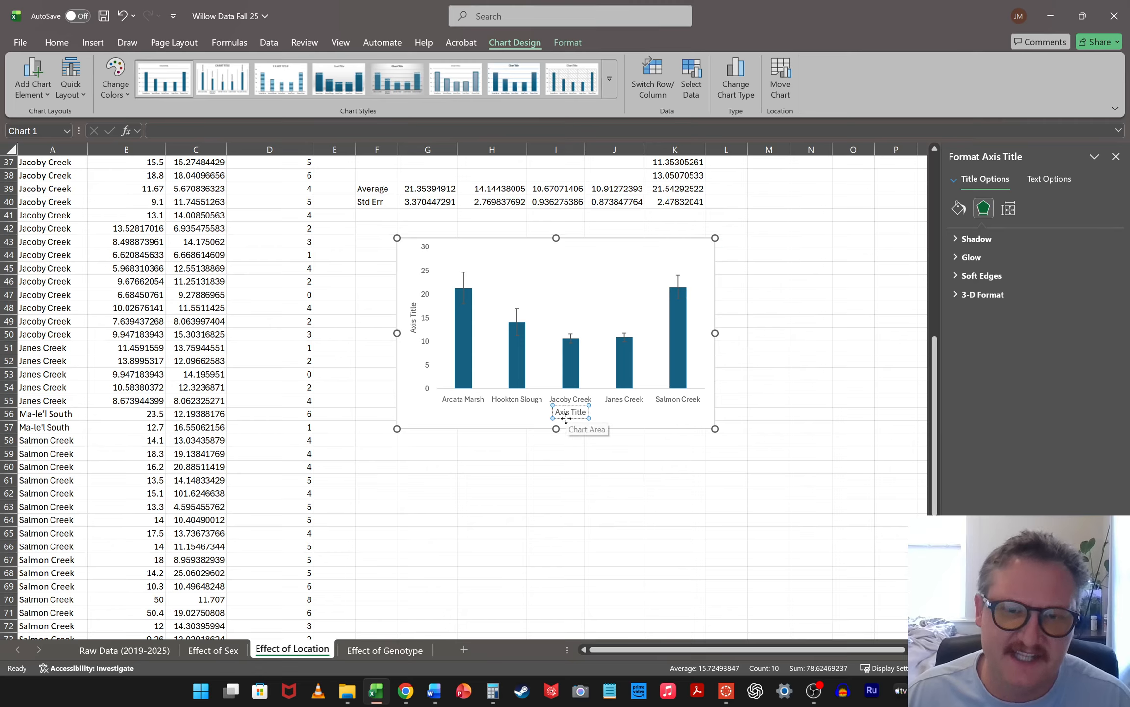
key(Delete)
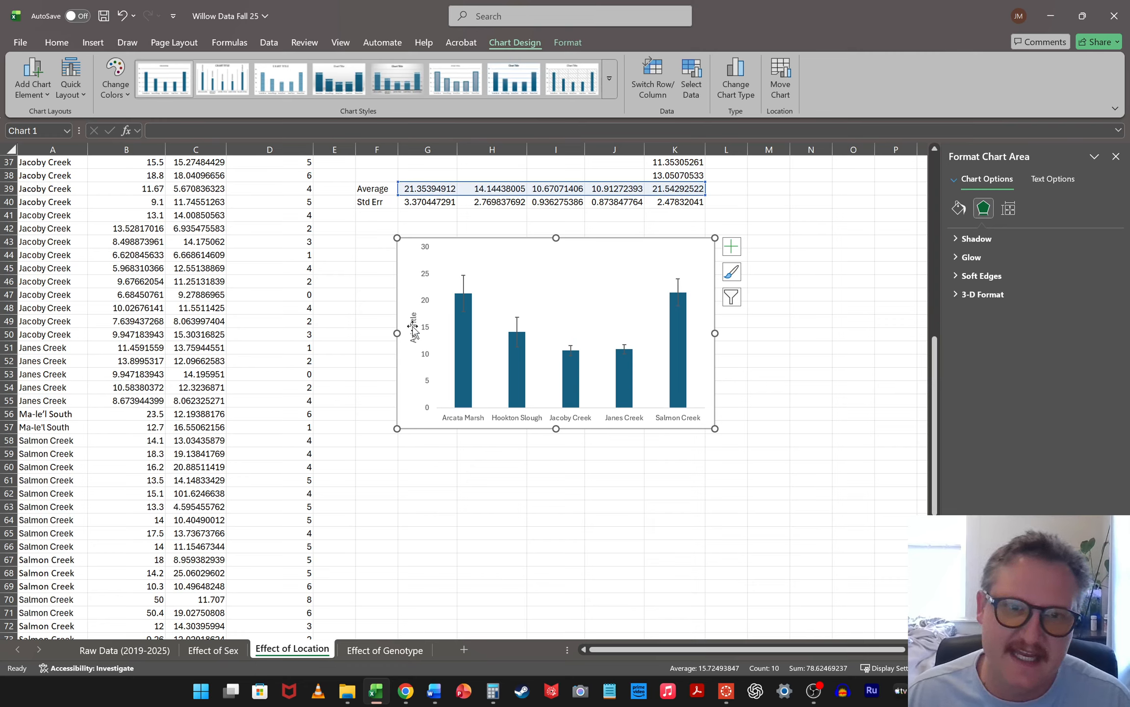
Replace the placeholder text of the chart's vertical axis title with "DBH (cm)"
click(412, 327)
double_click(412, 319)
key(BackSpace)
key(BackSpace)
key(BackSpace)
key(BackSpace)
key(BackSpace)
key(BackSpace)
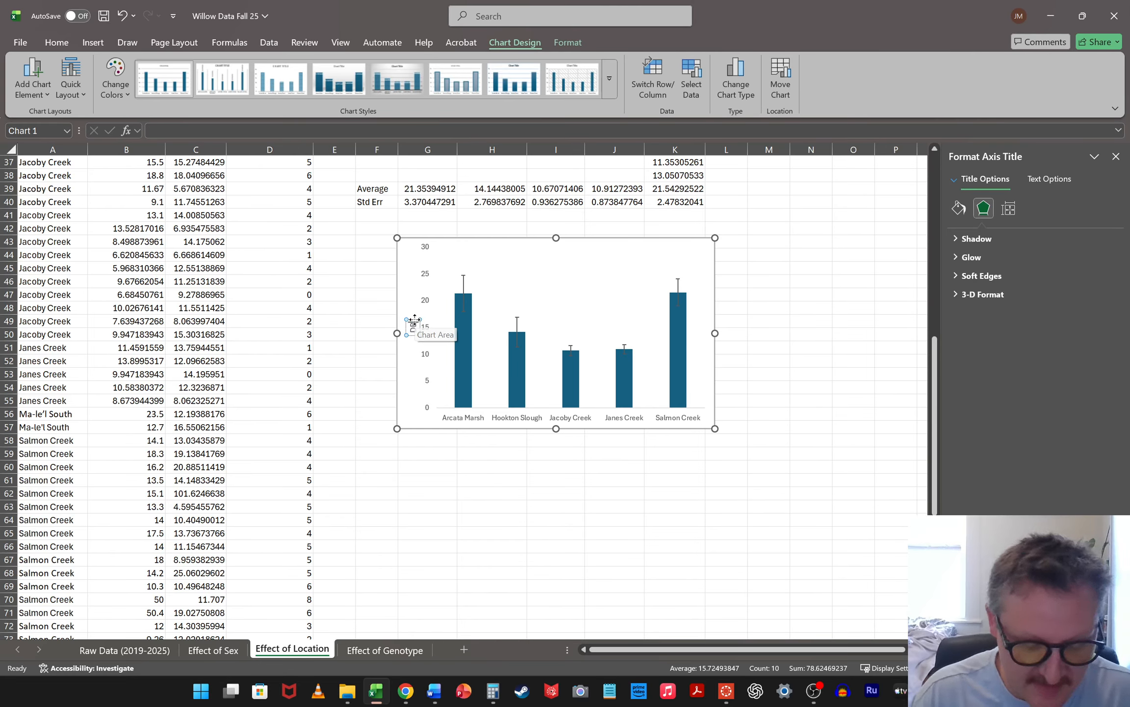
text(DBH (cm))
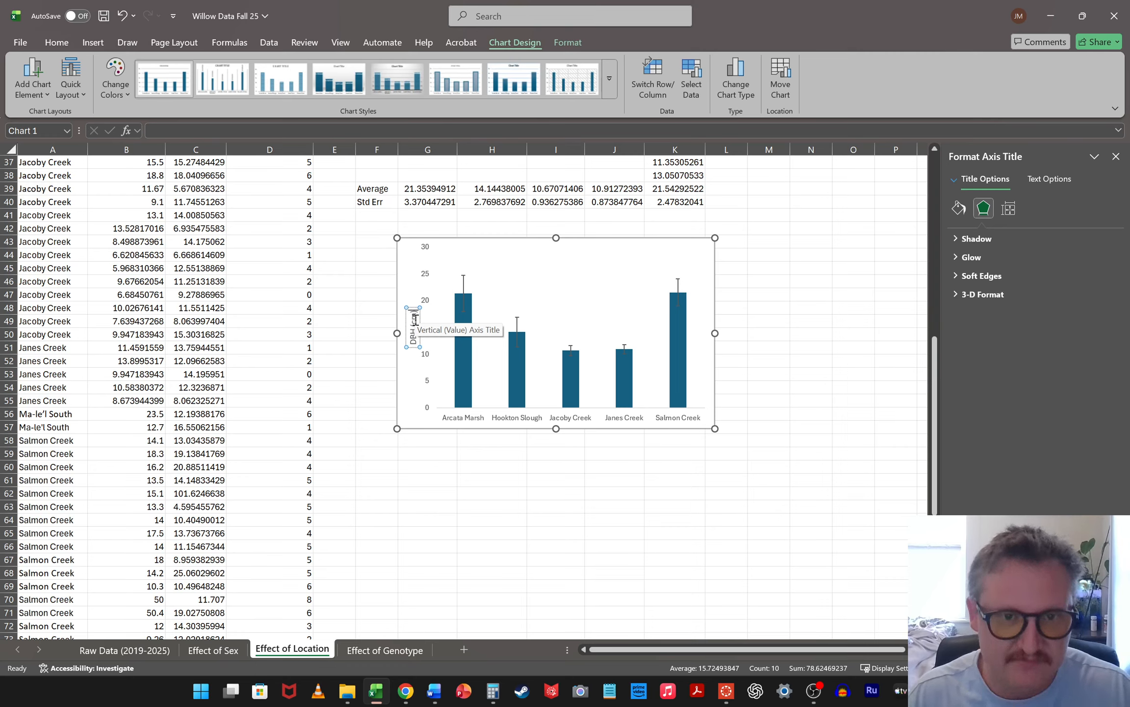
click(799, 338)
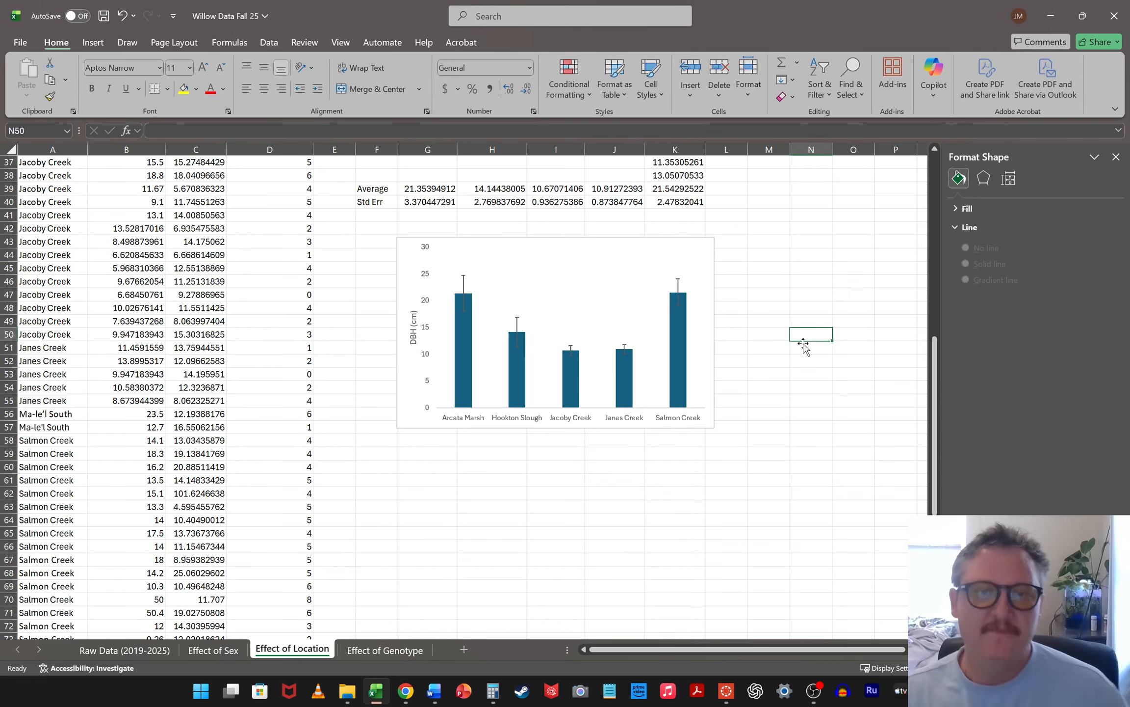
Move the whole location chart up and across so it sits directly beneath the Std Err row, starting at column F
scroll(820, 380, up, 12)
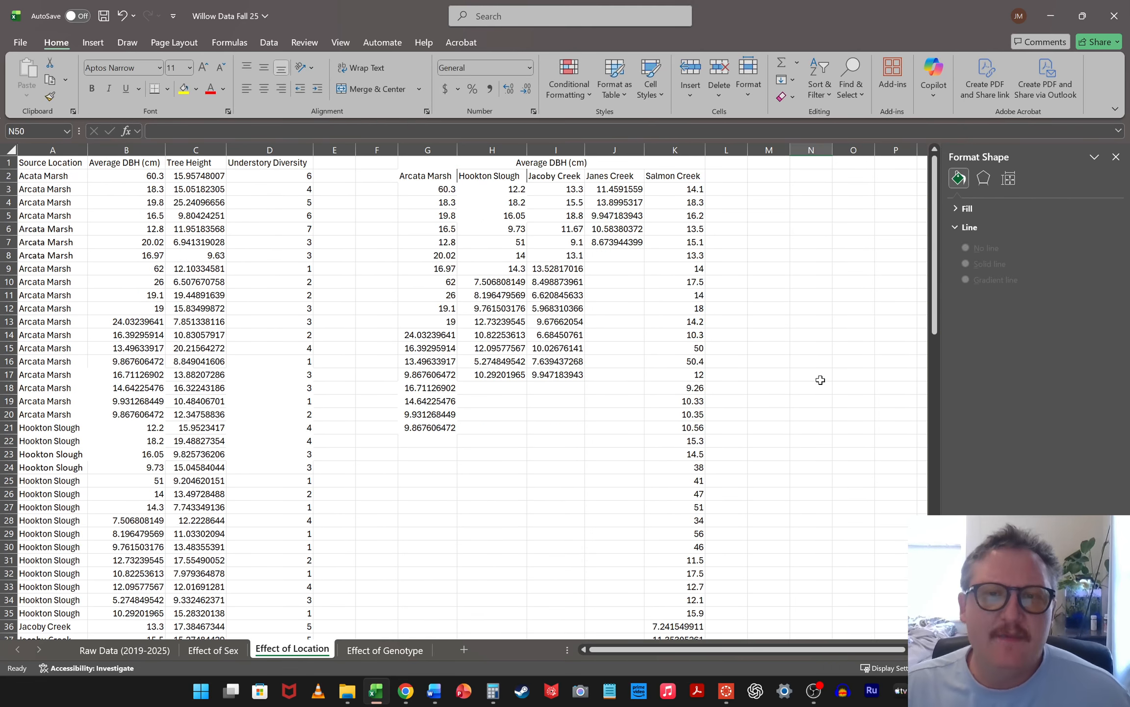
scroll(821, 379, down, 9)
click(604, 369)
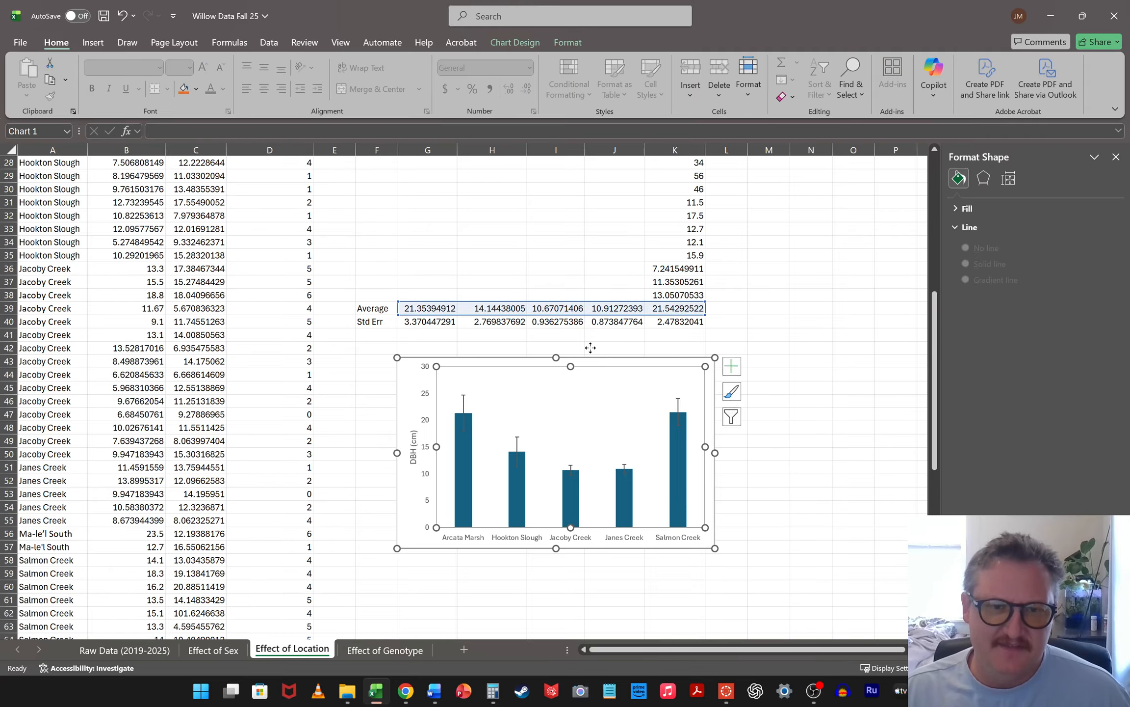
drag(567, 343, 568, 343)
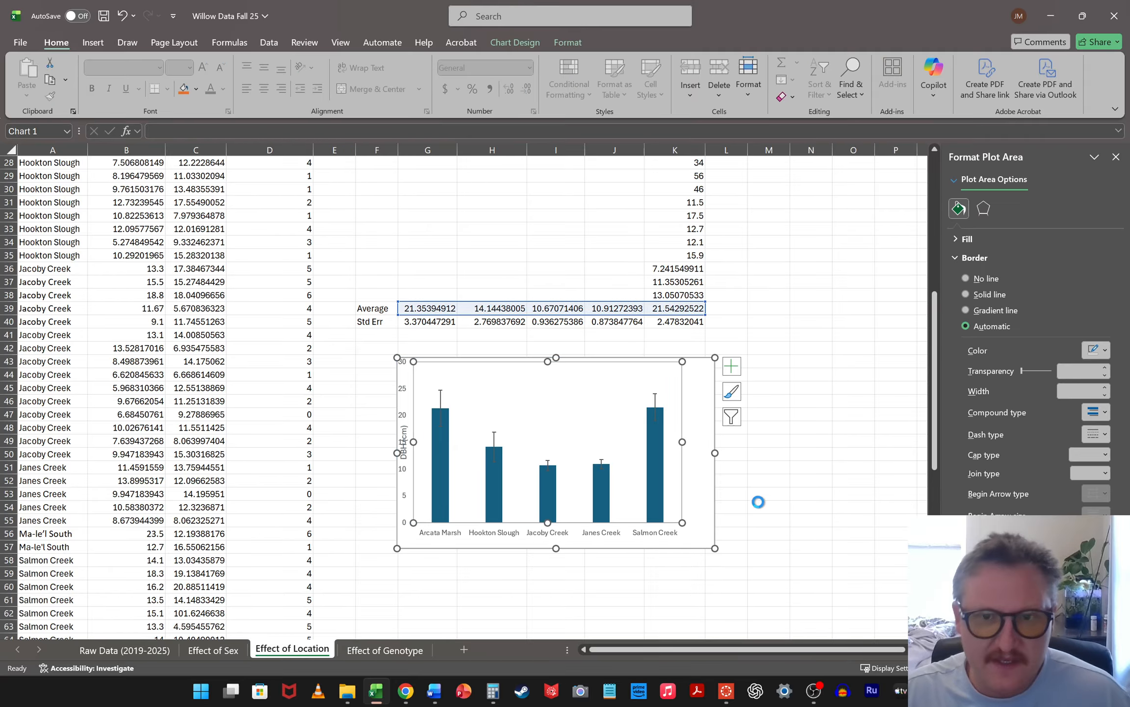
click(882, 520)
drag(410, 378, 358, 343)
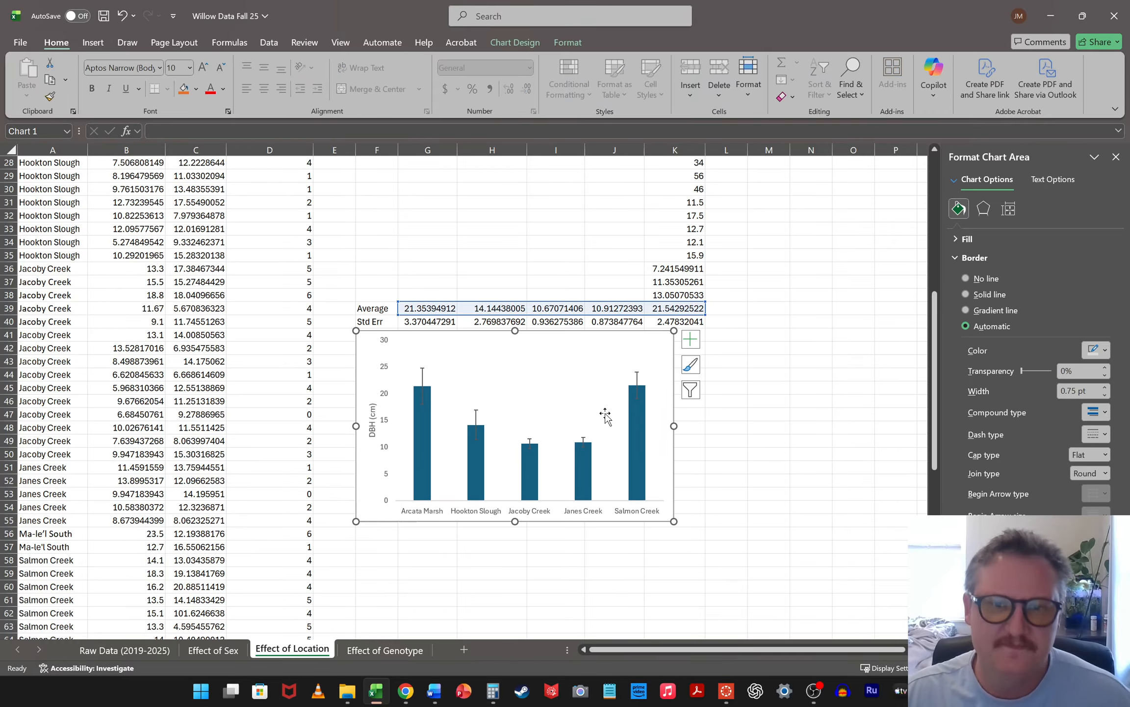
click(829, 395)
Open the Real Statistics add-in and start a One Factor Anova
click(844, 350)
key(super+shift+s)
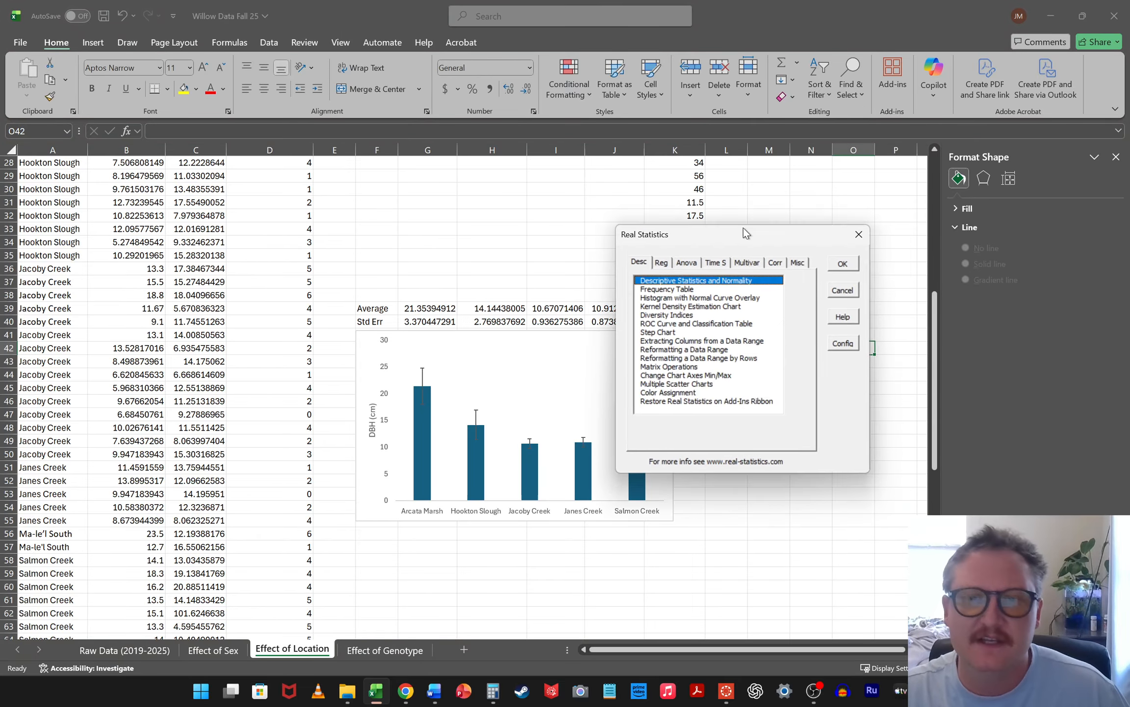
drag(743, 228, 712, 178)
click(653, 208)
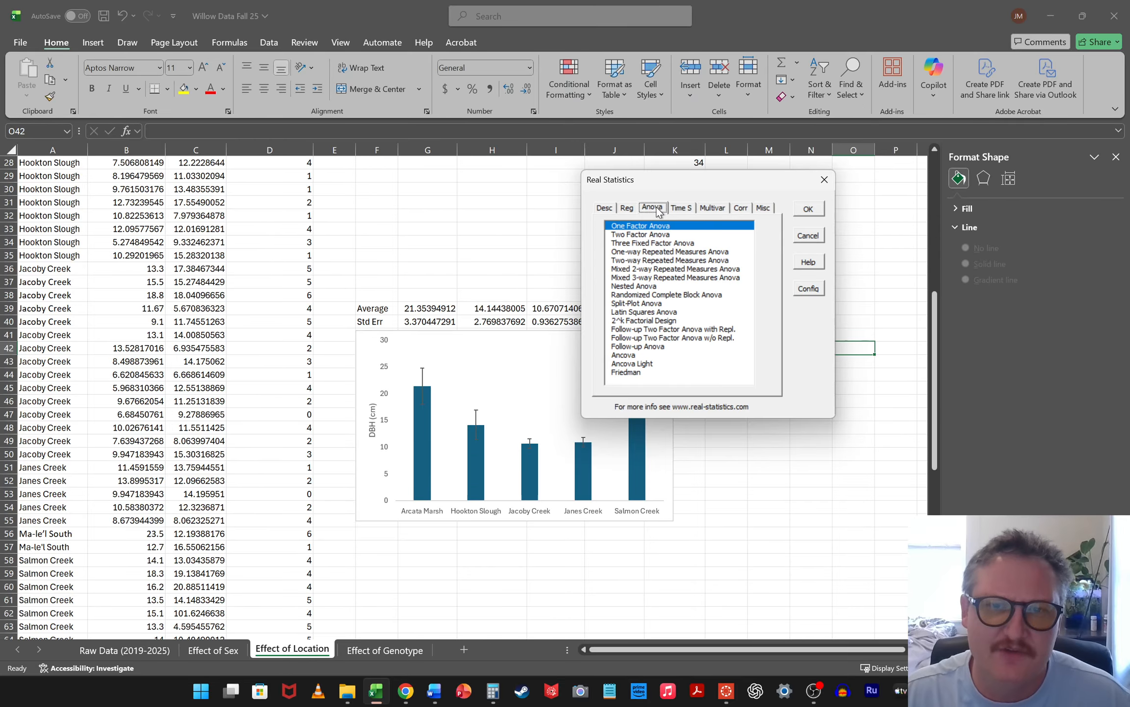
click(814, 214)
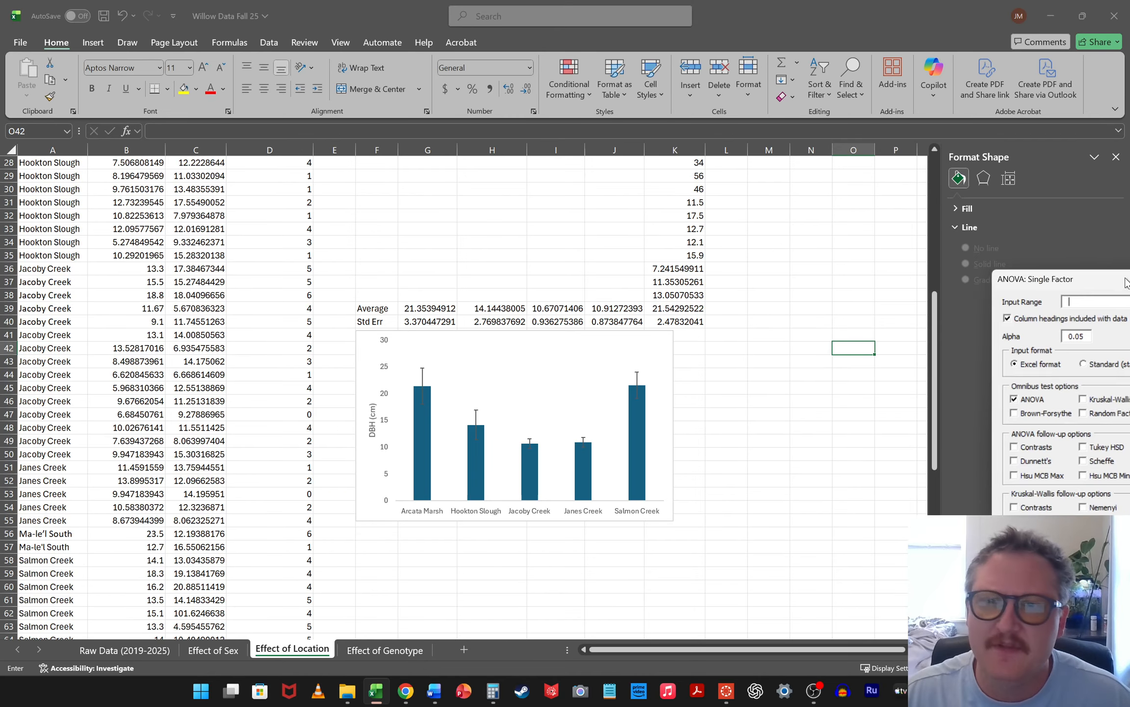
Set the ANOVA input range to G2:K38 on the Effect of Location sheet, covering the five location headings and their DBH values
scroll(704, 256, up, 9)
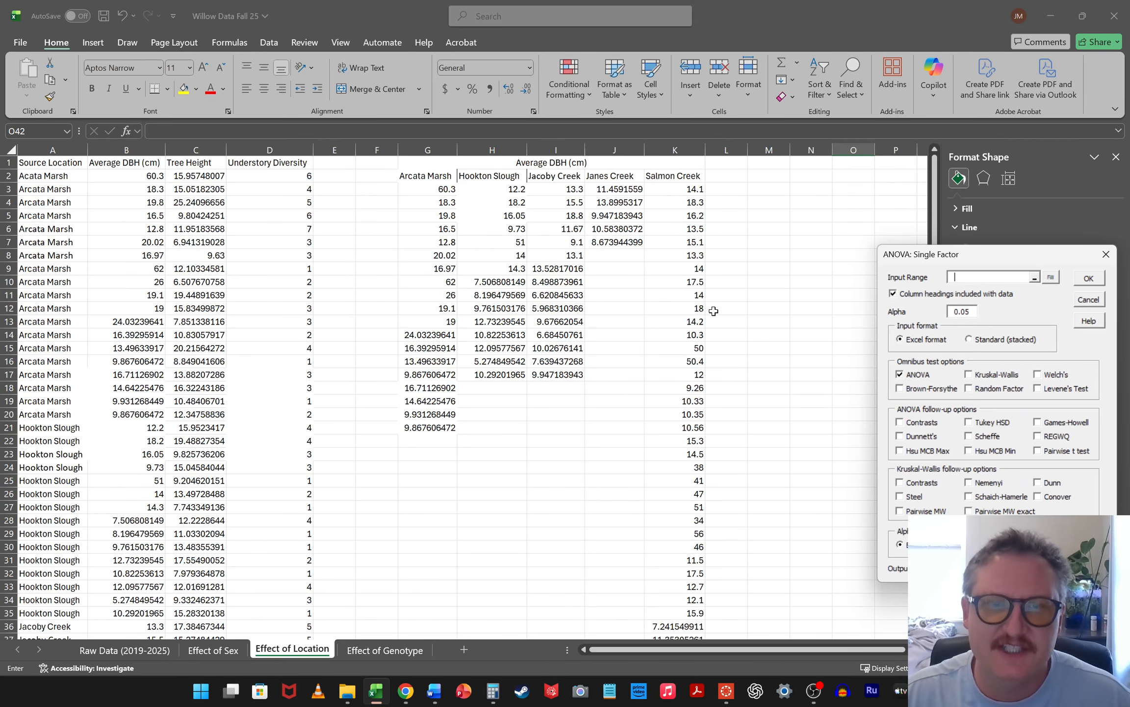
scroll(731, 299, down, 1)
scroll(760, 292, up, 1)
scroll(764, 298, down, 1)
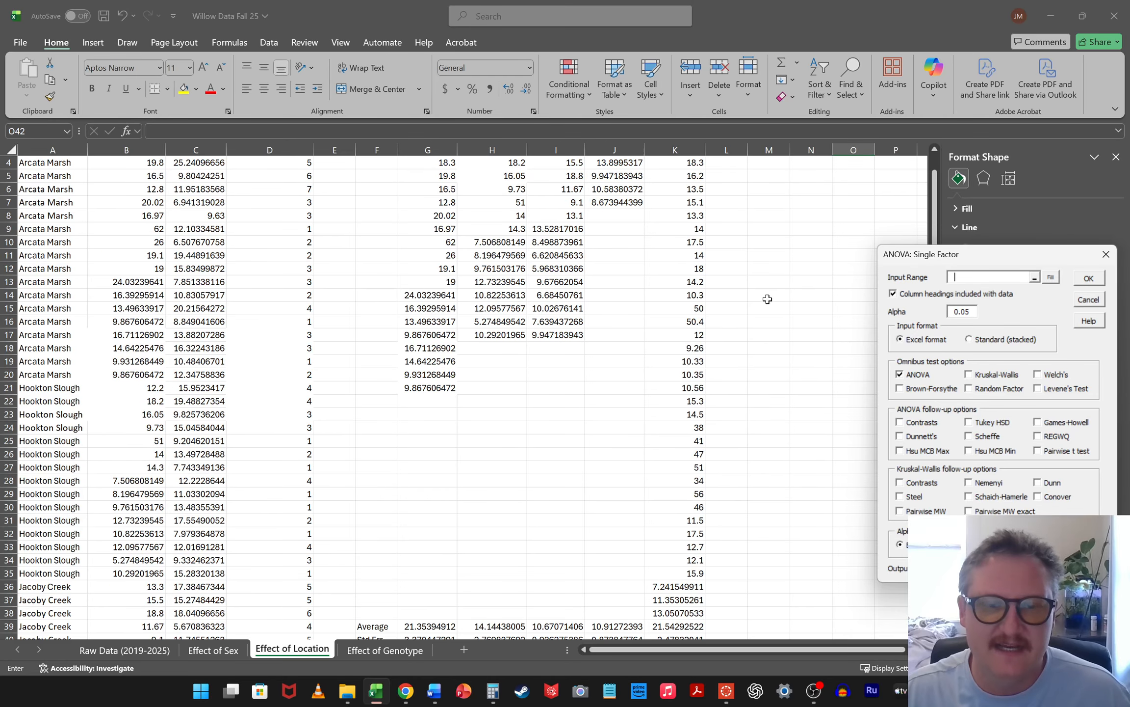
scroll(781, 295, up, 1)
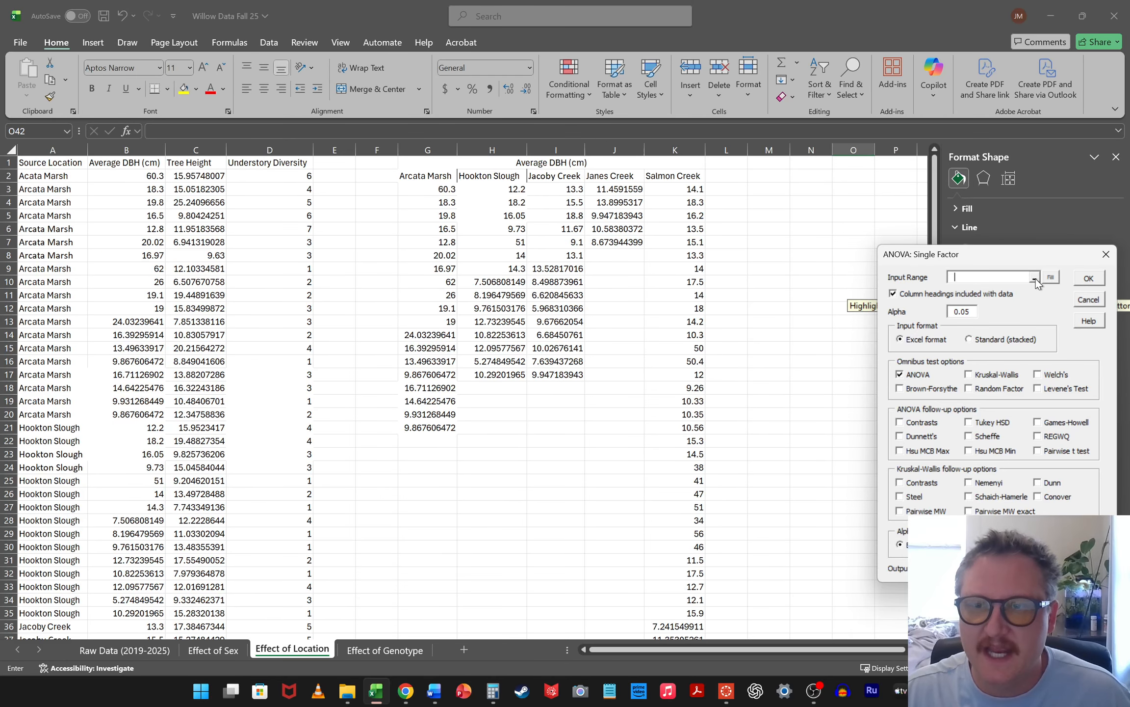
click(1050, 277)
click(429, 177)
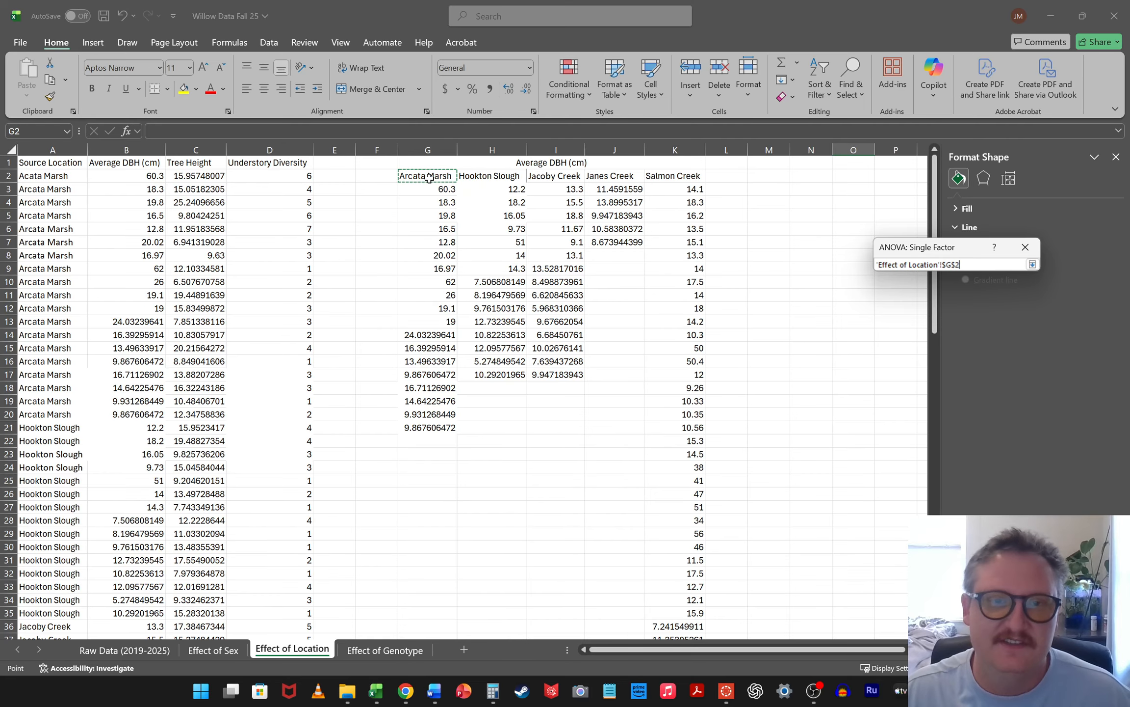
scroll(628, 373, down, 5)
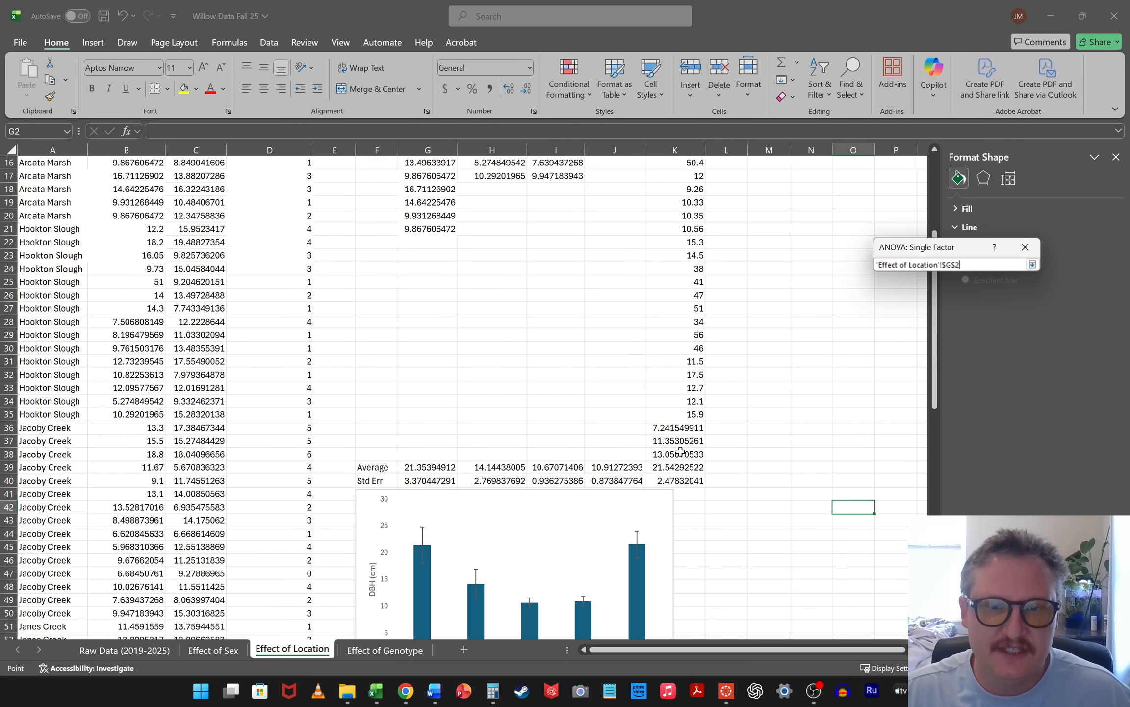
shift+click(680, 452)
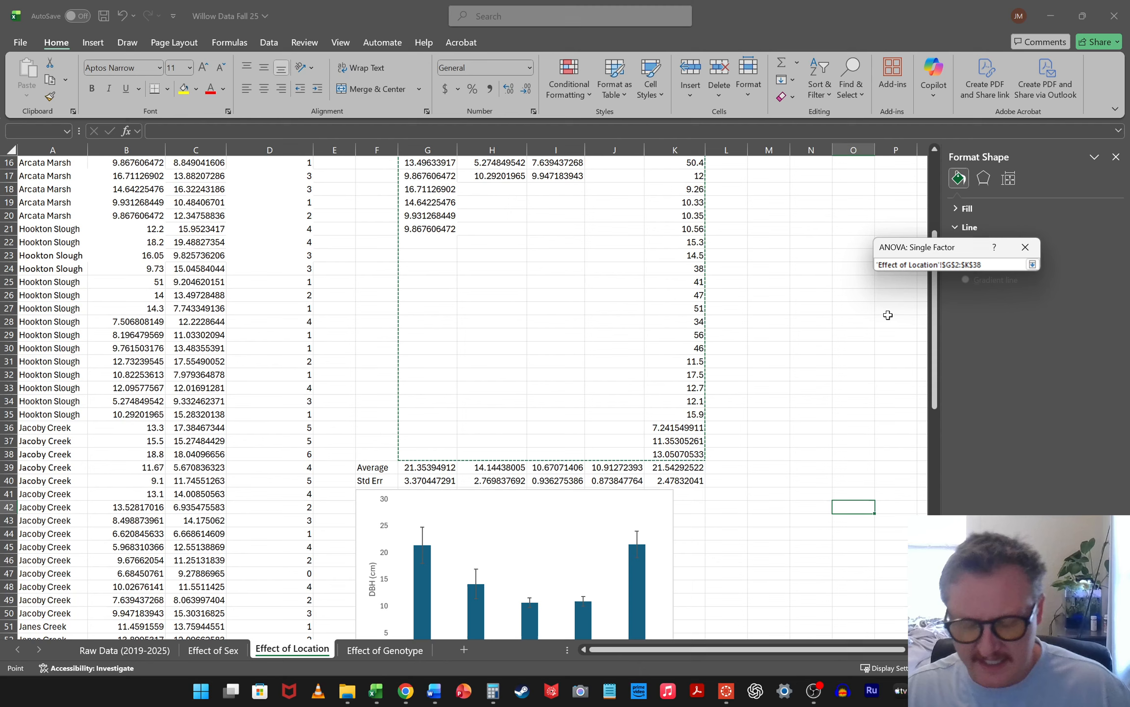
key(Return)
Add the Tukey HSD follow-up test, set the output range to F57 below the chart, and run the ANOVA
drag(940, 253, 697, 191)
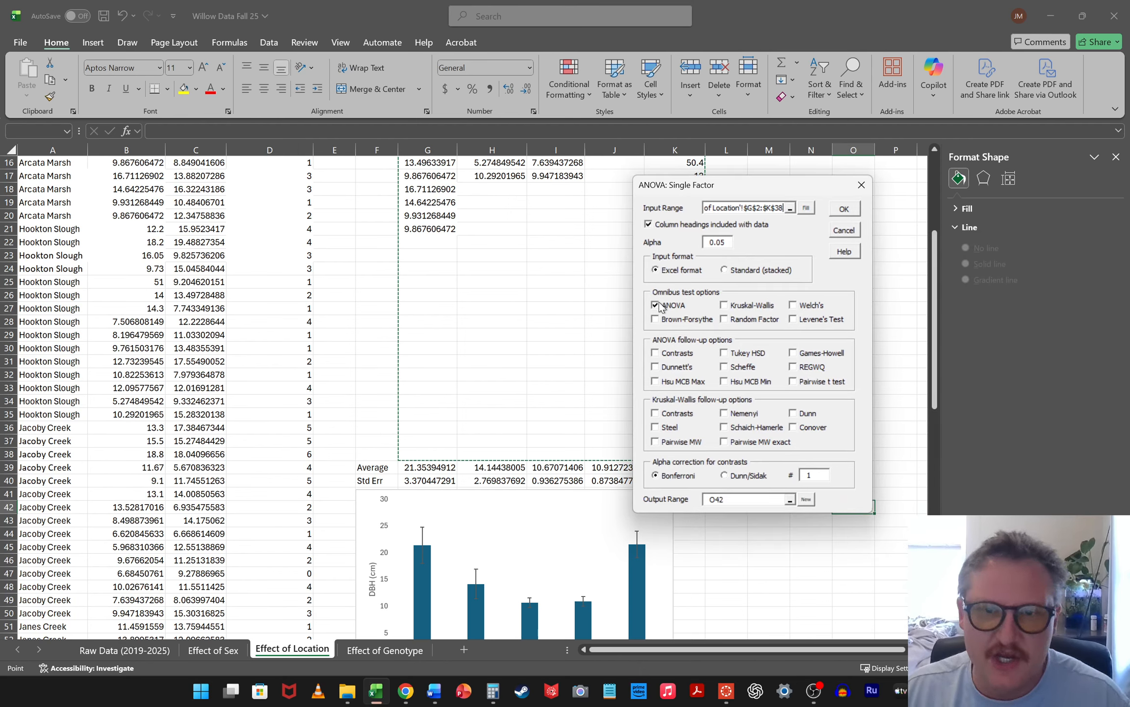
click(724, 353)
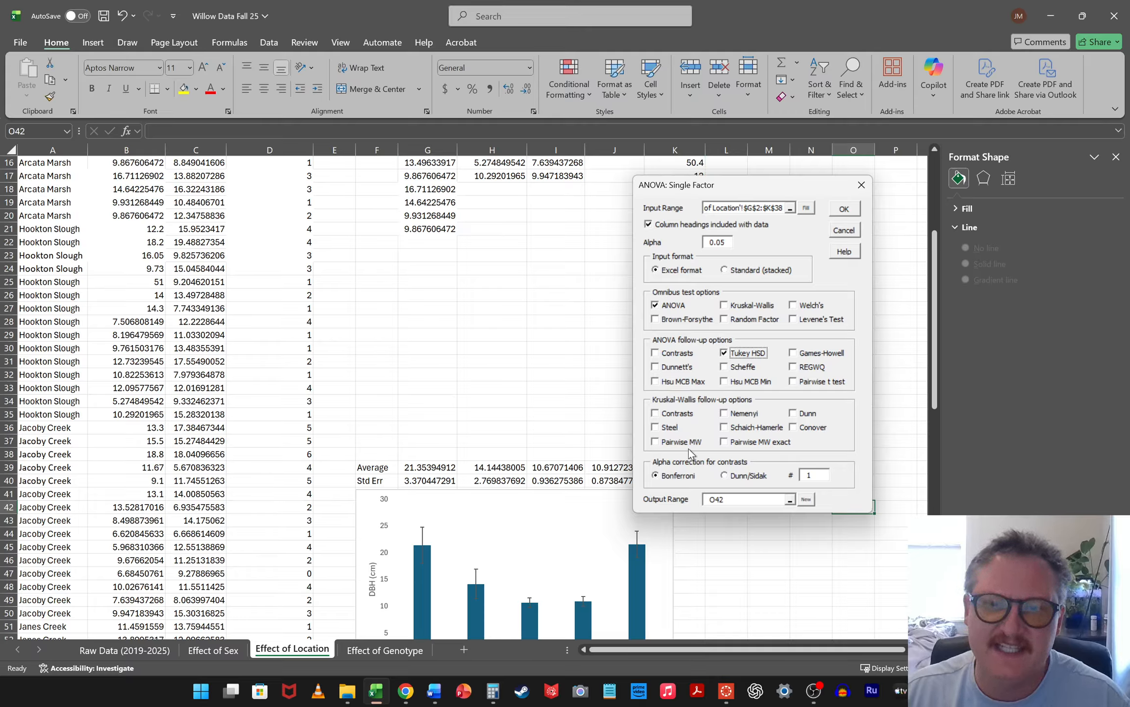
click(790, 499)
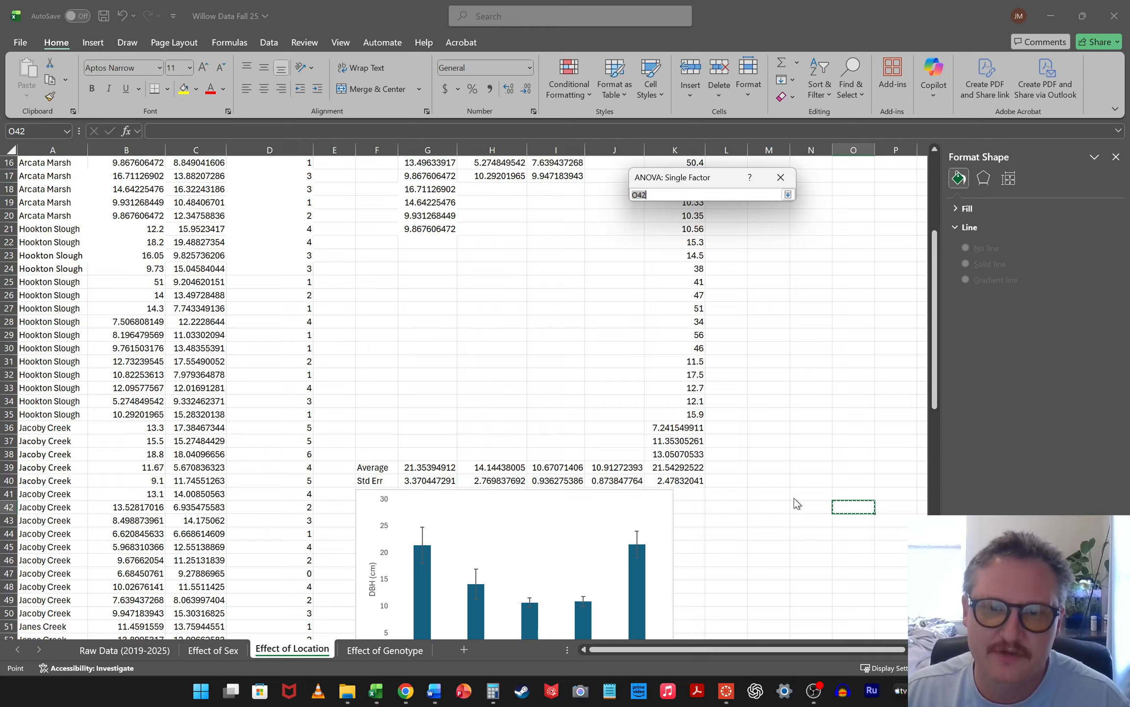
scroll(732, 298, down, 11)
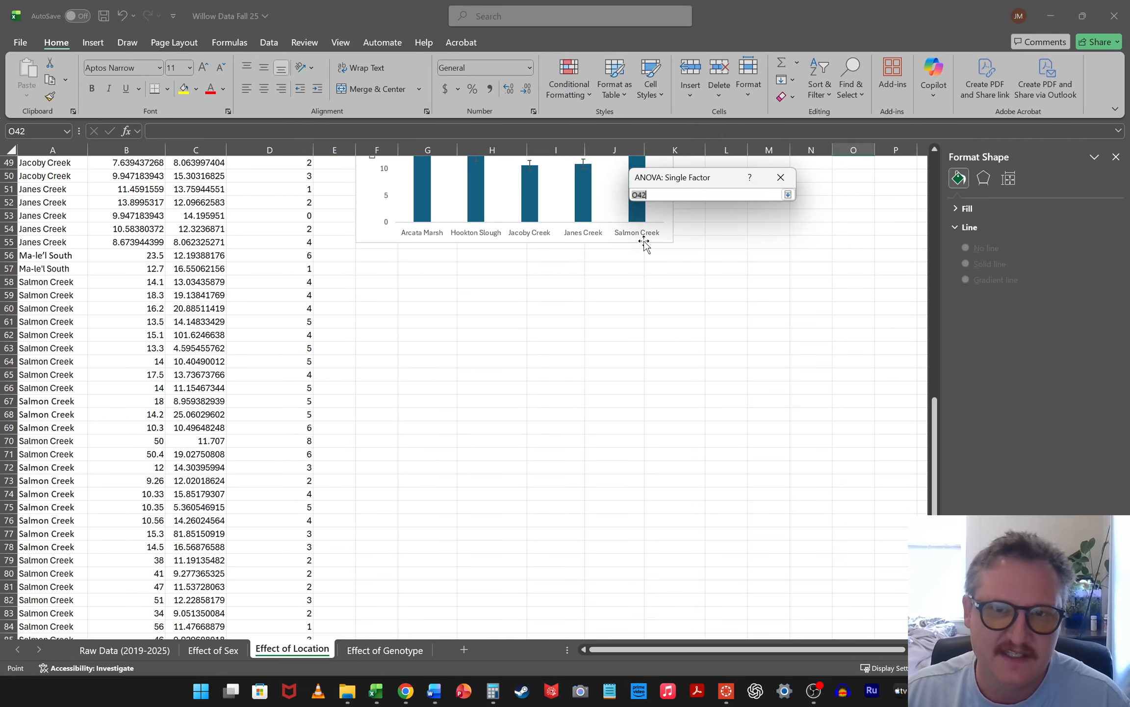
click(389, 269)
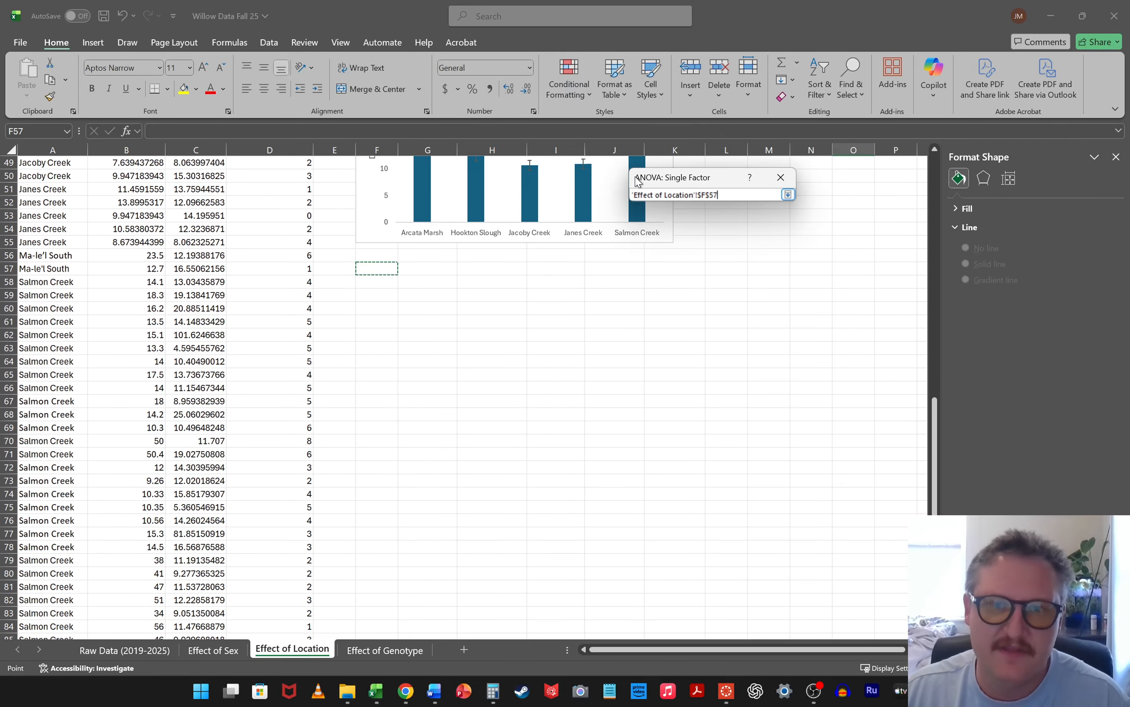
key(Return)
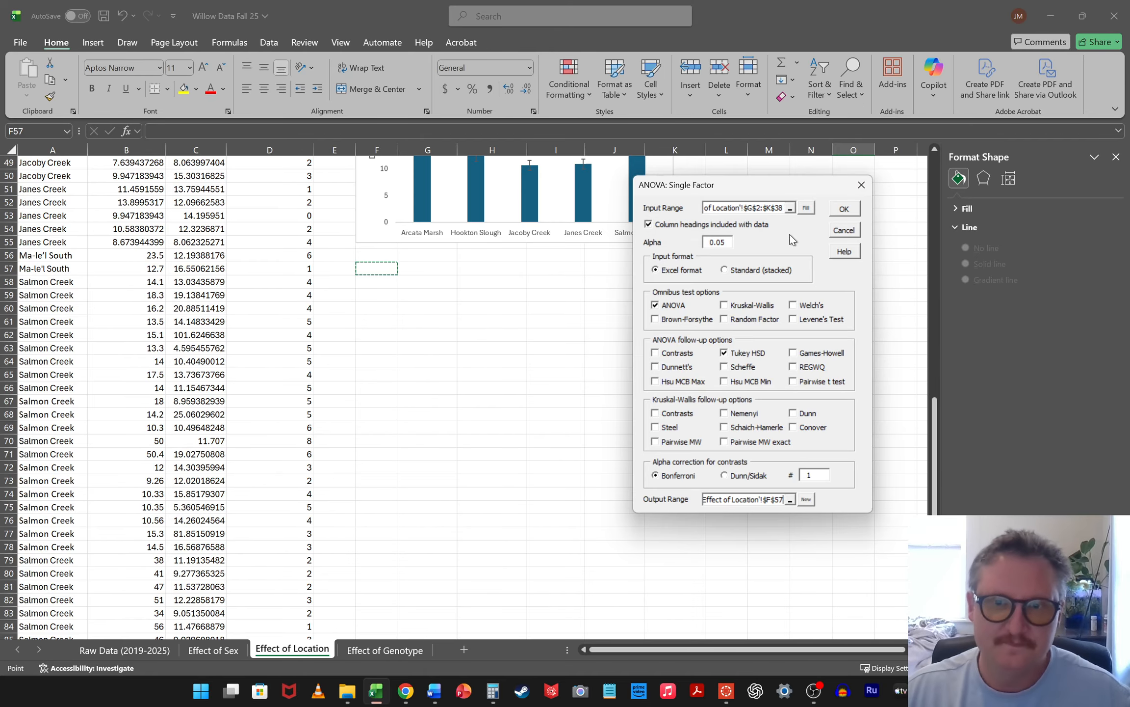
click(844, 209)
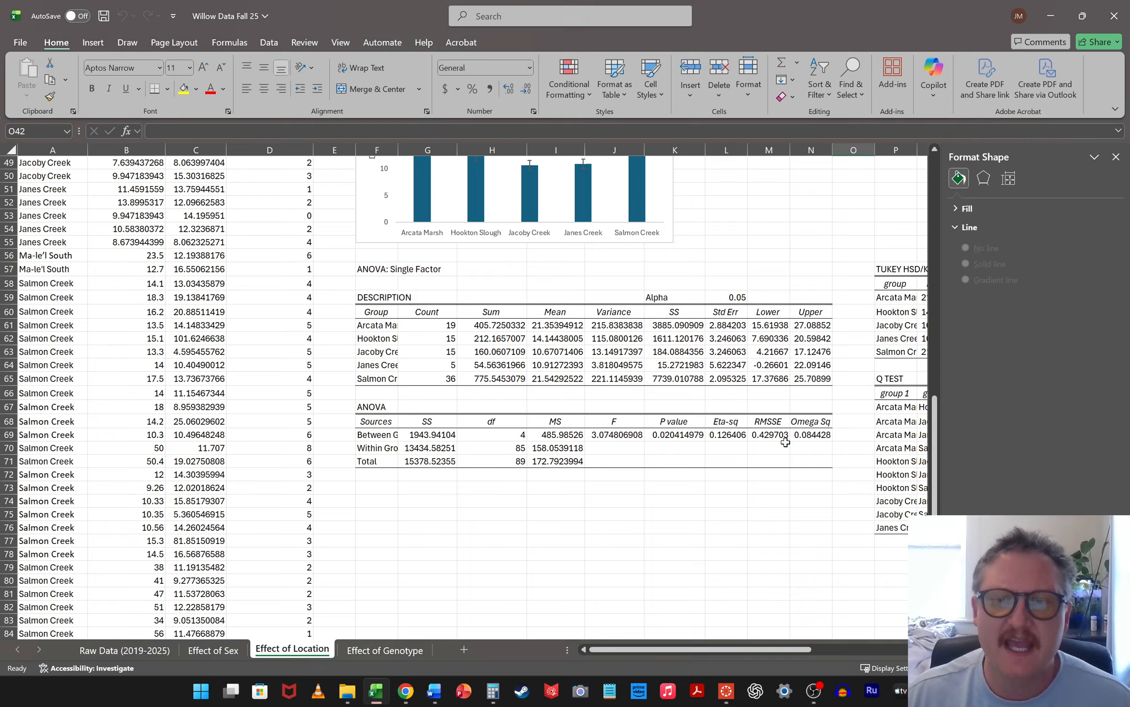
Fill the P value, F and total df cells of the ANOVA table with yellow
click(669, 433)
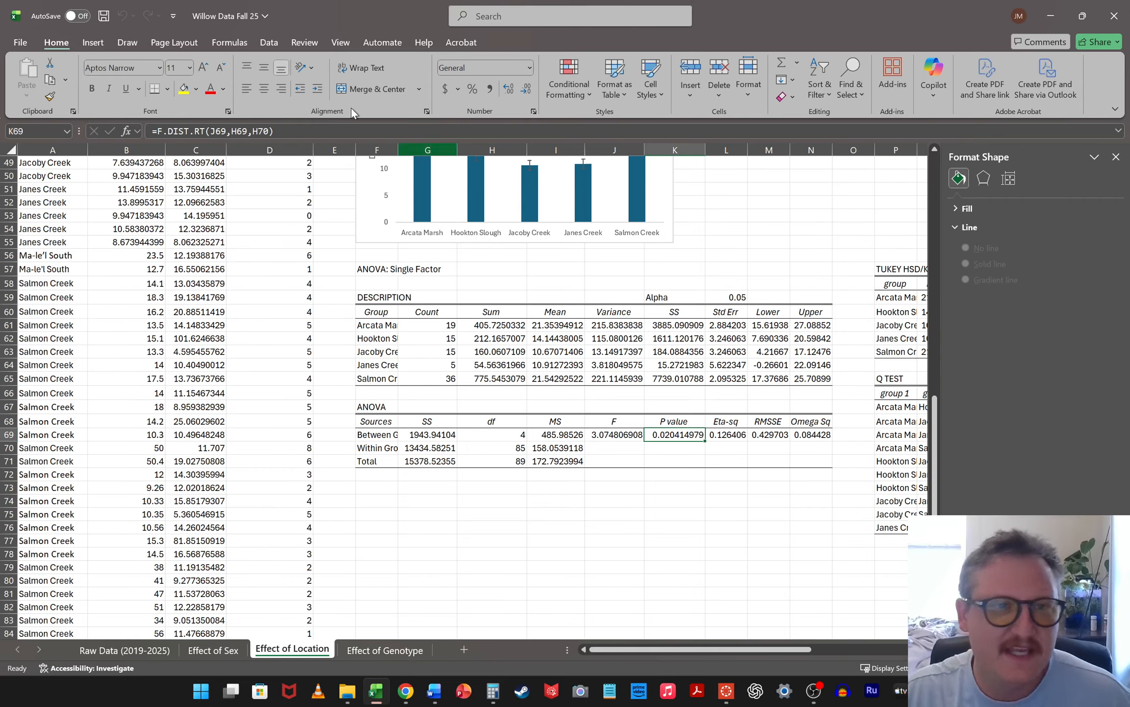
click(184, 90)
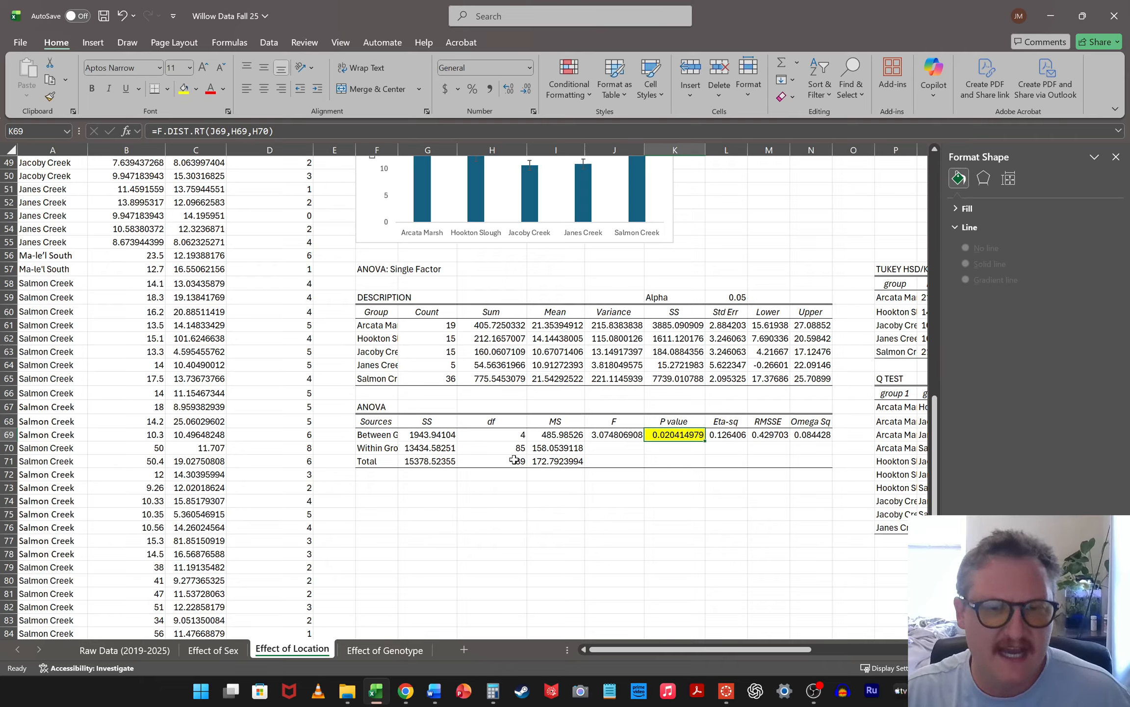
click(606, 439)
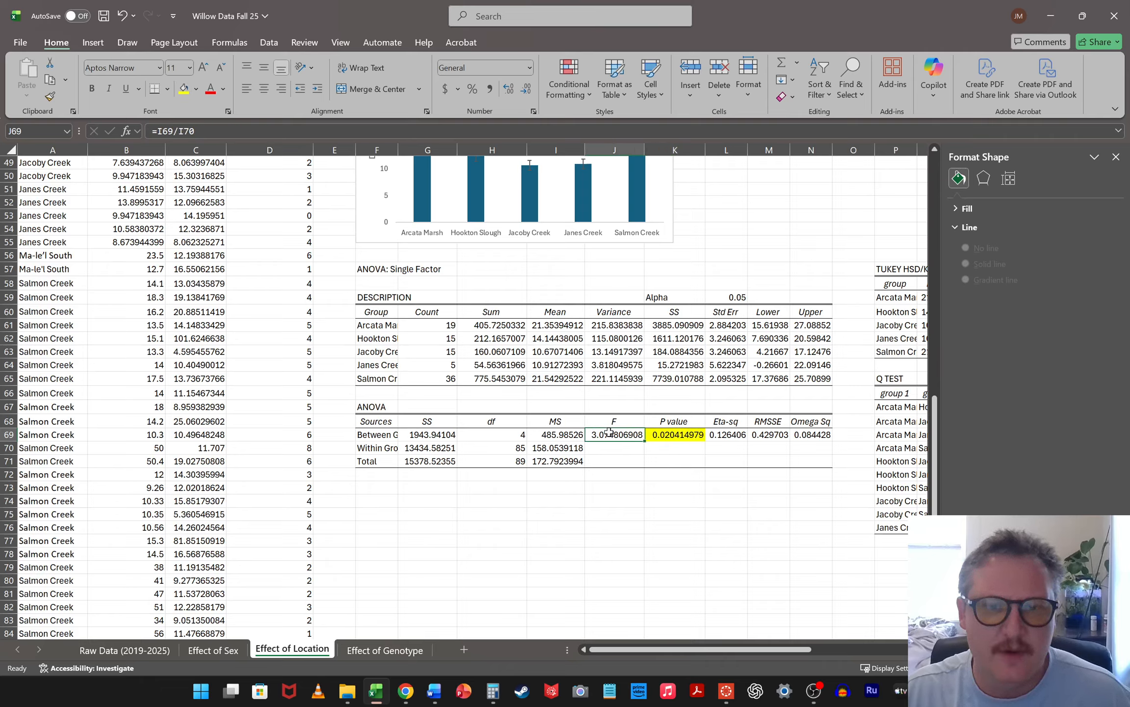
click(185, 88)
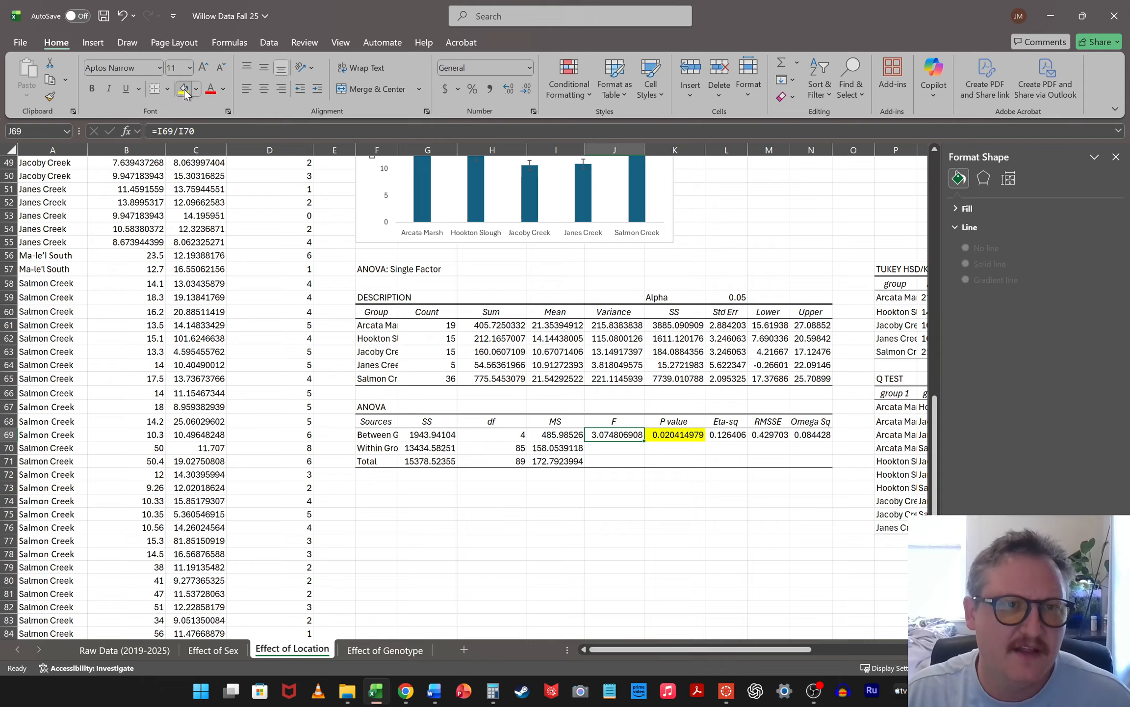
click(520, 461)
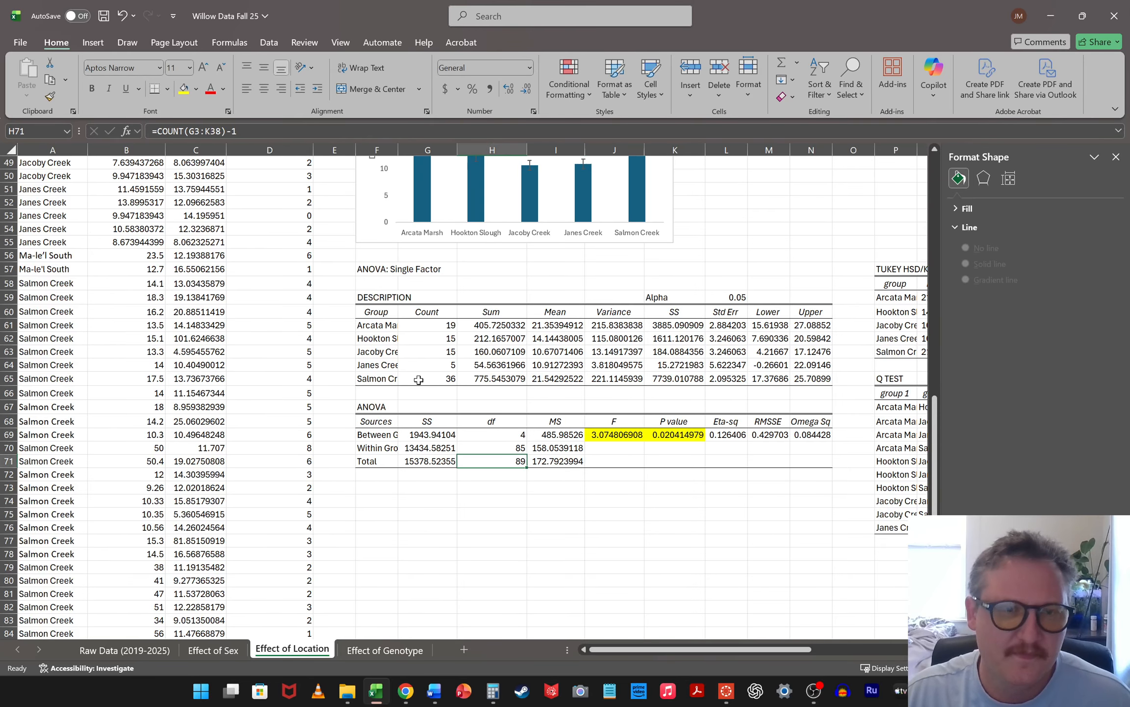
click(184, 88)
click(739, 506)
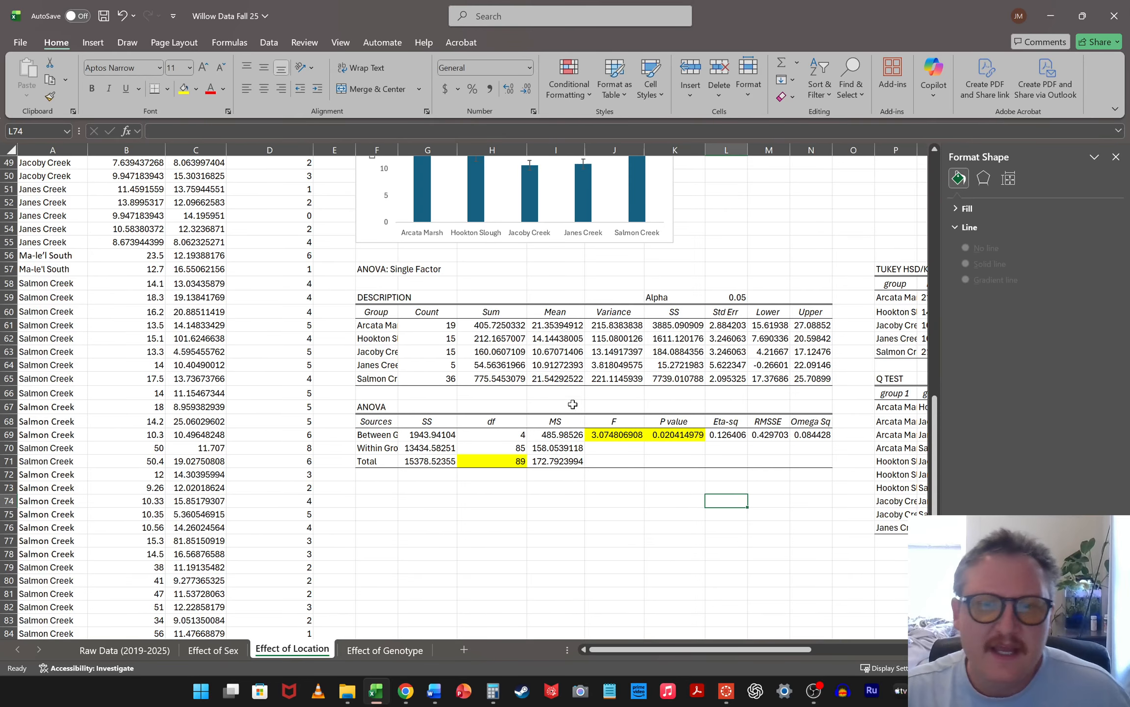
Highlight p-values less than 0.05 in the Tukey Q test table with Light Red Fill with Dark Red Text
scroll(660, 208, up, 3)
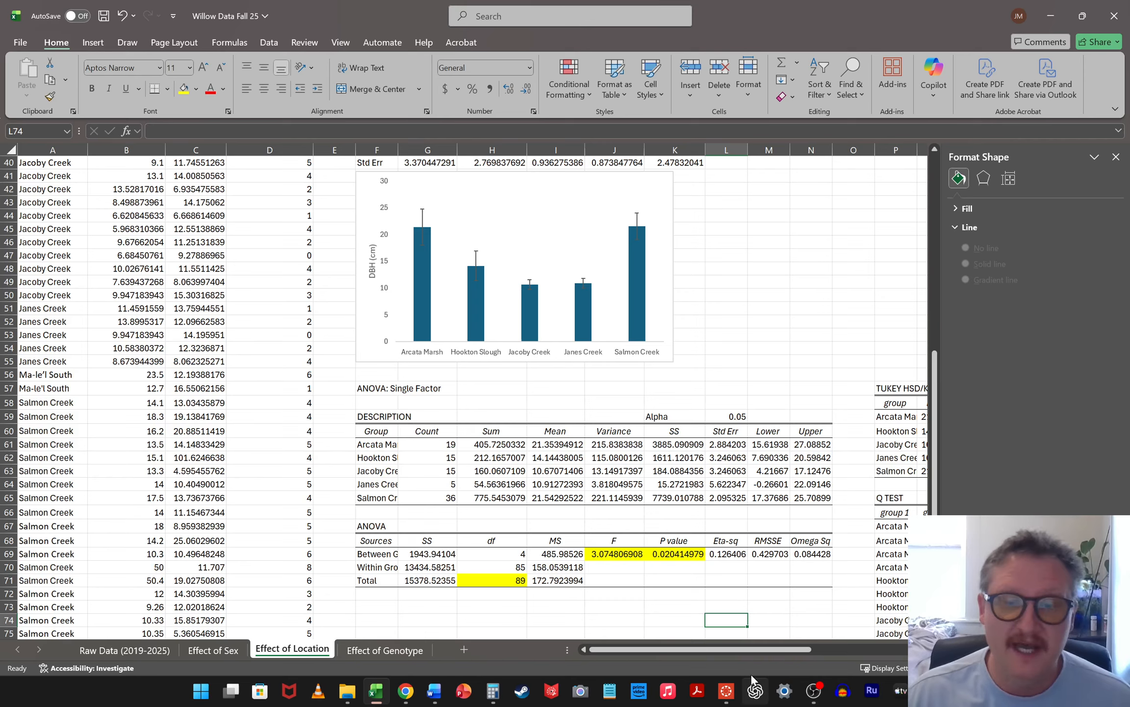
drag(738, 650, 855, 648)
scroll(816, 376, down, 4)
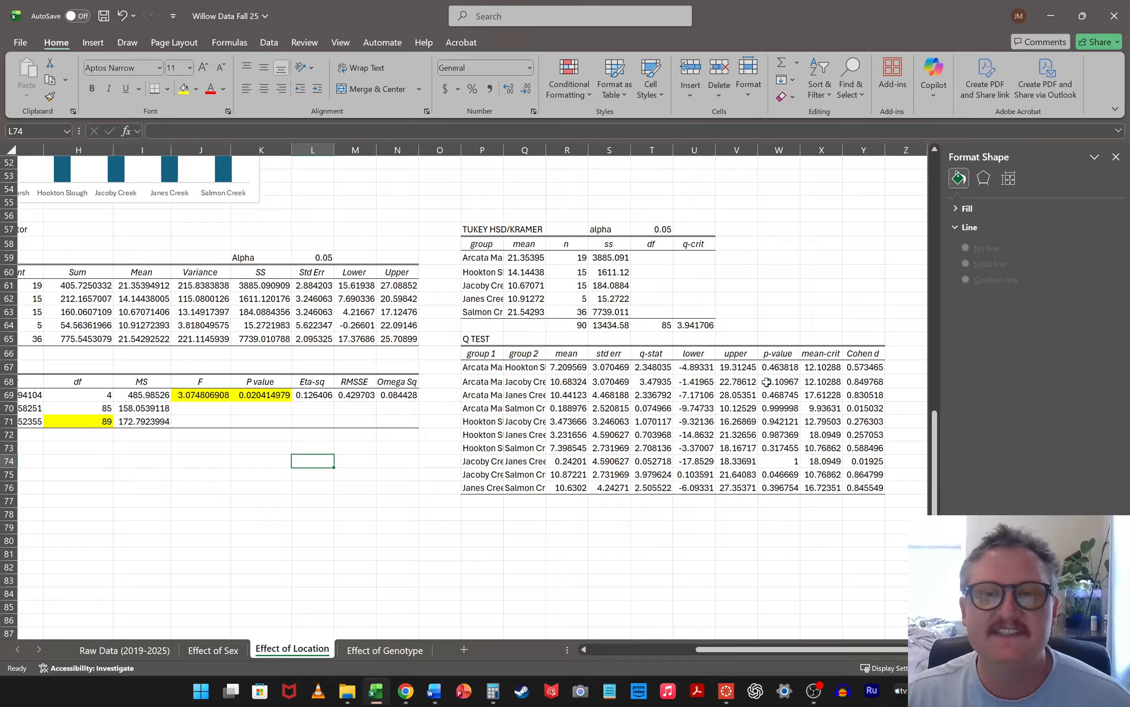
drag(786, 366, 783, 488)
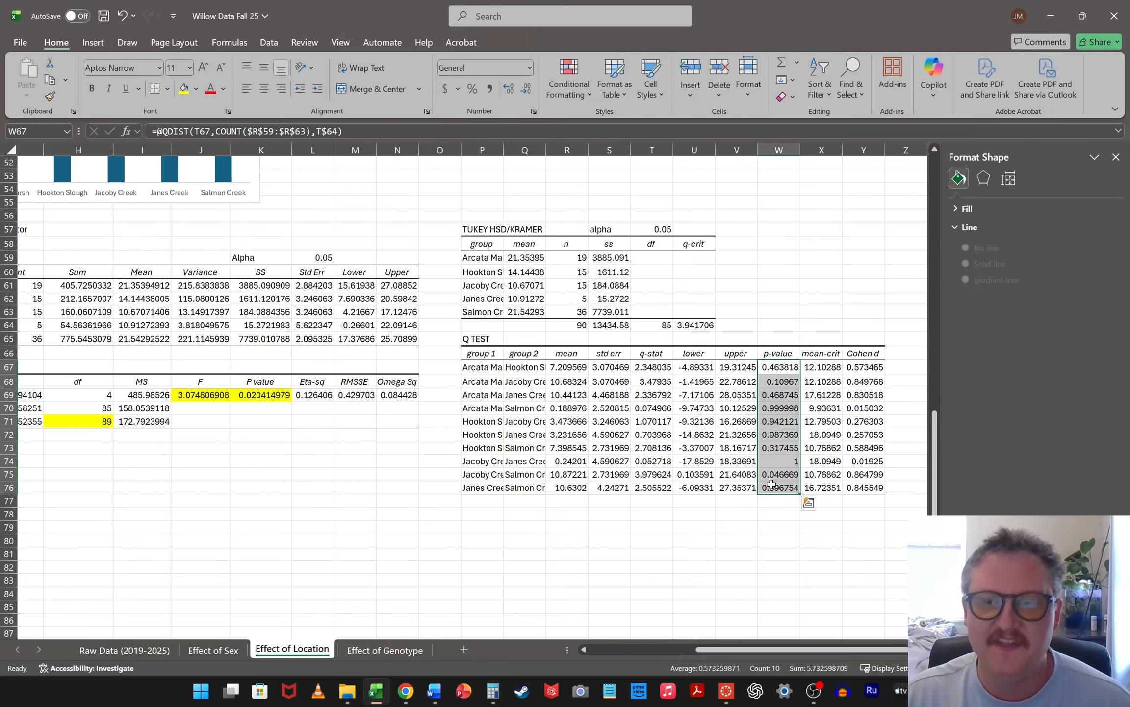
click(586, 97)
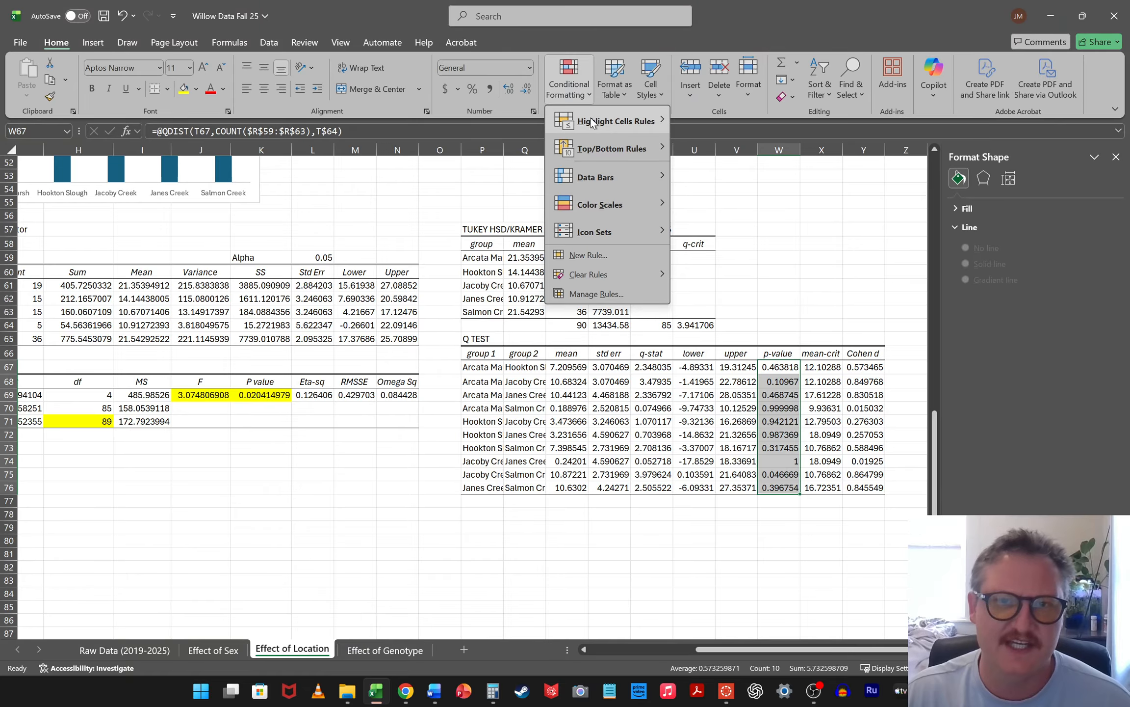
mouse_move(602, 125)
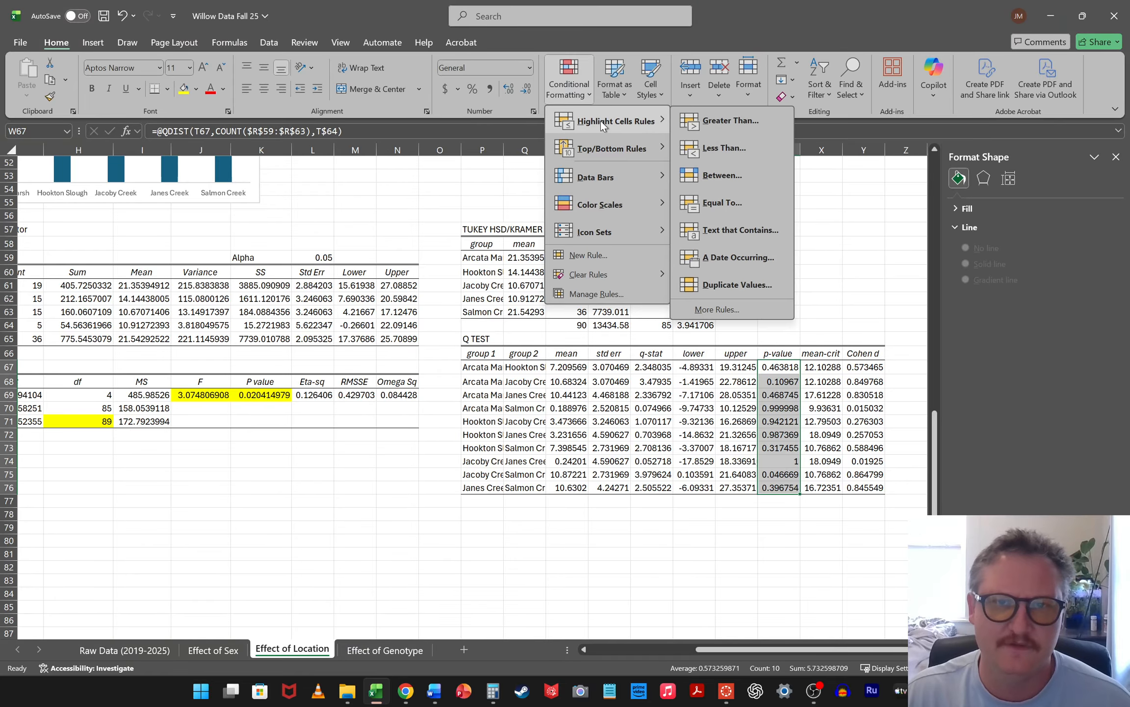
click(711, 149)
text(0.05)
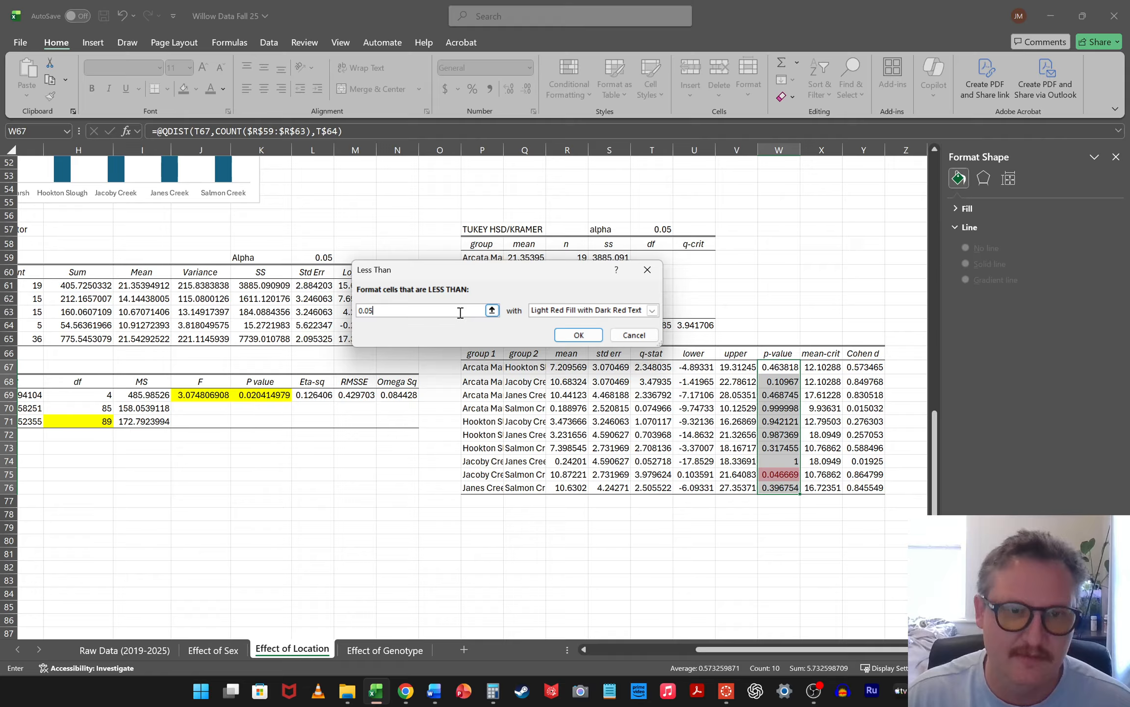
click(579, 335)
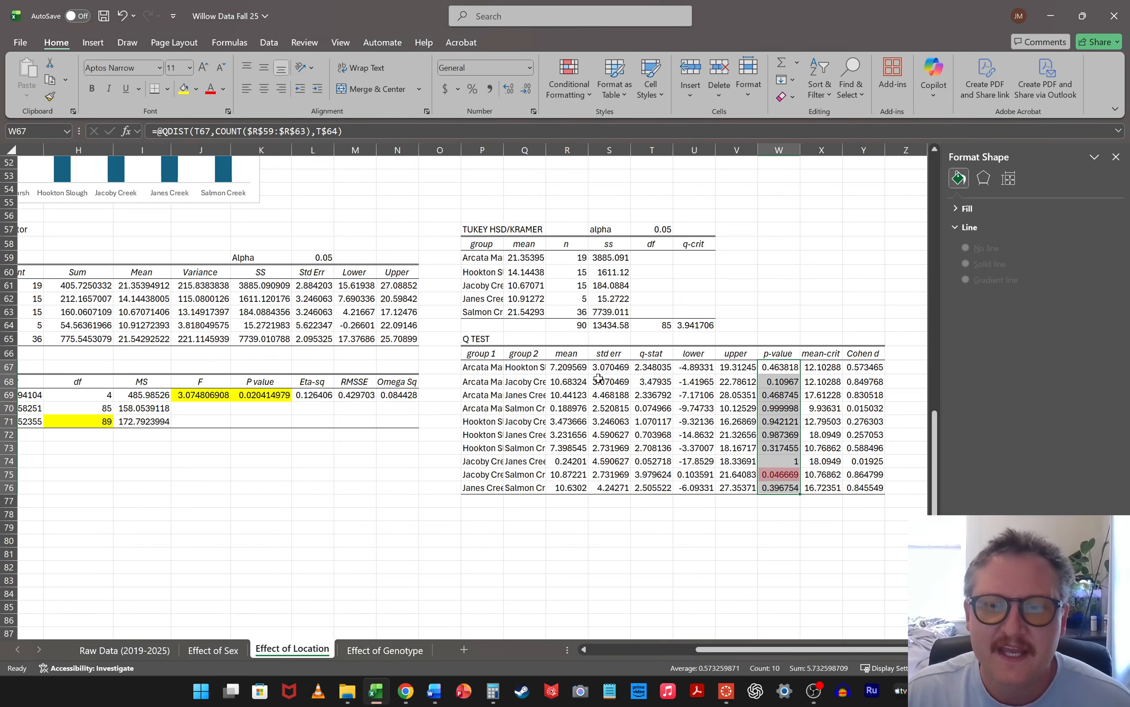
click(786, 525)
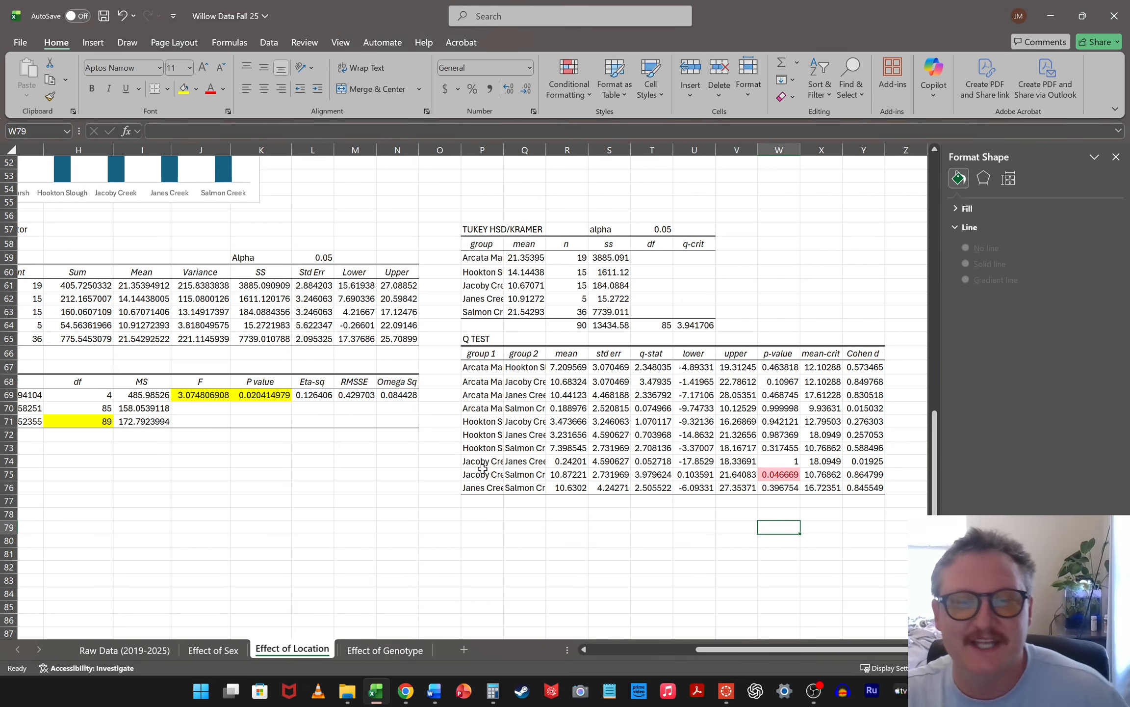
Examine the Q test rows comparing Jacoby Creek with Salmon Creek and Arcata Marsh with Jacoby Creek against the DBH bar chart
drag(488, 476, 785, 474)
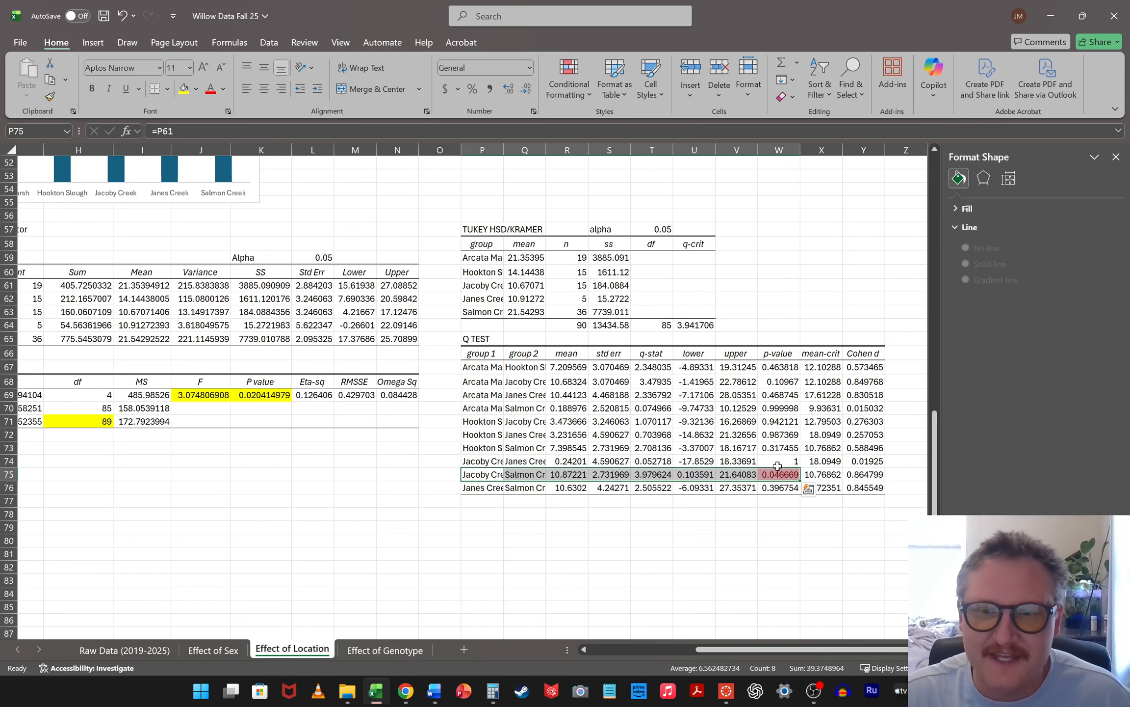
click(828, 270)
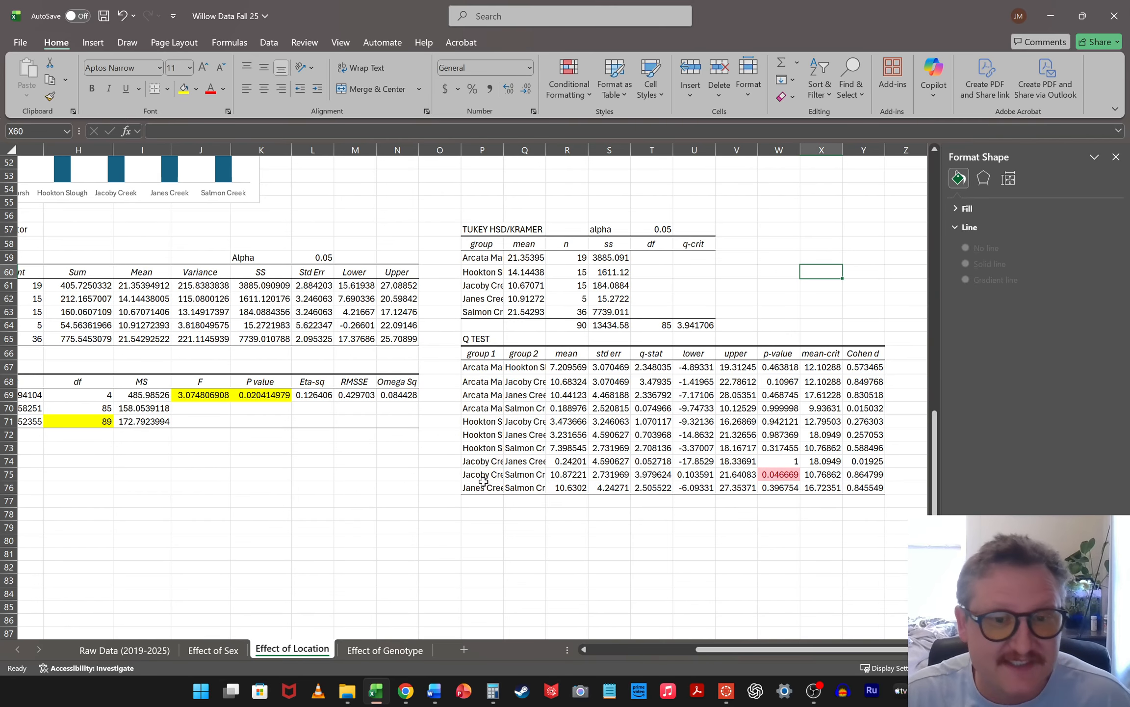
drag(710, 652, 677, 647)
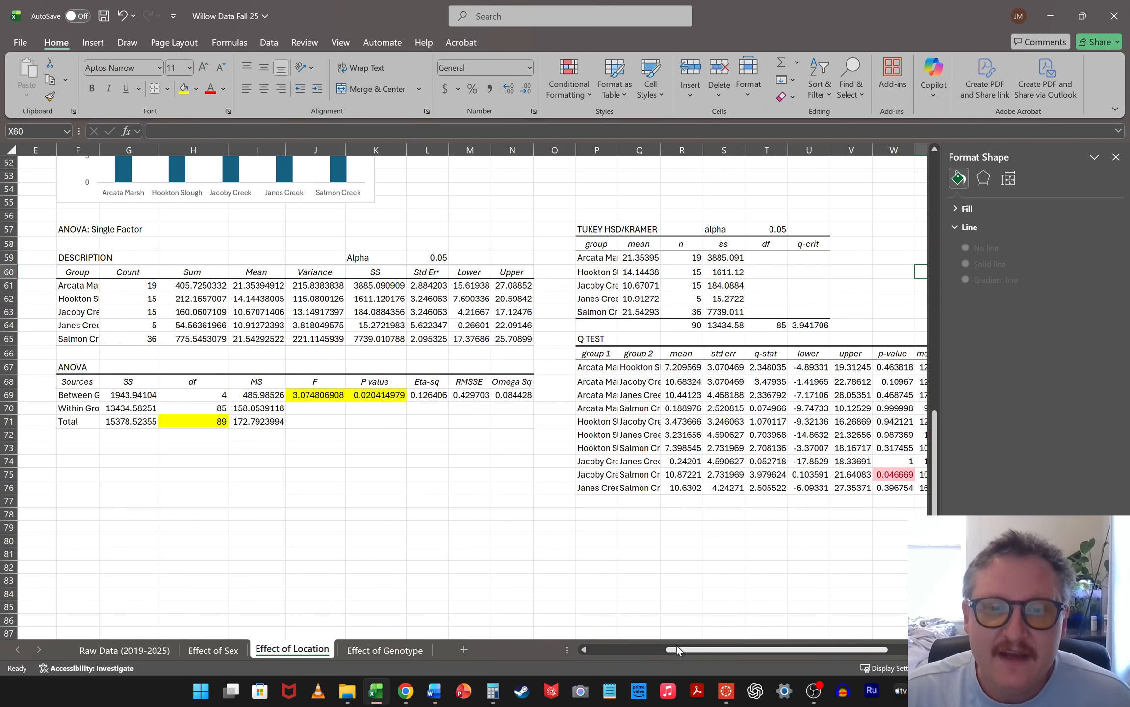
click(608, 476)
click(647, 472)
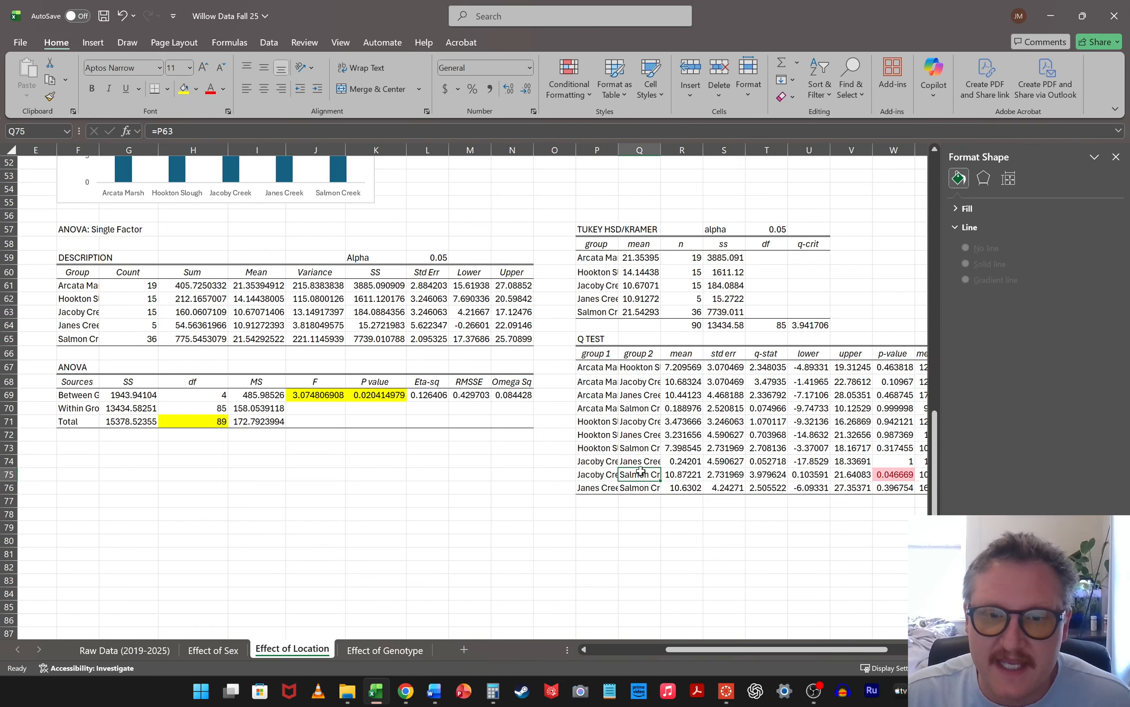
scroll(445, 420, up, 2)
scroll(312, 391, up, 4)
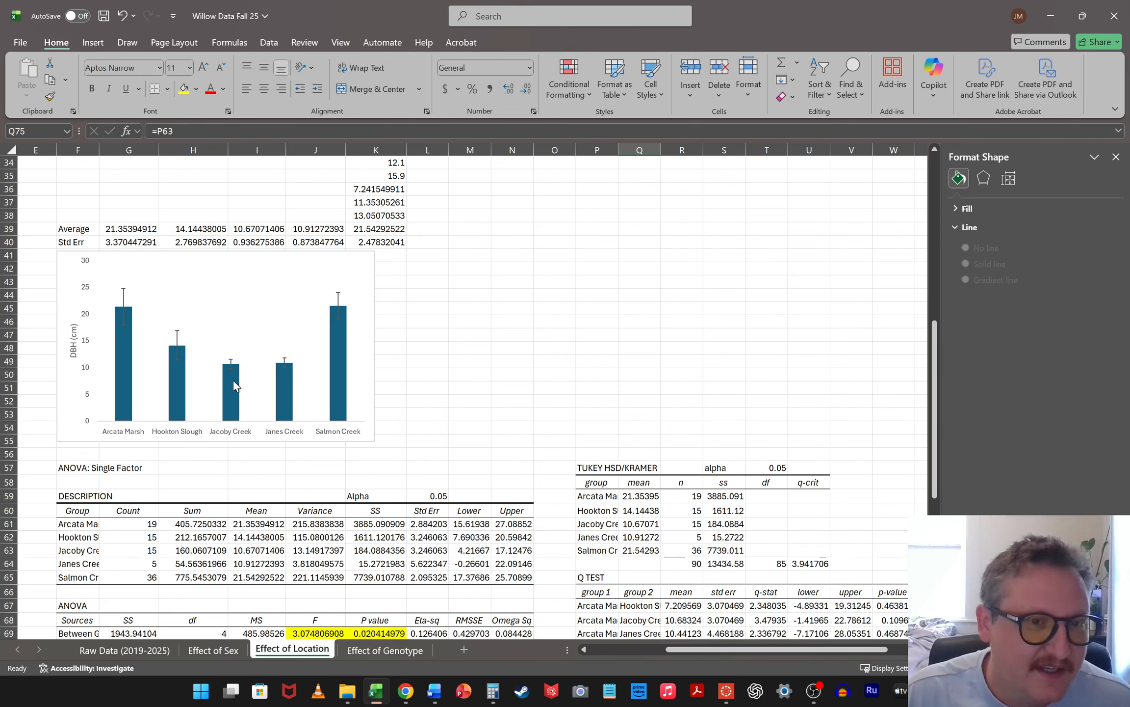
scroll(544, 401, down, 4)
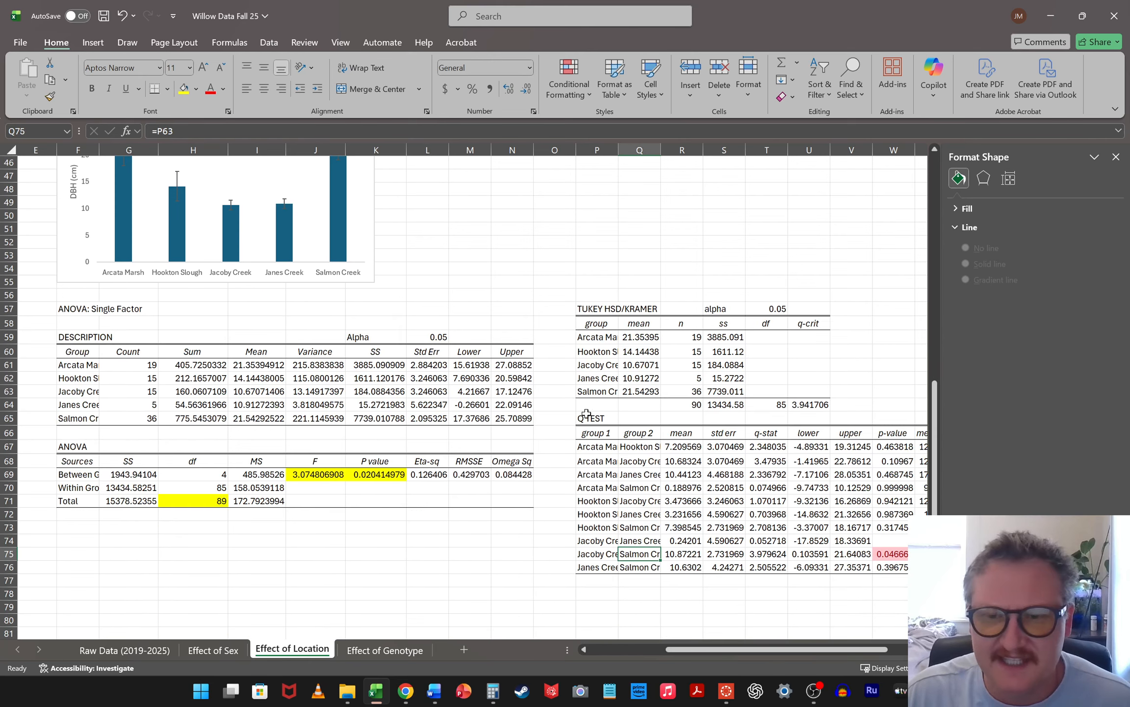
click(889, 462)
drag(603, 459, 898, 461)
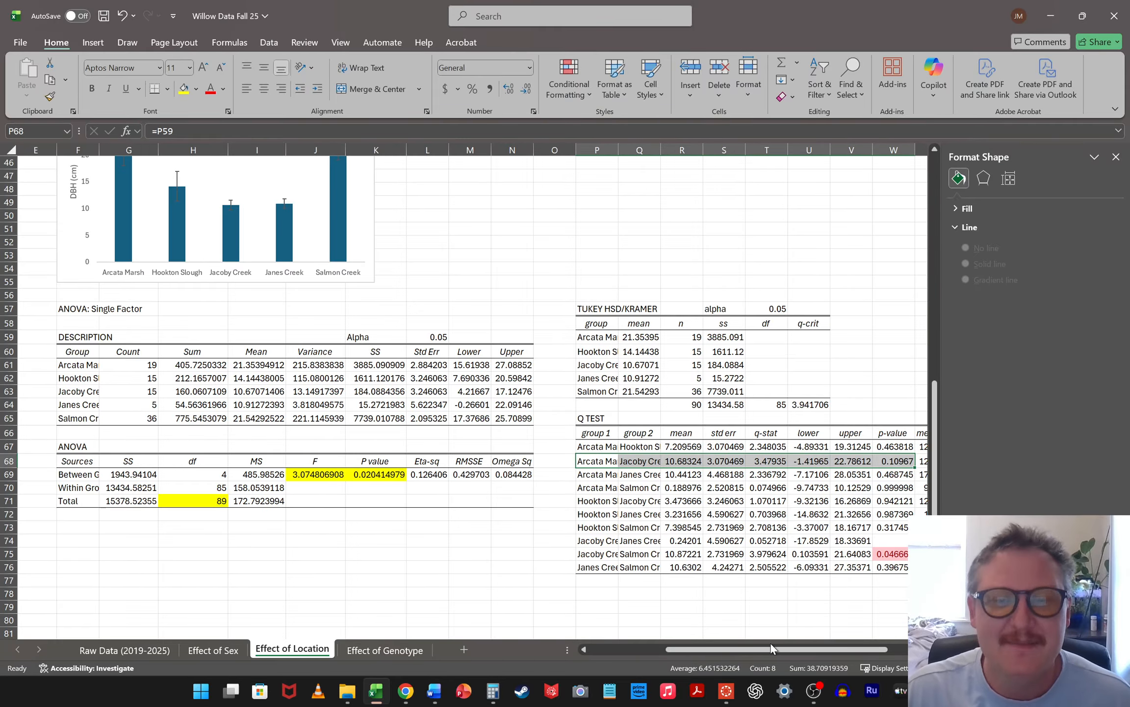
drag(800, 650, 793, 649)
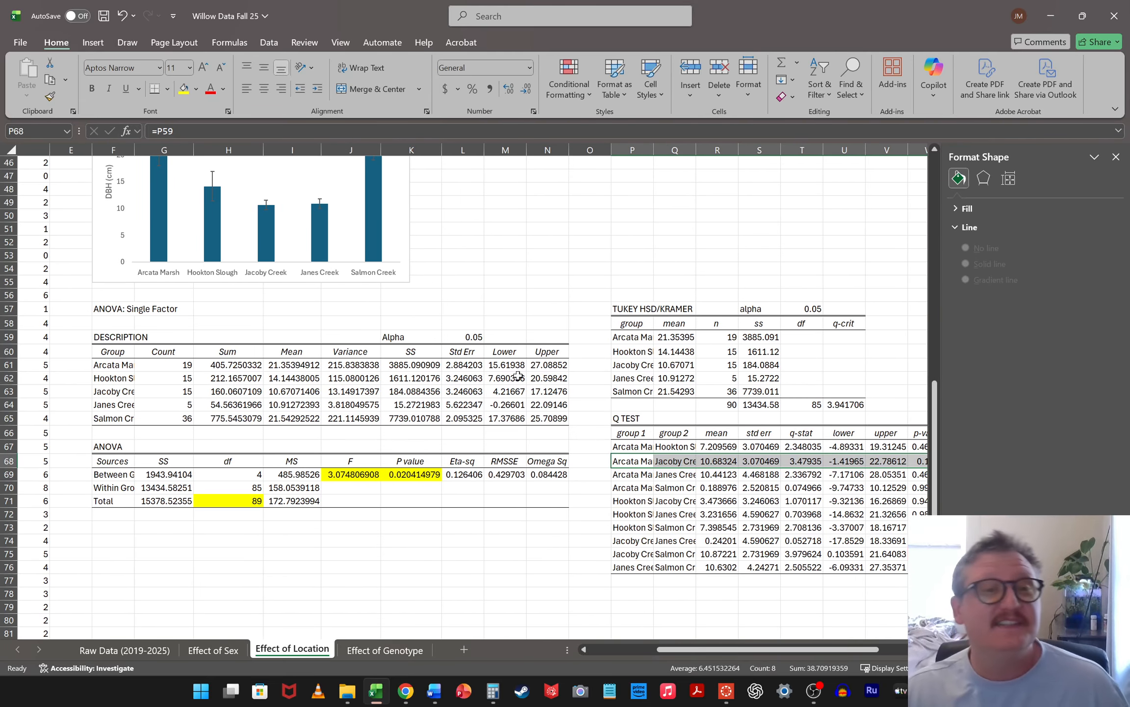
click(642, 556)
drag(722, 649, 664, 649)
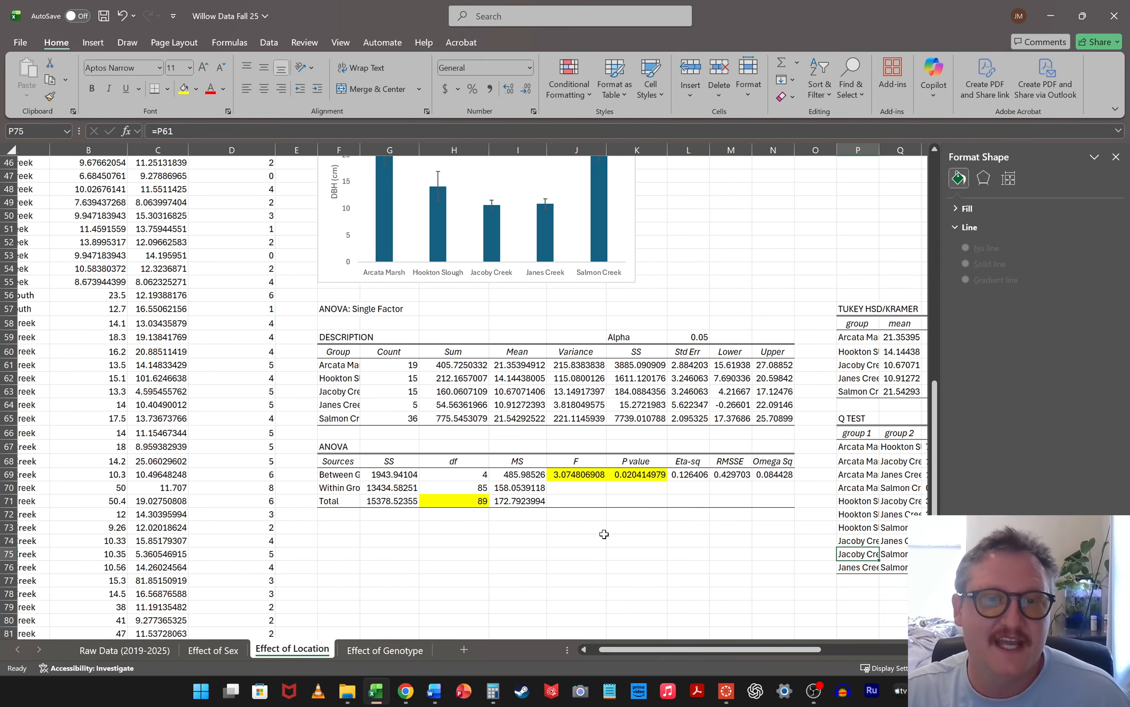
Move the DBH chart down one row and enter the label Mean Sep in F41 beneath Std Err
scroll(604, 534, up, 4)
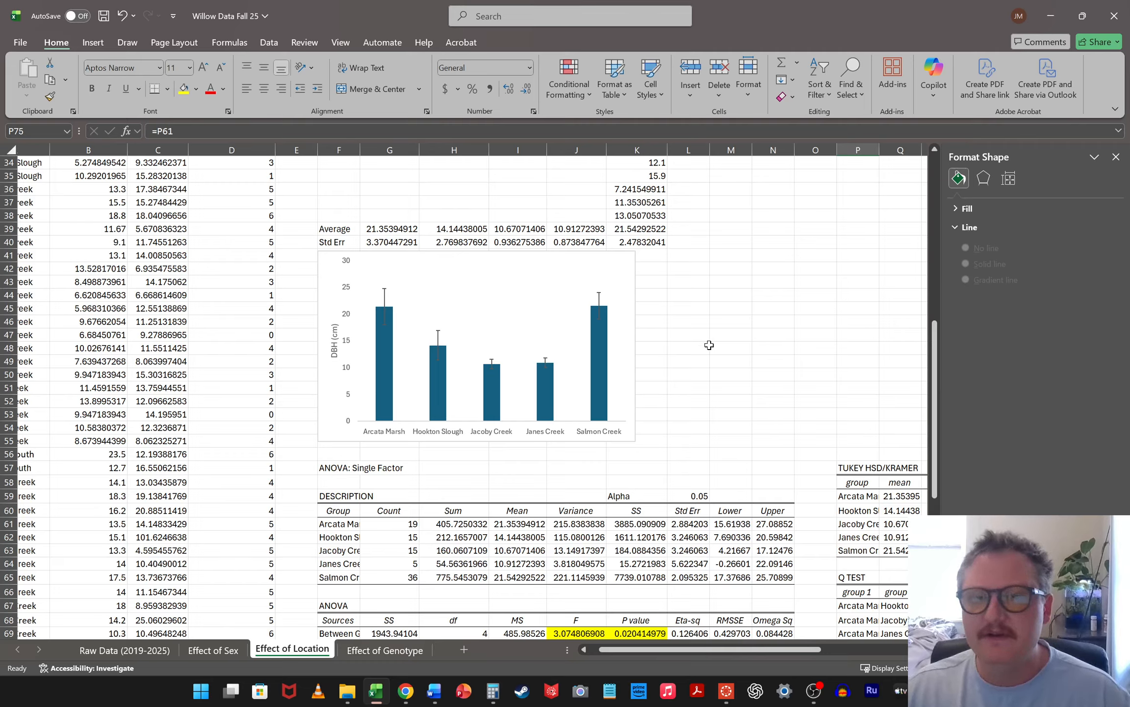
drag(332, 266, 334, 280)
click(333, 255)
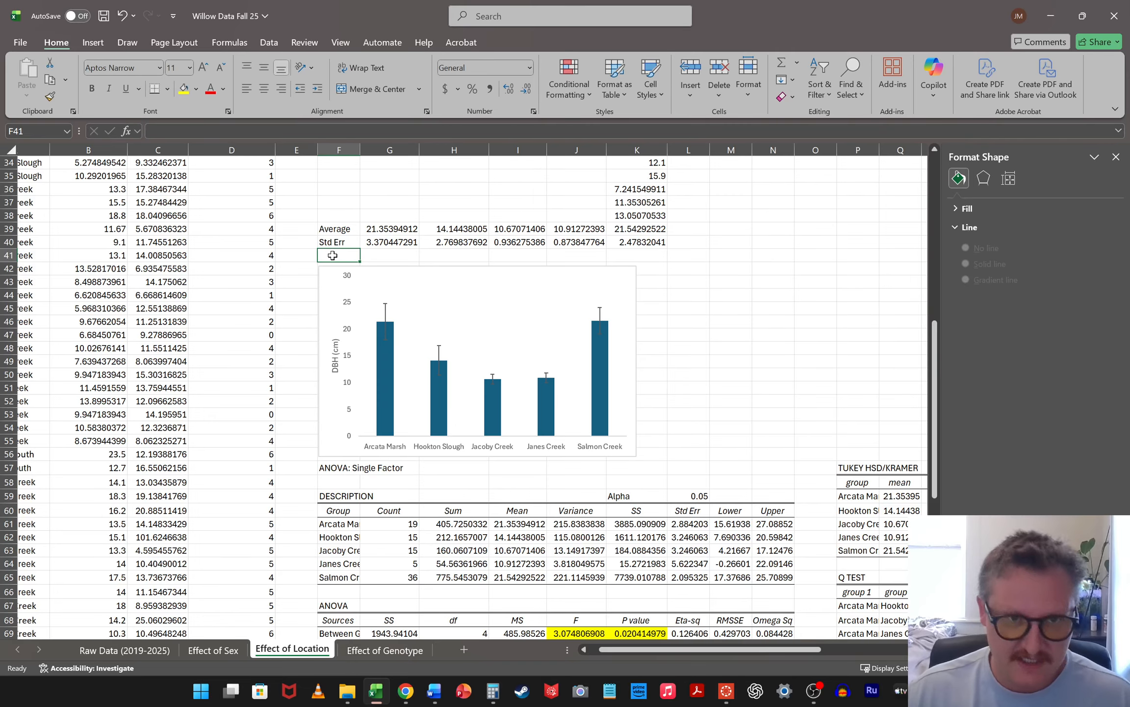
text(Mean Sep)
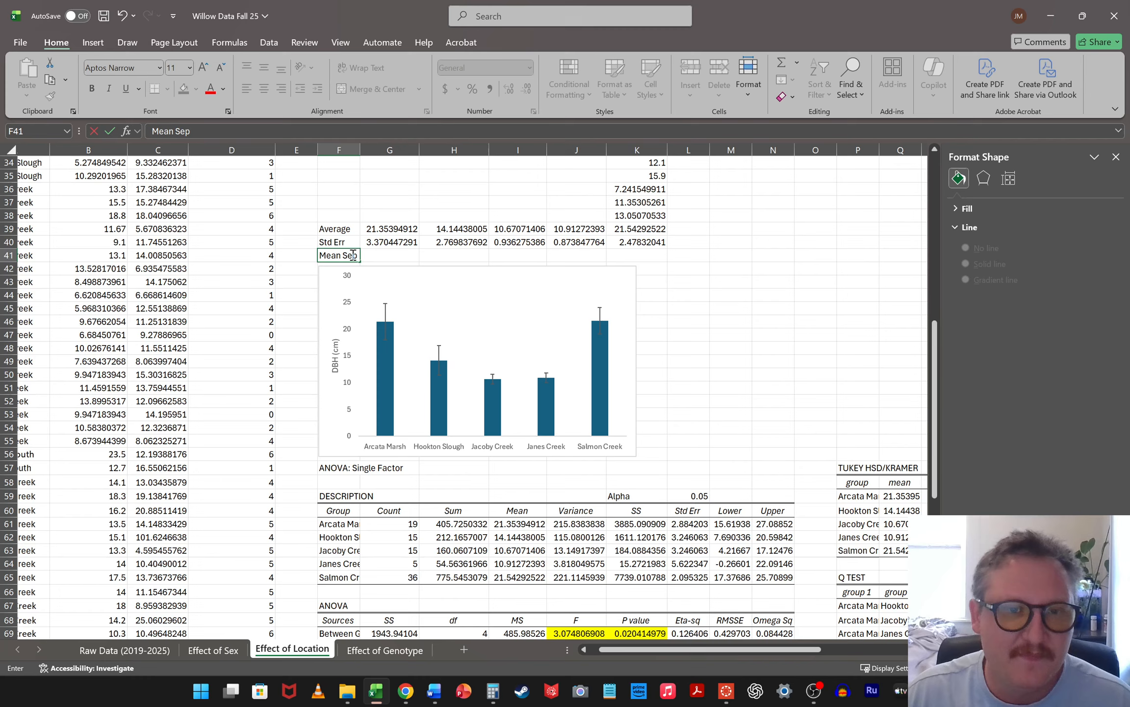
click(393, 259)
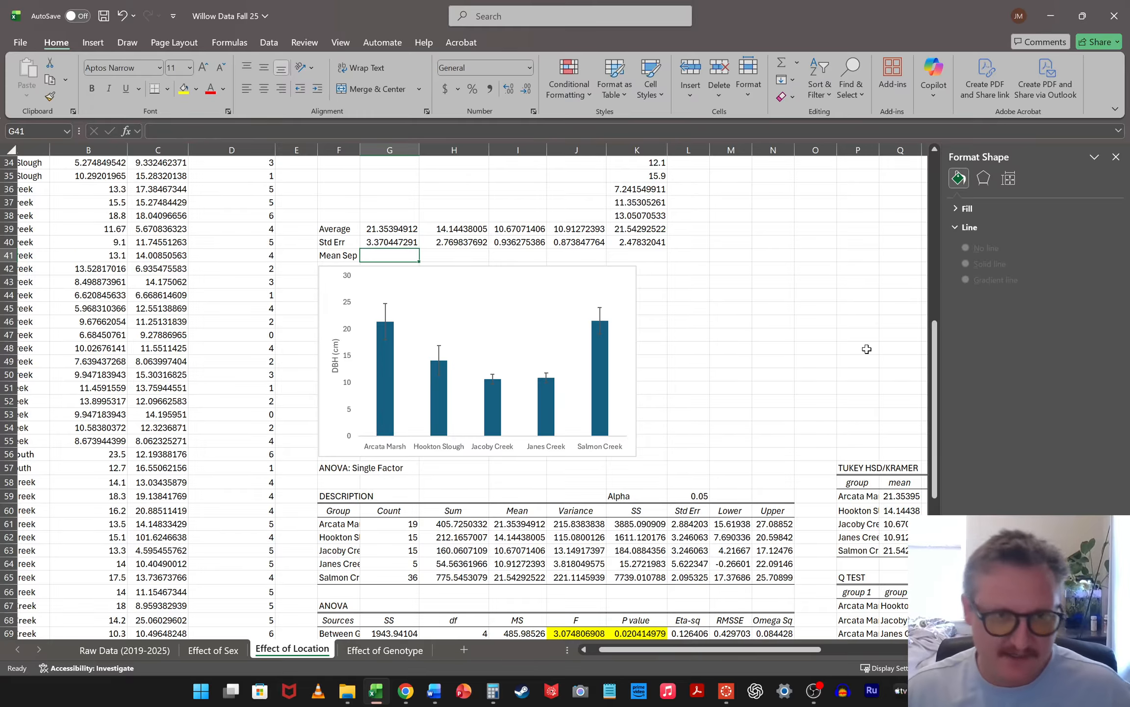
Enter the letter A for each of the five locations in the Mean Sep row, cells G41 to K41
scroll(867, 349, down, 3)
drag(673, 647, 738, 647)
scroll(592, 410, up, 3)
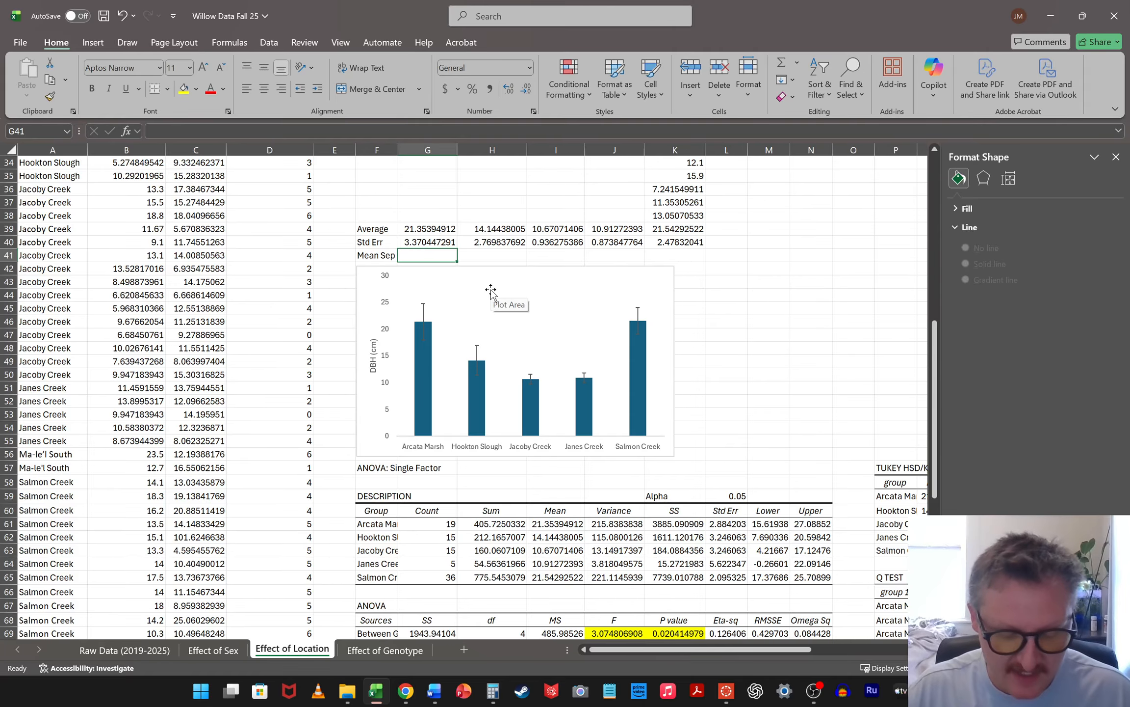
text(A)
key(Tab)
text(A)
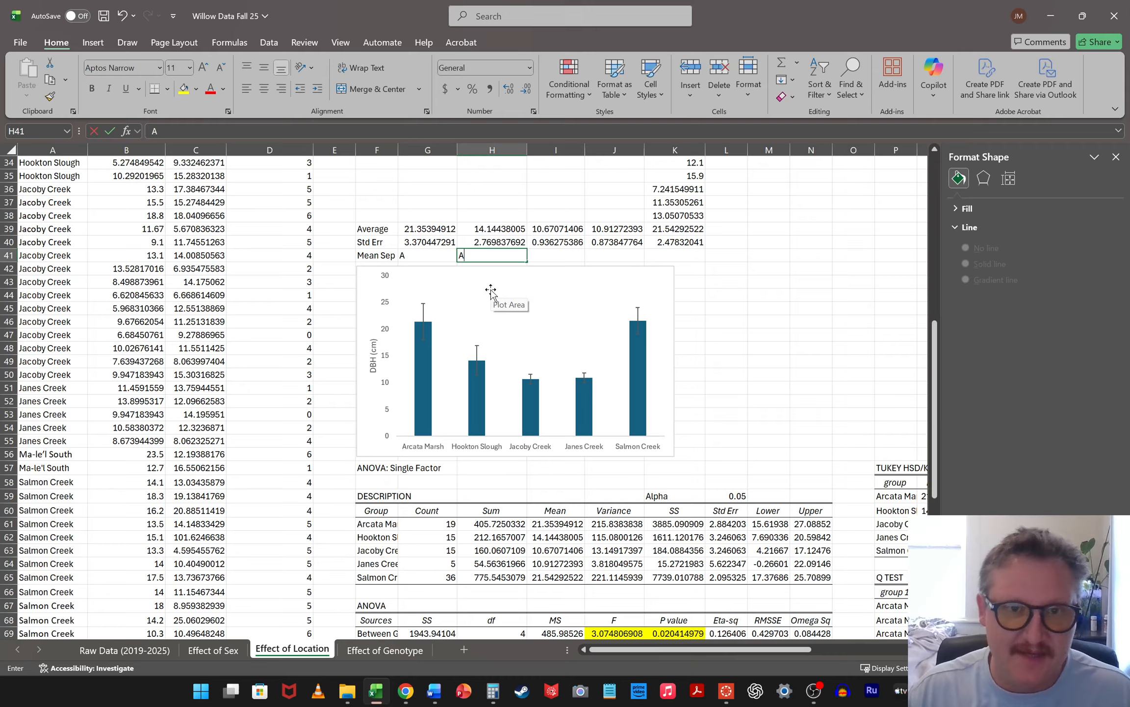
key(Tab)
text(A)
key(Tab)
key(Down)
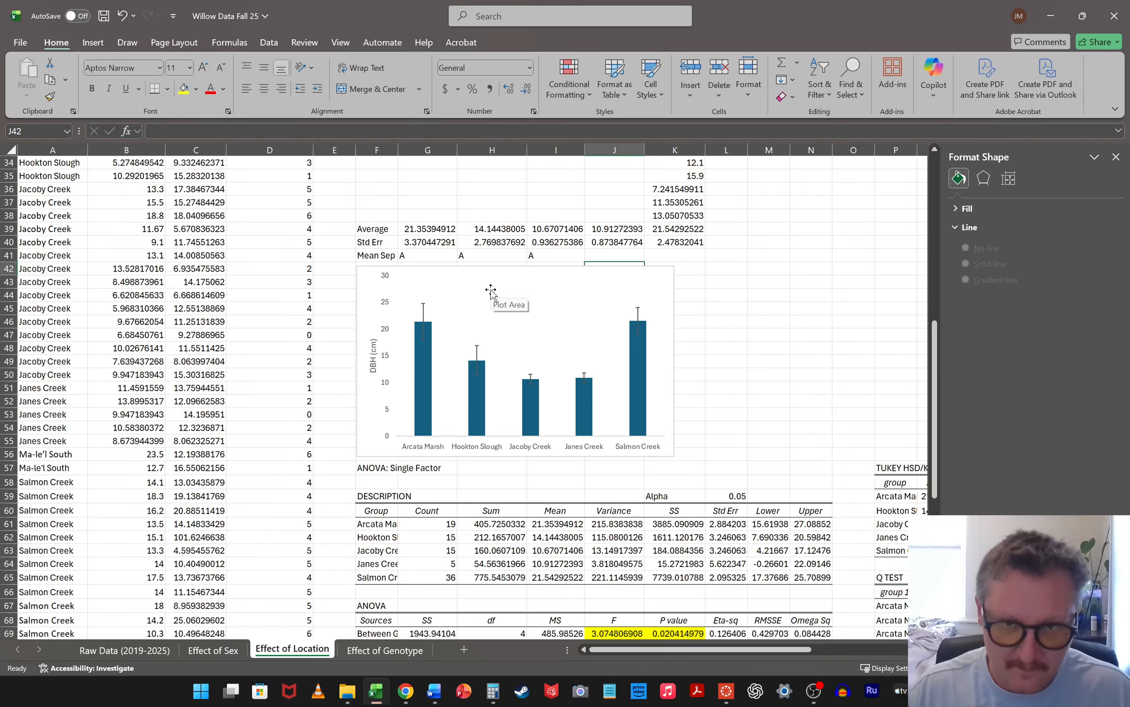
key(Up)
text(A)
key(Tab)
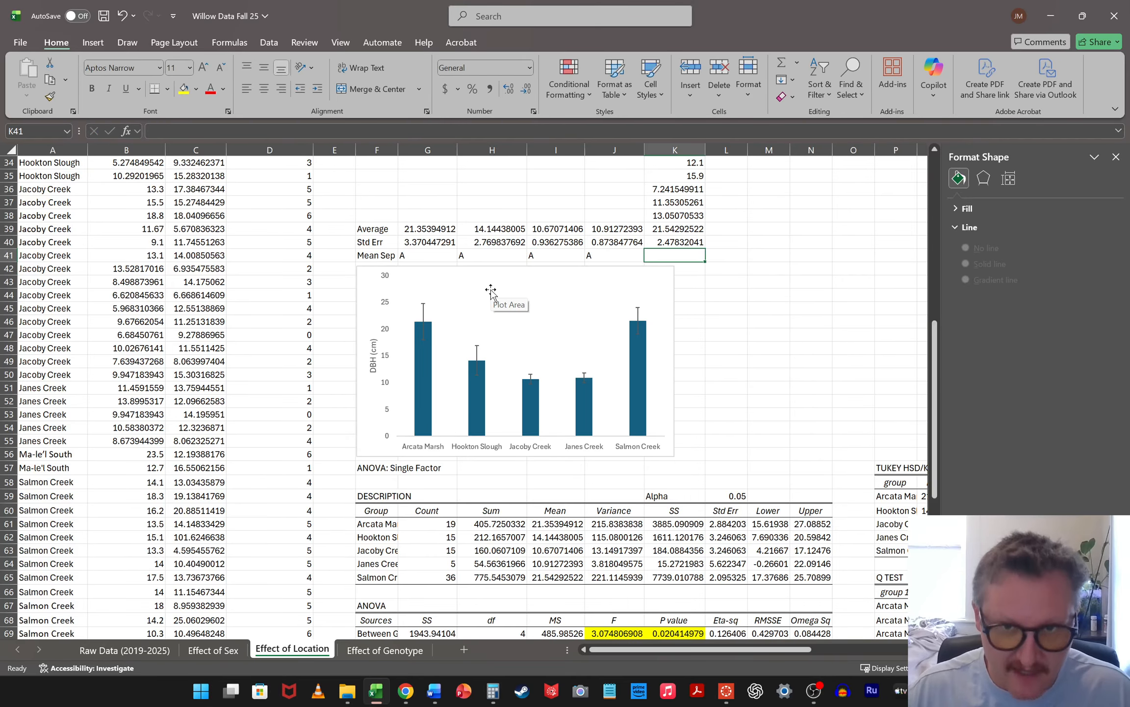
text(A)
key(ctrl+Return)
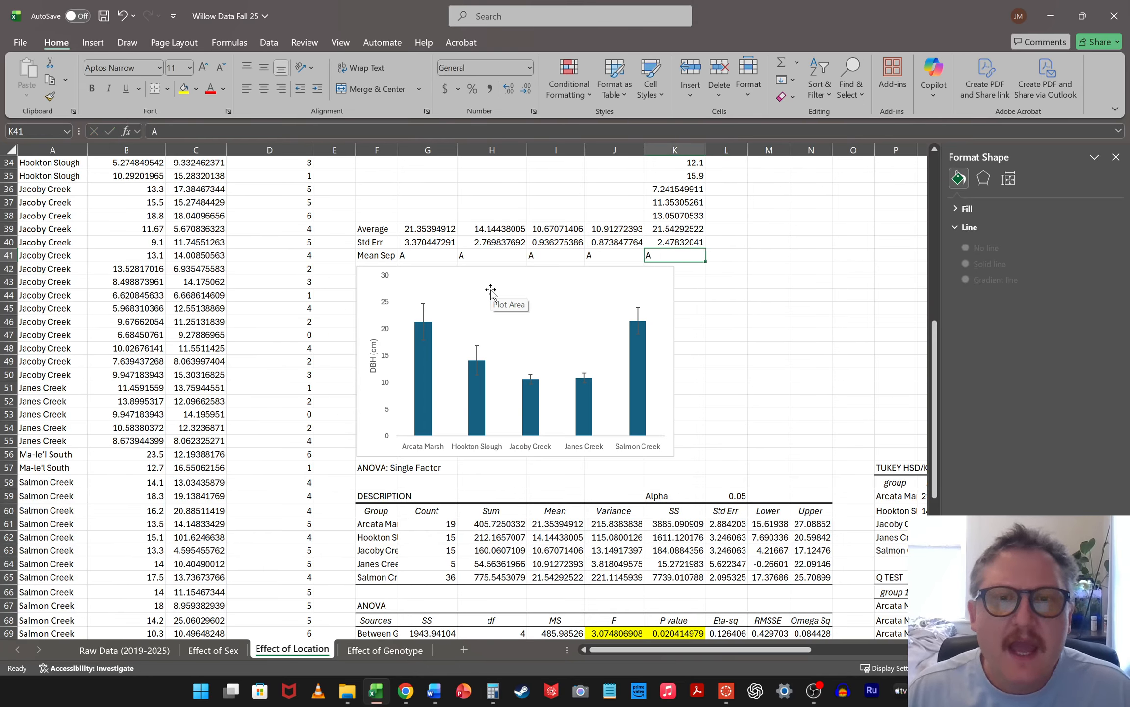
key(Left)
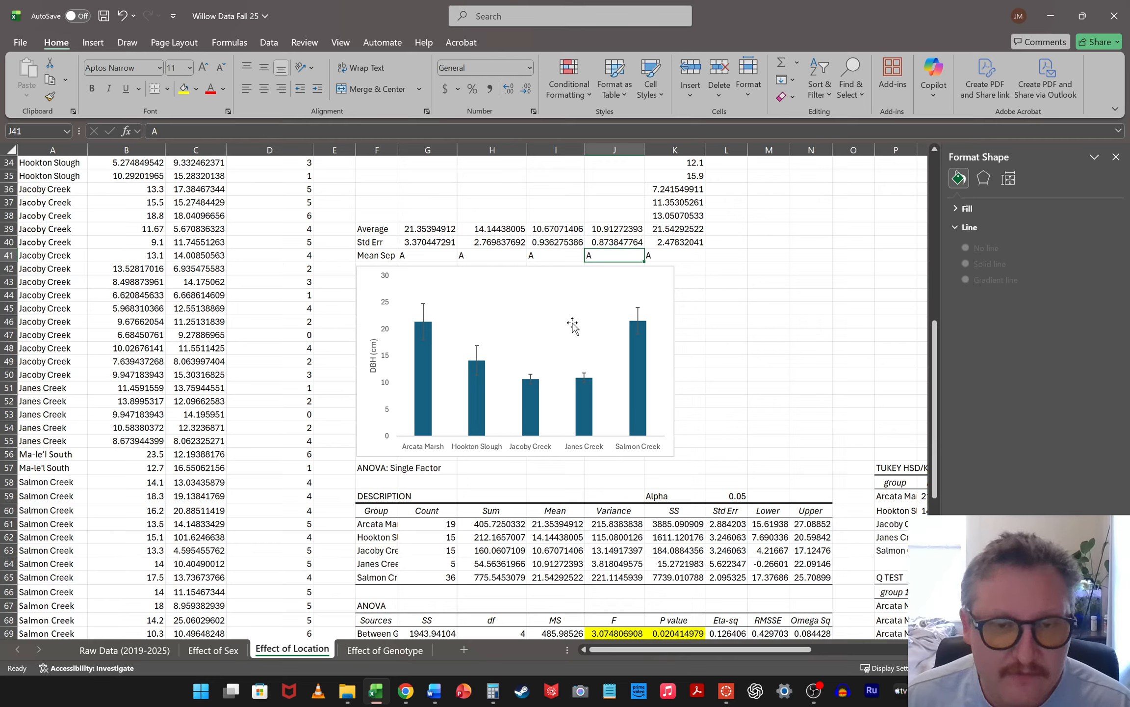
Review the Mean Sep letters in G41 to K41 against the DBH chart, the Tukey results and the location DBH columns
drag(428, 252, 687, 258)
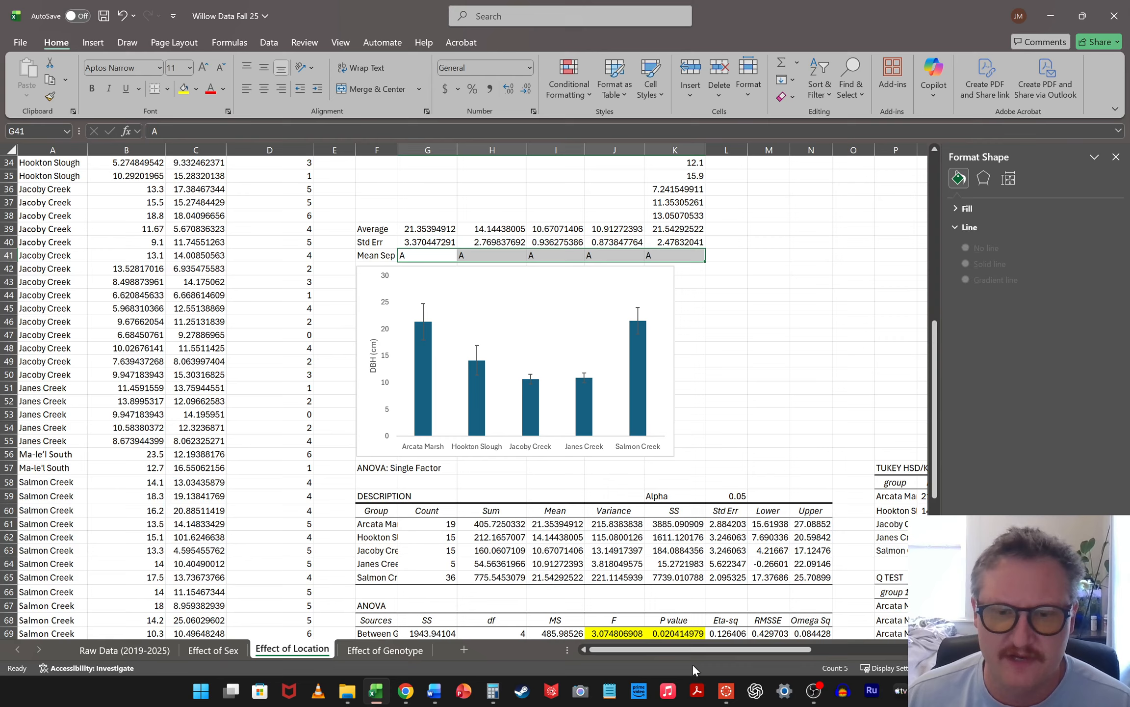
scroll(694, 657, down, 5)
mouse_move(743, 650)
mouse_down()
mouse_move(851, 644)
mouse_move(725, 651)
mouse_up()
scroll(620, 423, up, 4)
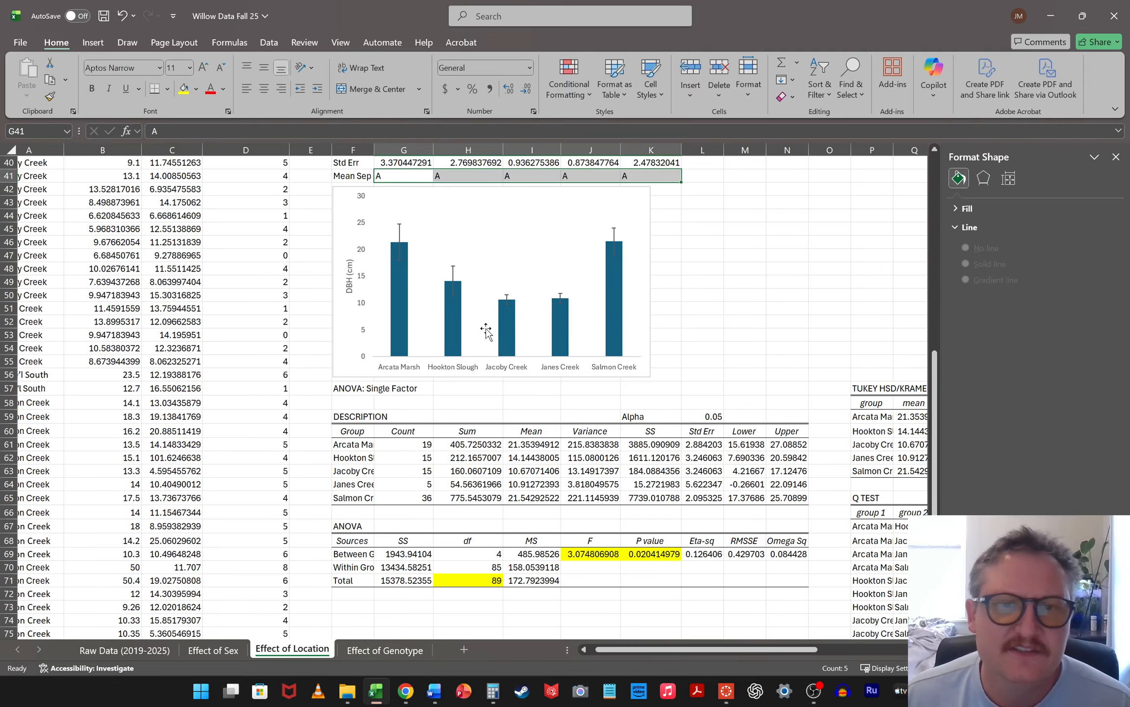
scroll(713, 307, up, 1)
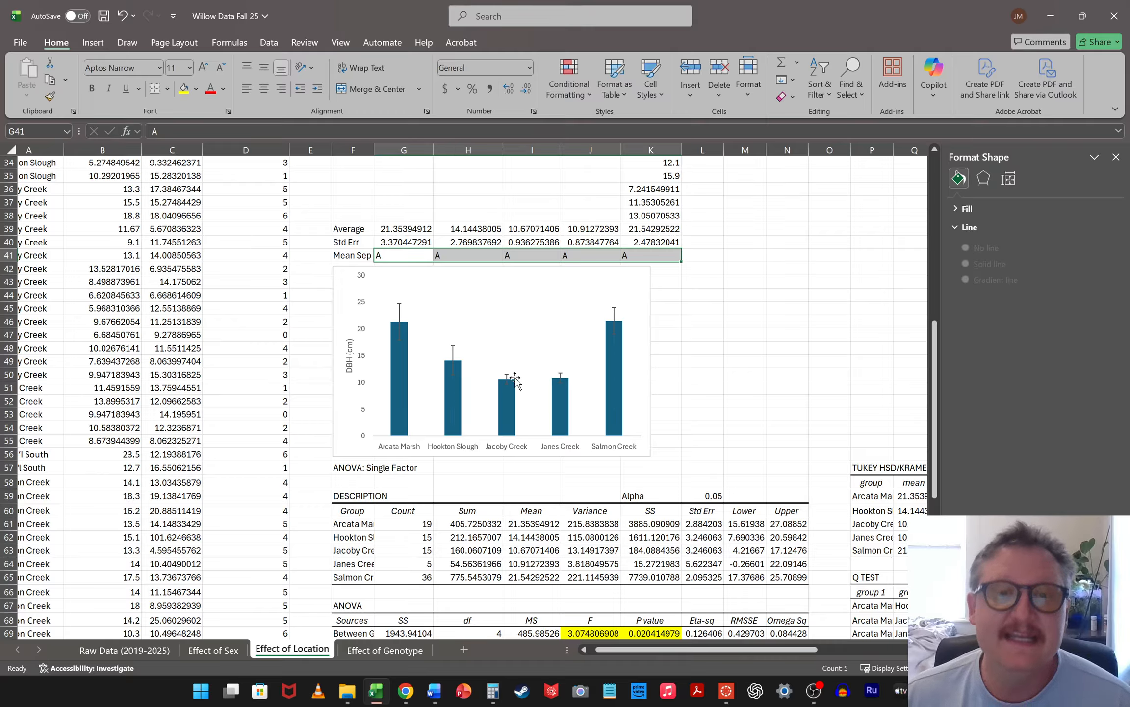
click(580, 254)
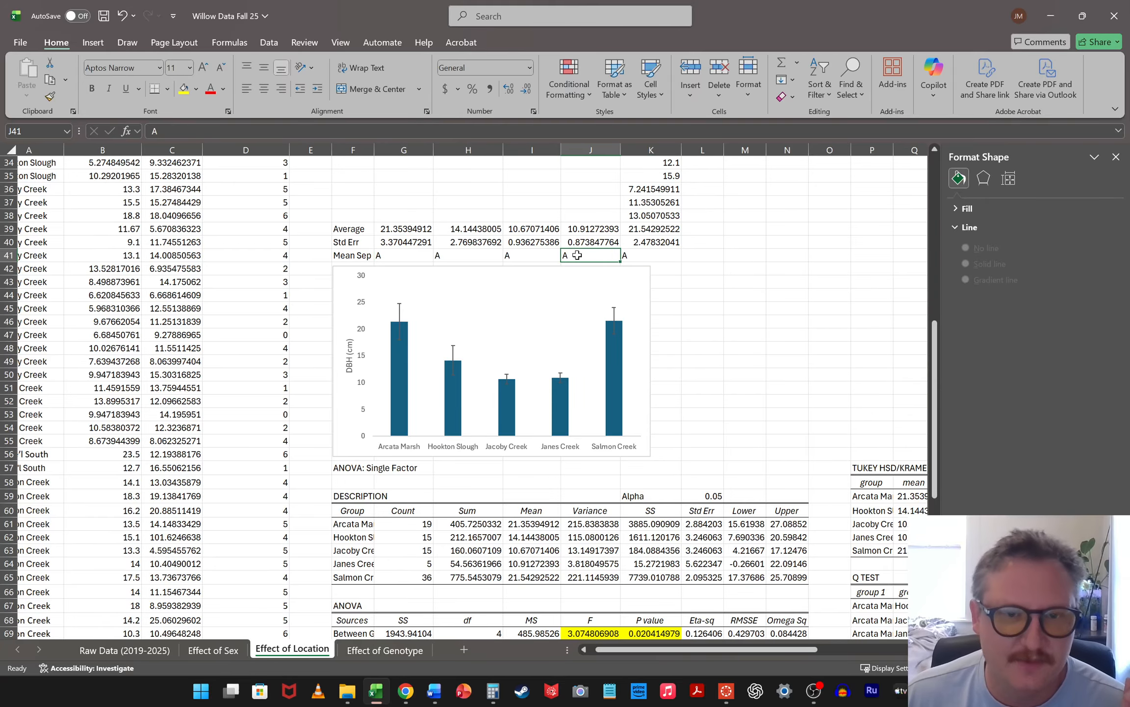
scroll(597, 265, up, 11)
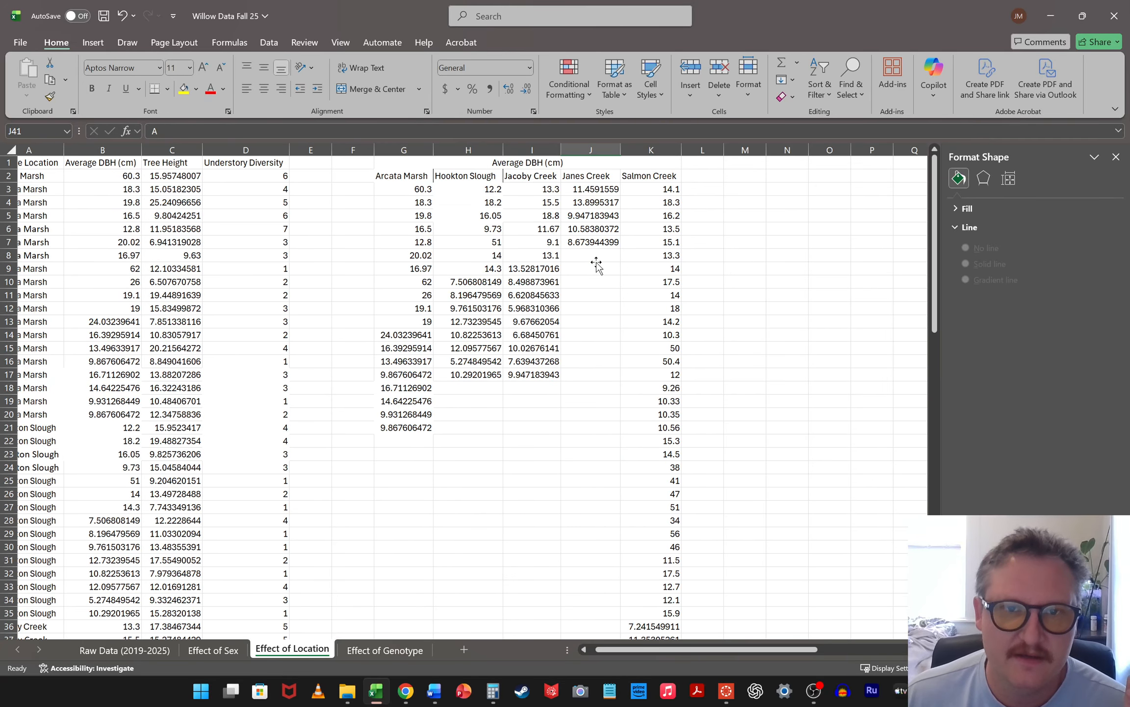
scroll(597, 265, down, 7)
Change the Mean Sep letter for Jacoby Creek in I41 to B
click(539, 414)
scroll(539, 414, down, 4)
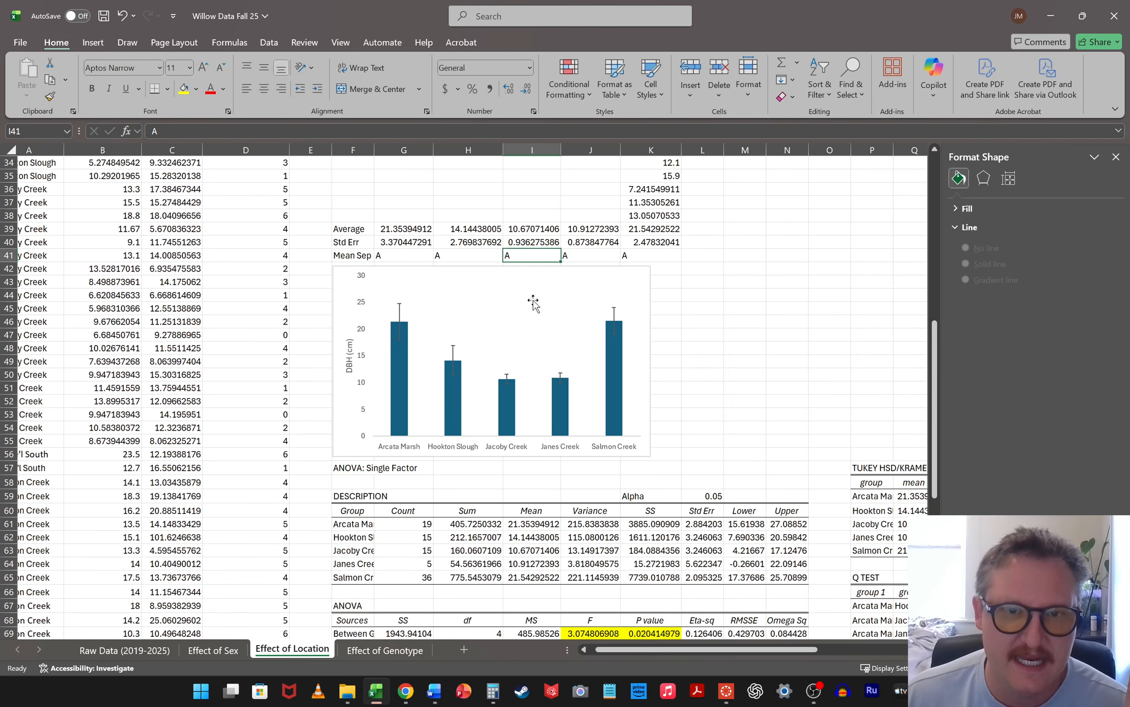
double_click(526, 256)
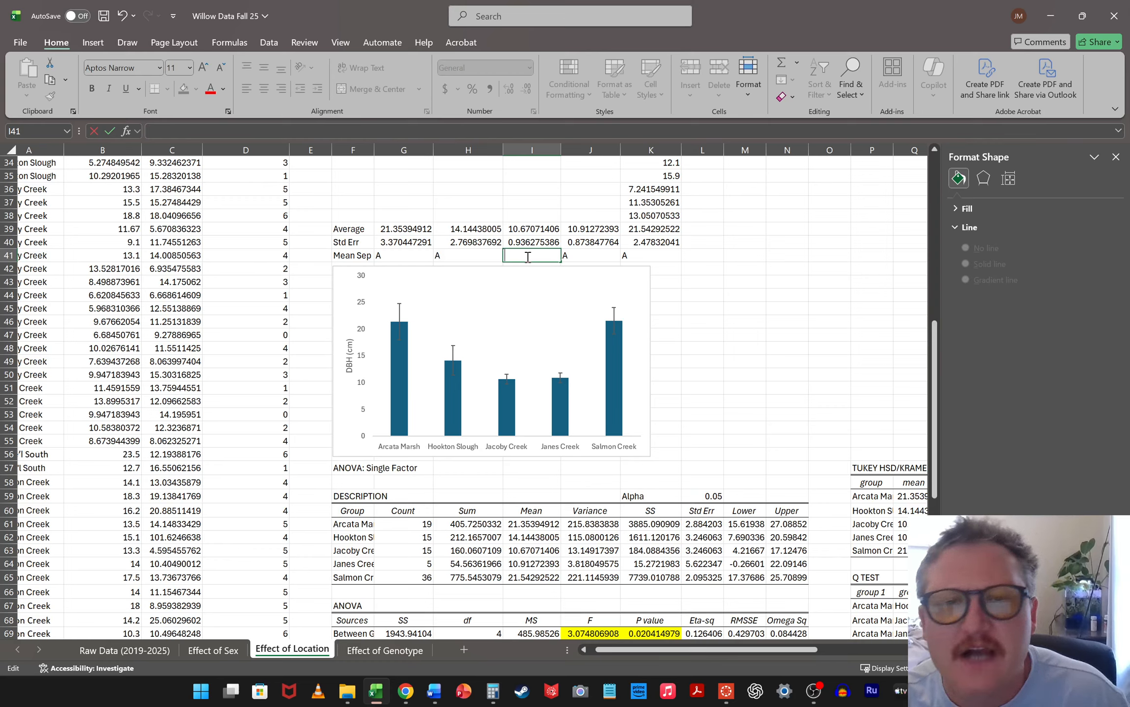
text(B)
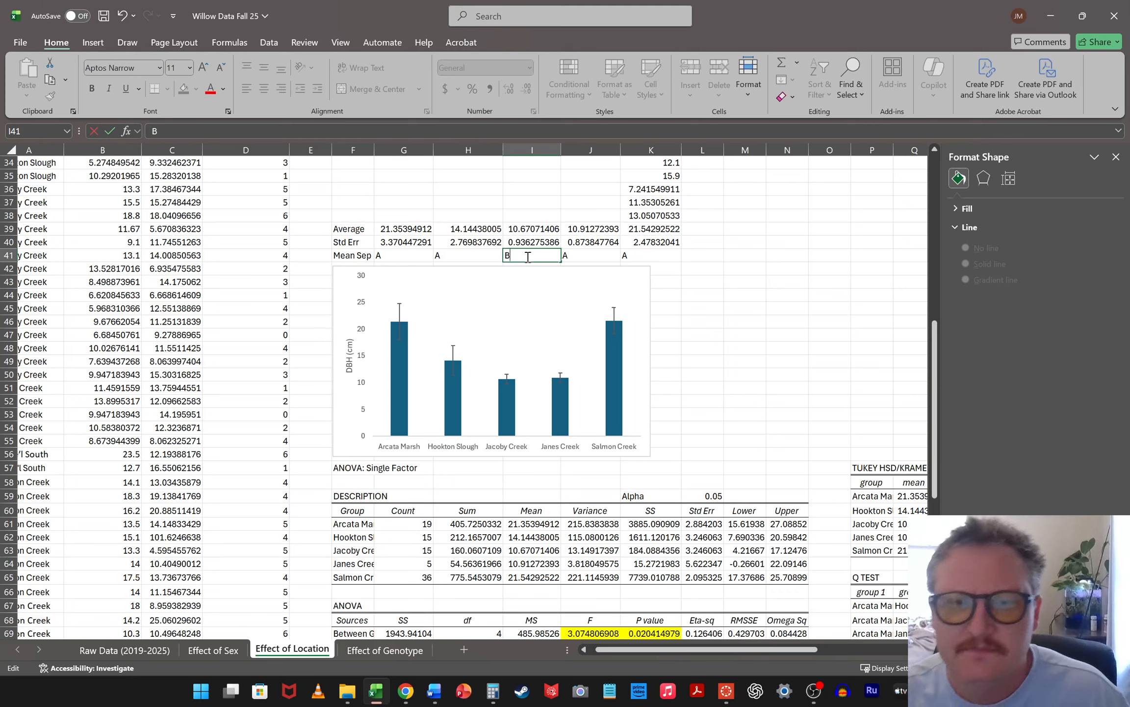
click(738, 296)
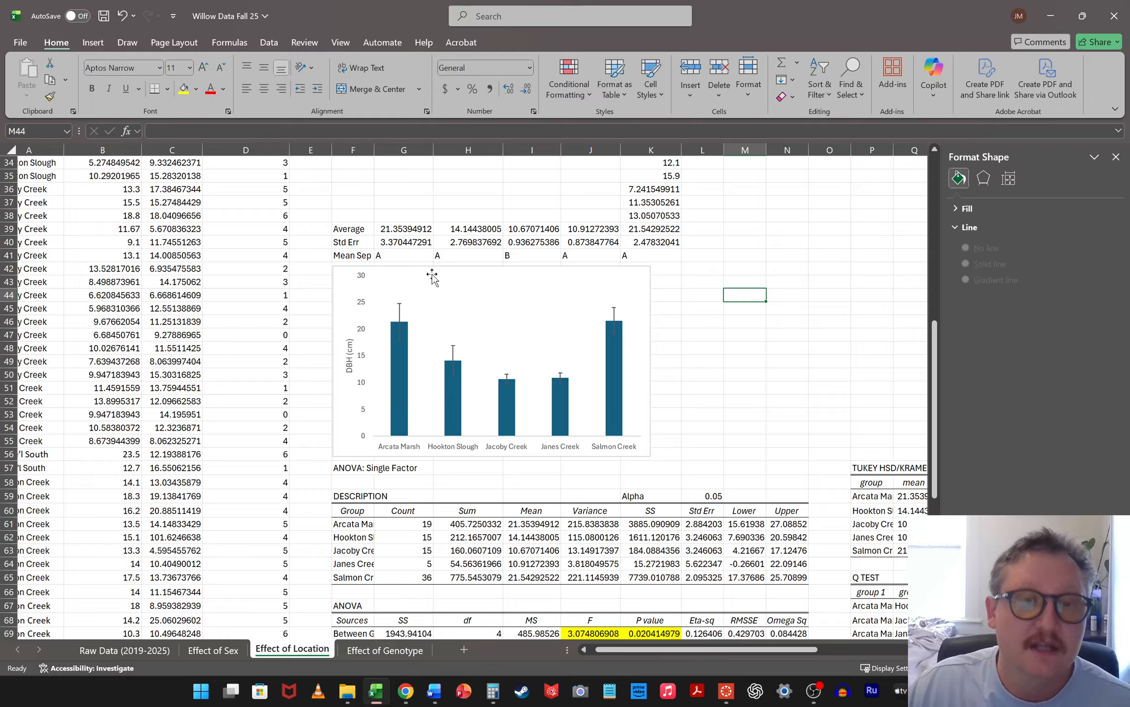
Set the Mean Sep letters for Arcata Marsh, Hookton Slough and Janes Creek in G41, H41 and J41 to AB
double_click(398, 255)
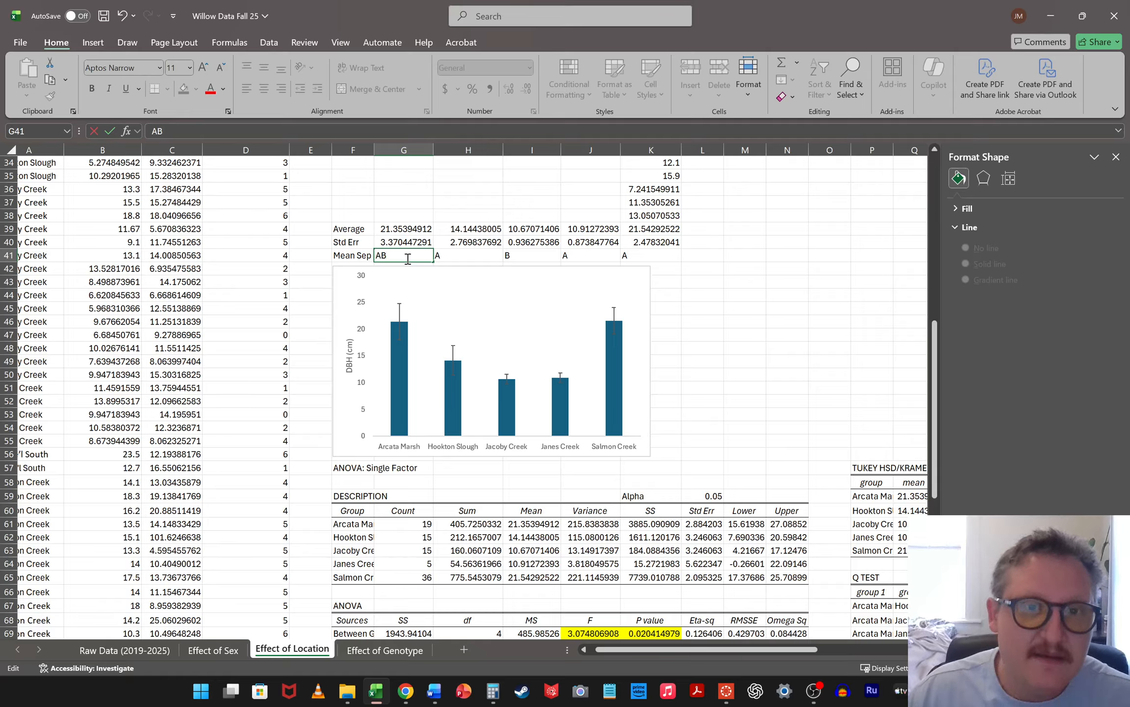
text(B)
double_click(477, 257)
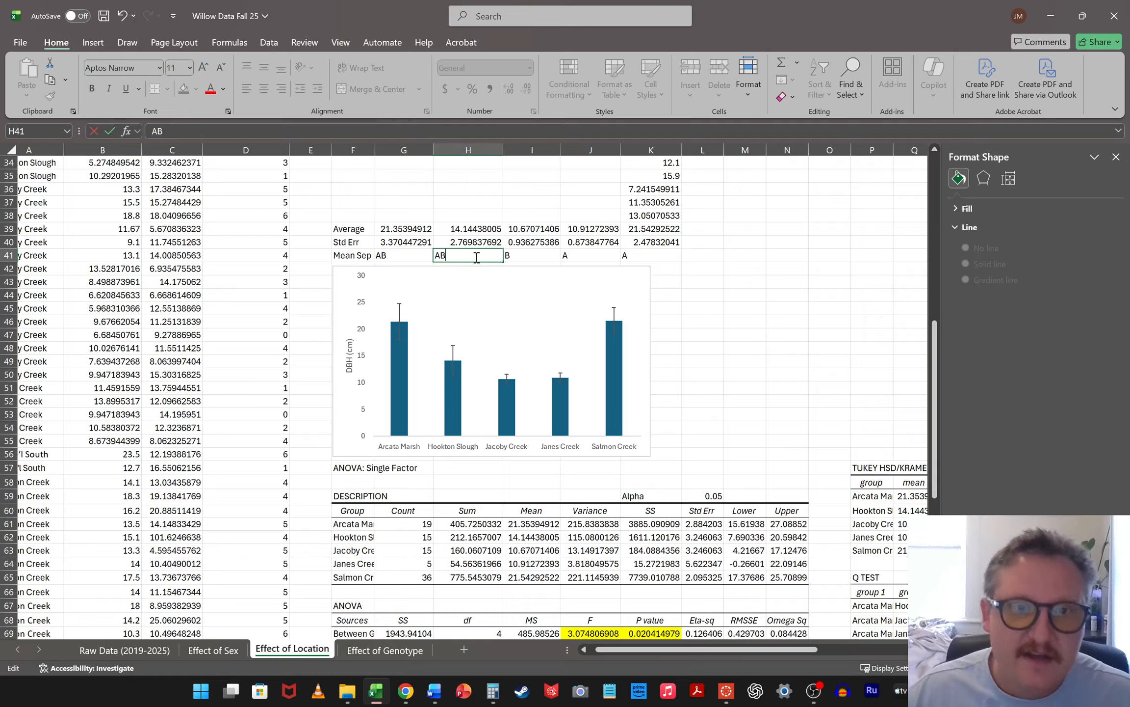
text(B)
double_click(583, 257)
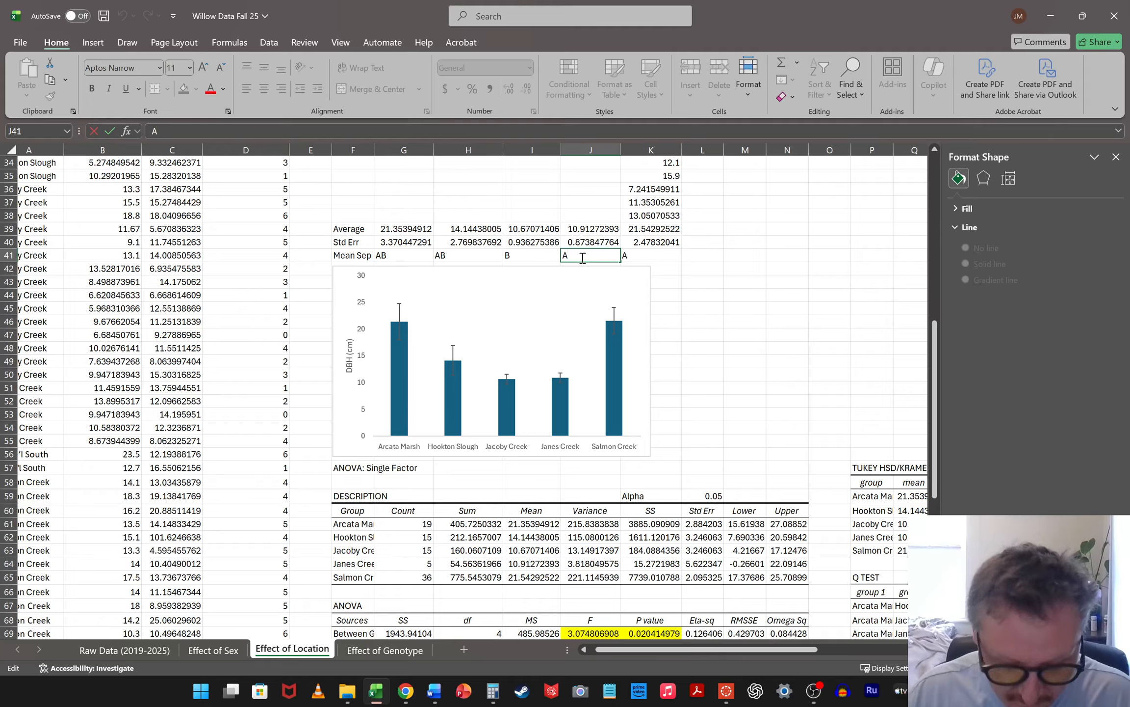
click(829, 405)
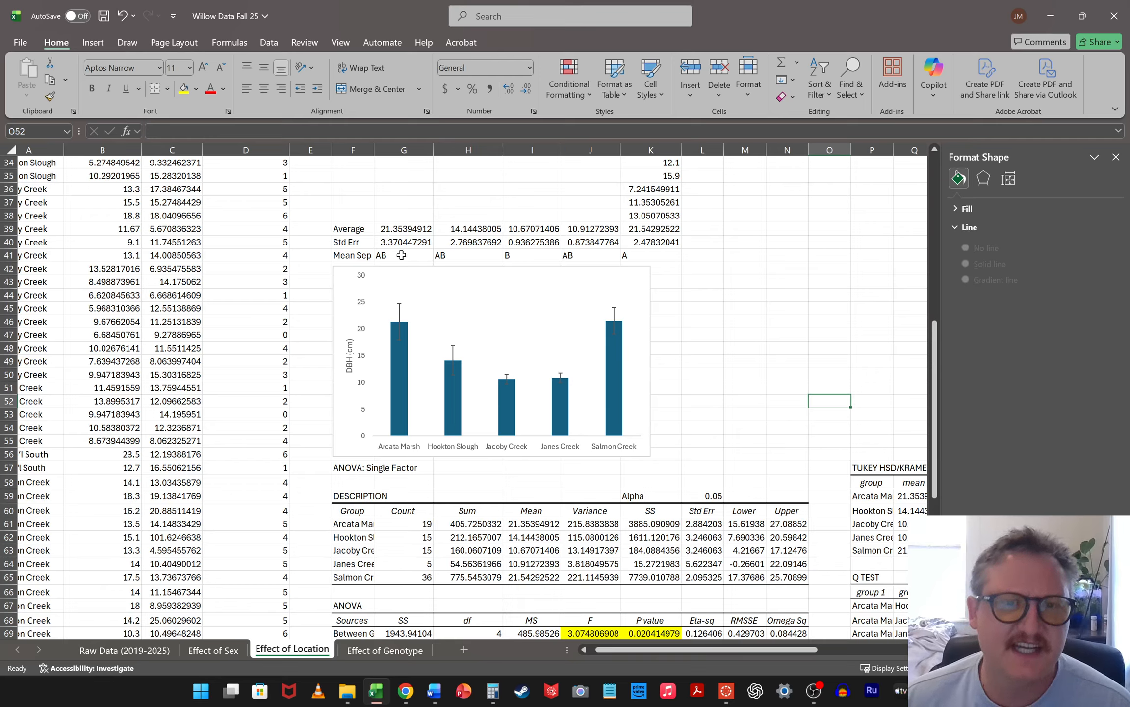
Compare the Mean Sep letters of Salmon Creek and Jacoby Creek with those of the other locations
click(640, 256)
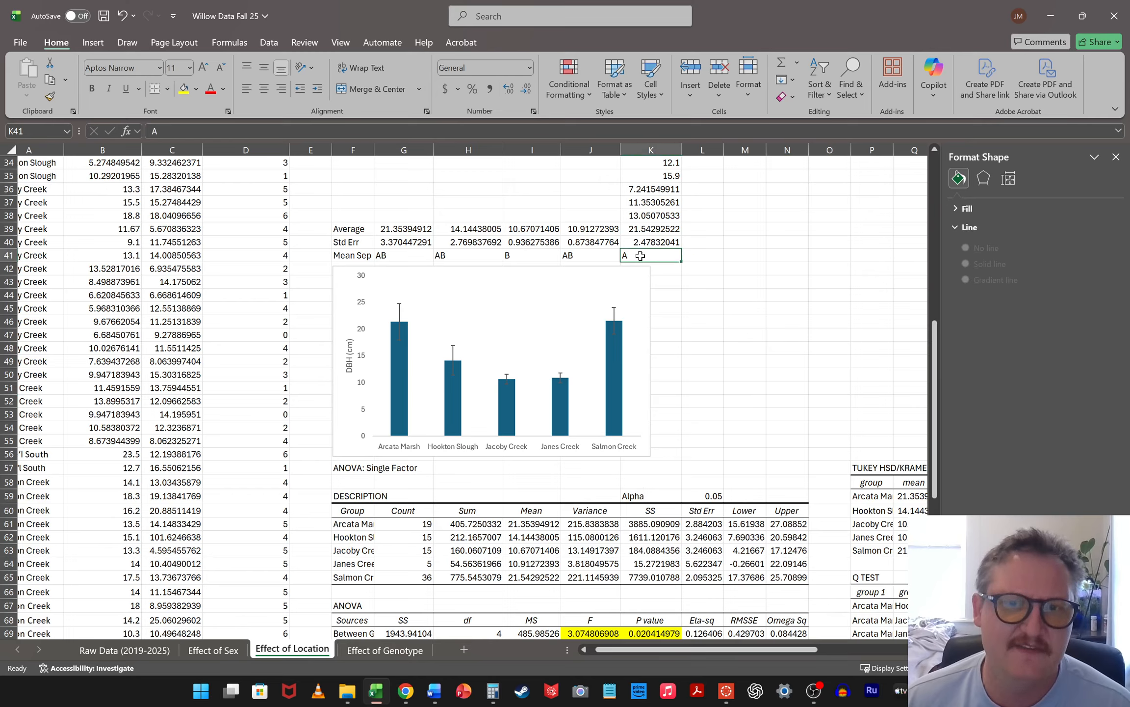
click(520, 256)
drag(393, 258, 642, 260)
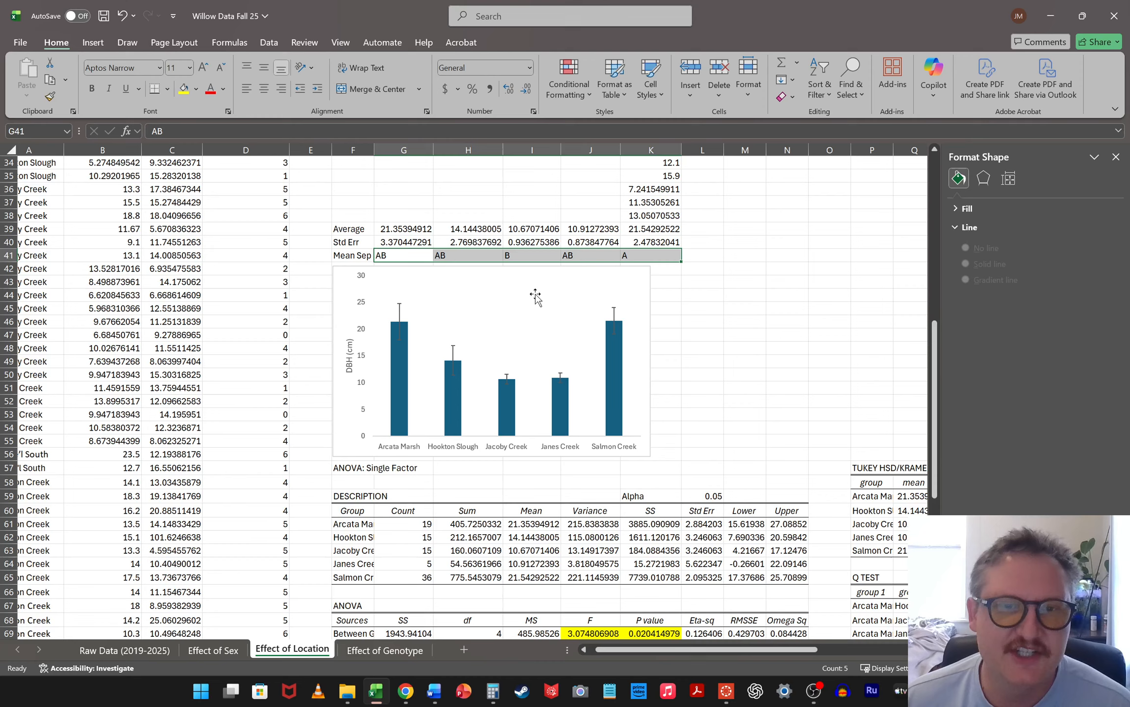
click(526, 256)
drag(395, 254, 590, 257)
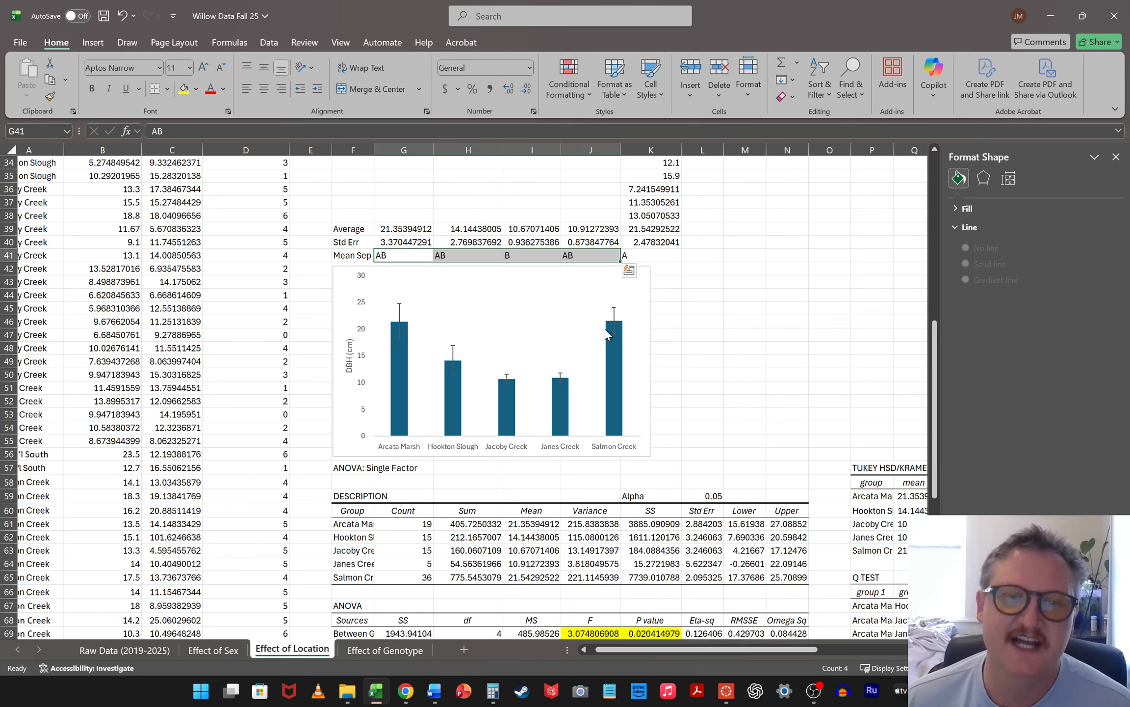
Add data labels to the DBH bar chart and open their detailed label options
click(644, 274)
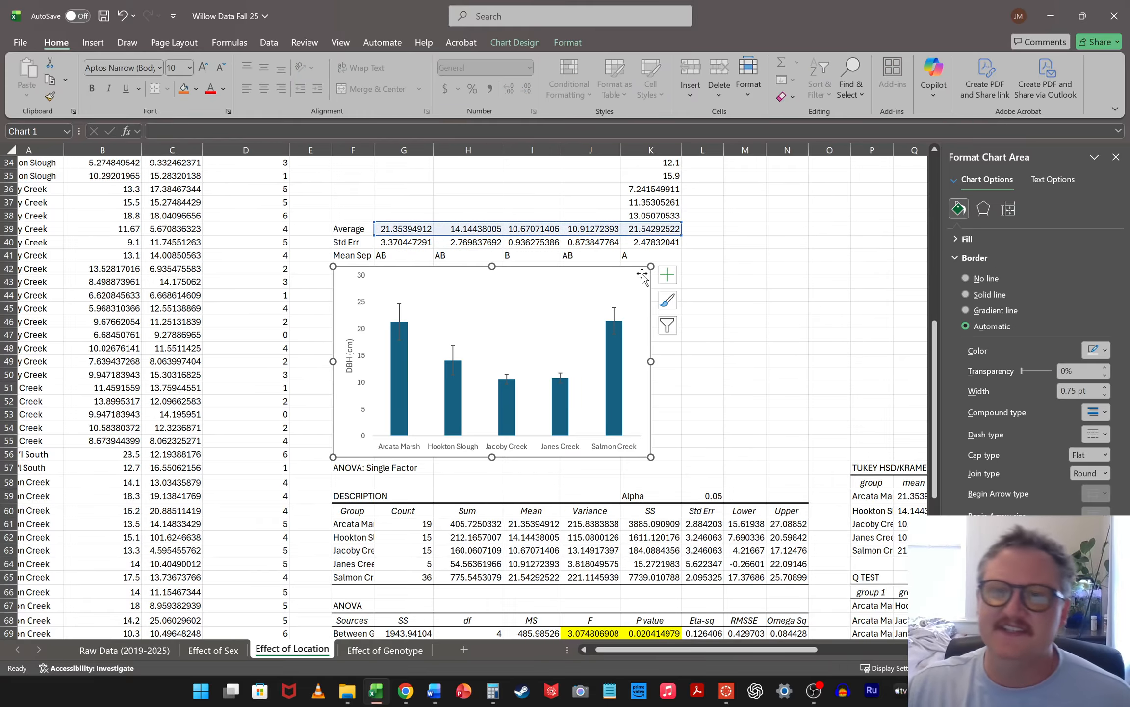
click(672, 284)
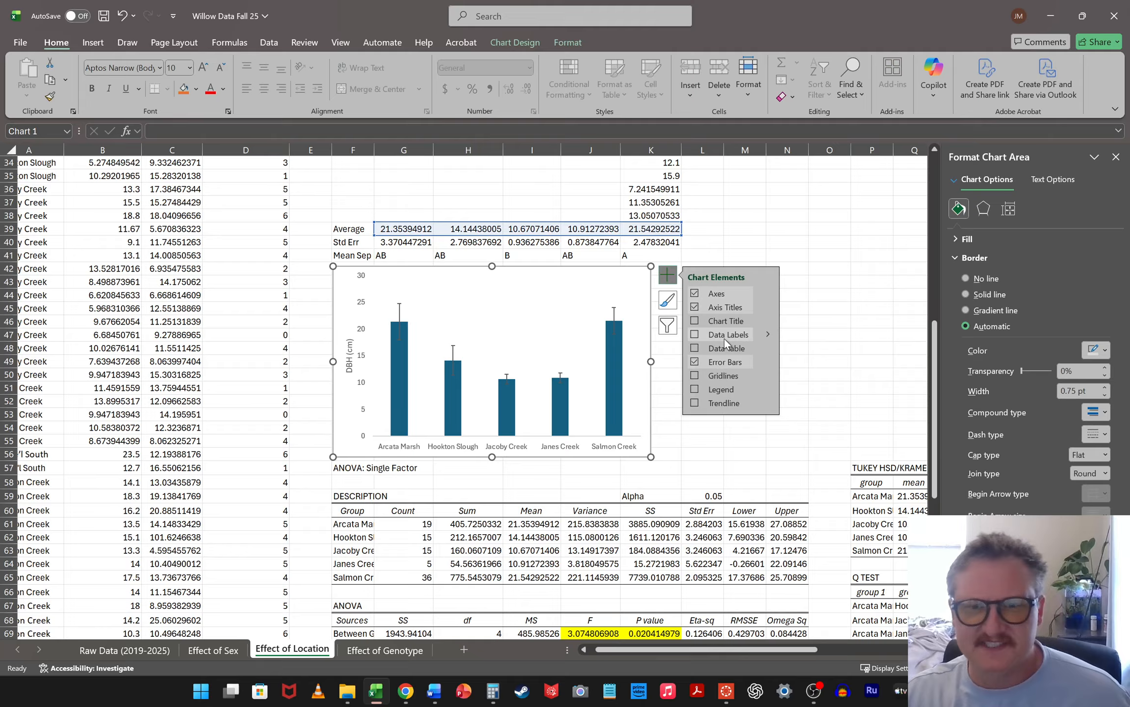
click(692, 339)
click(766, 334)
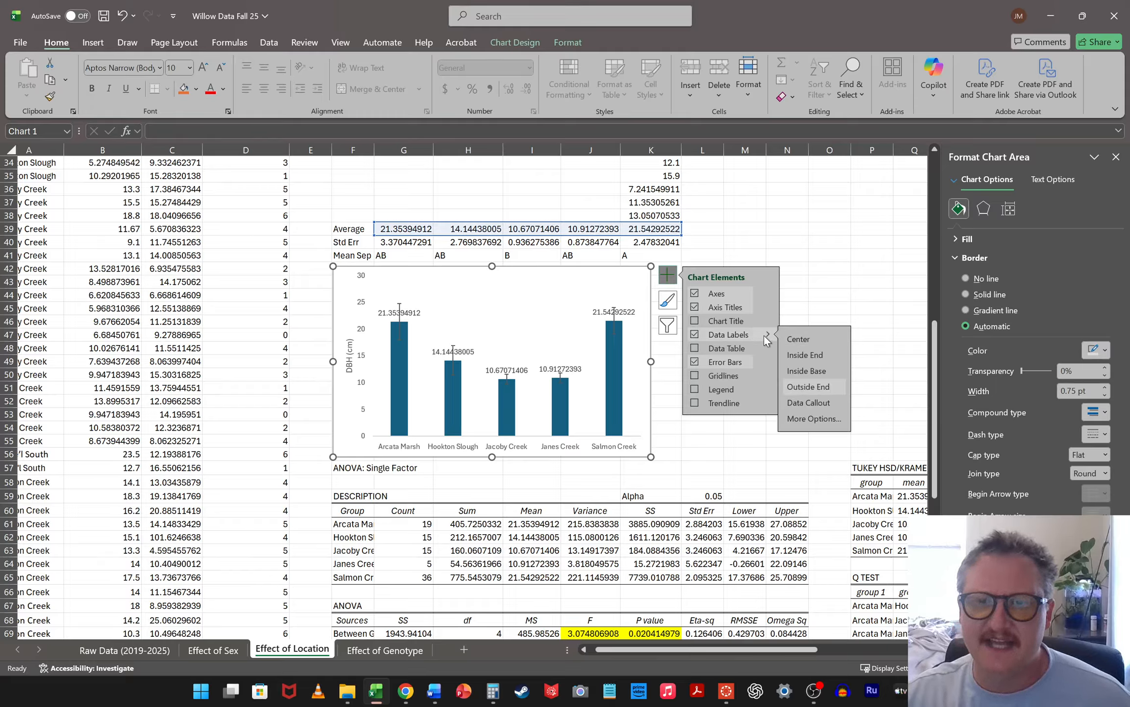
click(828, 415)
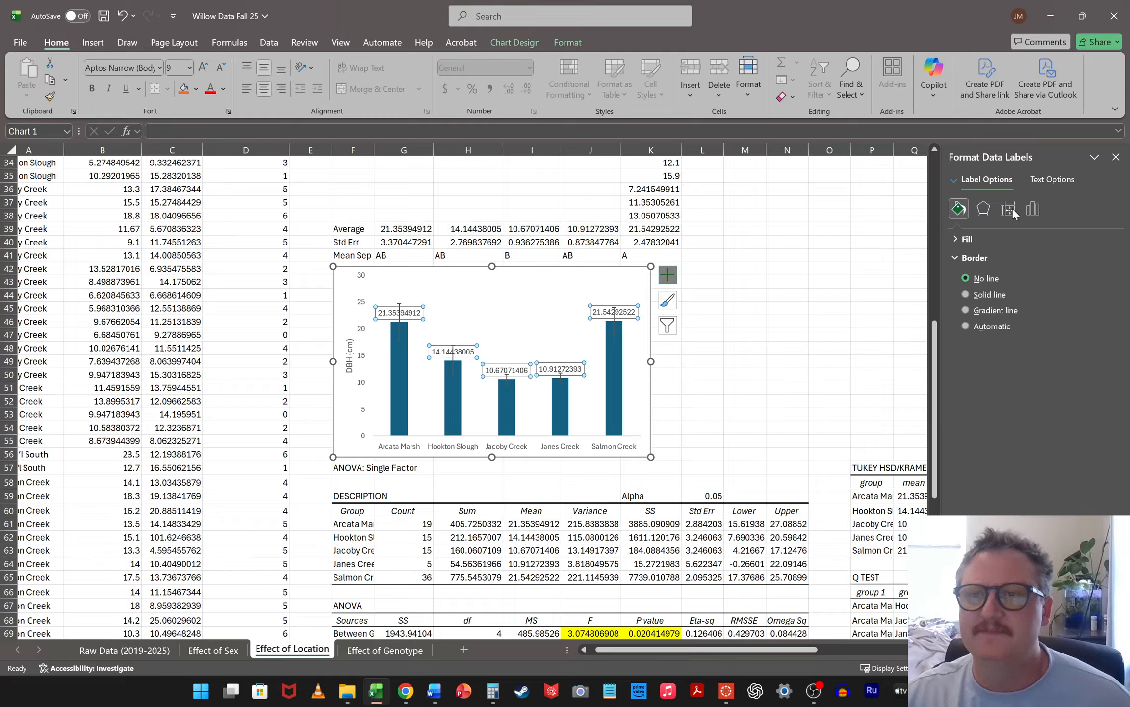
click(1041, 211)
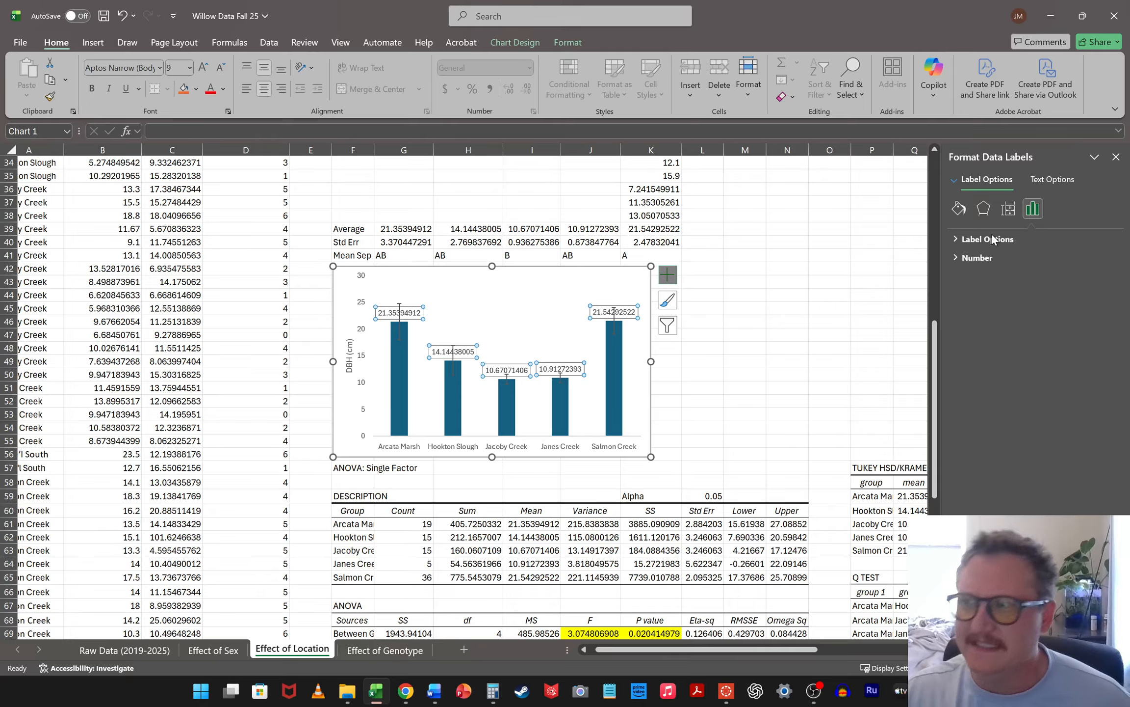
click(960, 240)
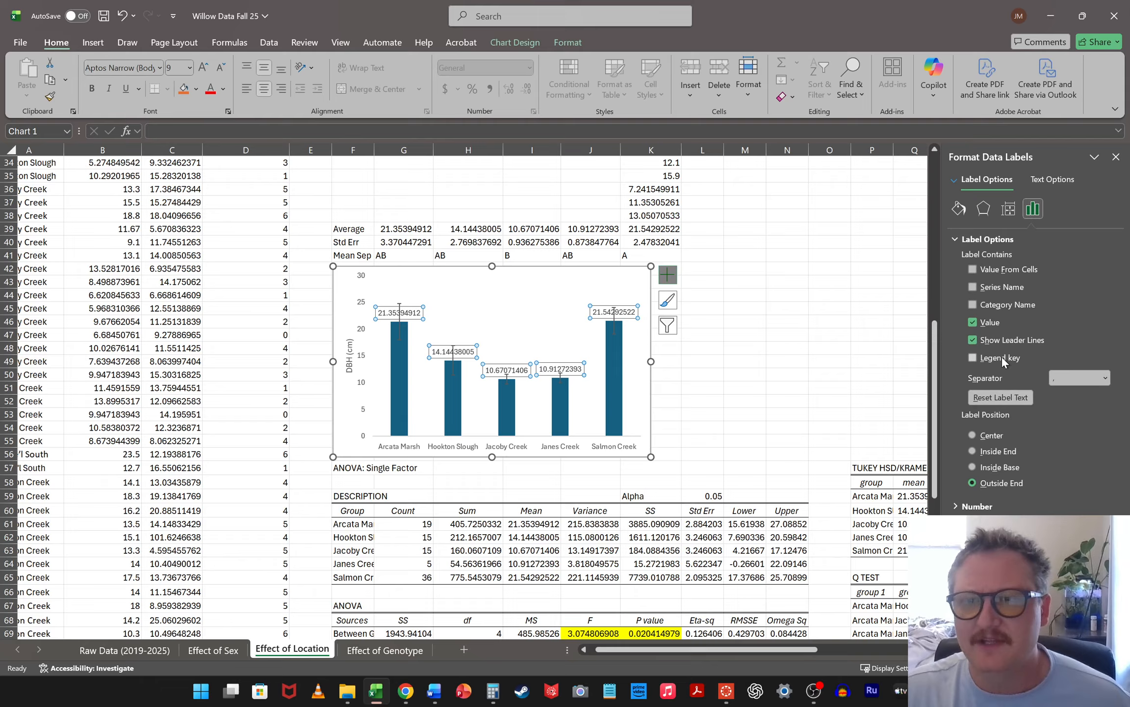
Take the chart's data labels from cells G41 to K41 and turn off Value and Show Leader Lines
click(971, 270)
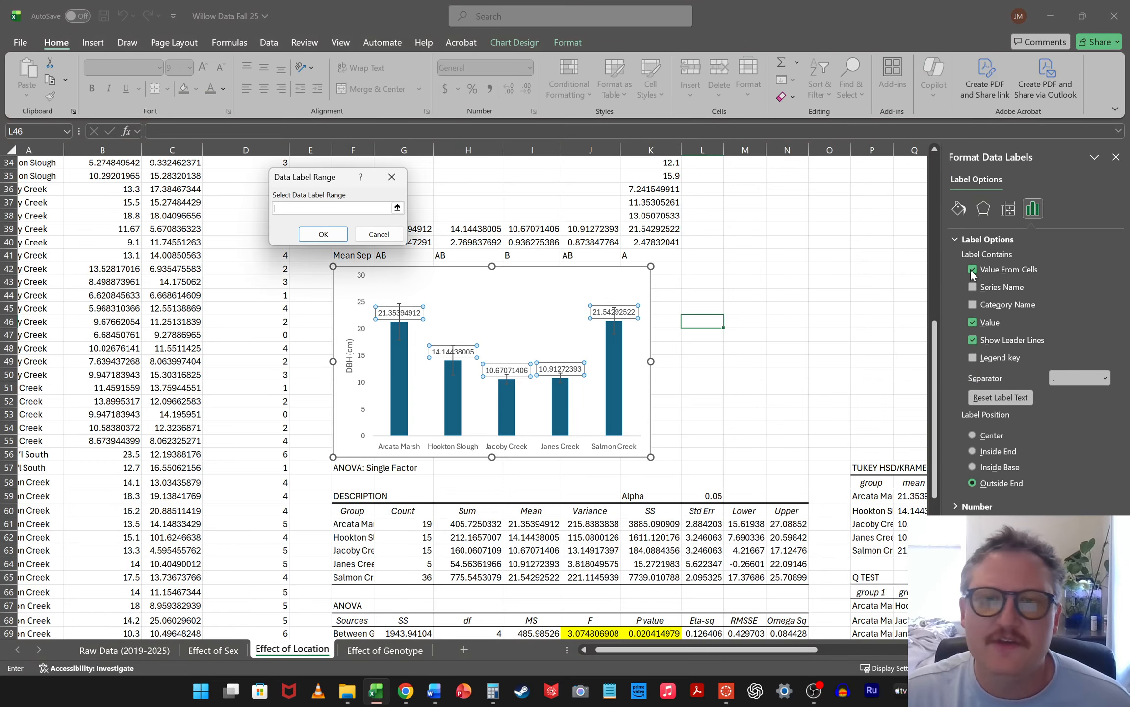
click(398, 207)
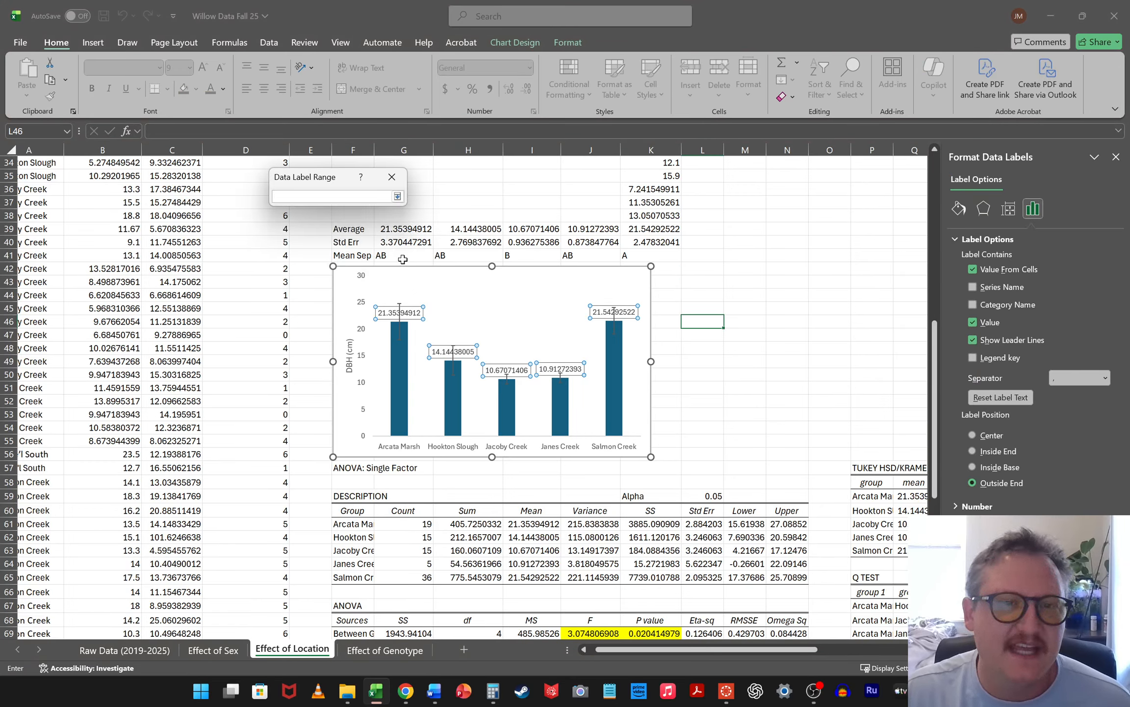
drag(403, 259, 627, 256)
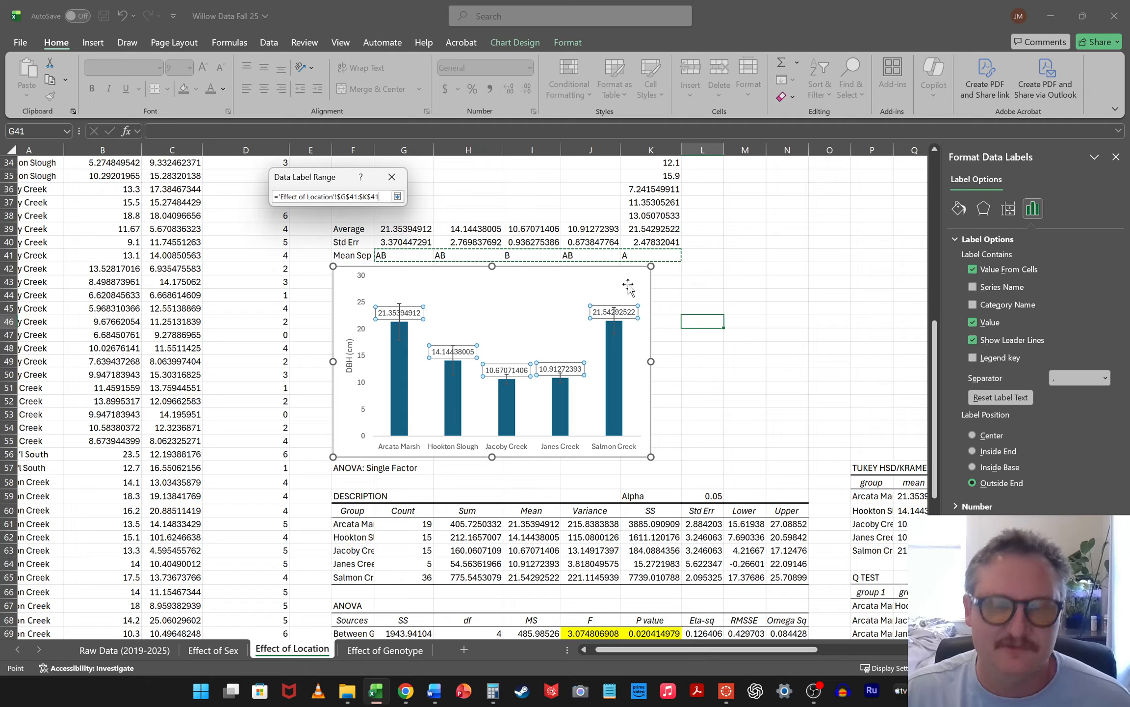
key(Return)
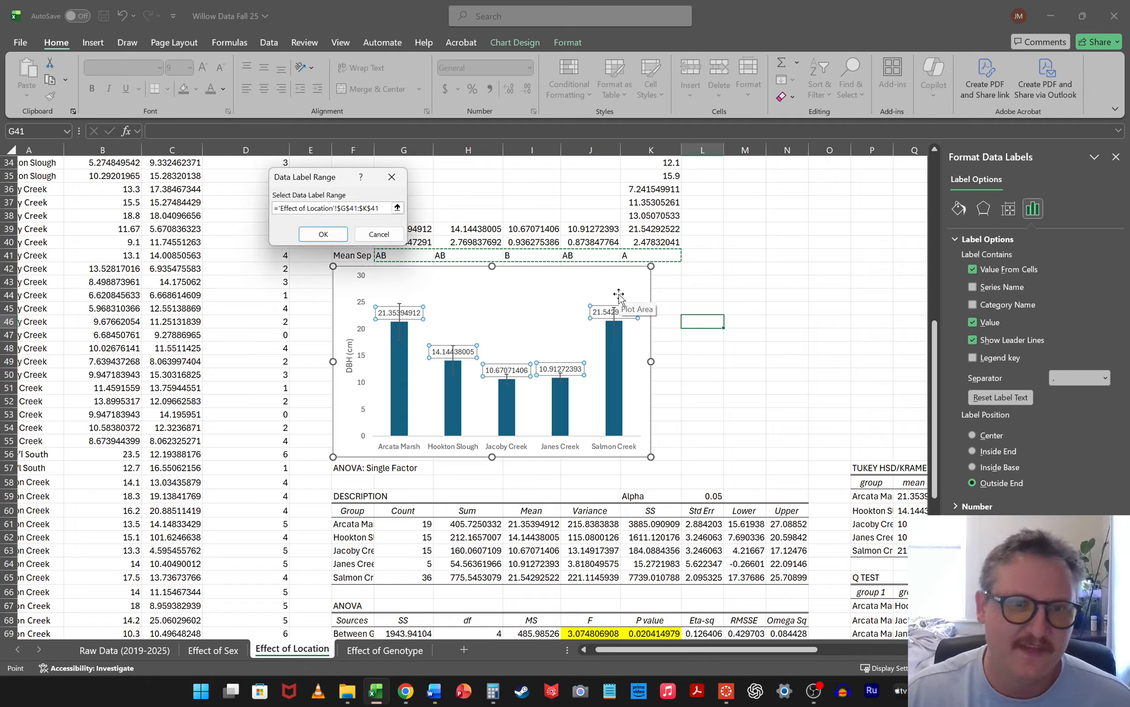
click(342, 239)
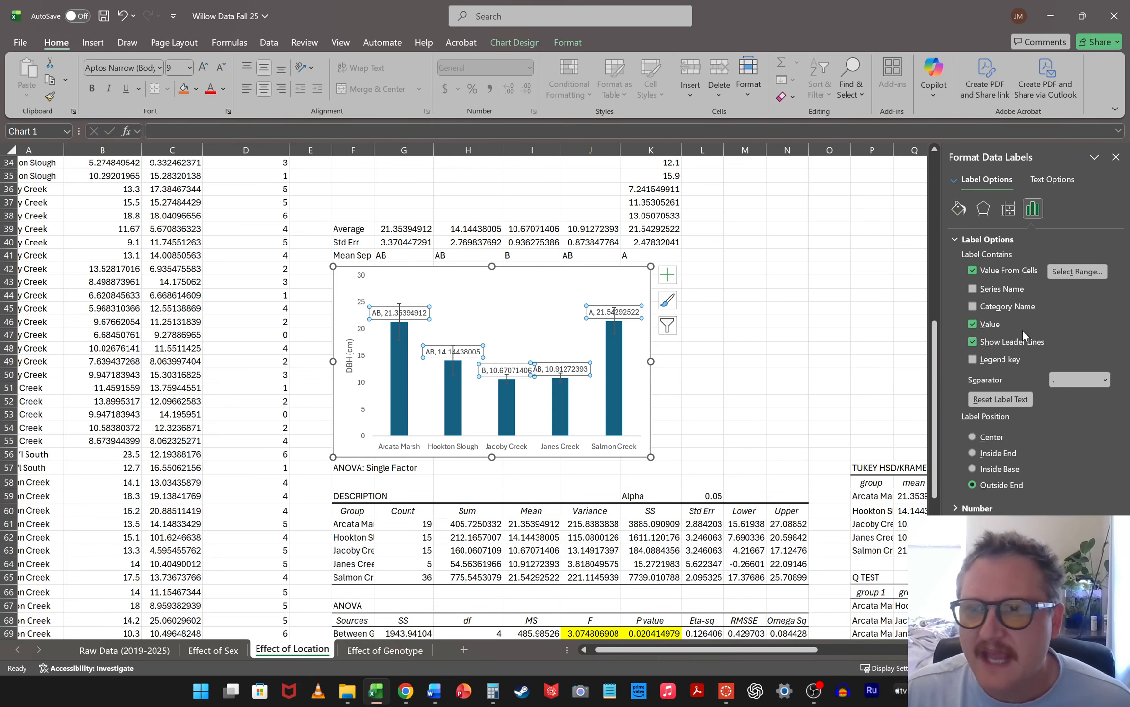
click(975, 325)
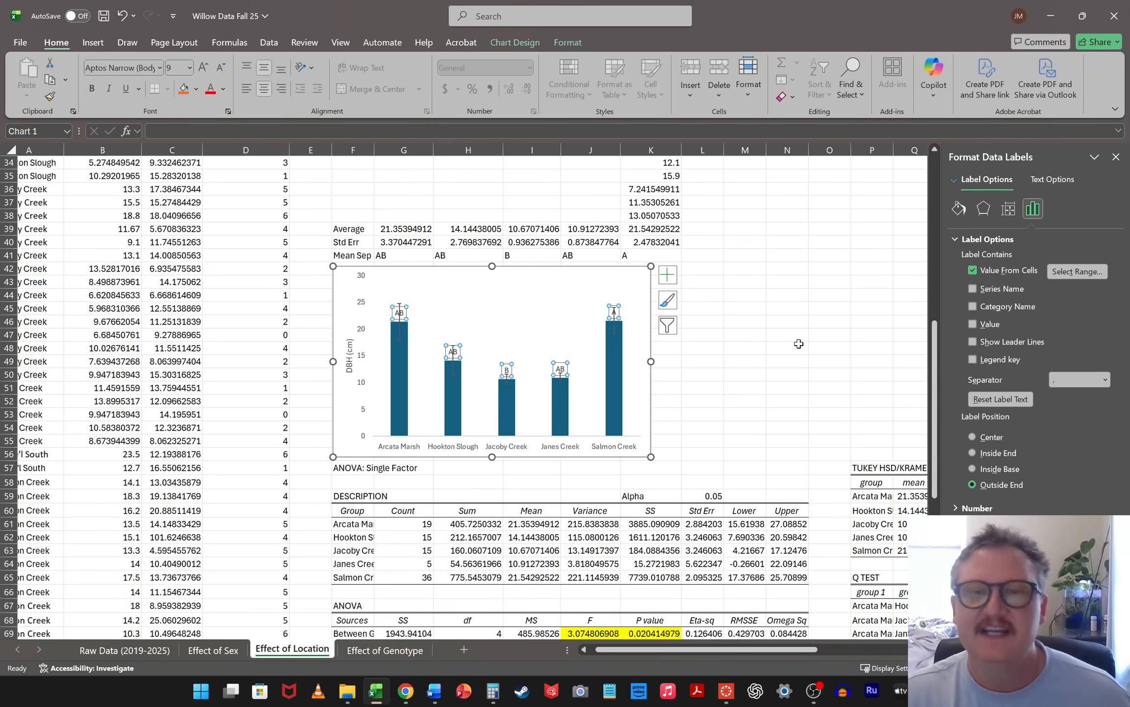
Move the AB labels of the Arcata Marsh and Hookton Slough bars up above their error bars
scroll(505, 381, up, 4)
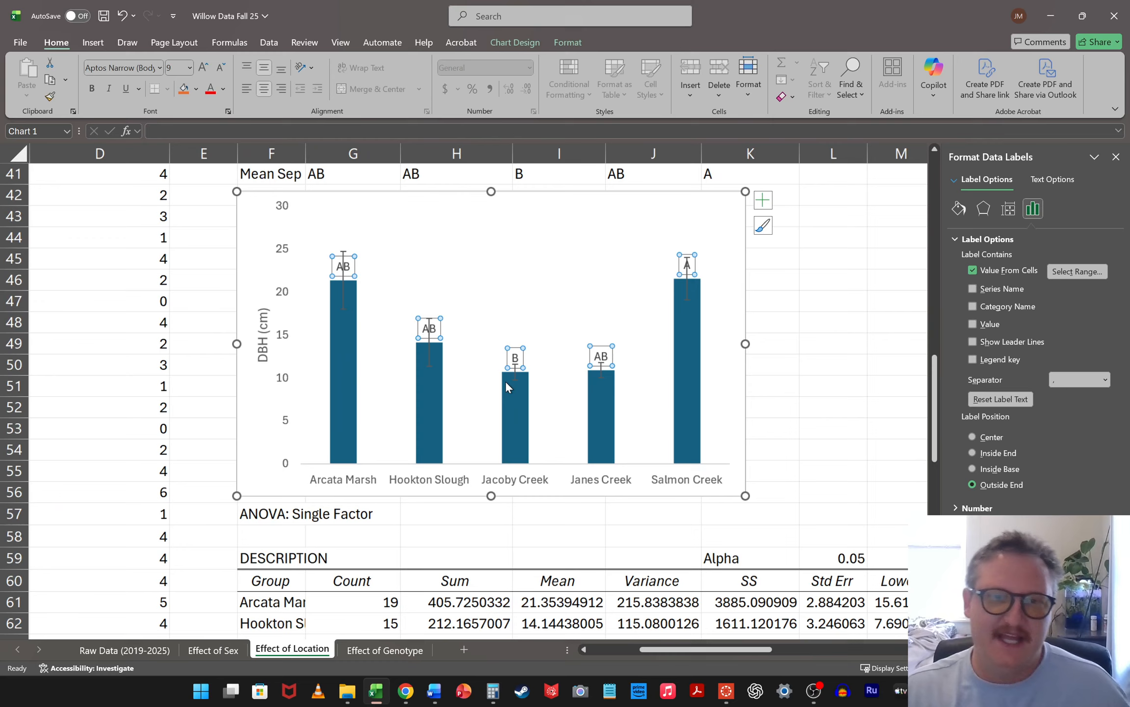
scroll(608, 412, up, 1)
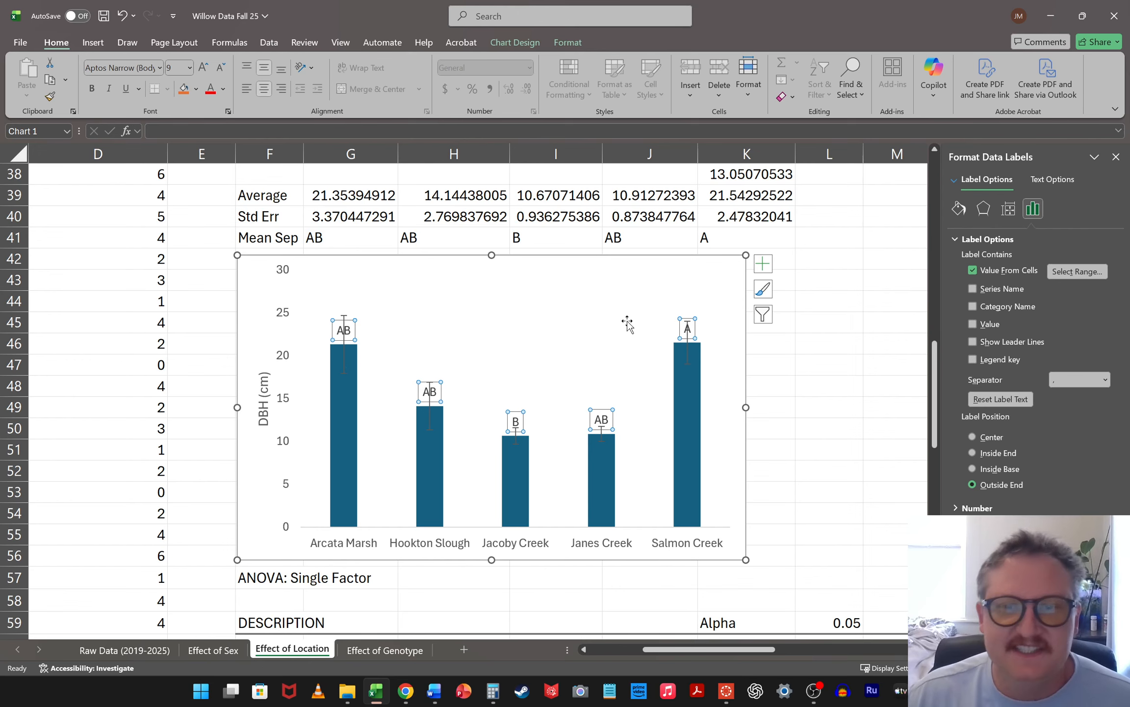
scroll(621, 324, up, 2)
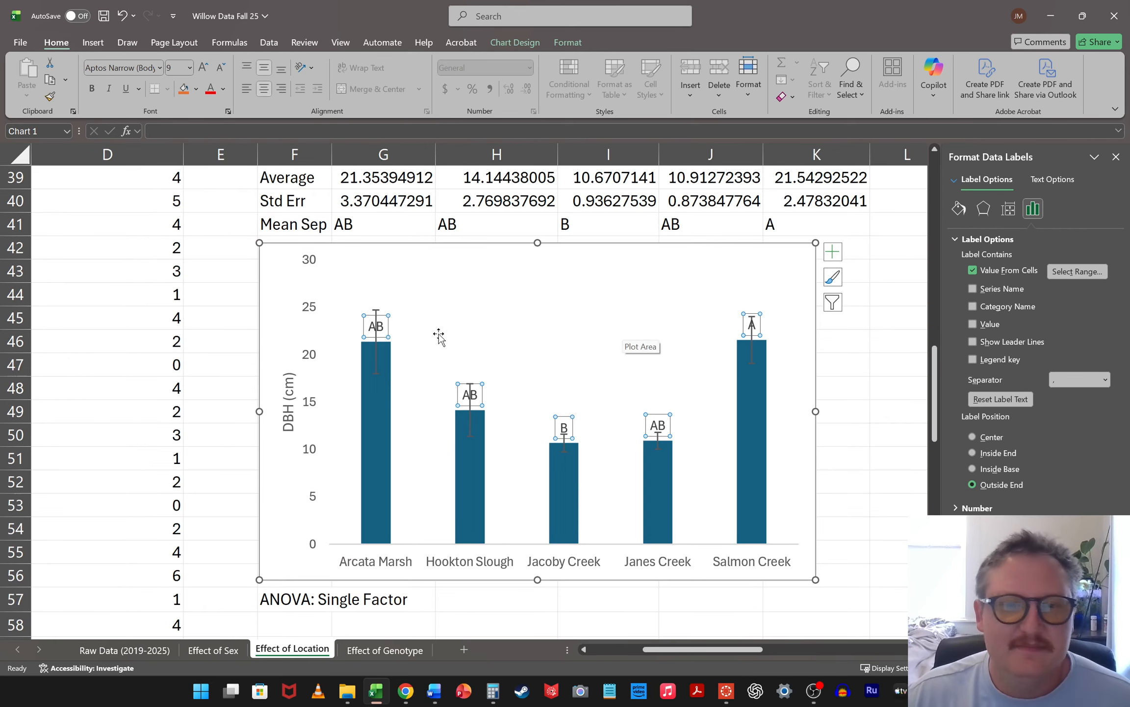
click(388, 325)
drag(388, 325, 390, 294)
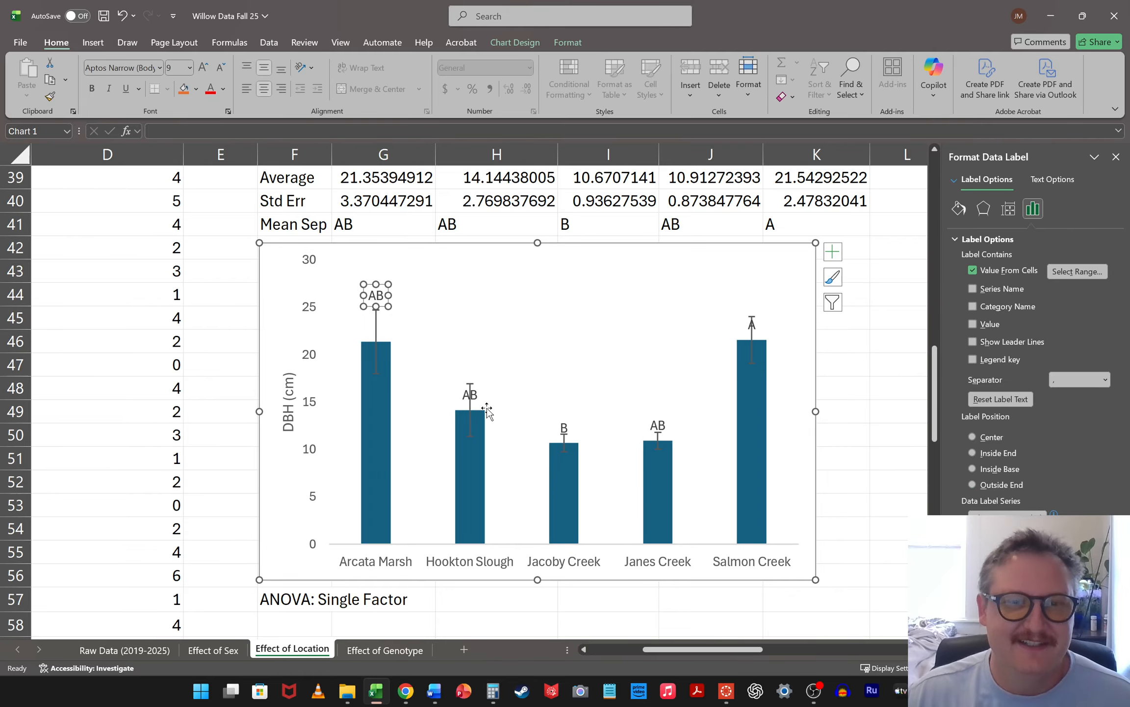
click(466, 383)
click(471, 395)
drag(485, 397, 481, 366)
click(474, 395)
Move the B label of Jacoby Creek and the AB label of Janes Creek above their error bars
click(564, 432)
click(563, 428)
click(565, 423)
drag(568, 418, 569, 412)
click(660, 426)
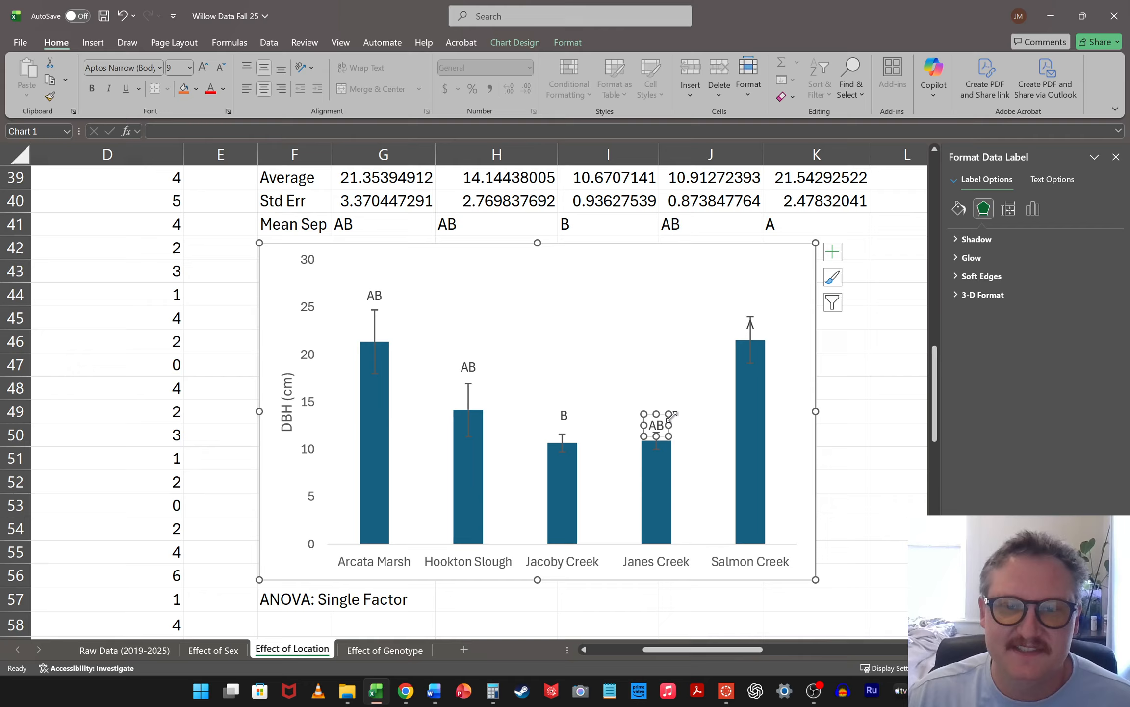
drag(668, 421, 667, 409)
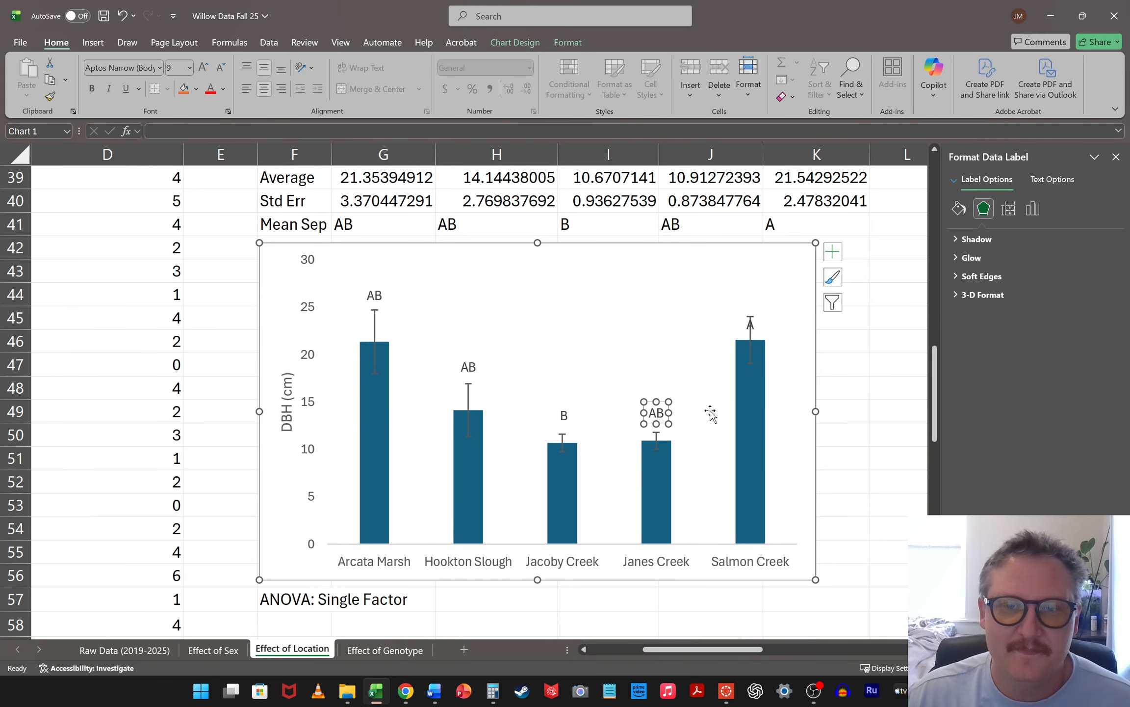
click(768, 328)
click(751, 327)
drag(760, 321, 754, 313)
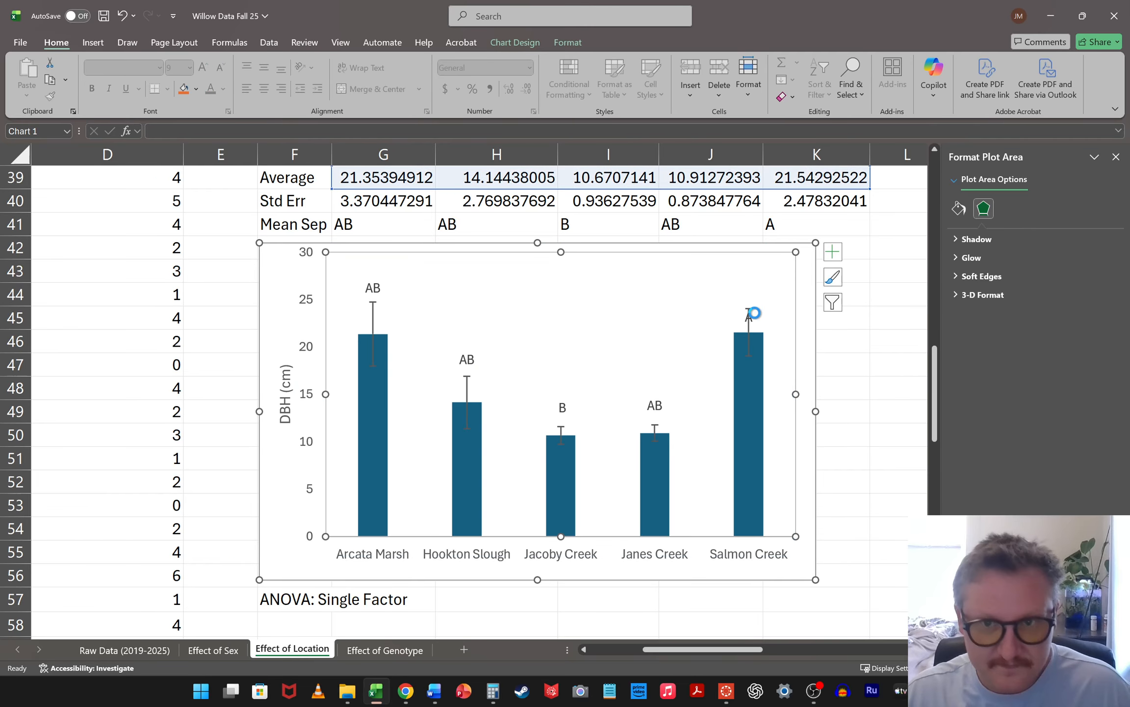
key(ctrl+z)
Move the A label of the Salmon Creek bar up above its error bar and deselect the chart
click(751, 325)
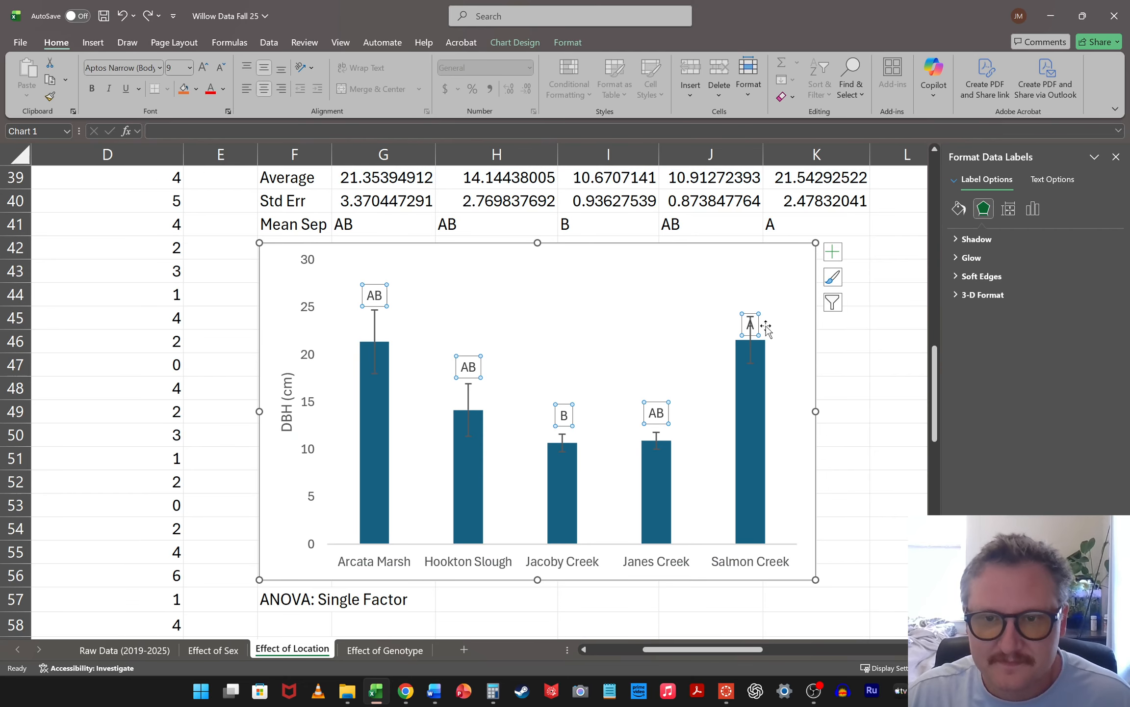
click(754, 324)
drag(755, 324, 760, 301)
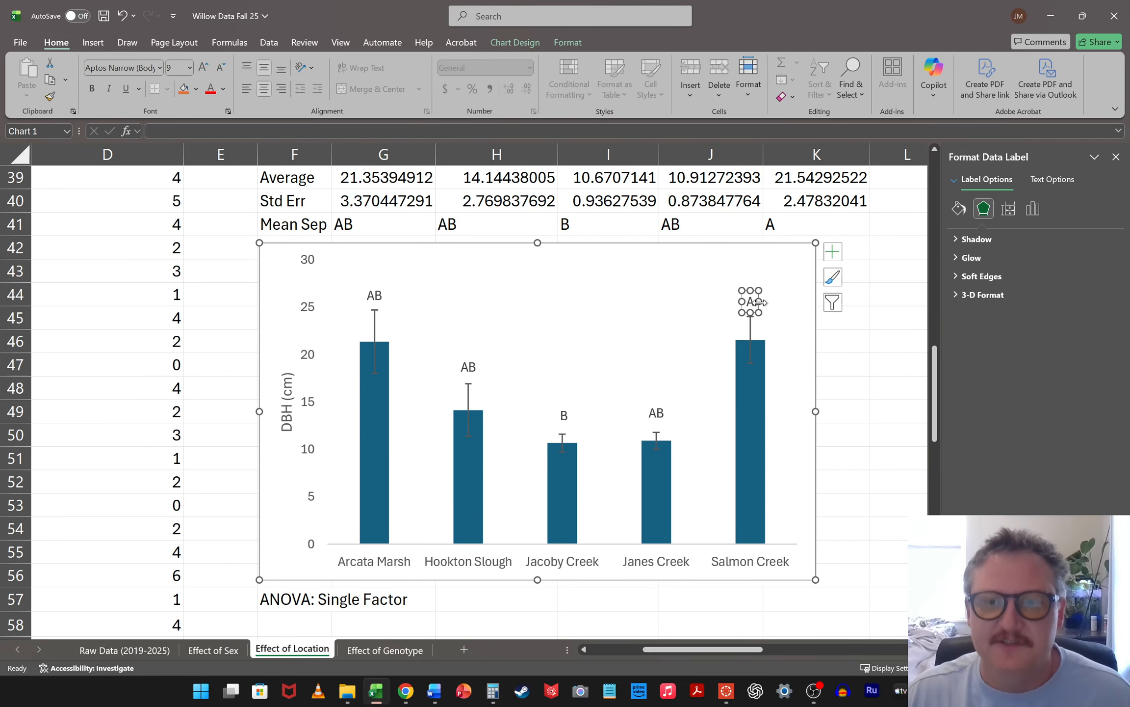
click(857, 345)
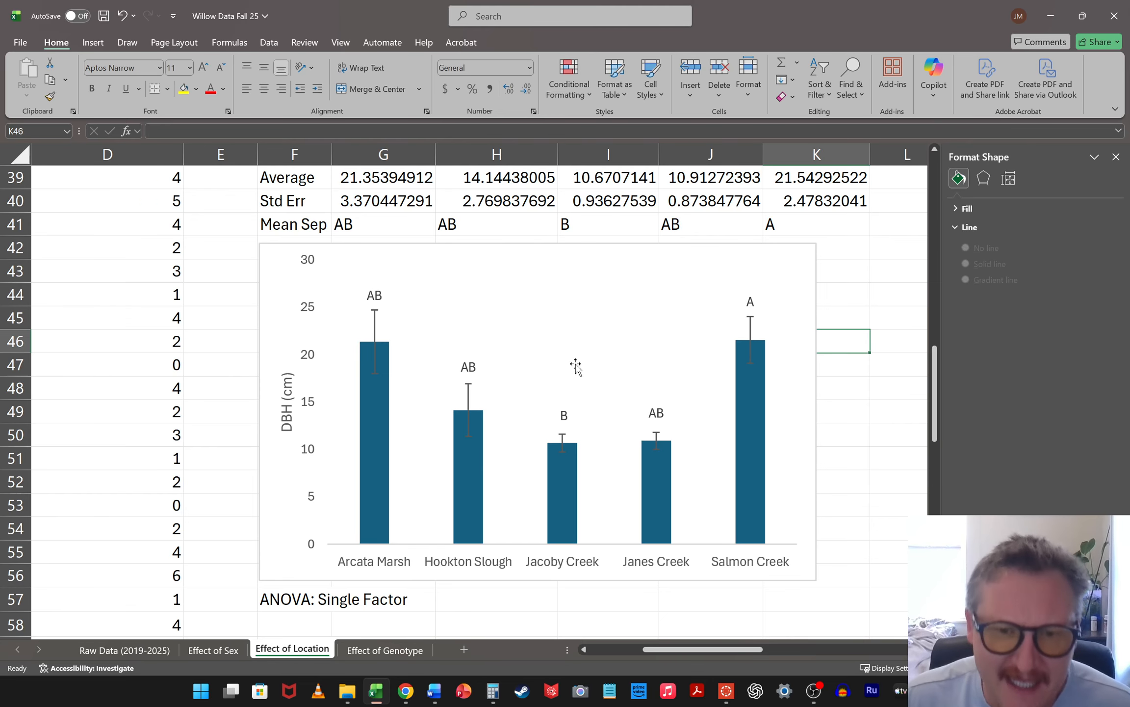
Nudge the Jacoby Creek B label slightly left to center it over its bar, and the Arcata Marsh AB label slightly right
click(565, 415)
click(573, 413)
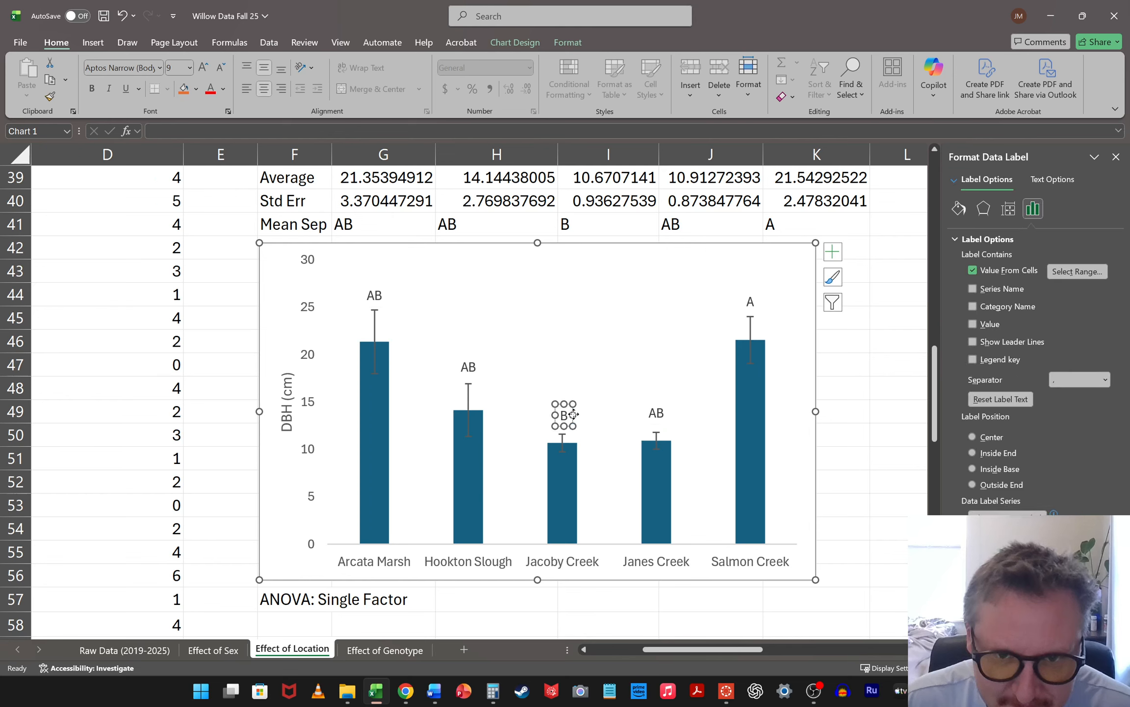
click(872, 394)
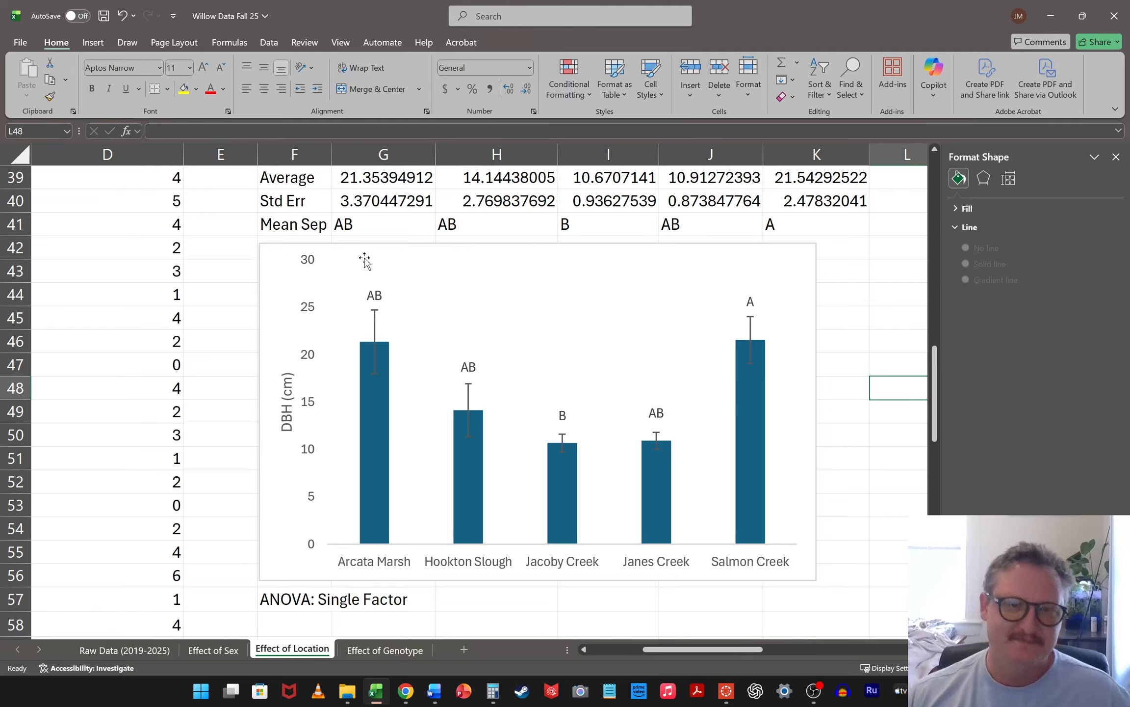
click(374, 294)
click(387, 295)
click(388, 296)
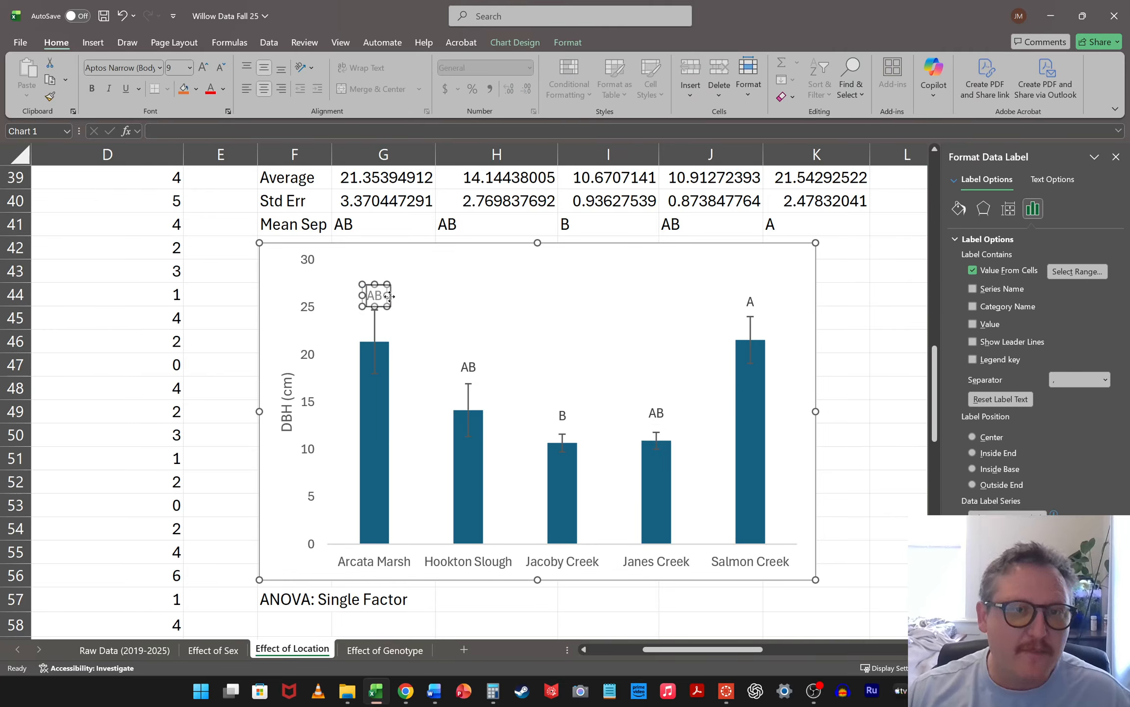
click(859, 369)
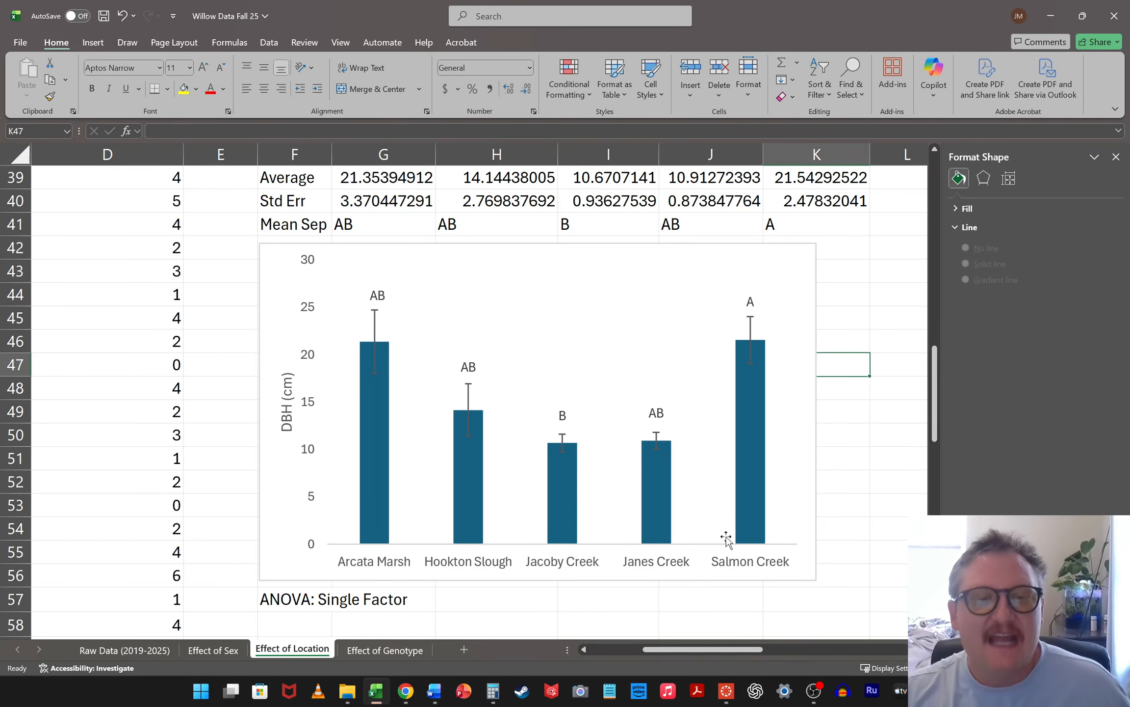
Look over the Effect of Genotype sheet, the location DBH columns on Effect of Location, and the Raw Data (2019-2025) sheet
ctrl+scroll(667, 389, down, 2)
click(308, 289)
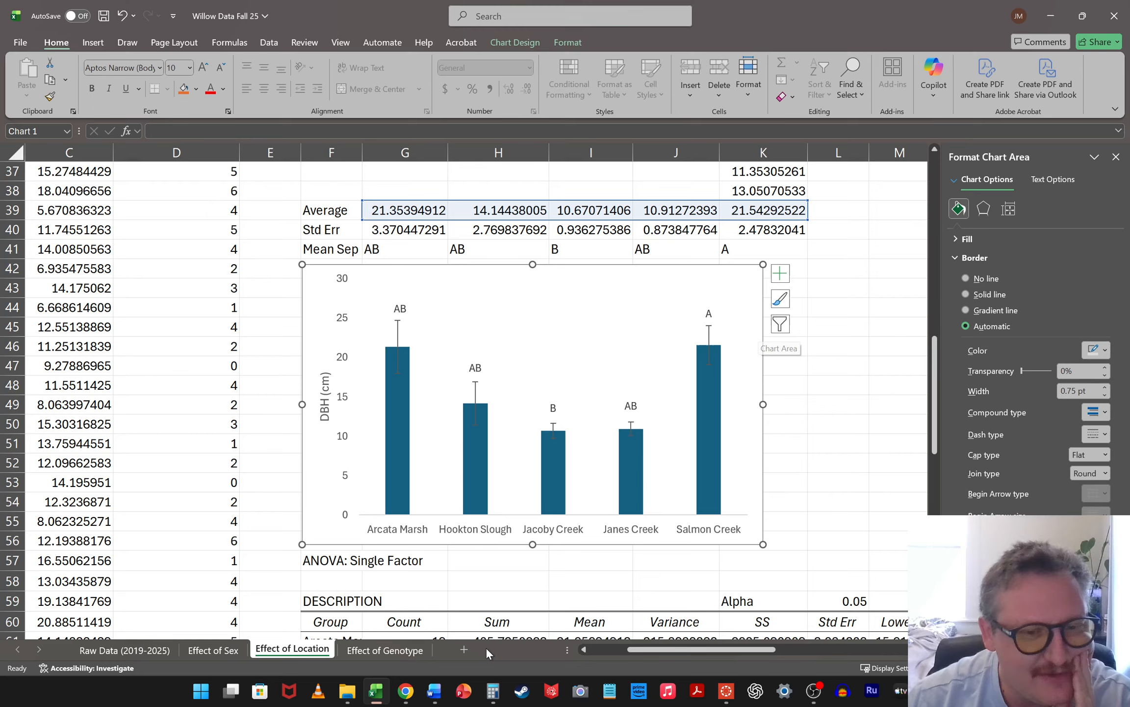
click(400, 652)
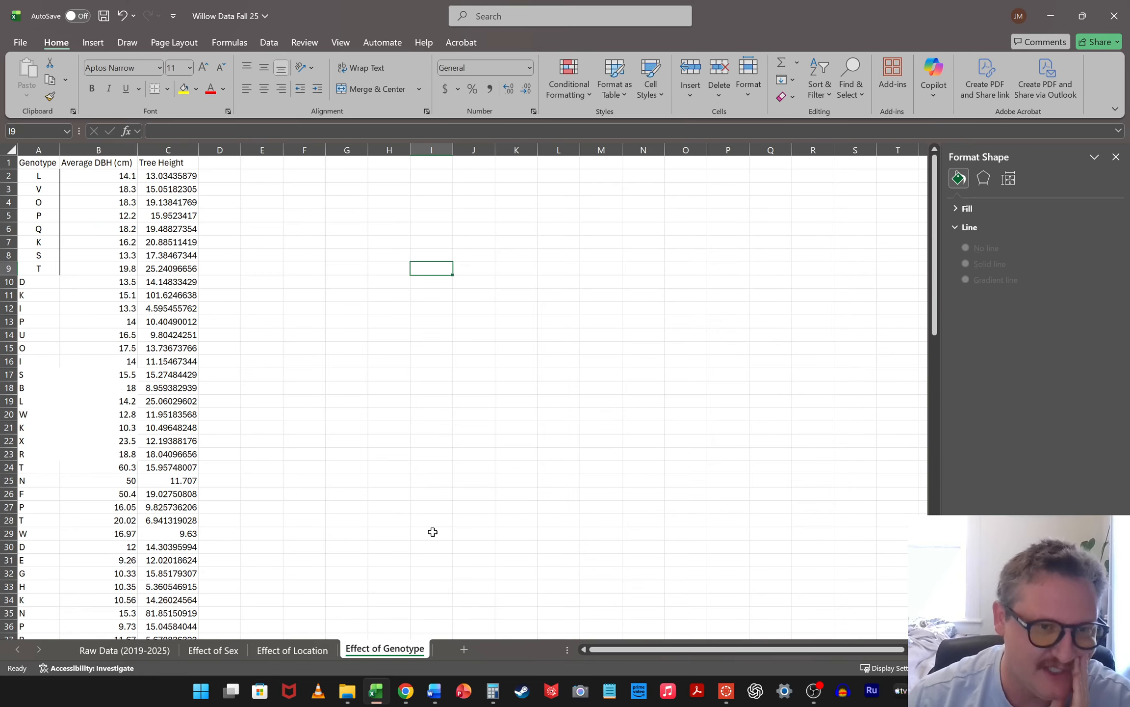
click(320, 651)
scroll(849, 392, up, 10)
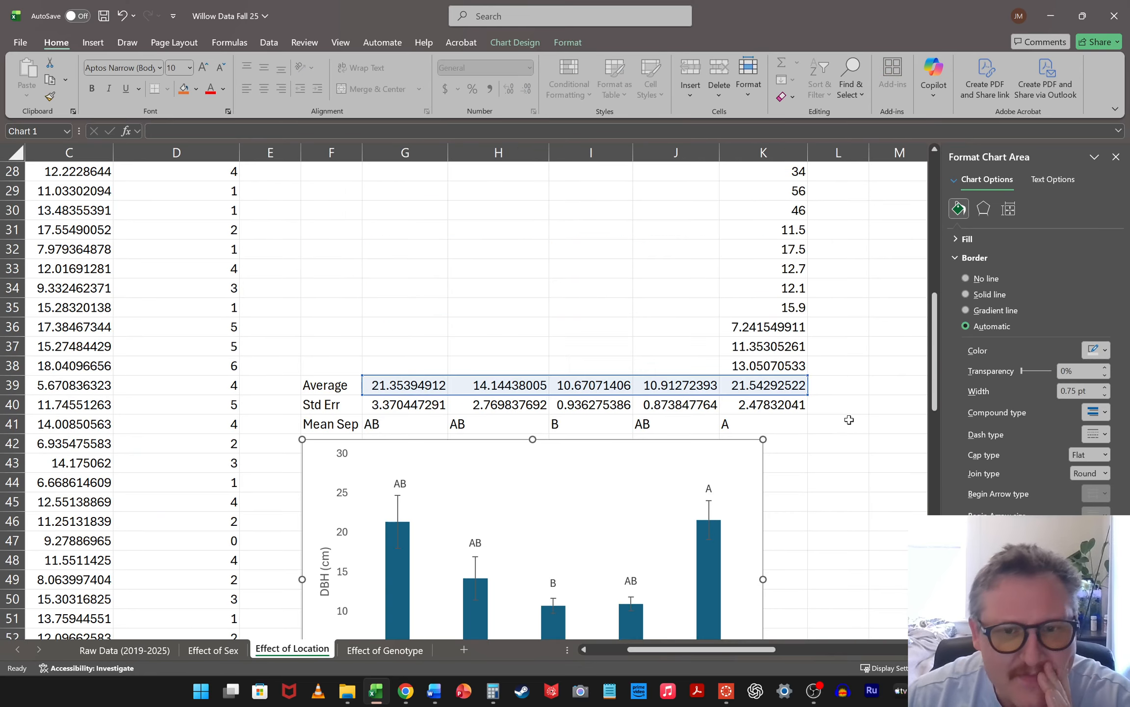
click(132, 650)
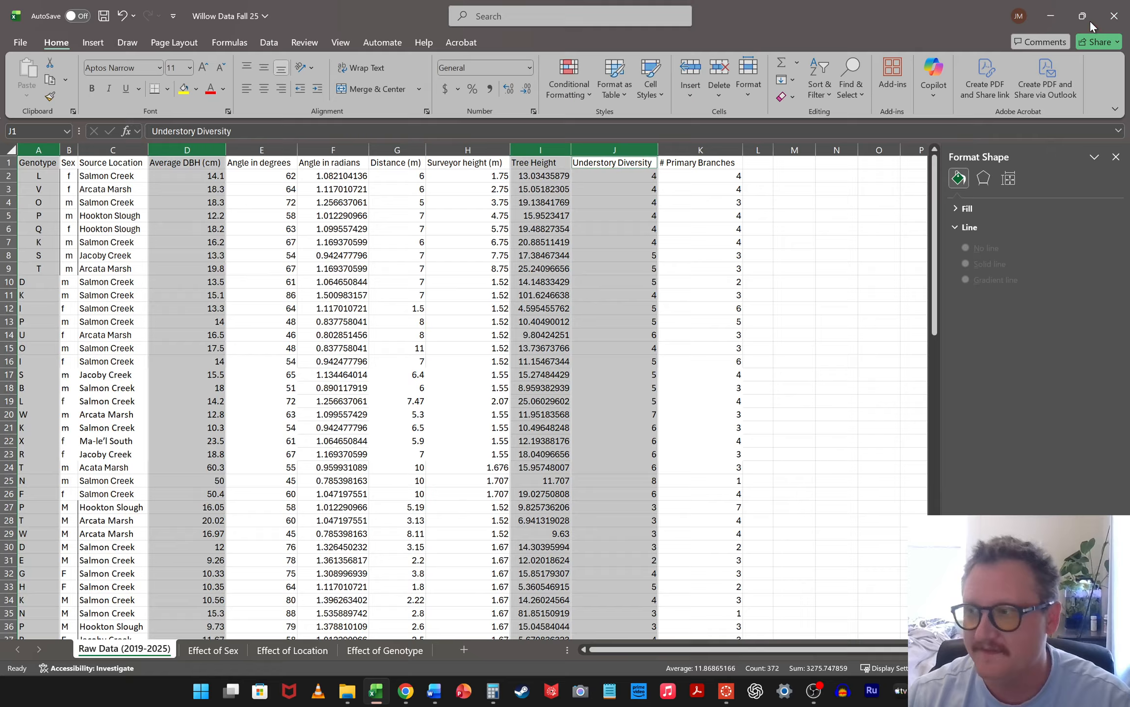
Switch to the Lab Handout 09 document in Word to review its task list, then minimize it
click(1049, 21)
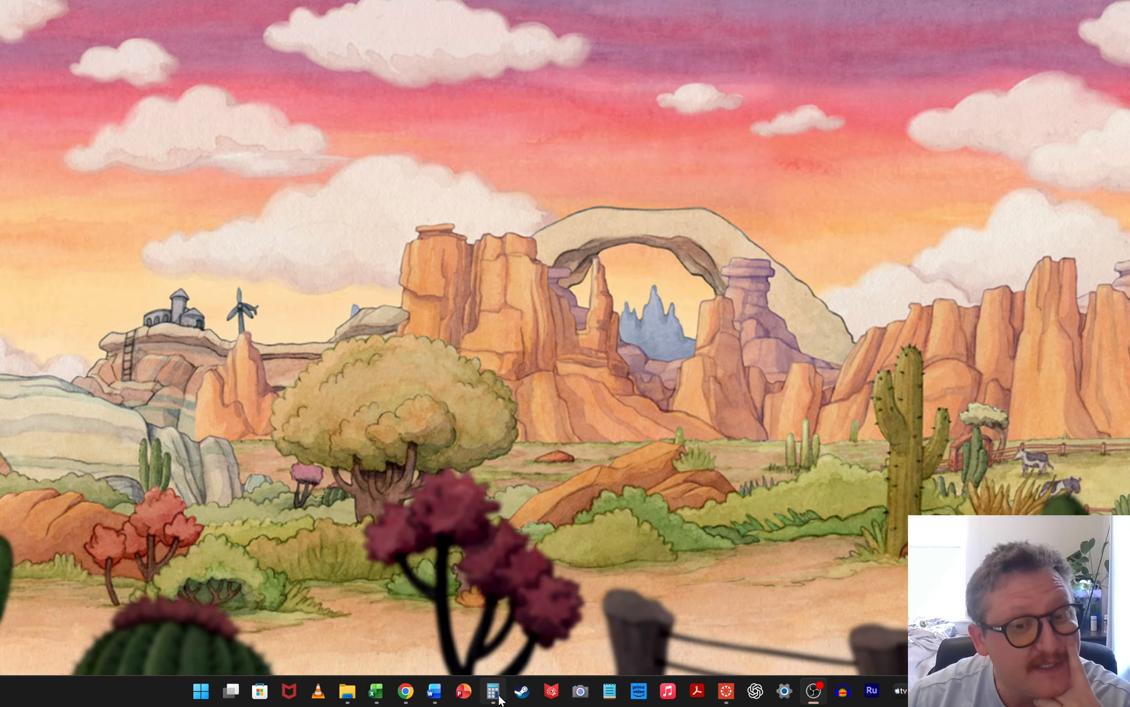
click(433, 691)
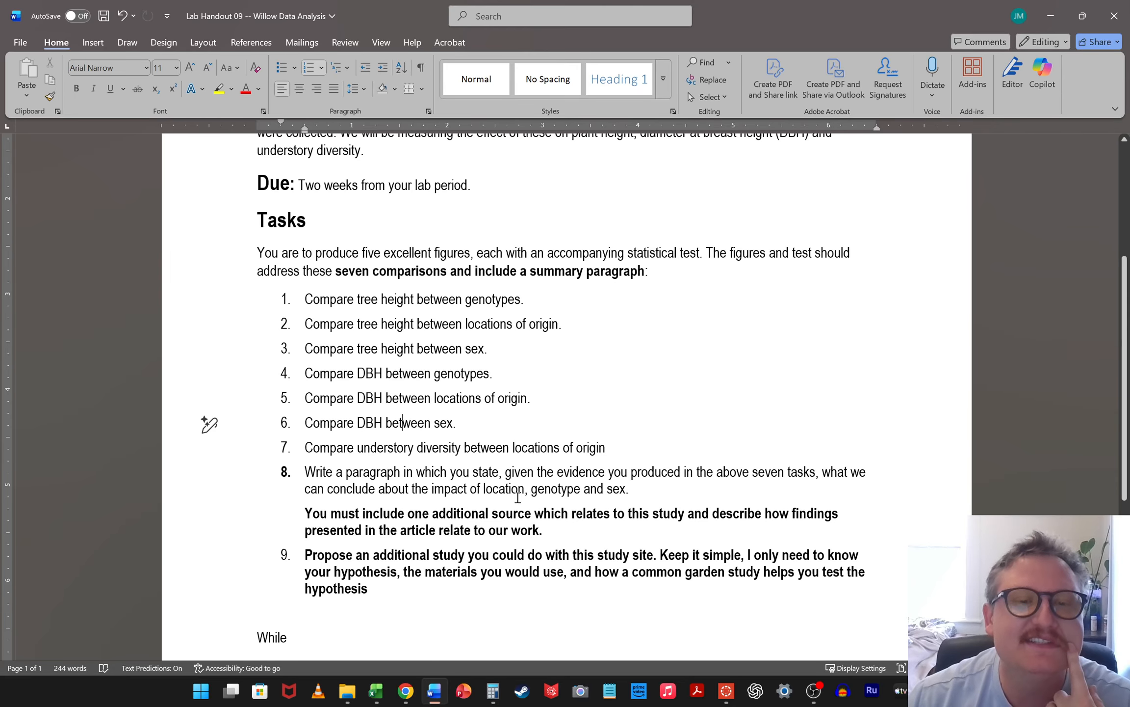
click(1048, 19)
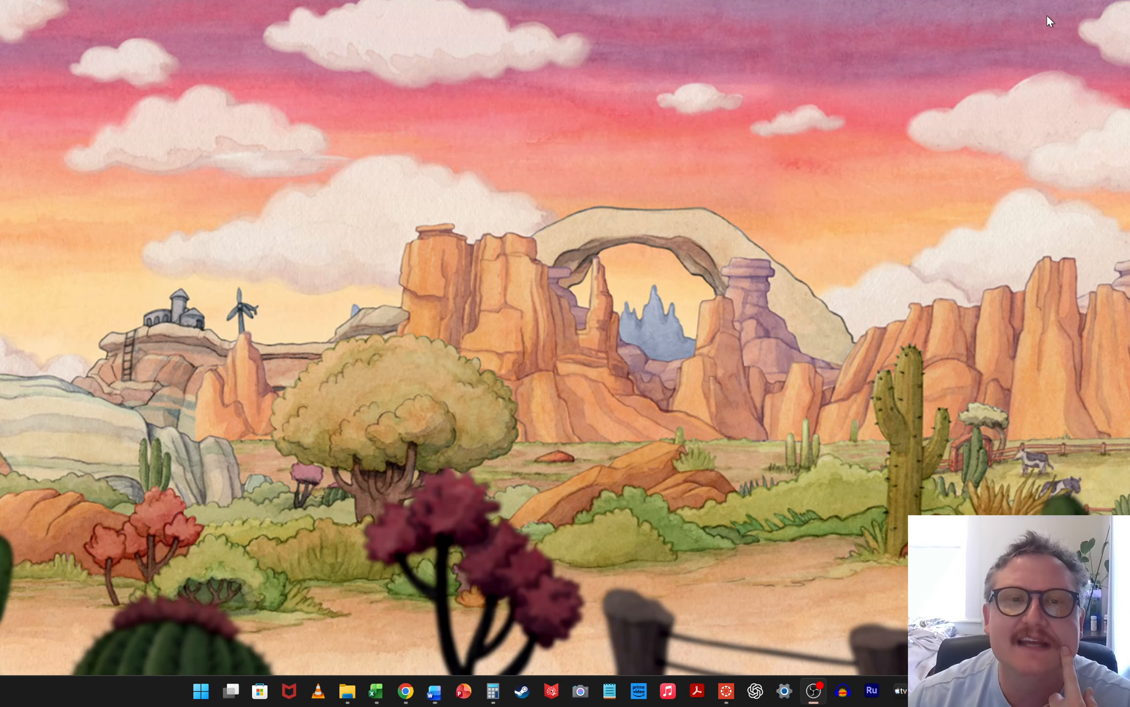